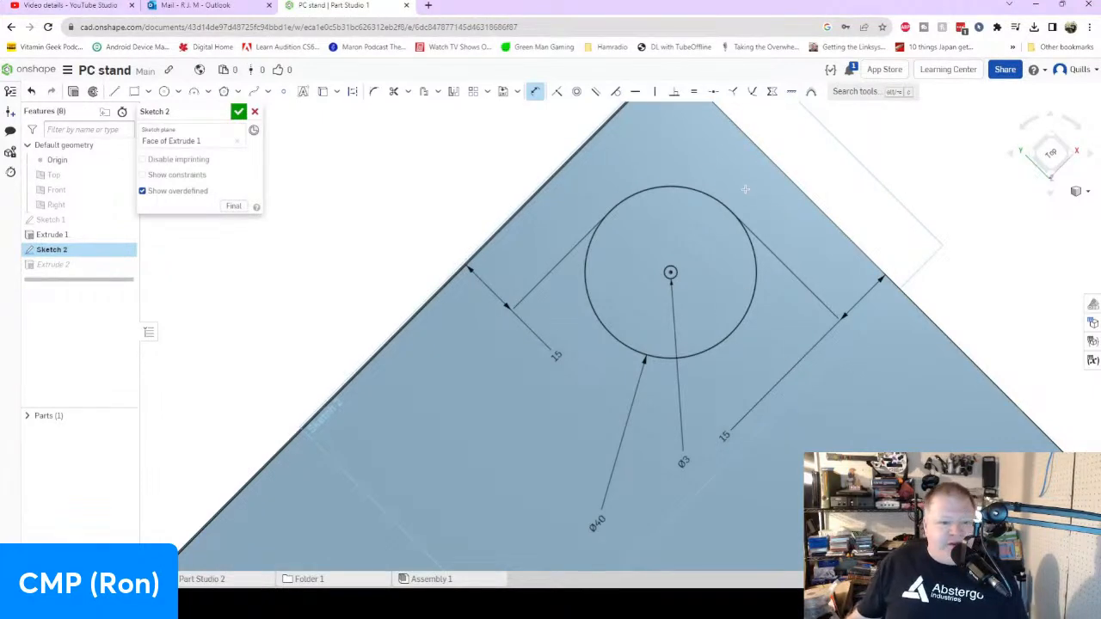
Close the YouTube Studio and Outlook browser tabs, leaving only the PC stand document open.
mouse_move(752, 190)
right_mouse_down()
mouse_move(721, 262)
mouse_move(657, 266)
mouse_move(742, 273)
mouse_move(748, 229)
mouse_move(765, 214)
mouse_move(830, 260)
mouse_move(769, 244)
mouse_move(748, 228)
mouse_move(906, 275)
mouse_move(791, 250)
mouse_move(753, 256)
mouse_move(723, 313)
mouse_move(718, 290)
mouse_move(776, 292)
mouse_move(713, 287)
mouse_move(717, 263)
mouse_move(766, 256)
mouse_move(715, 243)
right_mouse_up()
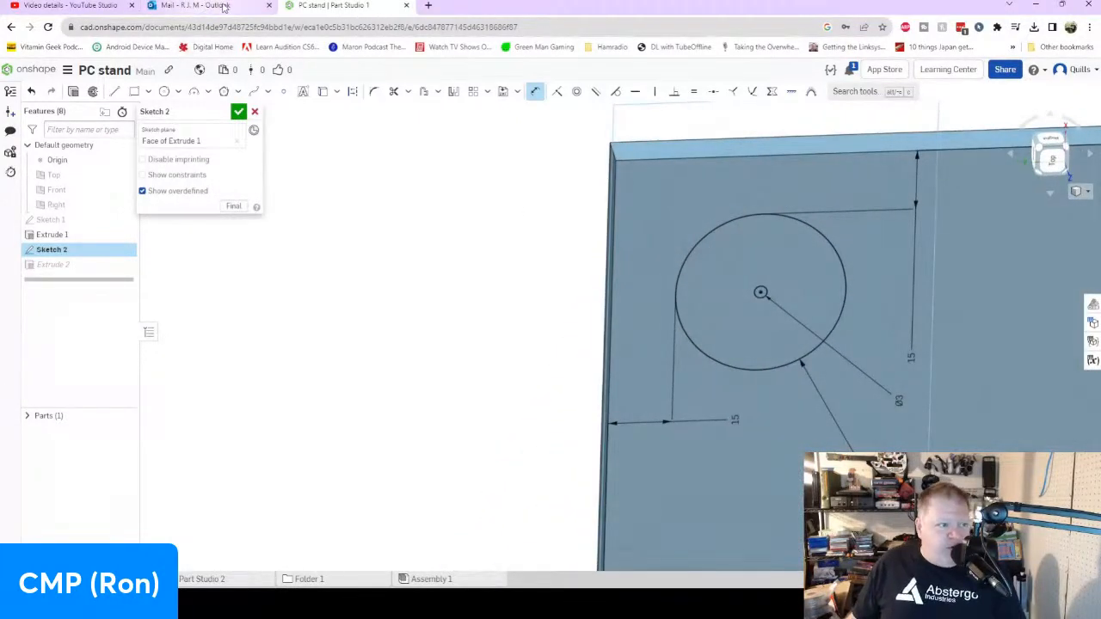
left_click(129, 6)
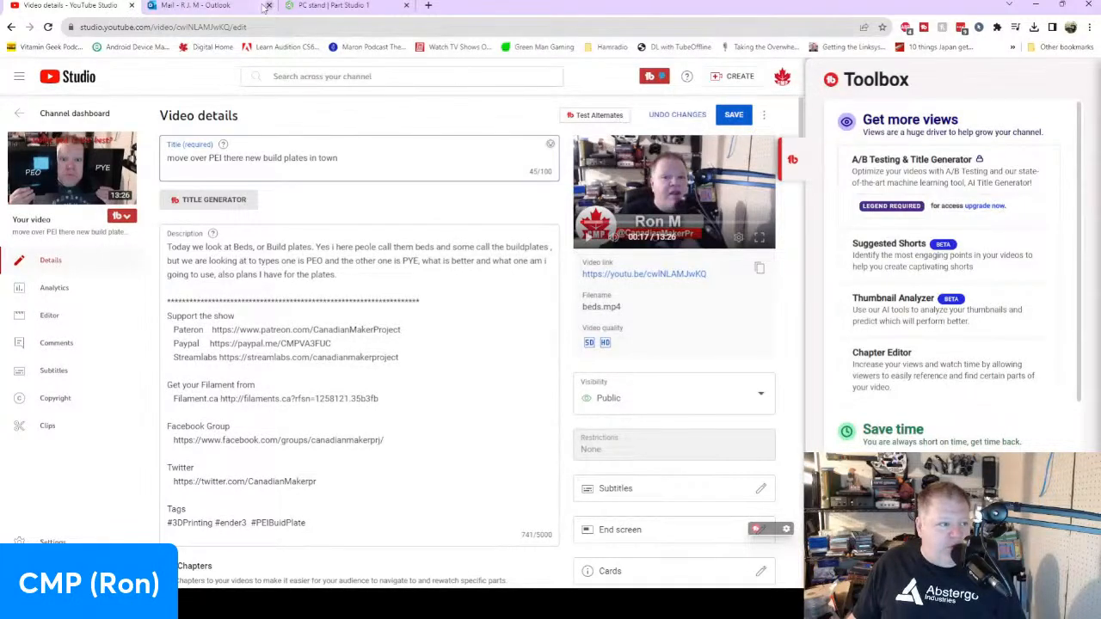
left_click(132, 5)
left_click(132, 5)
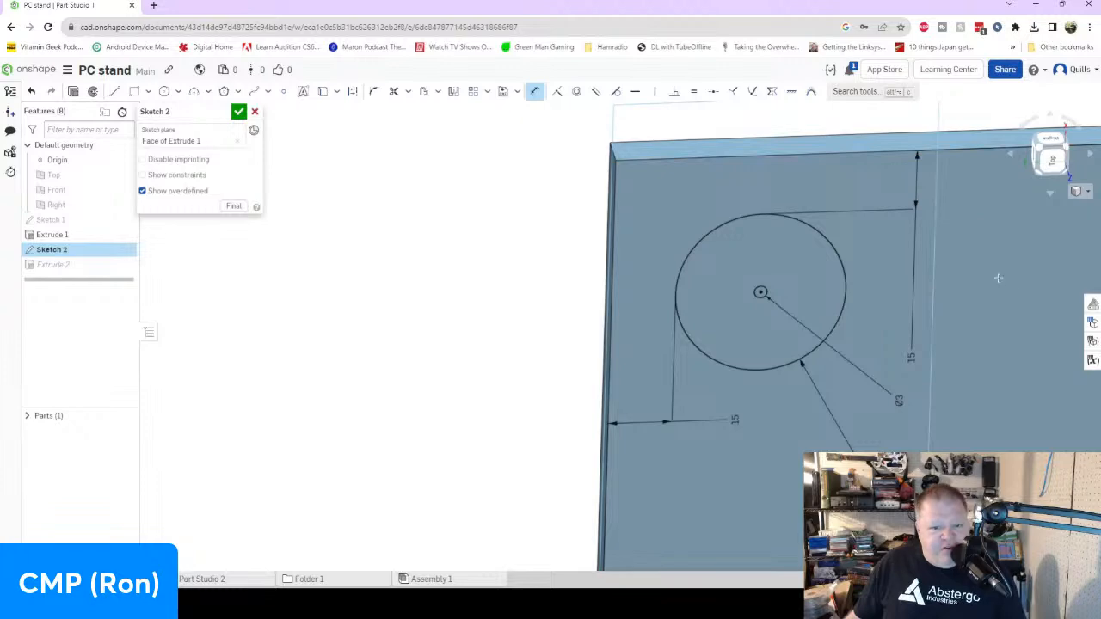
Sketch a circle about 9.6 mm in diameter at the centre of the 40 mm corner circle that has no inner circle.
mouse_move(997, 289)
right_mouse_down()
mouse_move(993, 253)
mouse_move(994, 265)
right_mouse_up()
mouse_move(1015, 353)
middle_mouse_down()
mouse_move(884, 166)
mouse_move(677, 62)
mouse_move(604, 11)
middle_mouse_up()
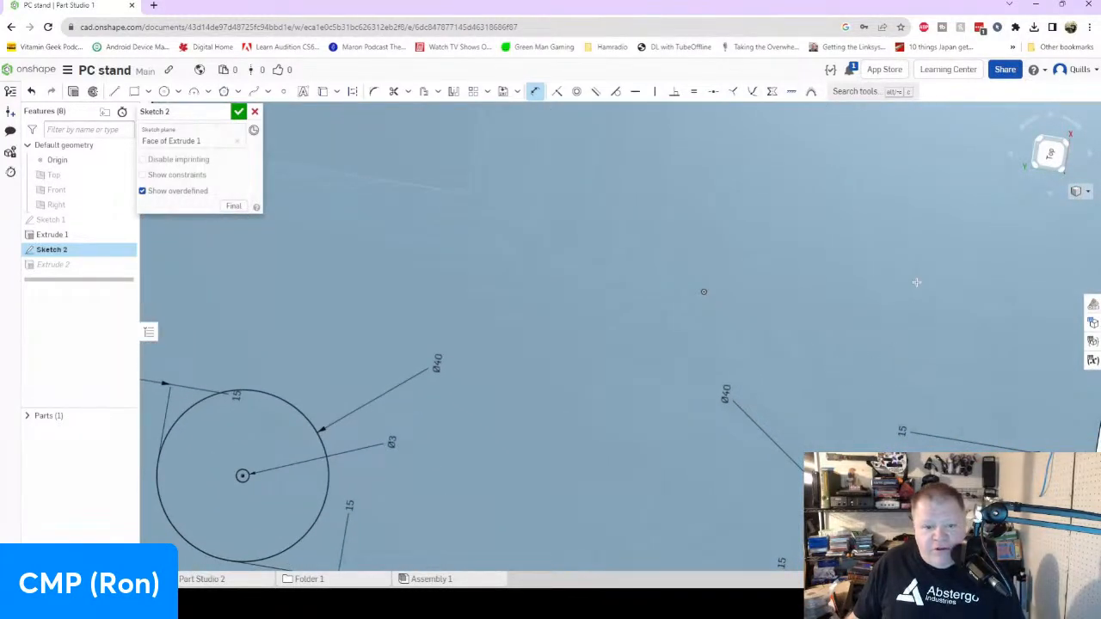
mouse_move(919, 279)
middle_mouse_down()
mouse_move(920, 318)
mouse_move(833, 143)
mouse_move(929, 144)
middle_mouse_up()
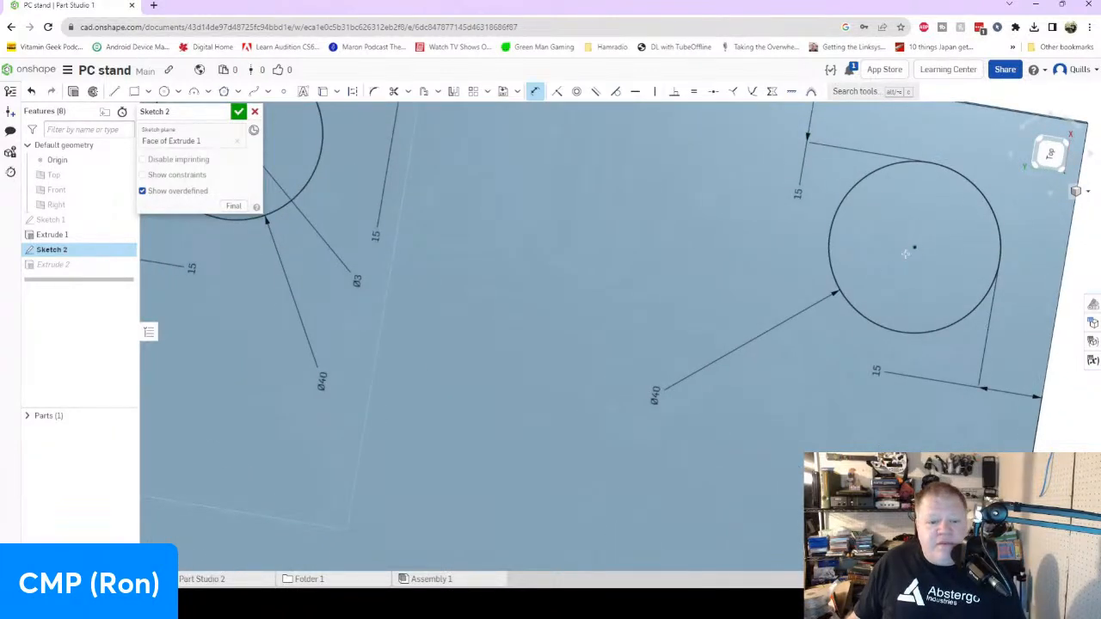
left_click(164, 92)
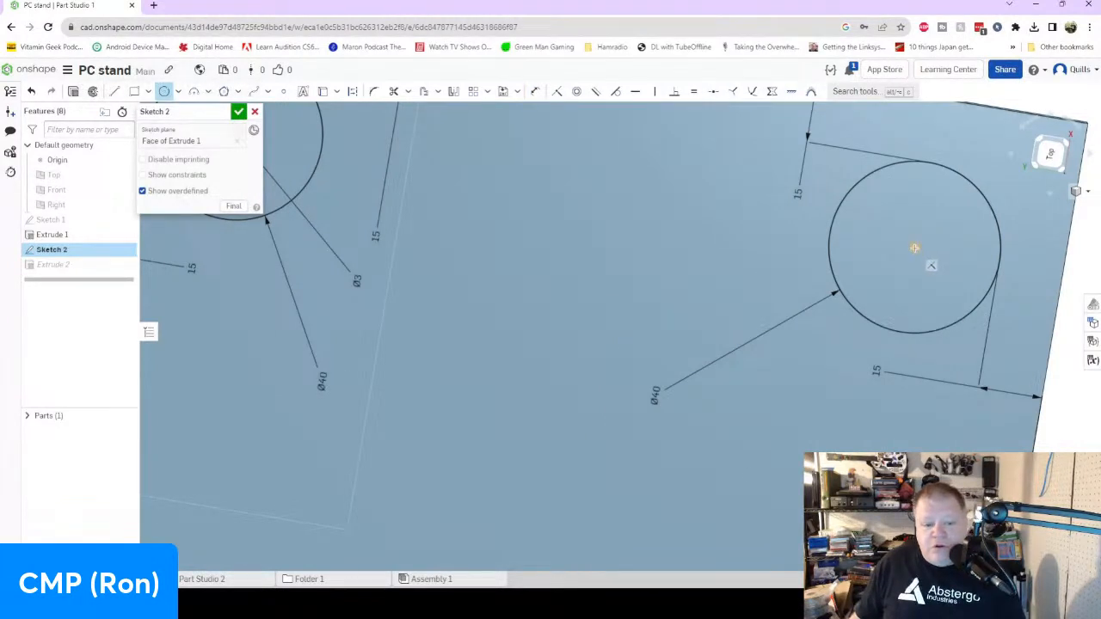
left_click(914, 249)
left_click(911, 266)
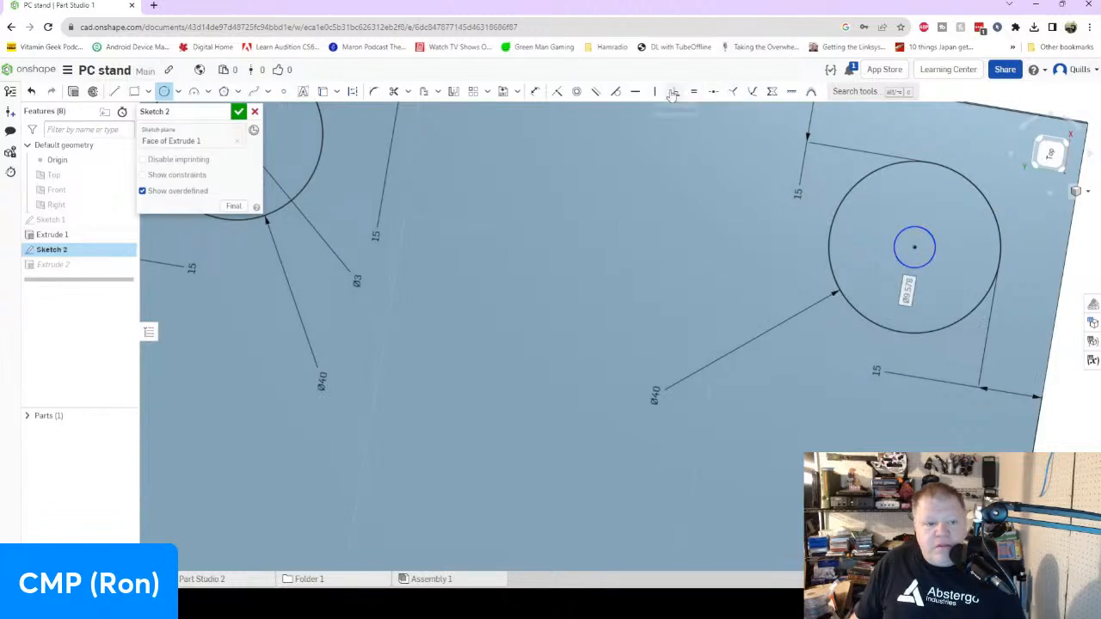
Dimension the new inner circle's diameter and set it to 3 mm.
left_click(534, 91)
left_click(933, 238)
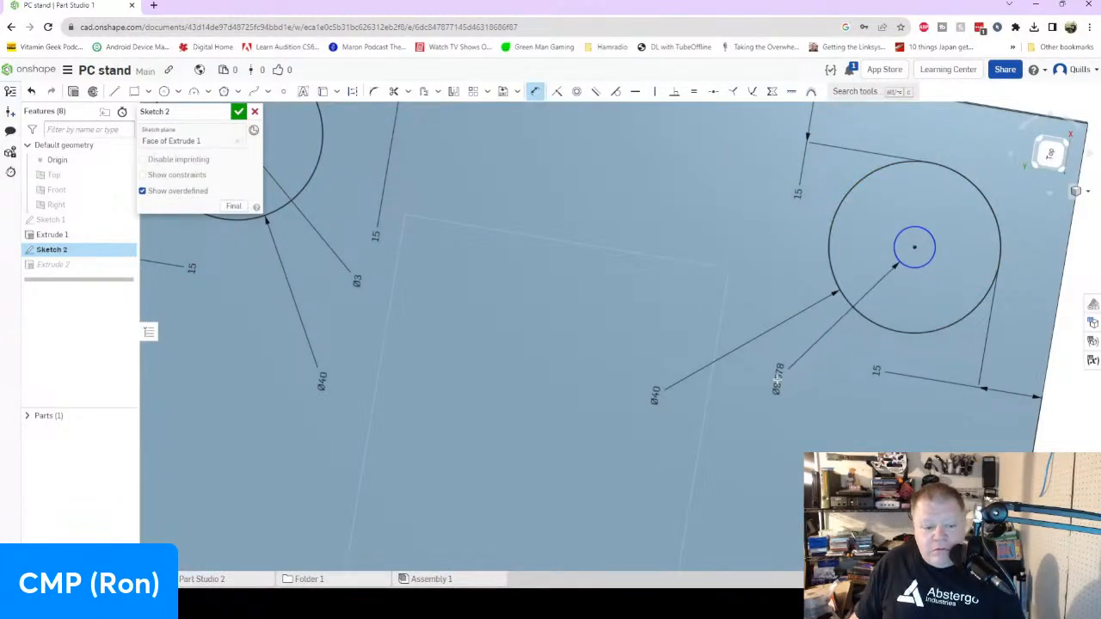
left_click(775, 380)
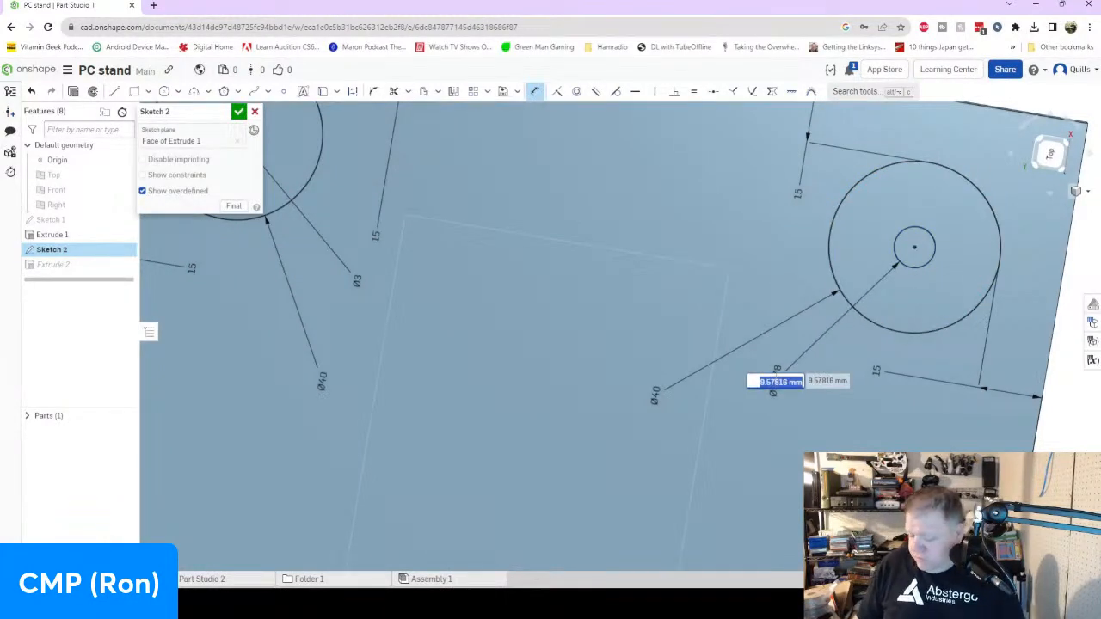
type("3")
key("Return")
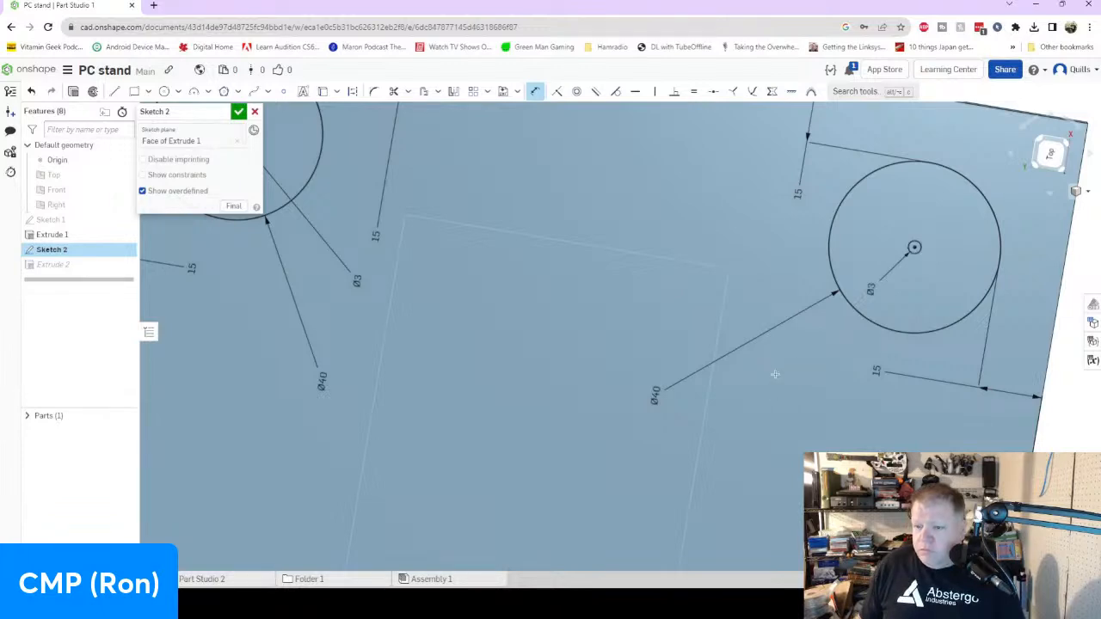
Check each of the four 40 mm corner circles in the sketch for its 3 mm centre circle.
mouse_move(856, 420)
right_mouse_down()
mouse_move(863, 411)
mouse_move(884, 422)
right_mouse_up()
mouse_move(945, 455)
middle_mouse_down()
mouse_move(737, 233)
mouse_move(717, 12)
middle_mouse_up()
middle_click_drag(386, 494, 522, 478)
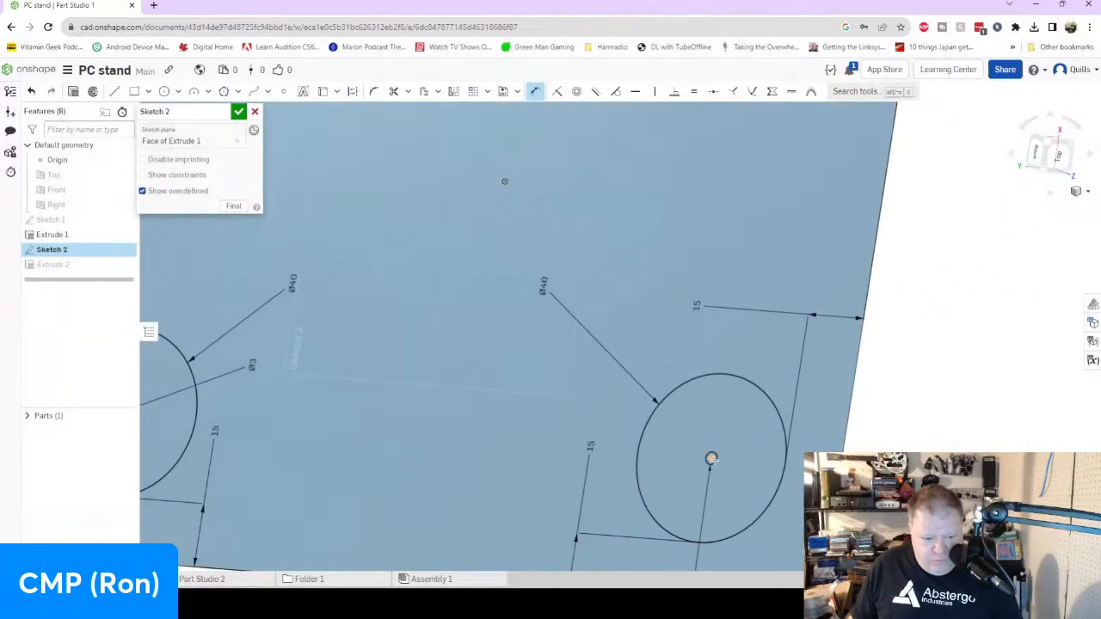
left_click(164, 91)
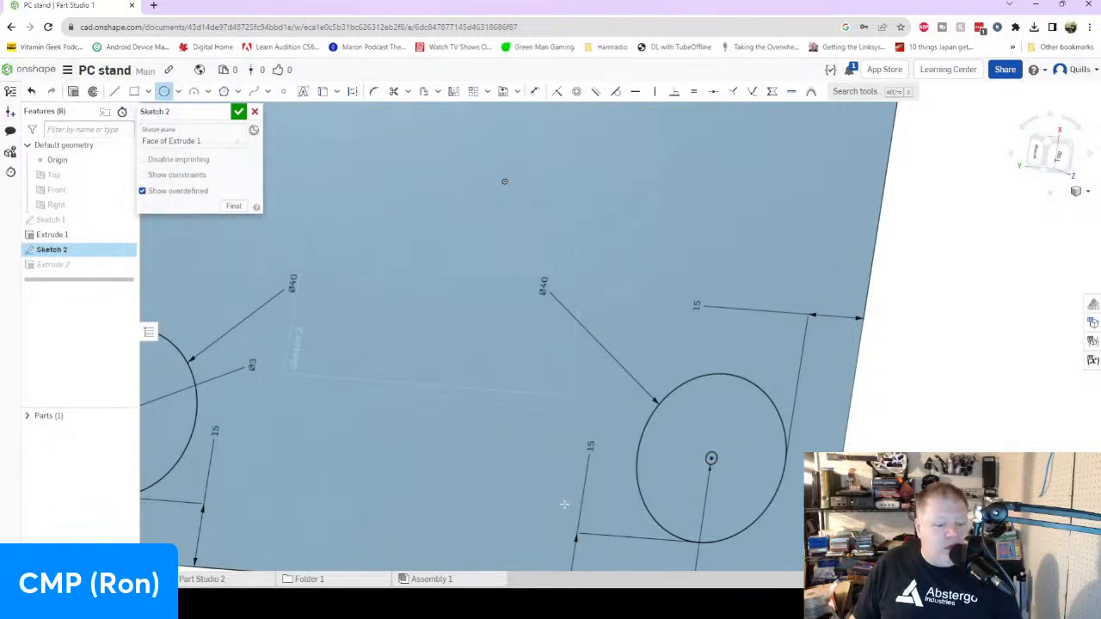
mouse_move(505, 180)
right_mouse_down()
mouse_move(487, 195)
mouse_move(409, 382)
right_mouse_up()
right_click_drag(789, 445, 831, 526)
scroll(831, 526, "down", 4)
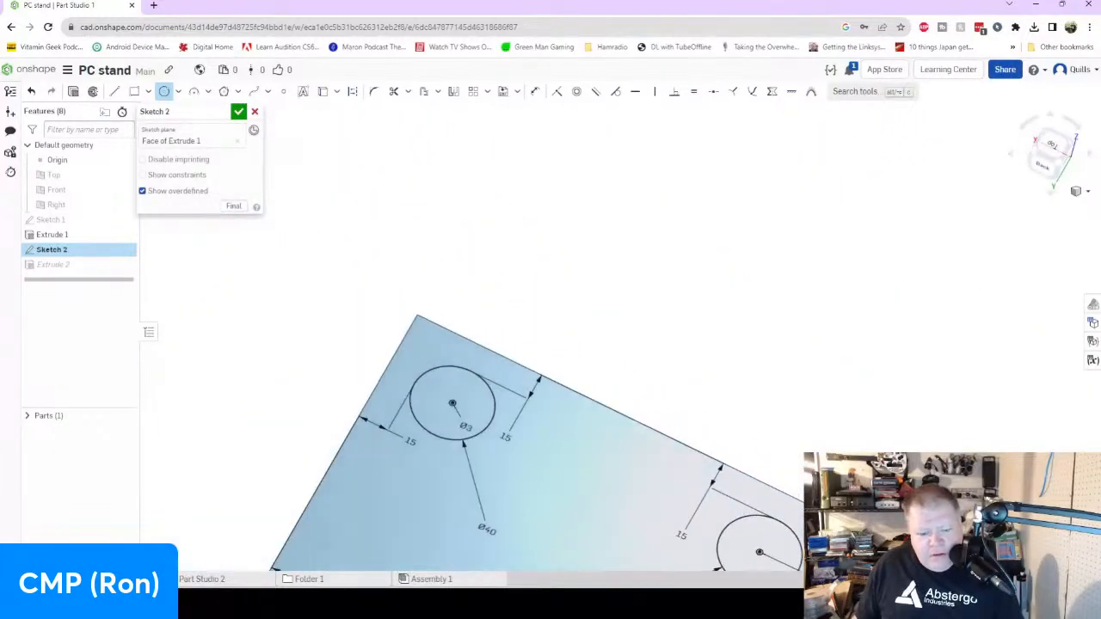
middle_click_drag(813, 554, 738, 274)
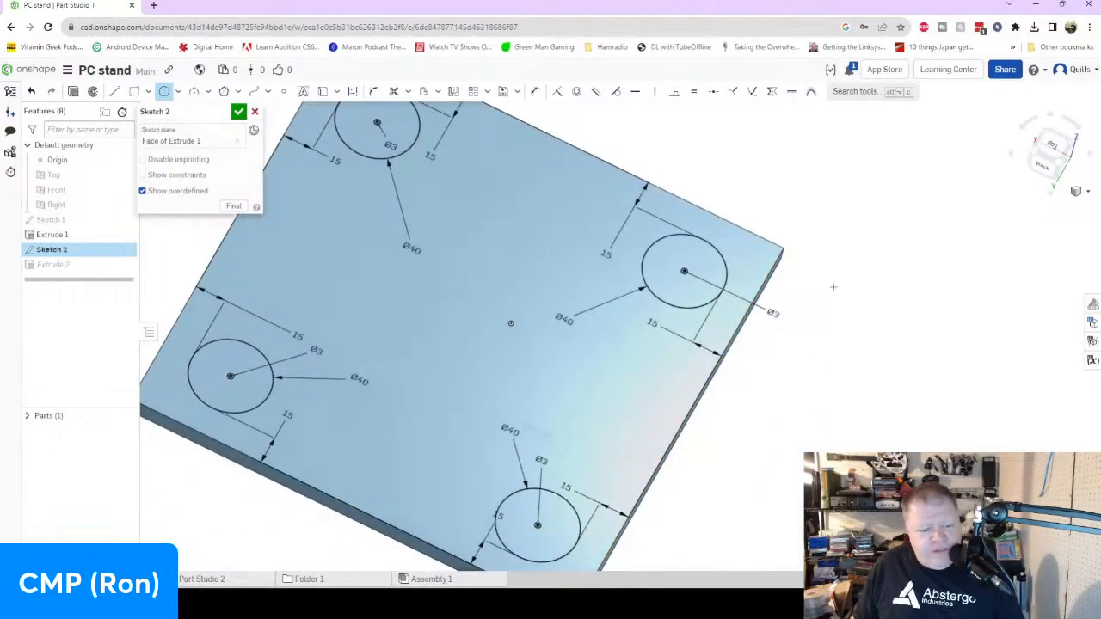
right_click(486, 401)
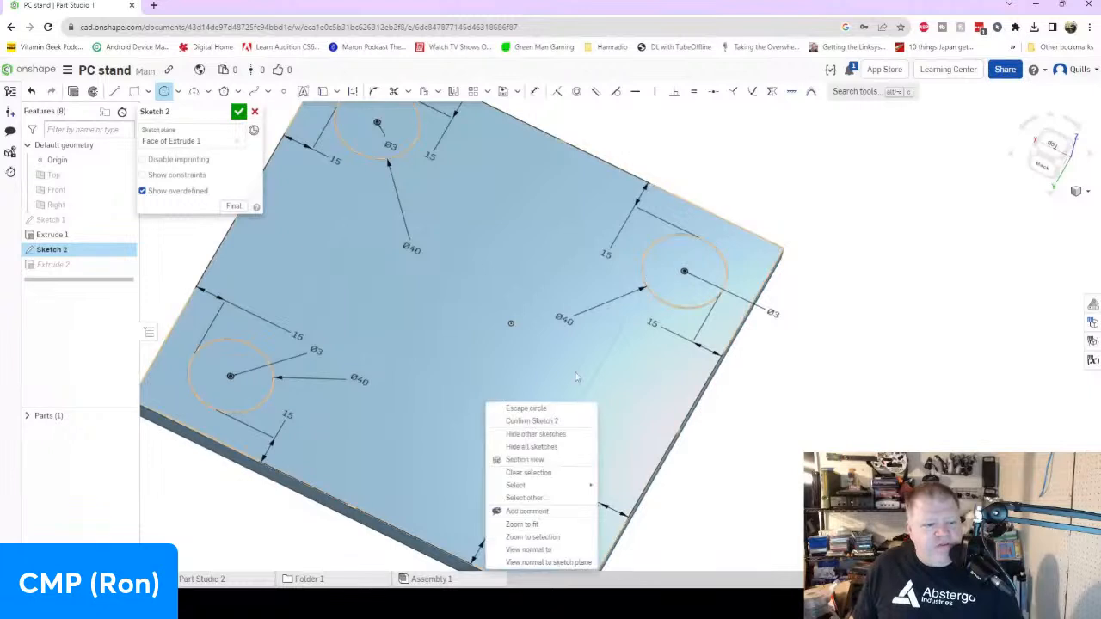
left_click(776, 315)
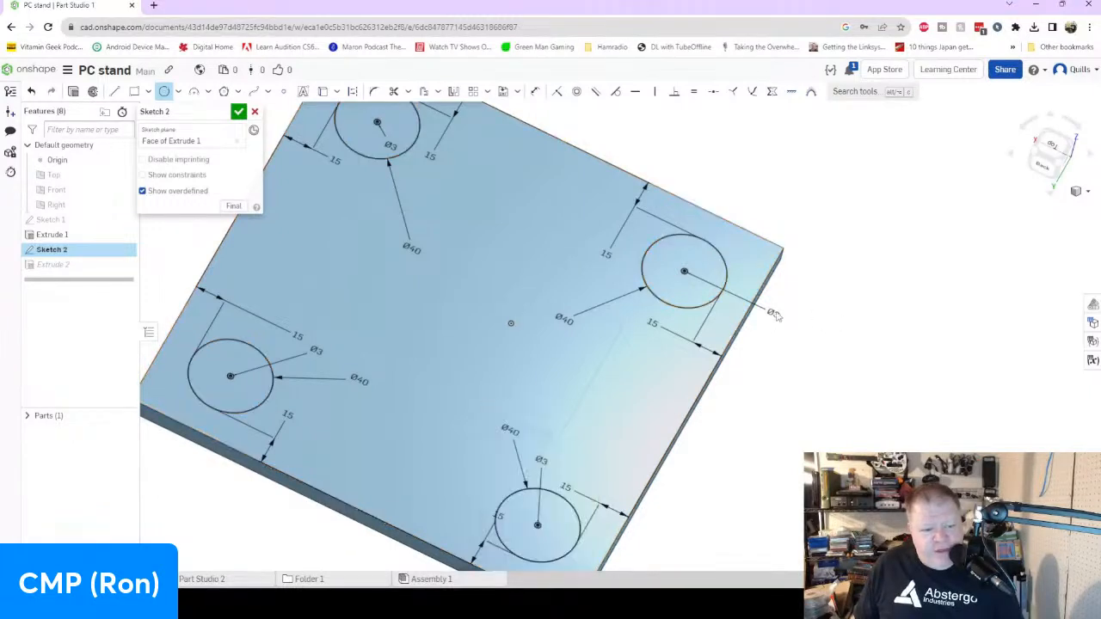
left_click(774, 312)
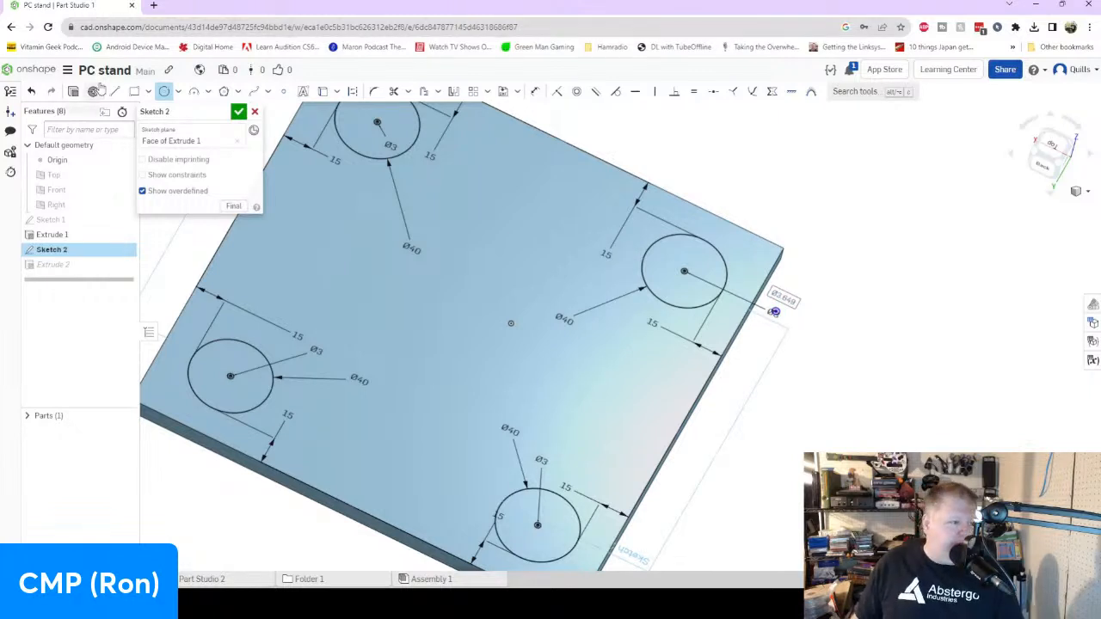
left_click(31, 92)
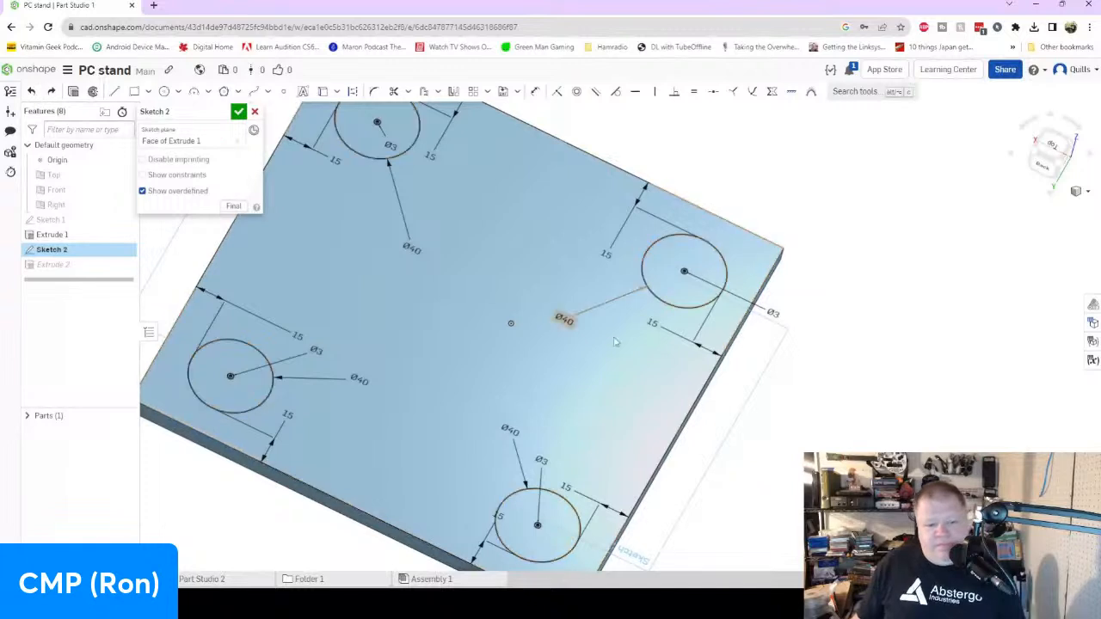
Reposition two of the 3 mm diameter labels for readability and finish editing the corner-circle sketch.
left_click_drag(773, 312, 618, 338)
mouse_move(626, 421)
right_mouse_down()
mouse_move(656, 433)
mouse_move(647, 422)
right_mouse_up()
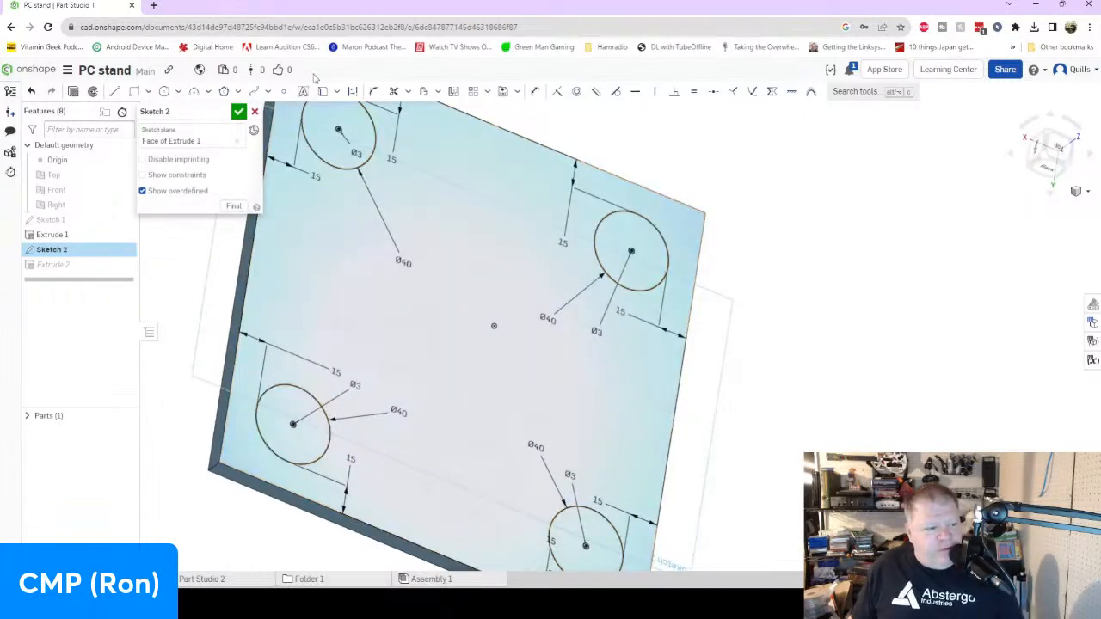
left_click_drag(356, 153, 351, 233)
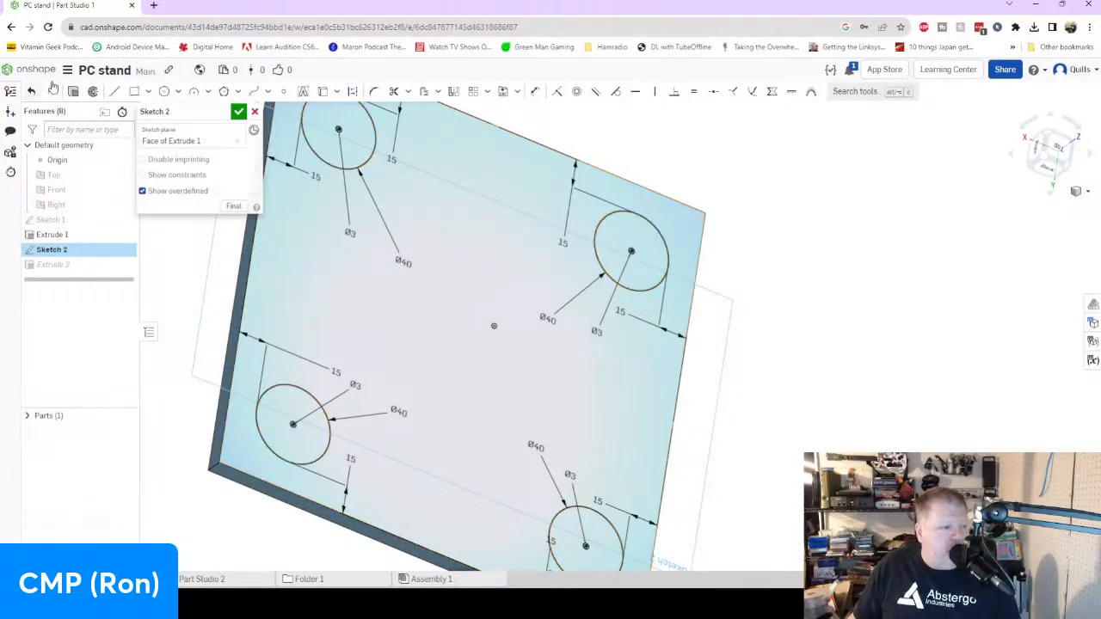
left_click(239, 113)
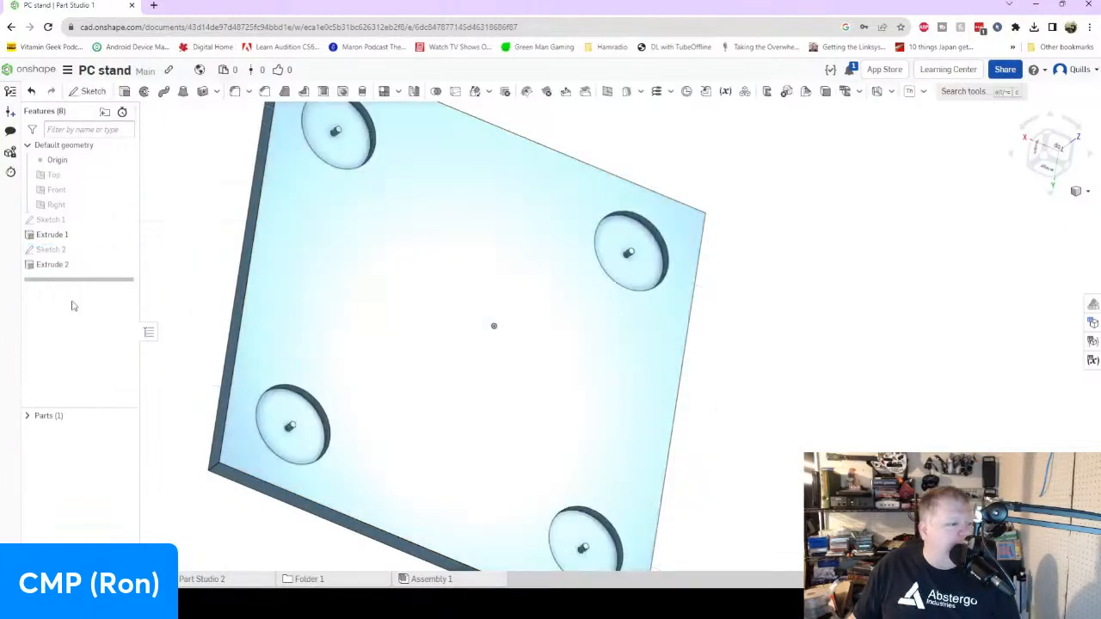
Start a new solid extrude and select the end faces of the four small pins inside the corner recesses.
mouse_move(583, 325)
right_mouse_down()
mouse_move(529, 301)
mouse_move(545, 352)
mouse_move(504, 369)
mouse_move(554, 376)
mouse_move(535, 418)
mouse_move(547, 362)
mouse_move(608, 401)
mouse_move(543, 396)
mouse_move(541, 372)
right_mouse_up()
left_click(86, 249)
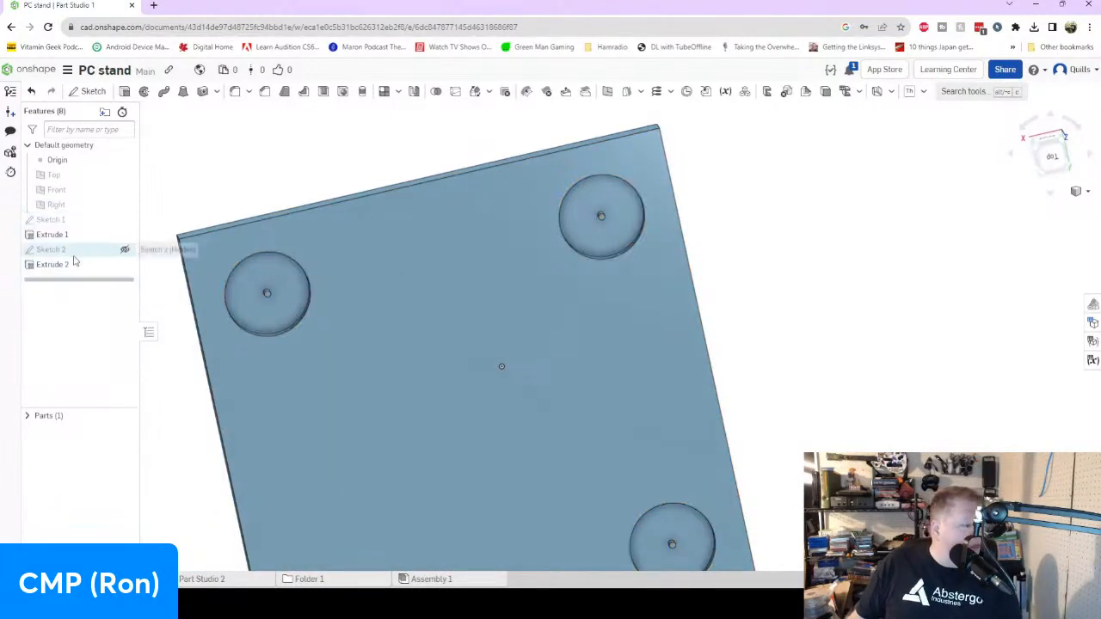
left_click(125, 92)
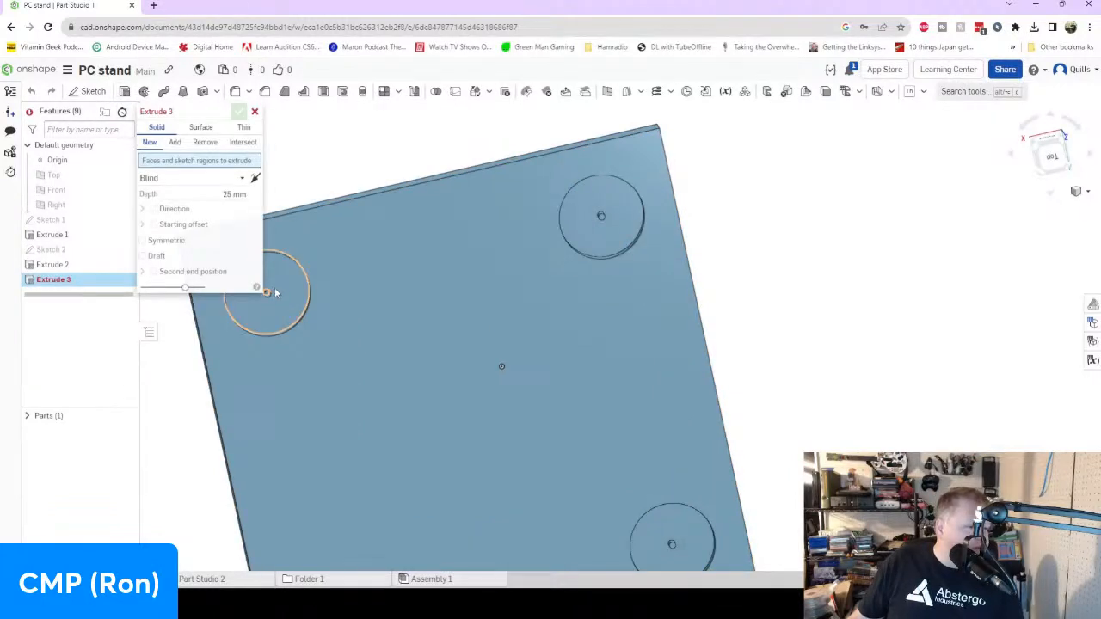
left_click(605, 223)
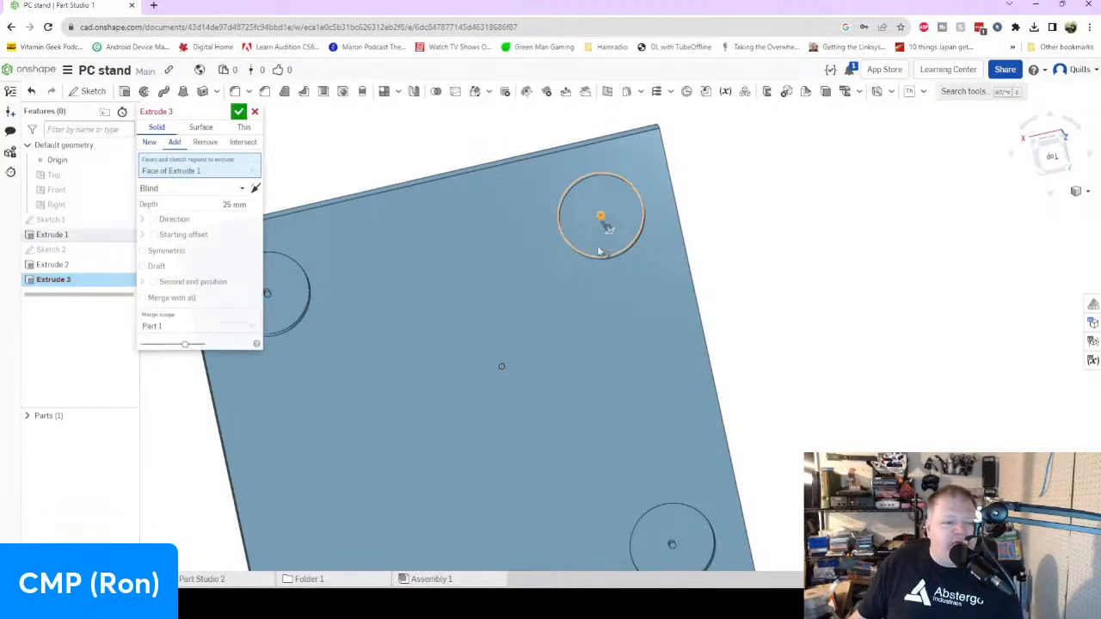
left_click(673, 547)
right_click_drag(451, 398, 507, 381)
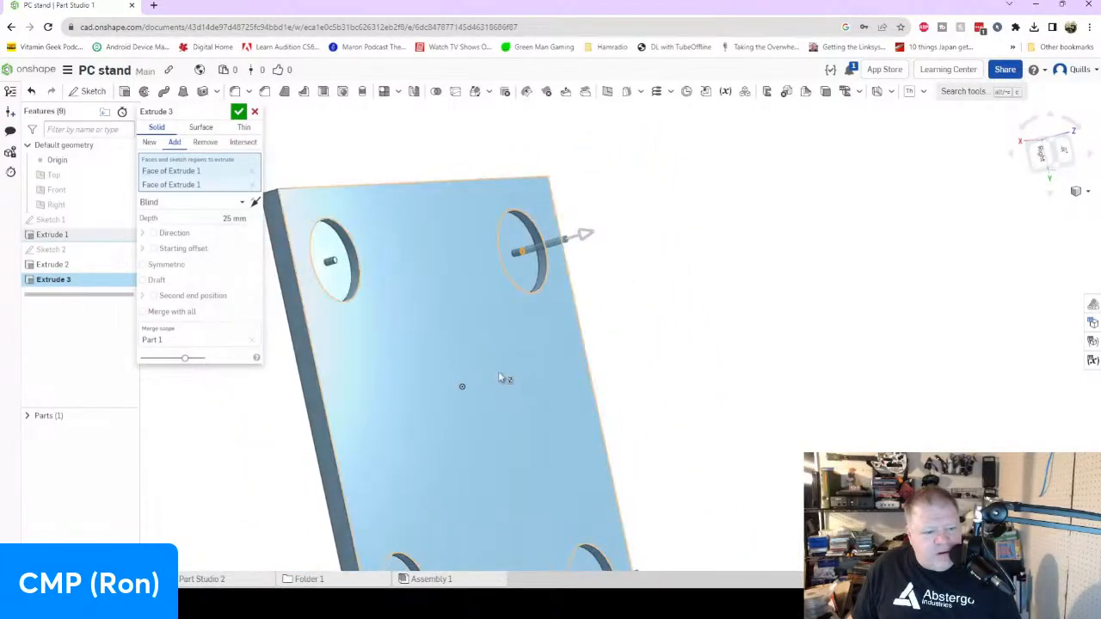
middle_click_drag(494, 413, 551, 314)
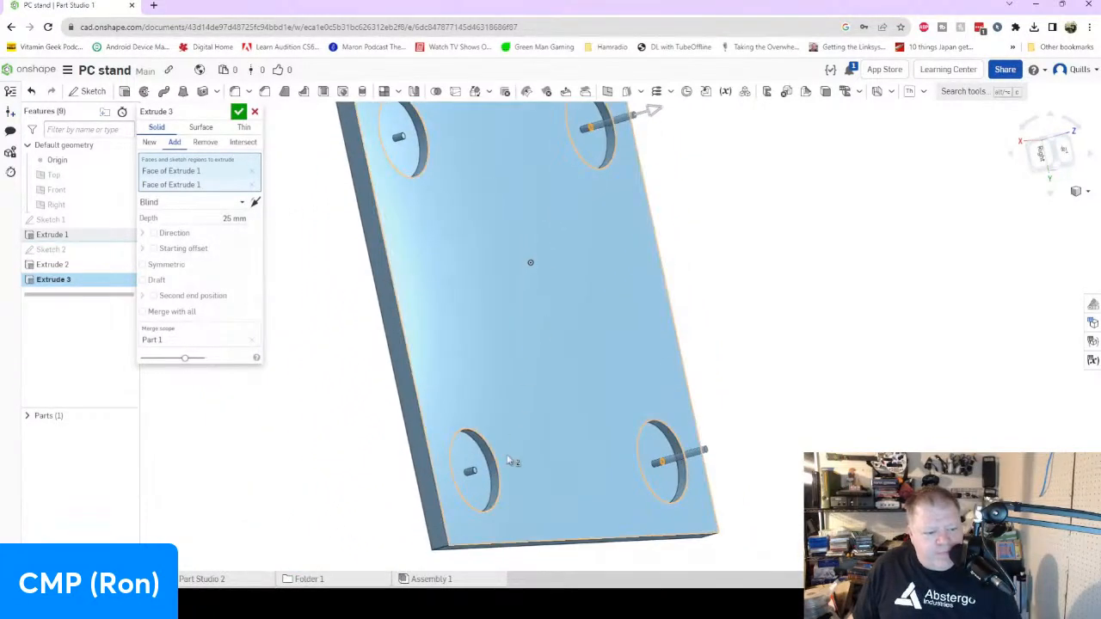
left_click(474, 476)
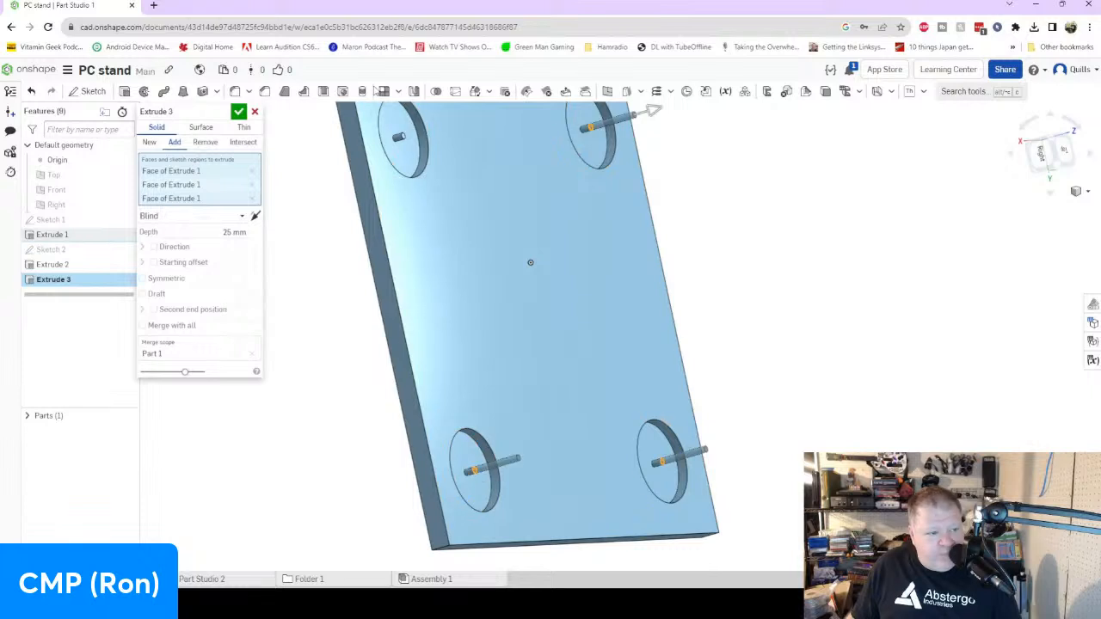
left_click(404, 138)
right_click_drag(522, 219, 467, 233)
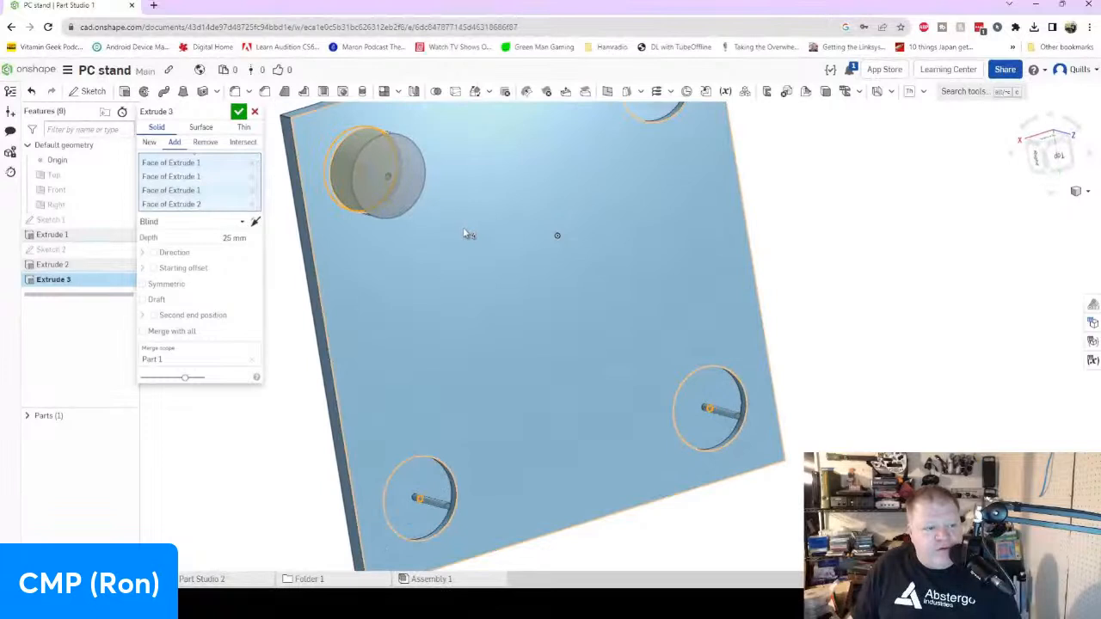
left_click(398, 160)
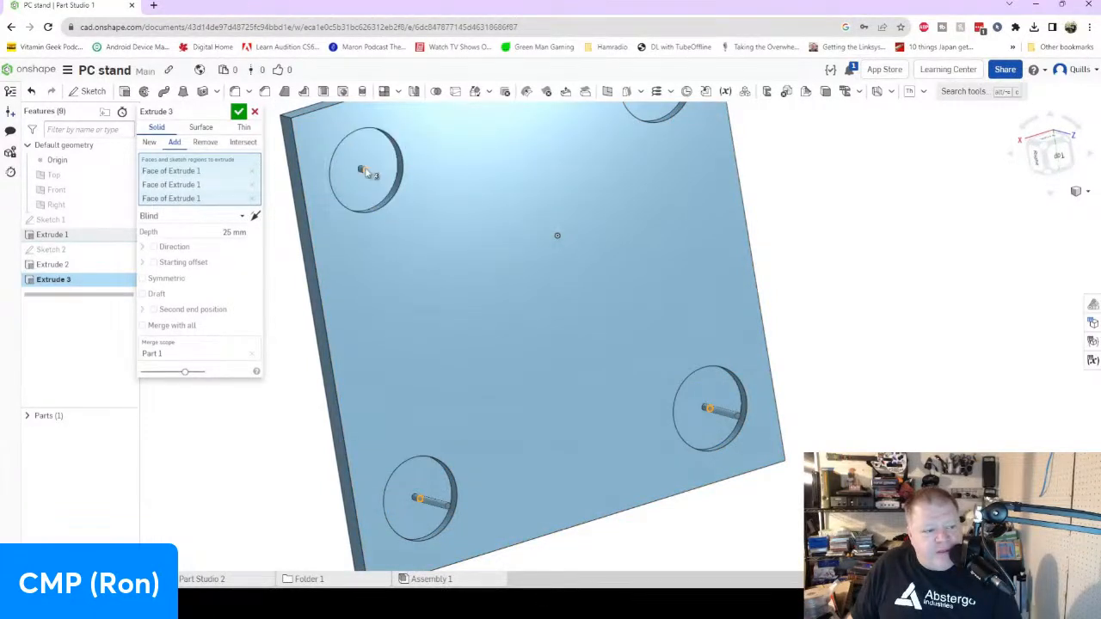
left_click(364, 172)
Make the extrude a 25 mm blind removal directed down through the plate, turning the four pins into through holes.
right_click_drag(438, 265, 421, 188)
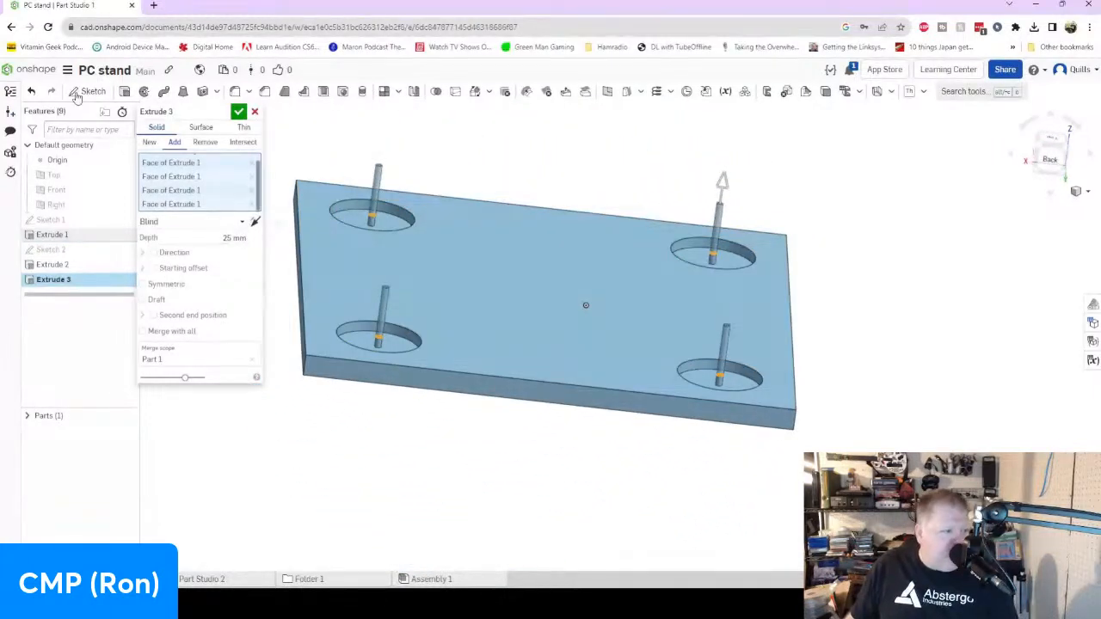
left_click(207, 143)
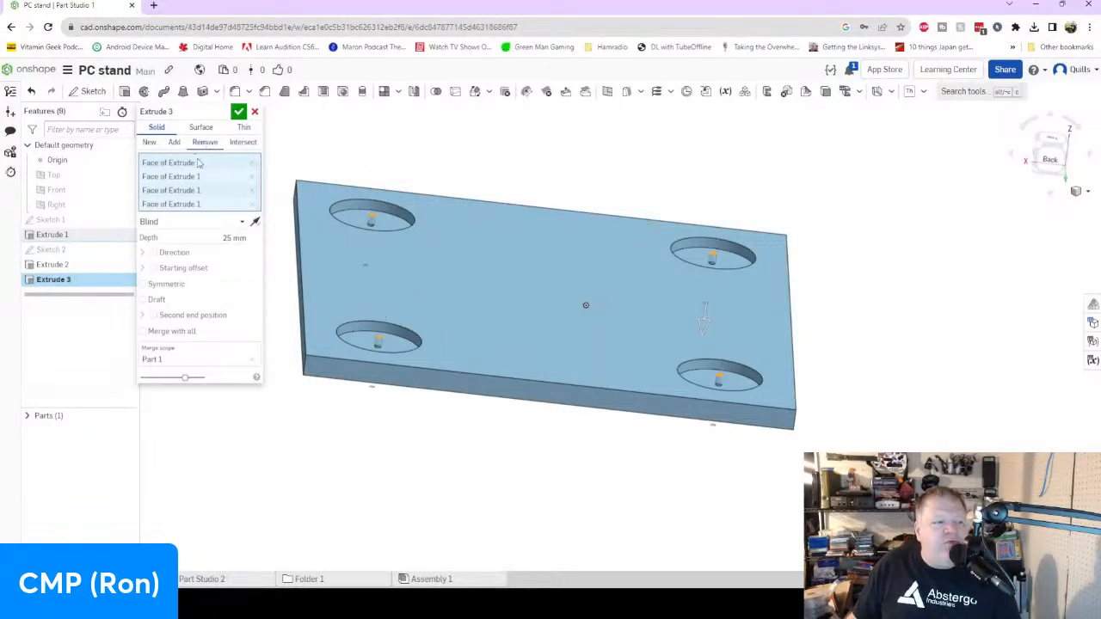
left_click(254, 222)
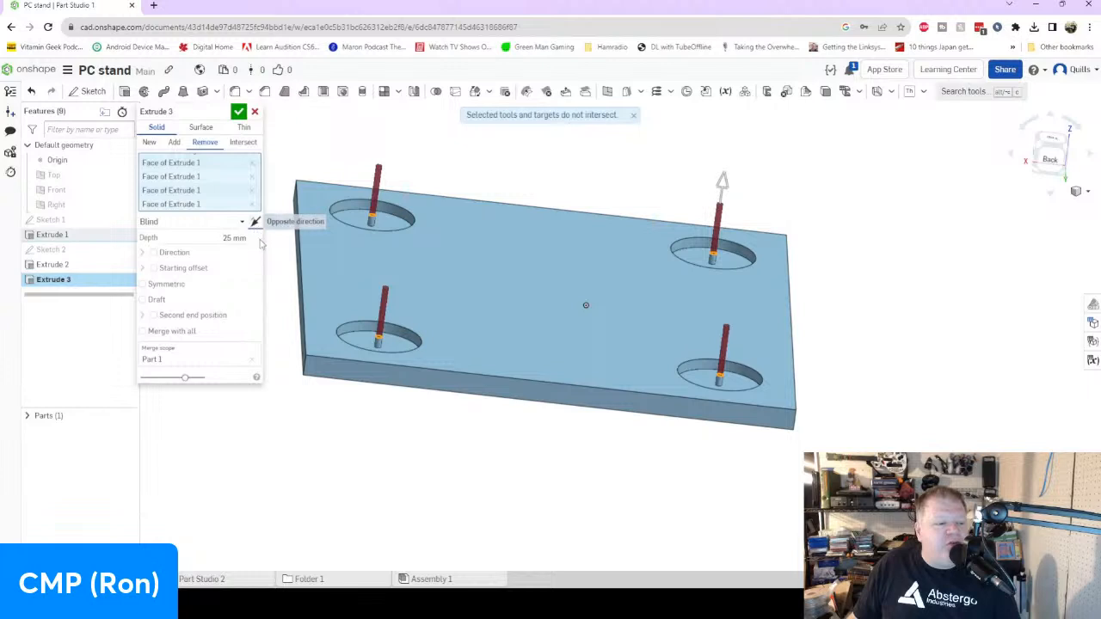
right_click_drag(488, 548, 553, 555)
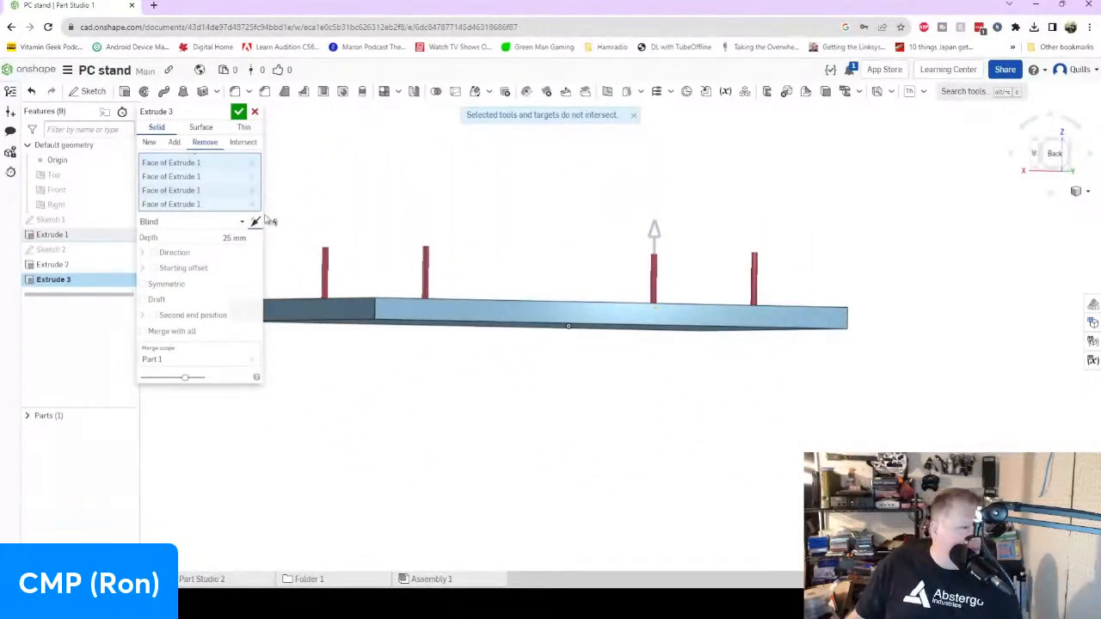
left_click(254, 222)
right_click_drag(566, 482, 545, 387)
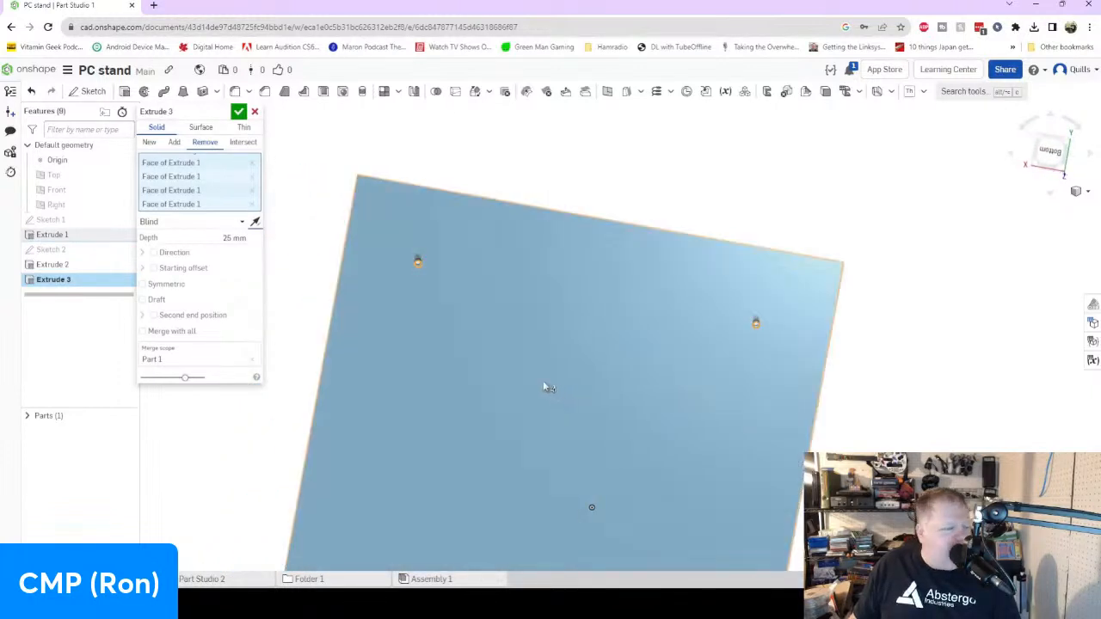
left_click(238, 113)
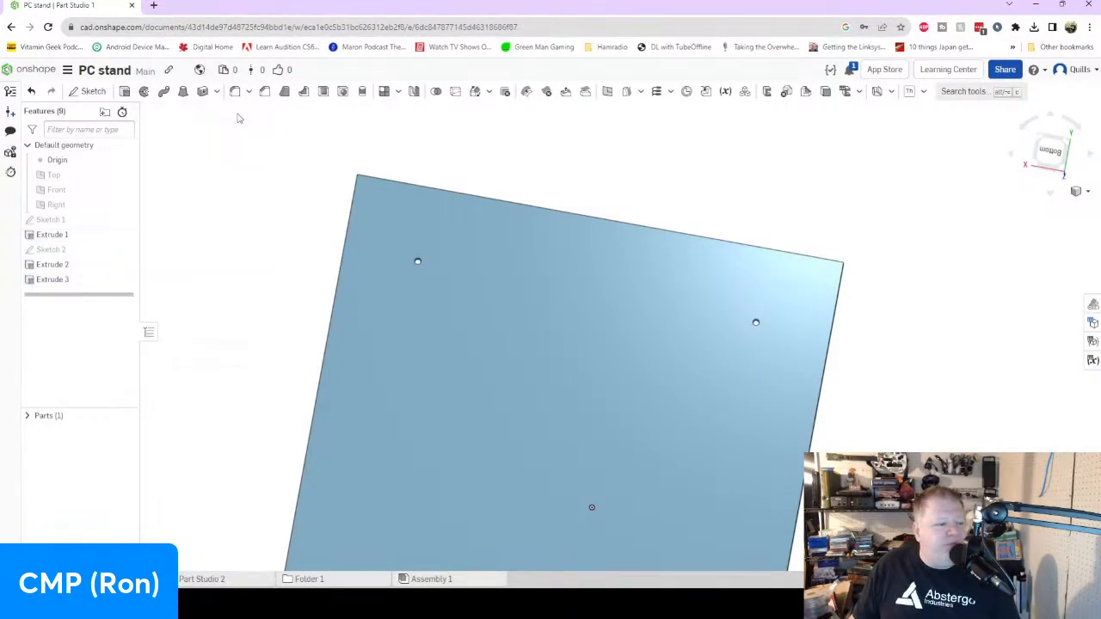
Inspect the plate from the underside and the recessed side, checking the four through holes.
right_click_drag(531, 403, 605, 394)
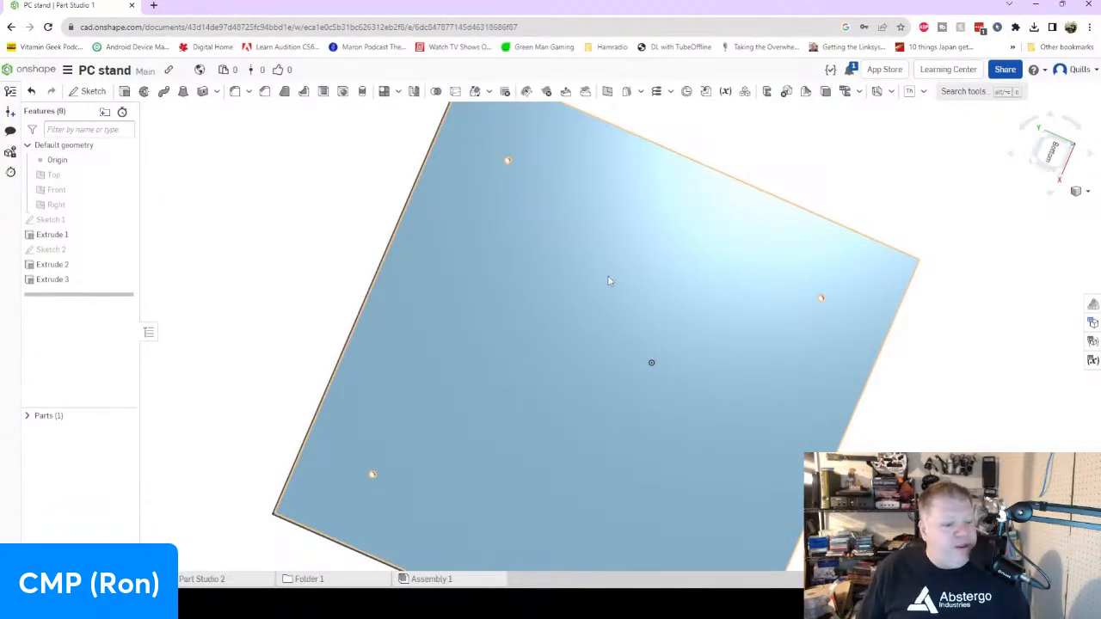
left_click(584, 274)
mouse_move(632, 303)
right_mouse_down()
mouse_move(553, 304)
mouse_move(435, 265)
mouse_move(445, 219)
mouse_move(421, 162)
mouse_move(455, 278)
mouse_move(491, 294)
mouse_move(634, 293)
right_mouse_up()
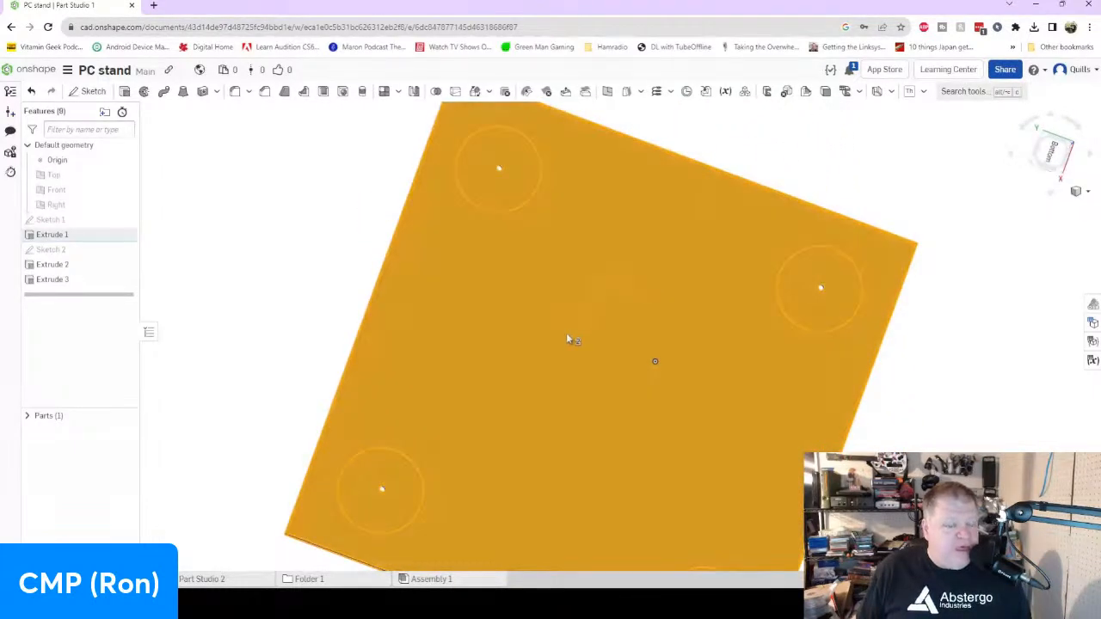
left_click(566, 265)
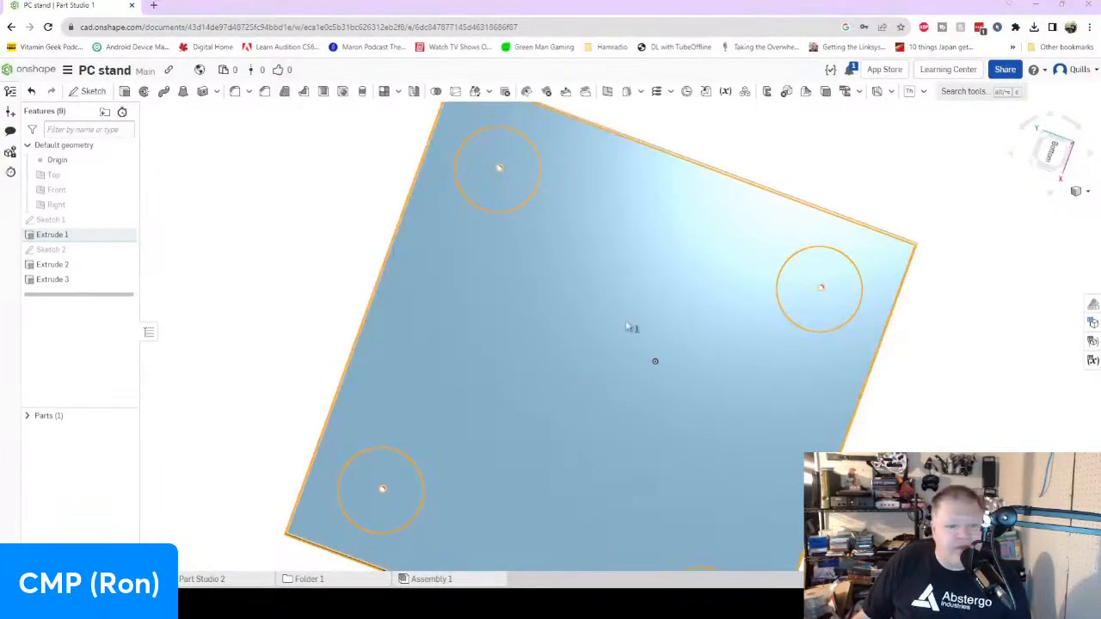
right_click_drag(707, 386, 528, 339)
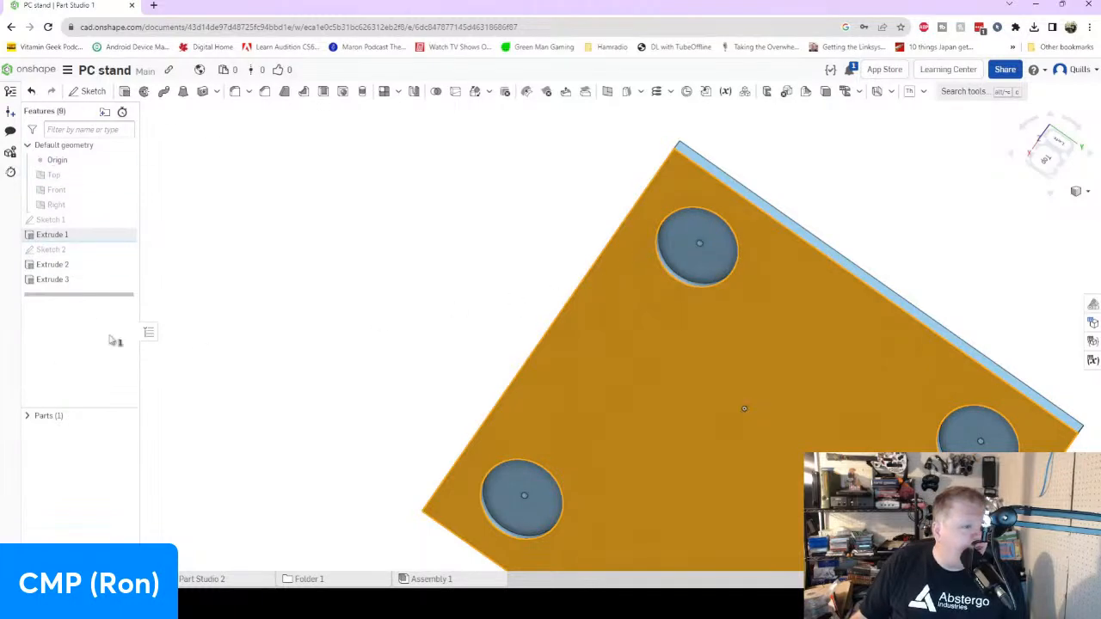
mouse_move(684, 366)
right_mouse_down()
mouse_move(576, 363)
mouse_move(583, 401)
mouse_move(570, 420)
mouse_move(505, 428)
mouse_move(608, 441)
mouse_move(572, 439)
mouse_move(580, 422)
right_mouse_up()
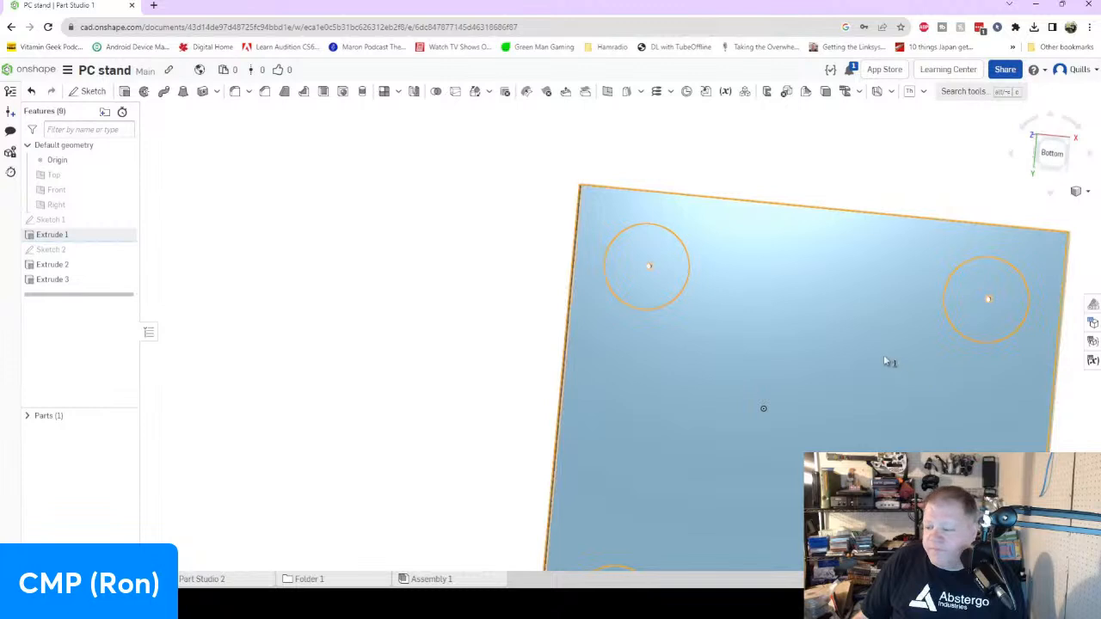
scroll(884, 359, "down", 3)
middle_click_drag(870, 423, 731, 316)
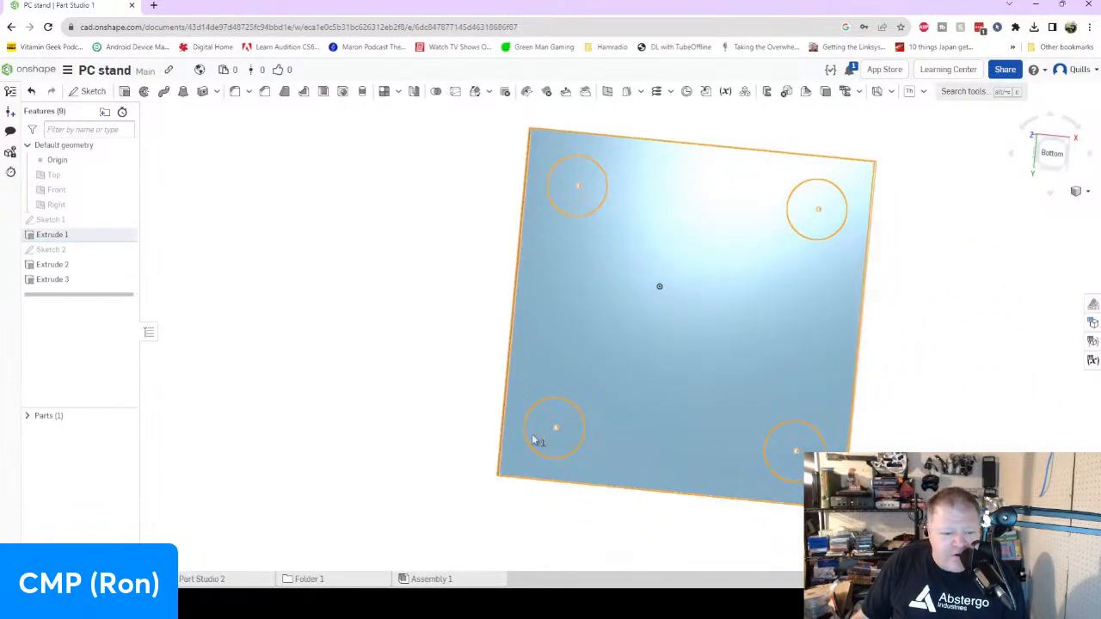
Reopen the corner-circle sketch and set the diameters of the upper-left and upper-right centre circles to 3.5 mm.
double_click(53, 249)
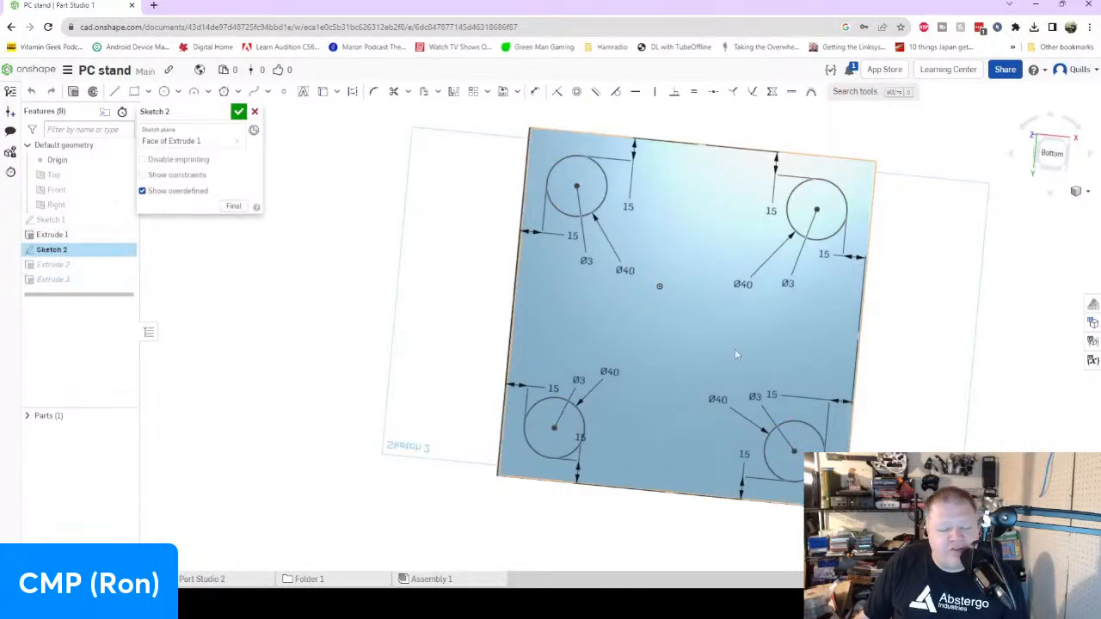
double_click(587, 263)
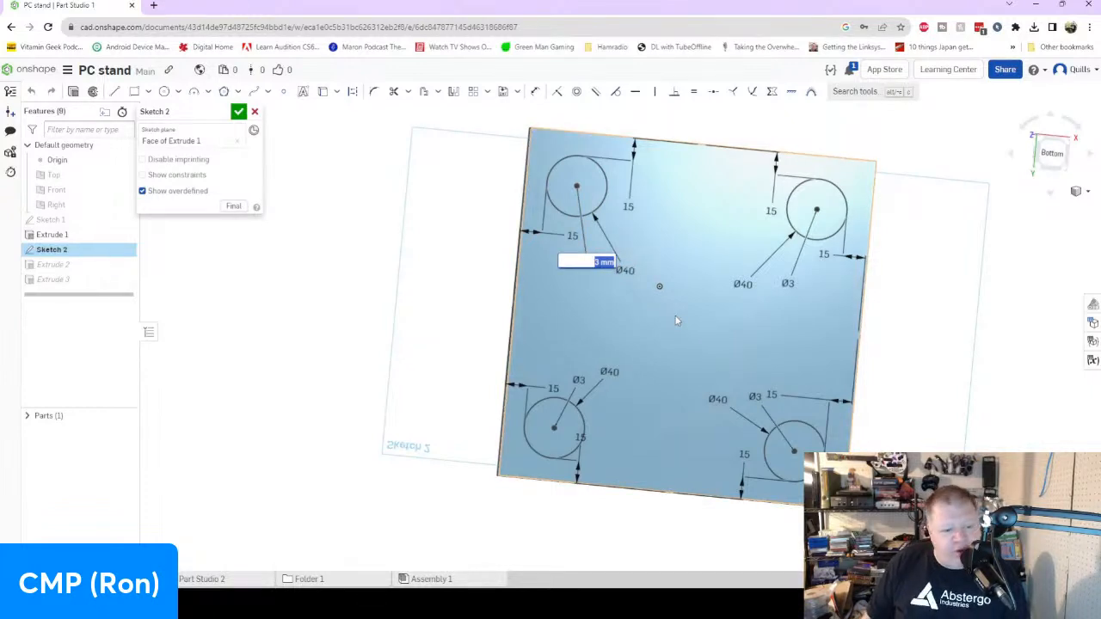
type("3.5")
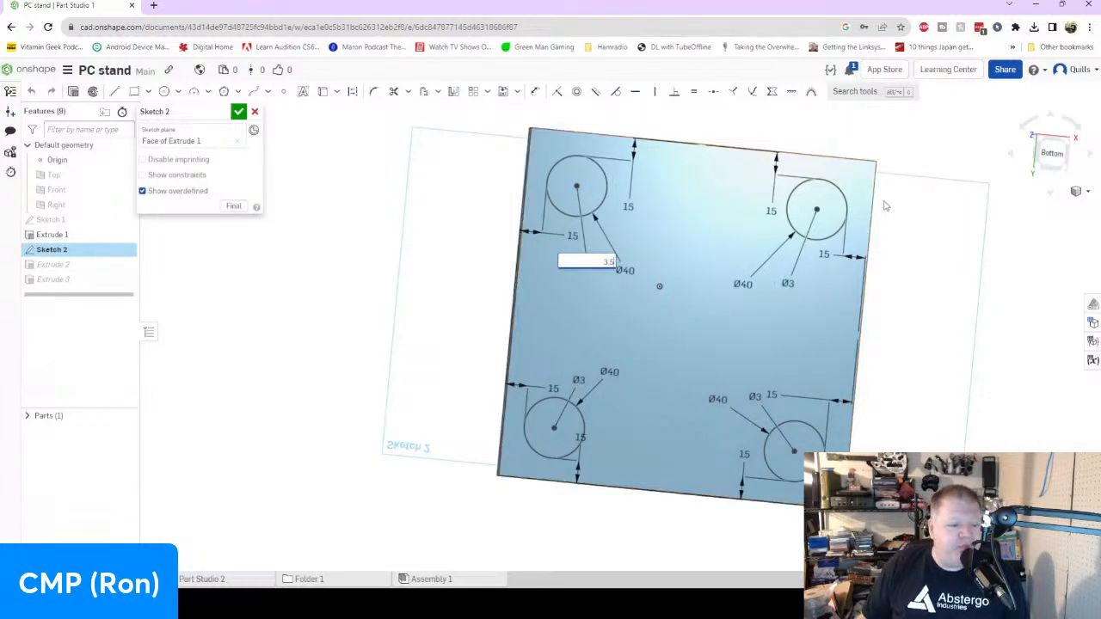
double_click(787, 285)
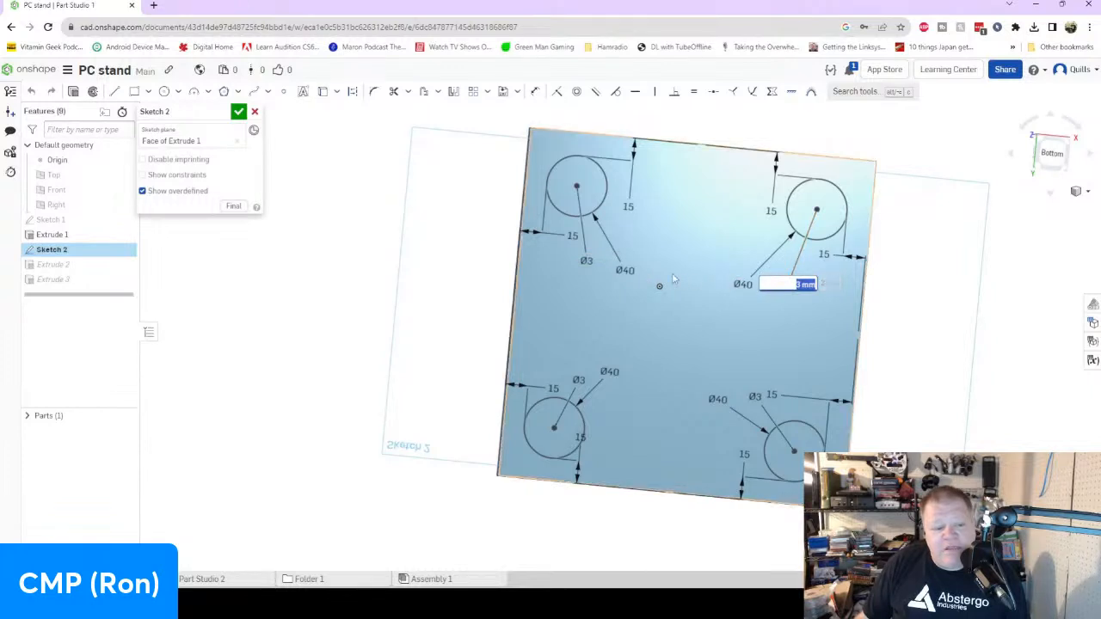
type("3.5")
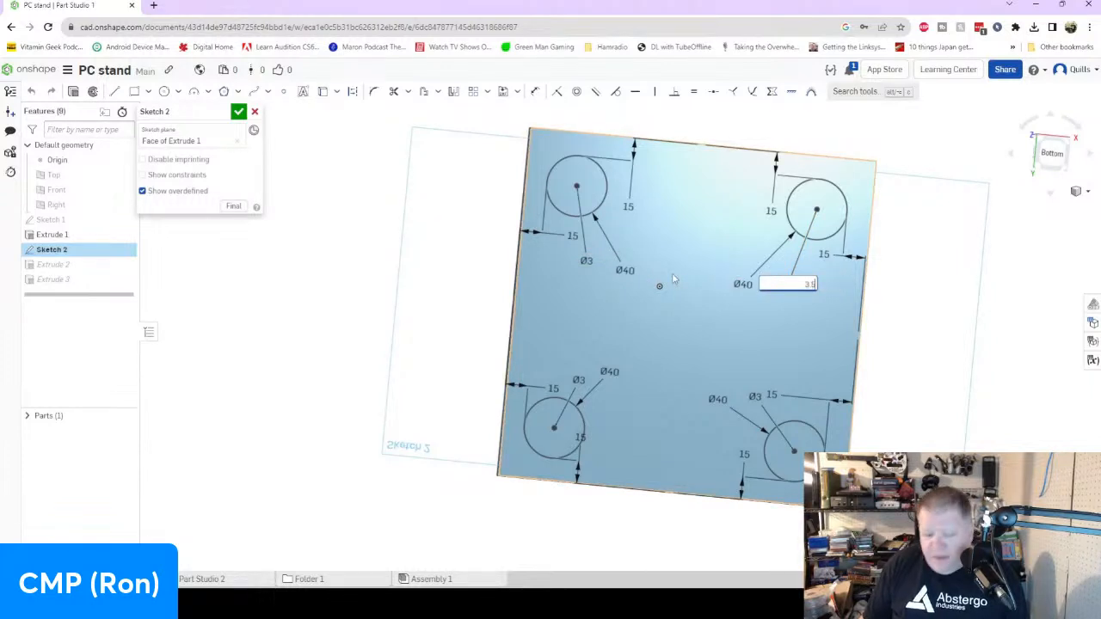
key("Return")
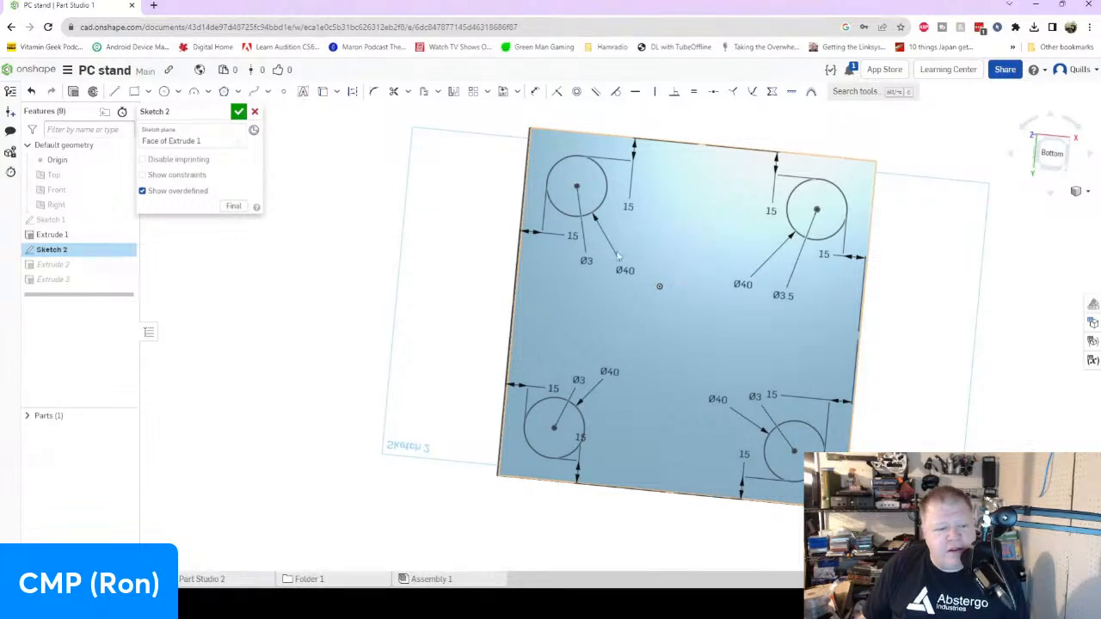
double_click(586, 260)
type("3.5")
key("Return")
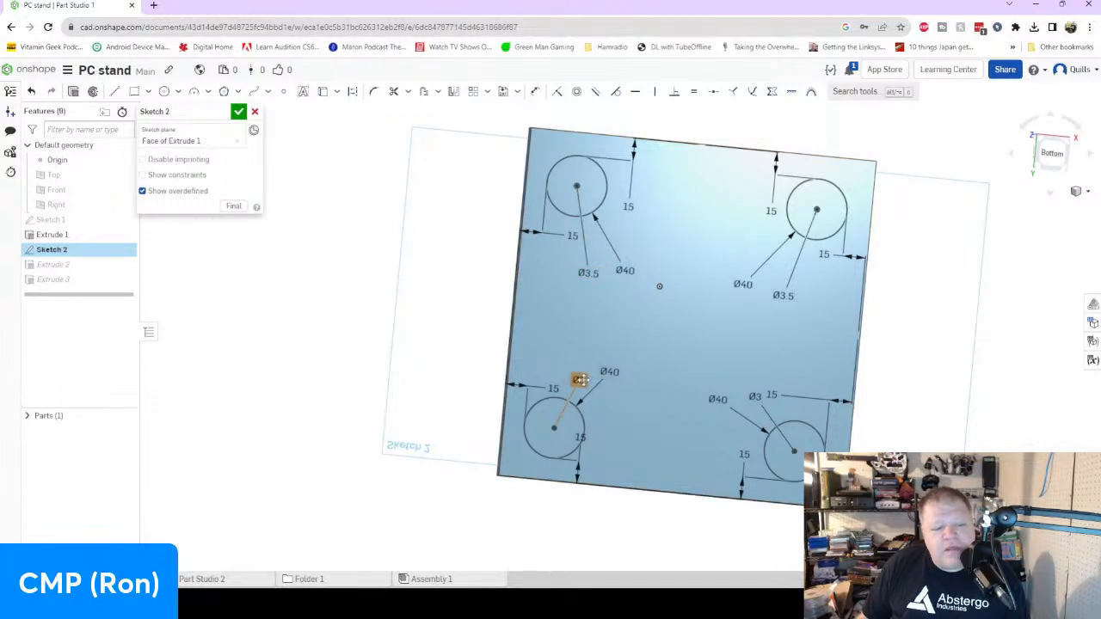
Try to set the lower-left centre circle to 3.5 mm, set the lower-right one to 3.5 mm, and finish the sketch.
double_click(585, 380)
key("BackSpace")
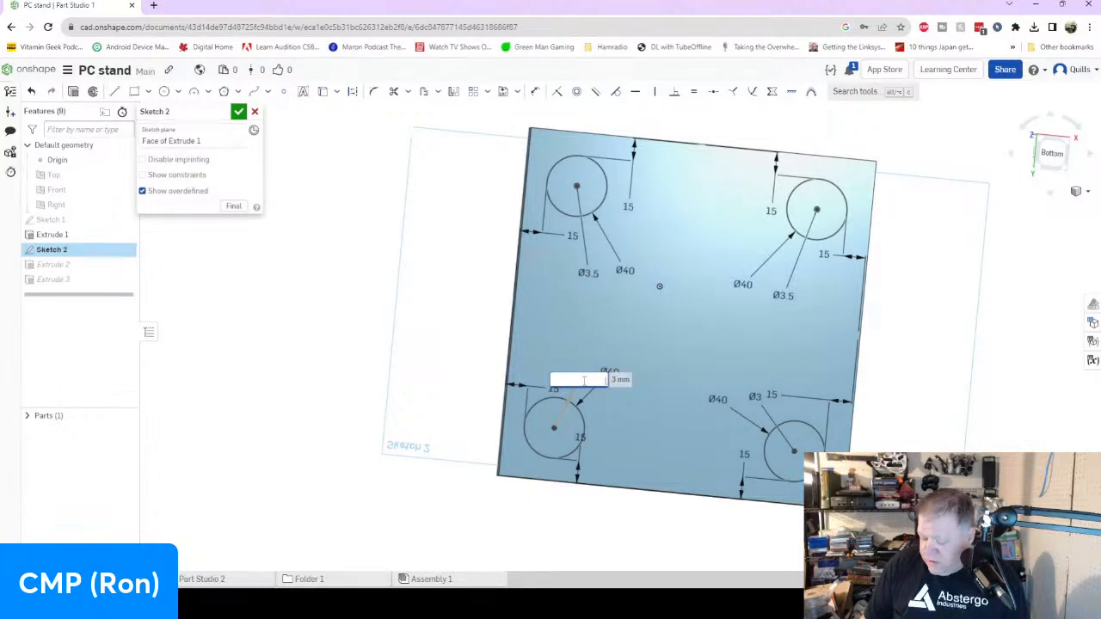
type("3.5")
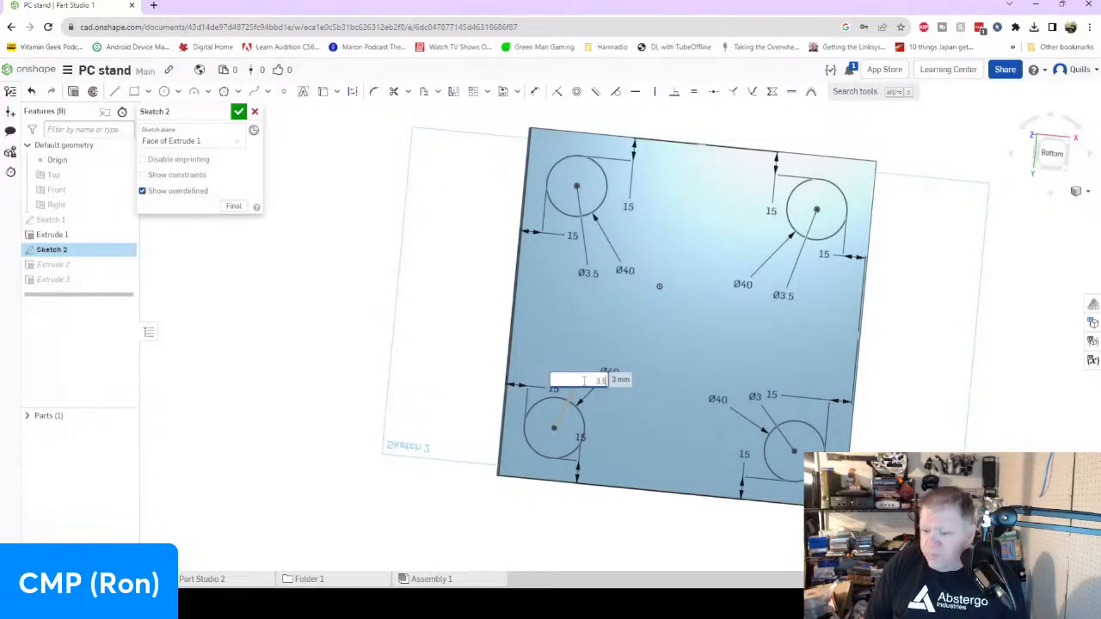
double_click(757, 397)
type("3.5")
key("Return")
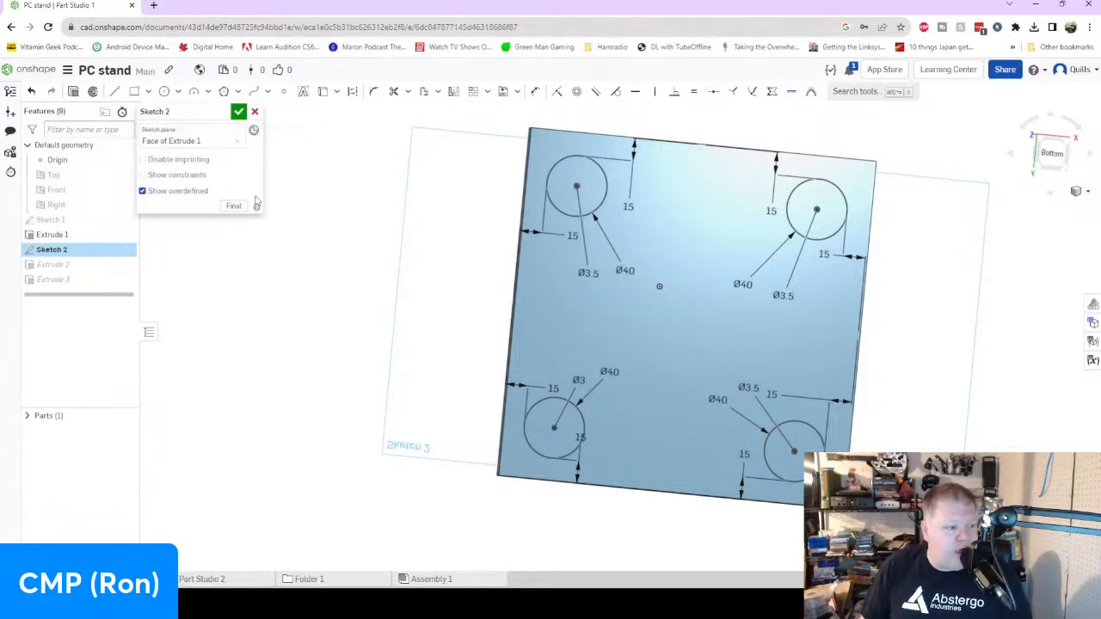
left_click(240, 112)
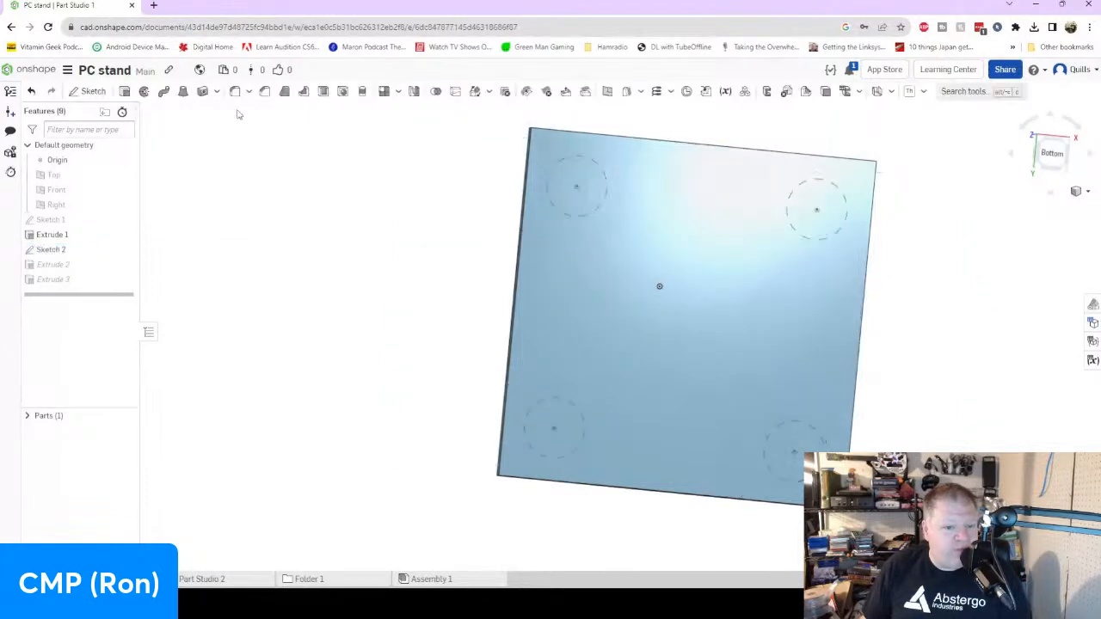
Start a new sketch on the plate's flat underside face, viewed straight on.
right_click_drag(651, 323, 623, 267)
left_click(583, 280)
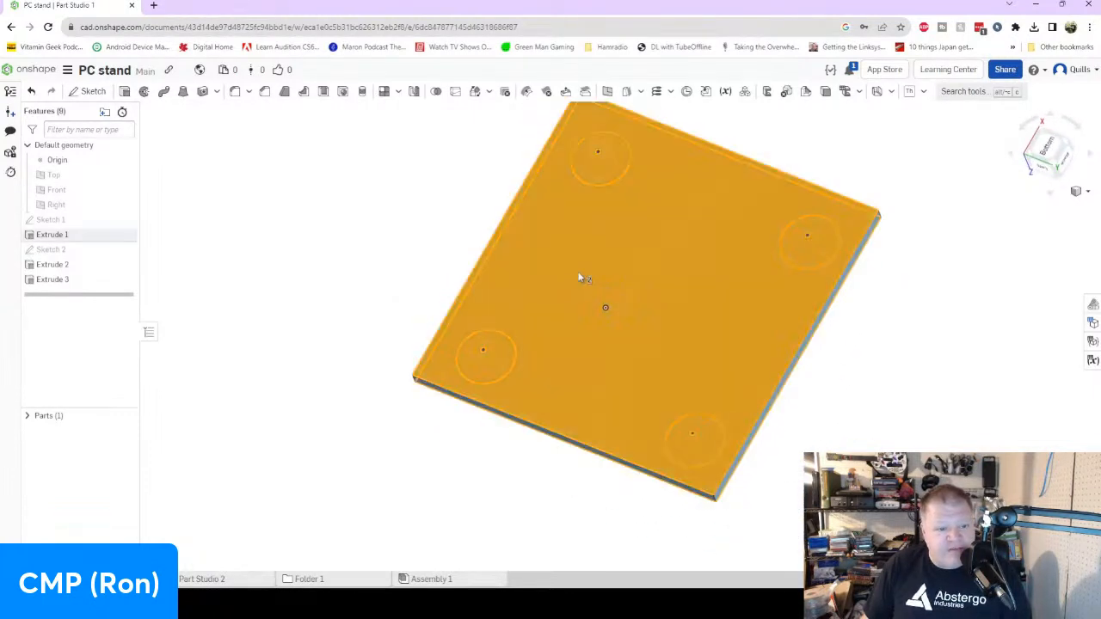
key("n")
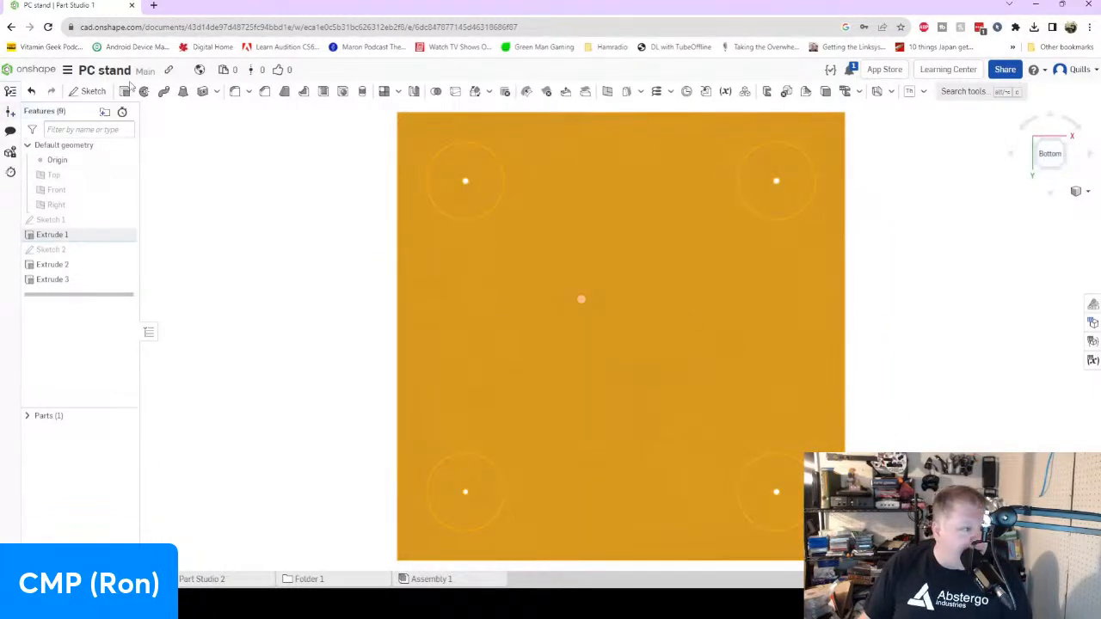
left_click(89, 91)
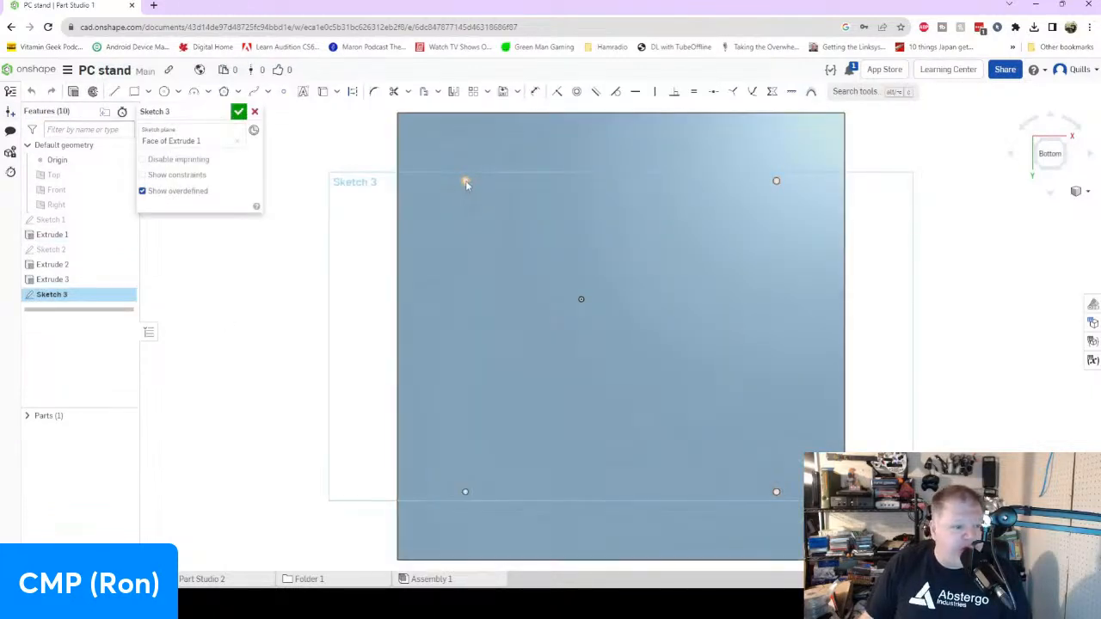
Draw circles centred on the four holes, about 29 mm upper-left, 26 mm upper-right, 37 mm lower-left and 27 mm lower-right in diameter.
left_click(164, 91)
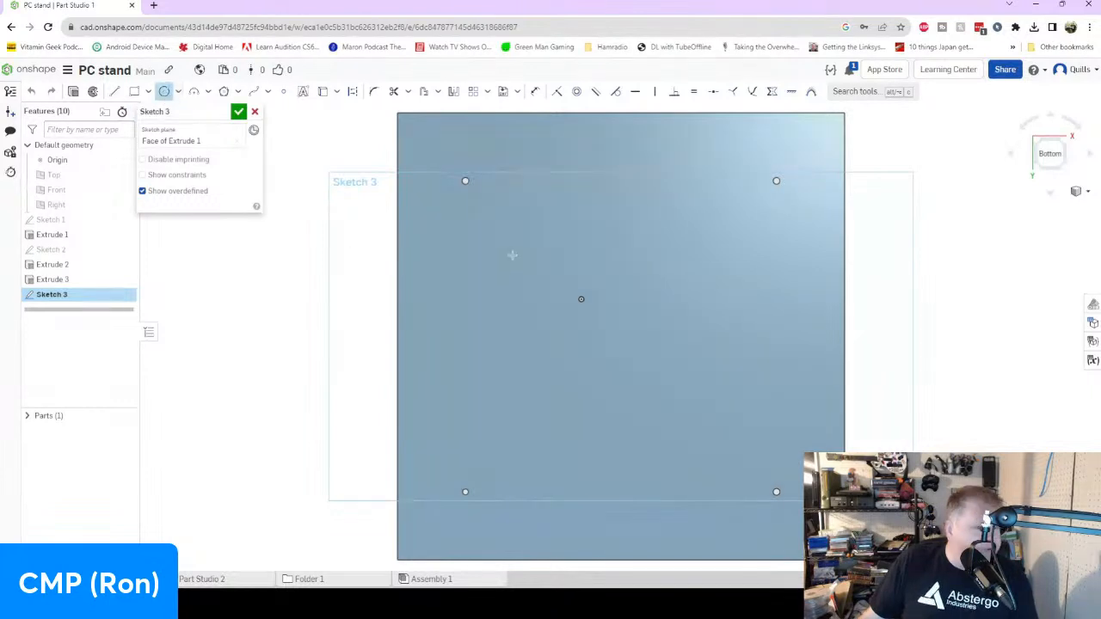
left_click(464, 181)
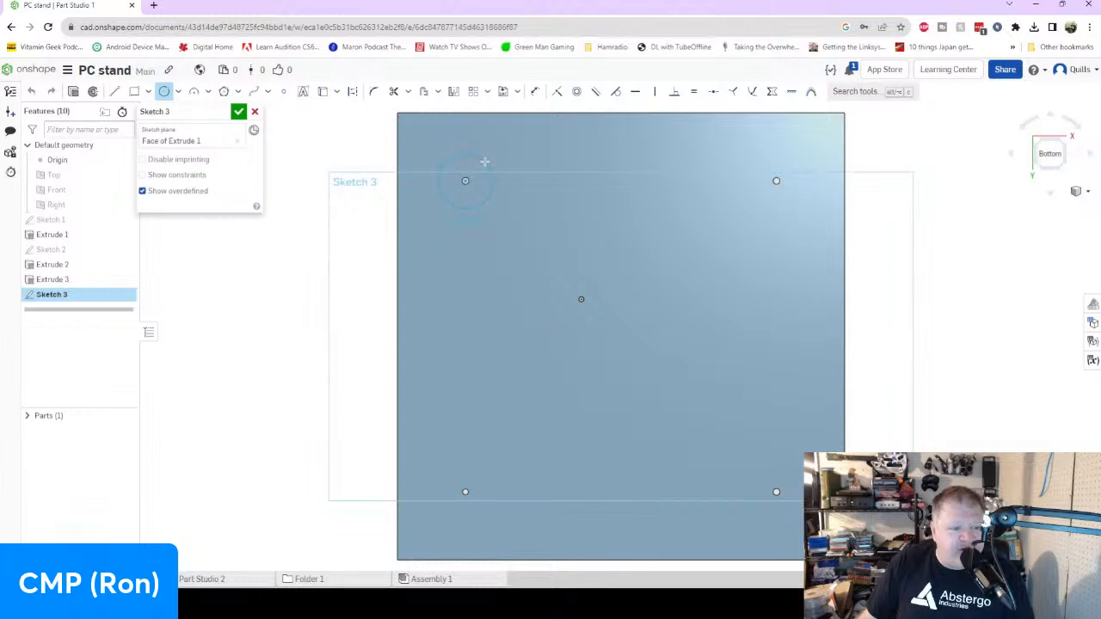
left_click(492, 178)
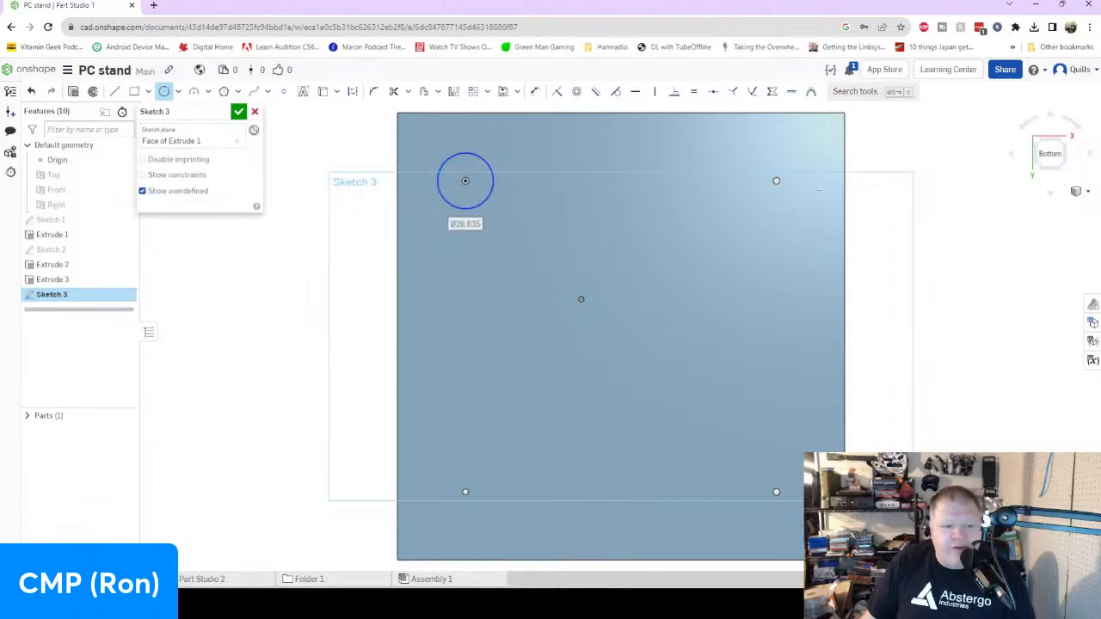
left_click(776, 181)
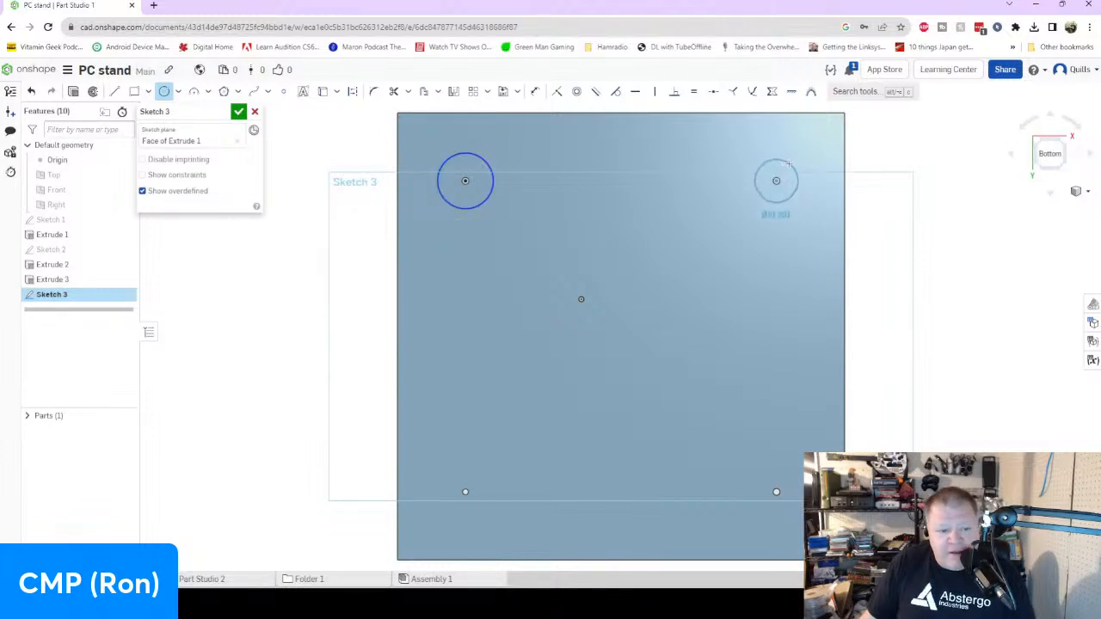
left_click(790, 162)
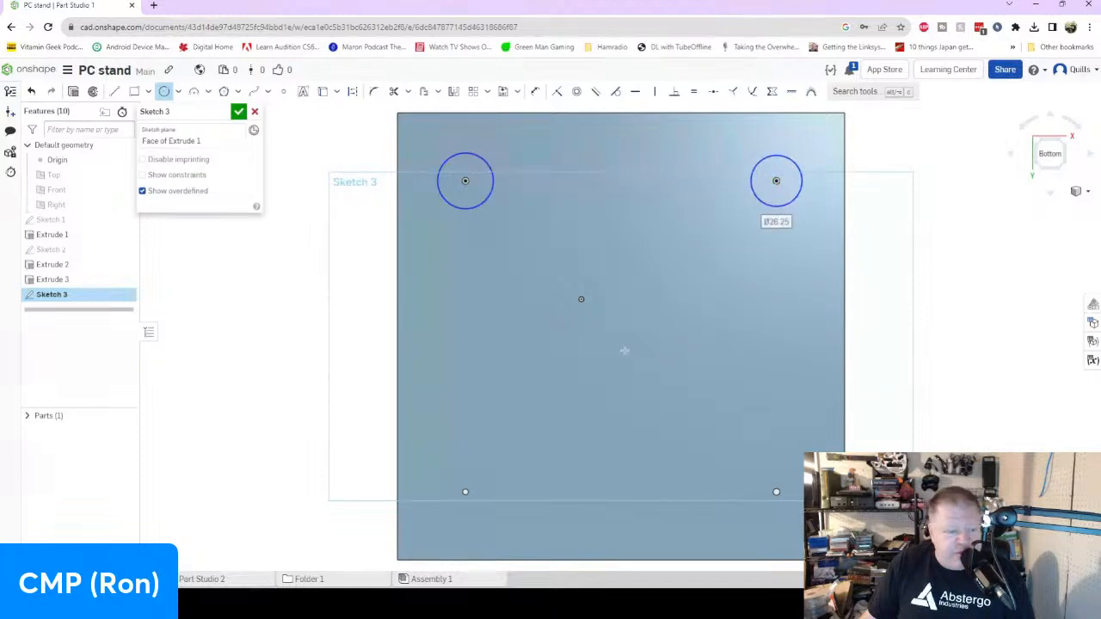
left_click(464, 492)
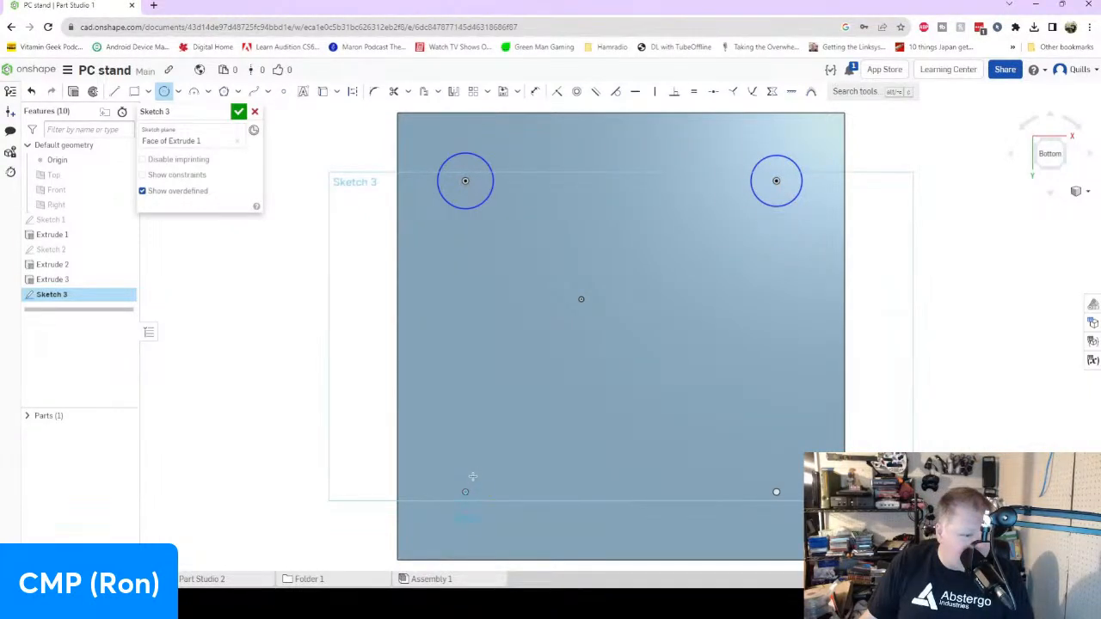
left_click(484, 463)
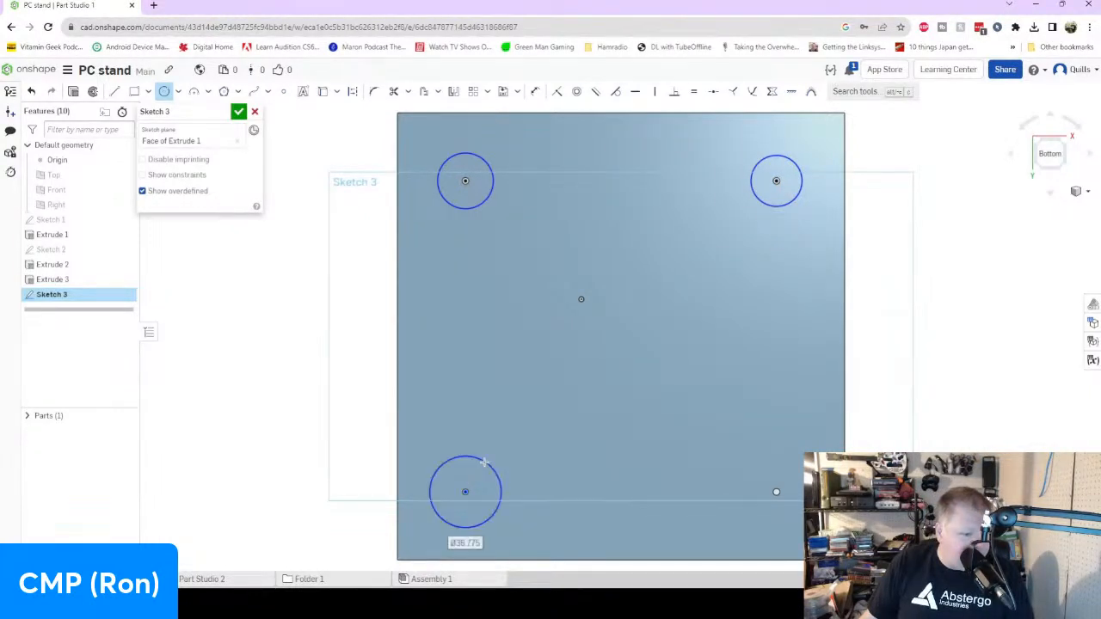
left_click(787, 468)
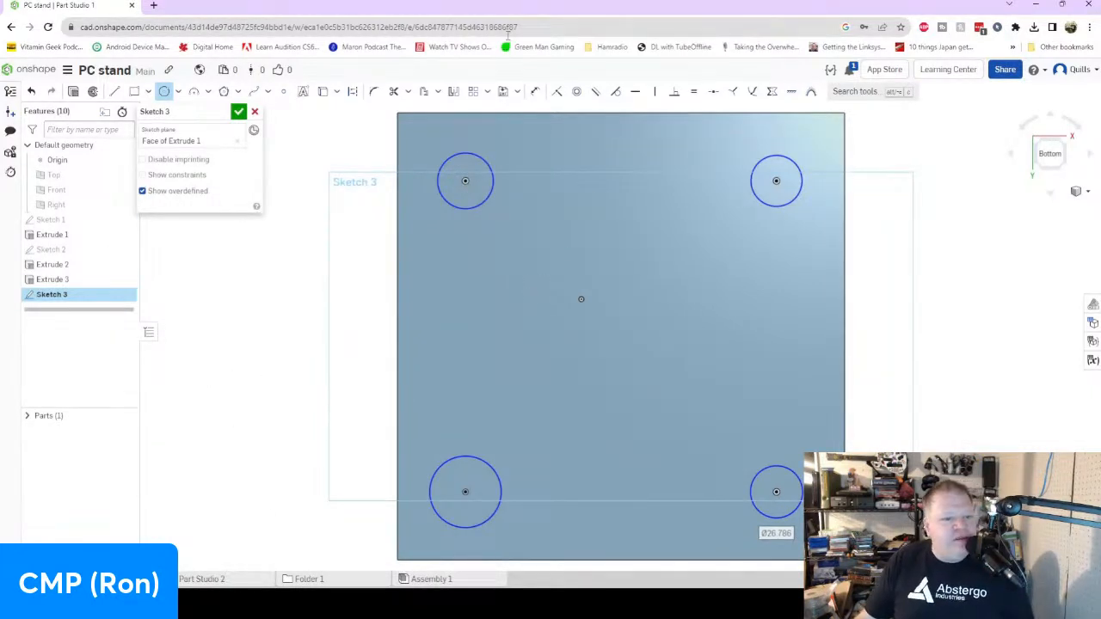
Dimension the upper-left circle's diameter as 8 mm.
left_click(535, 91)
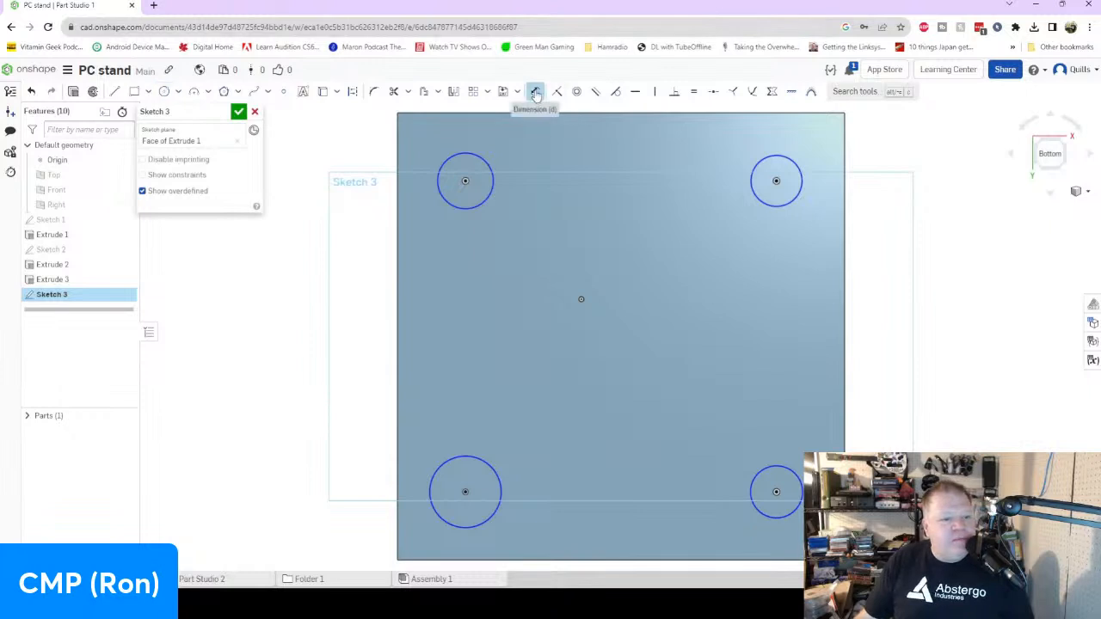
left_click(484, 163)
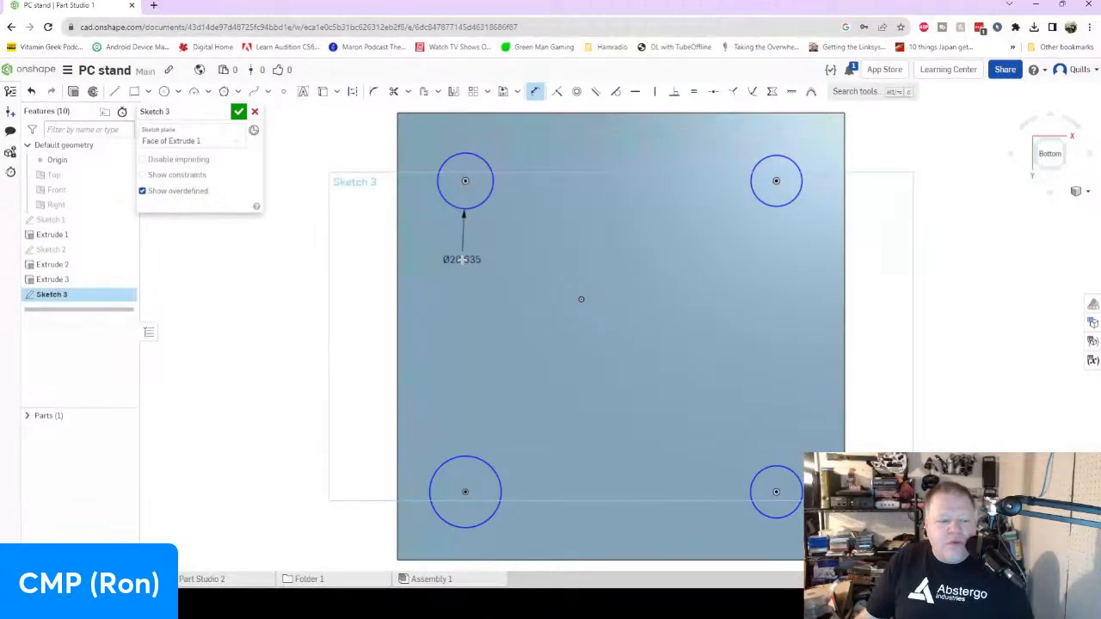
left_click(462, 259)
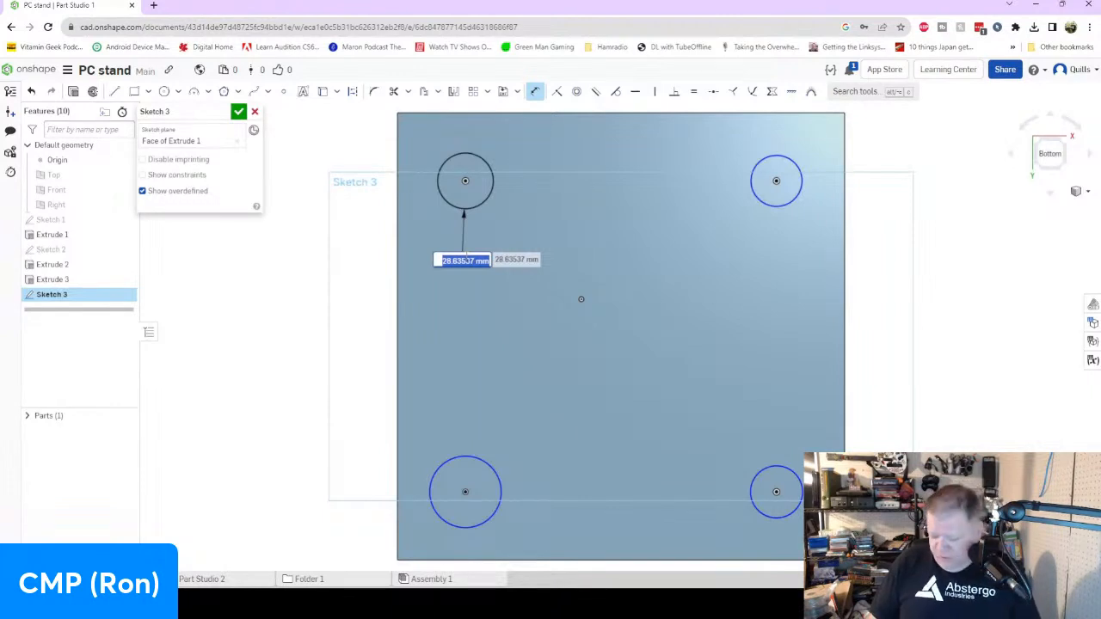
key("BackSpace")
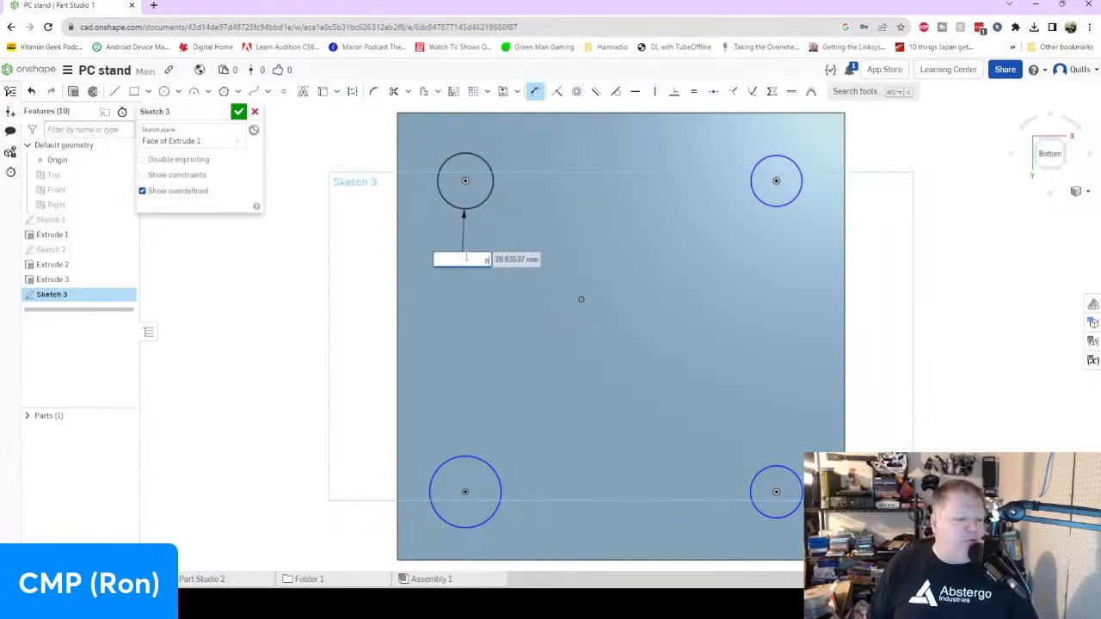
type("8")
key("Return")
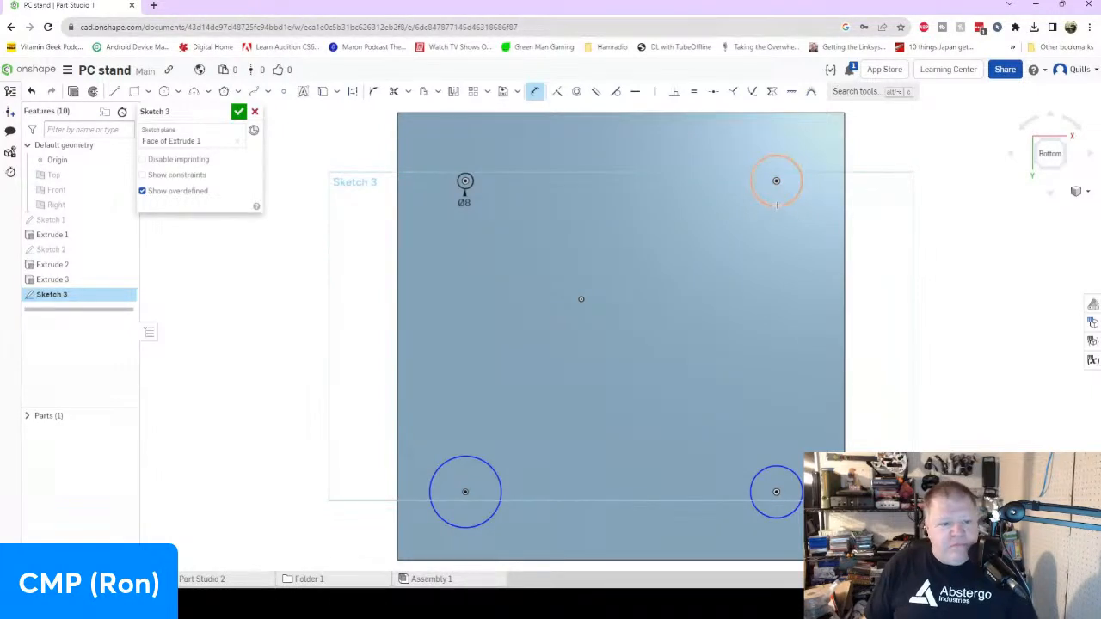
Dimension the upper-right circle's diameter as 8 mm and move both upper diameter labels farther from their circles.
left_click(776, 205)
left_click(770, 275)
type("8")
key("Return")
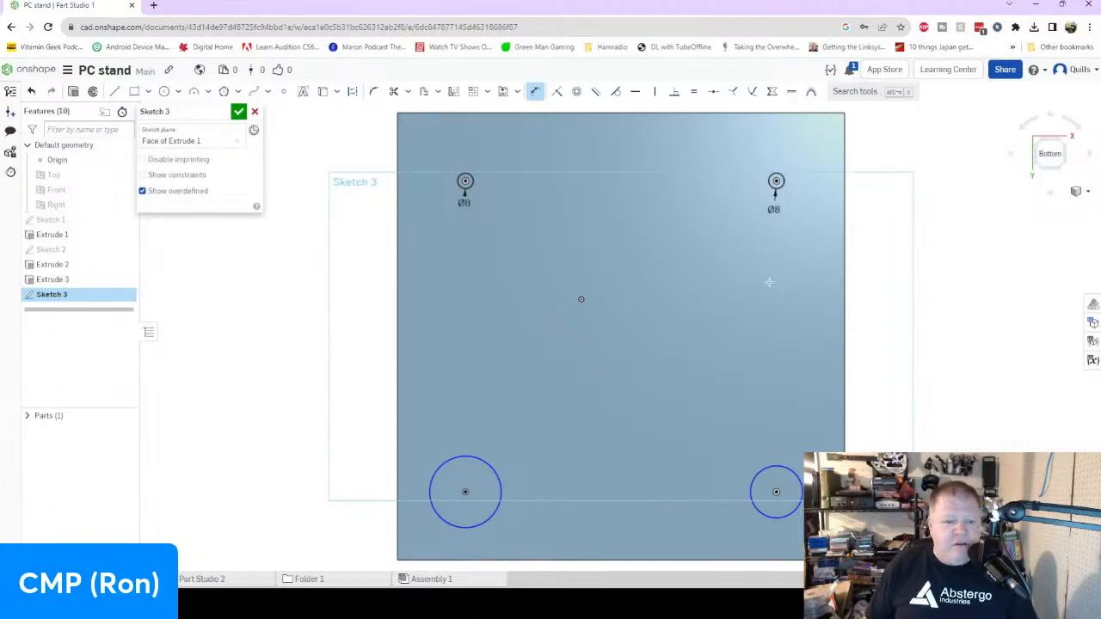
left_click_drag(776, 208, 770, 260)
left_click_drag(464, 204, 475, 258)
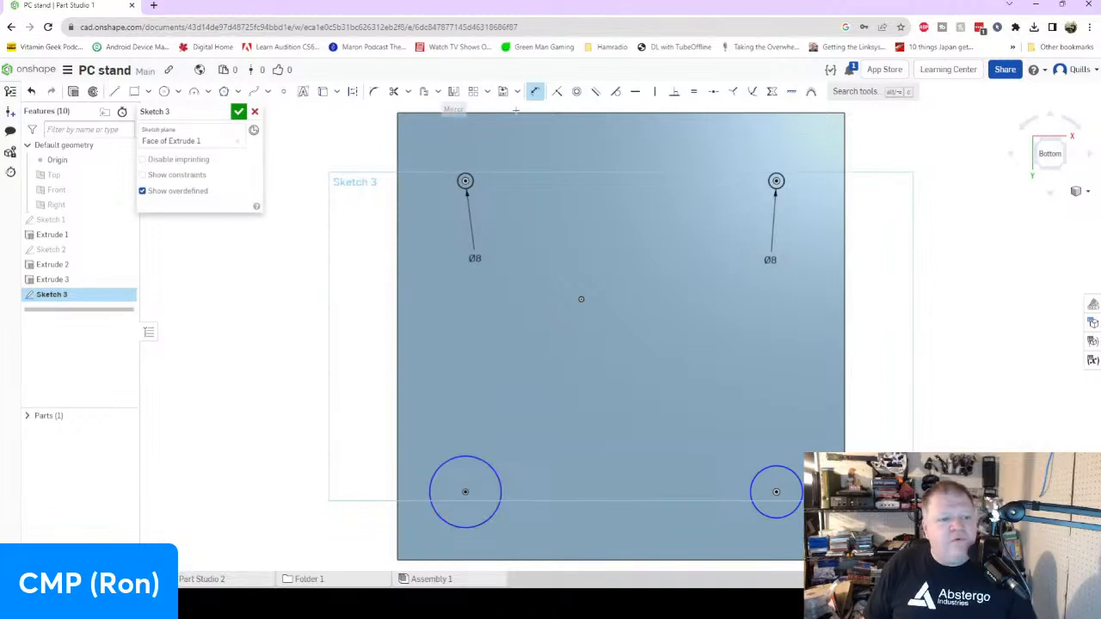
Dimension the lower-left circle's diameter as 8 mm.
left_click(476, 461)
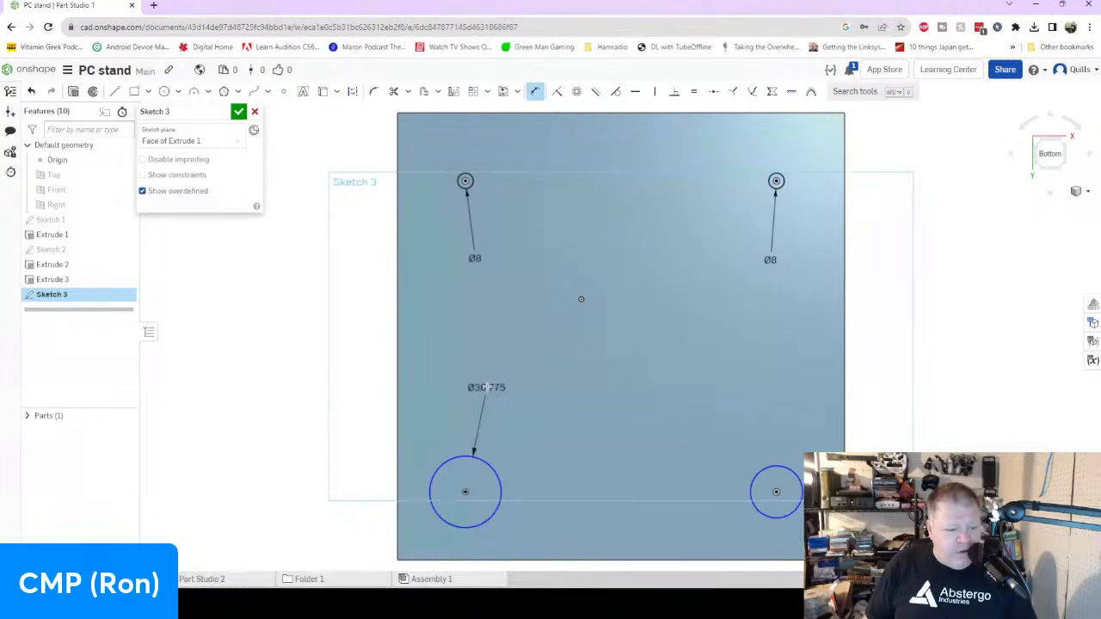
left_click(469, 377)
type("8")
key("Return")
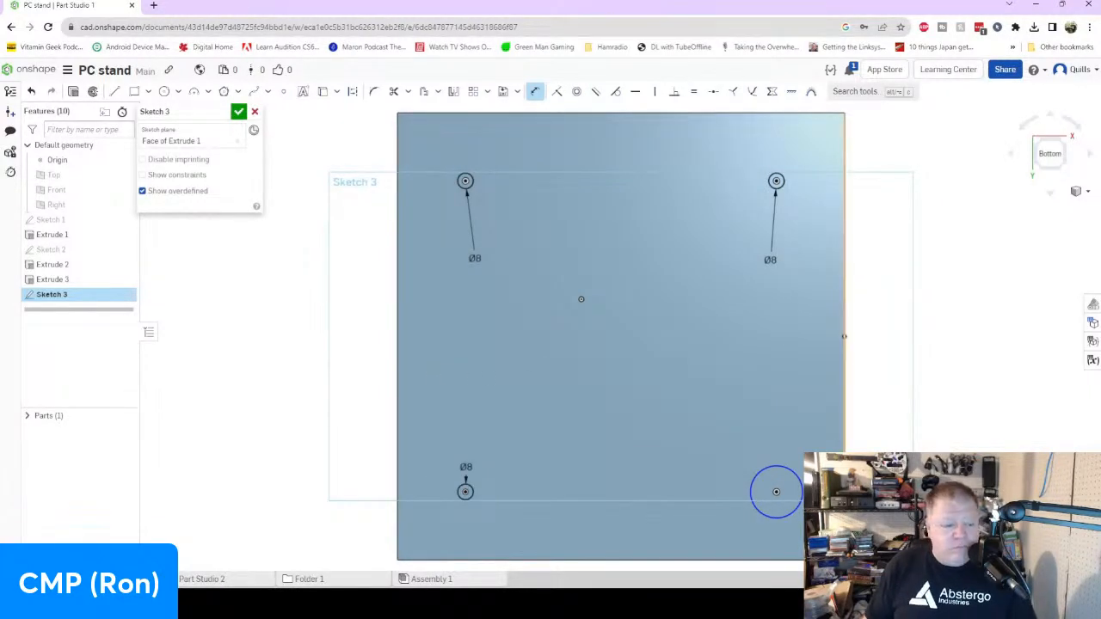
Dimension the lower-right circle's diameter as 8 mm and move both lower diameter labels farther from their circles.
left_click(778, 464)
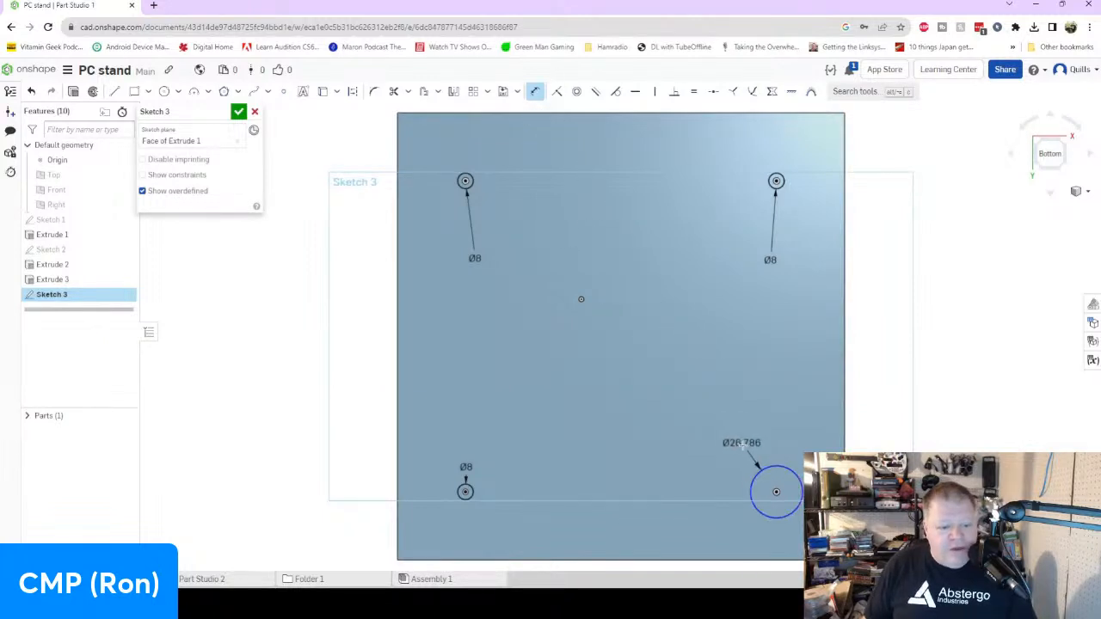
left_click(741, 441)
type("8")
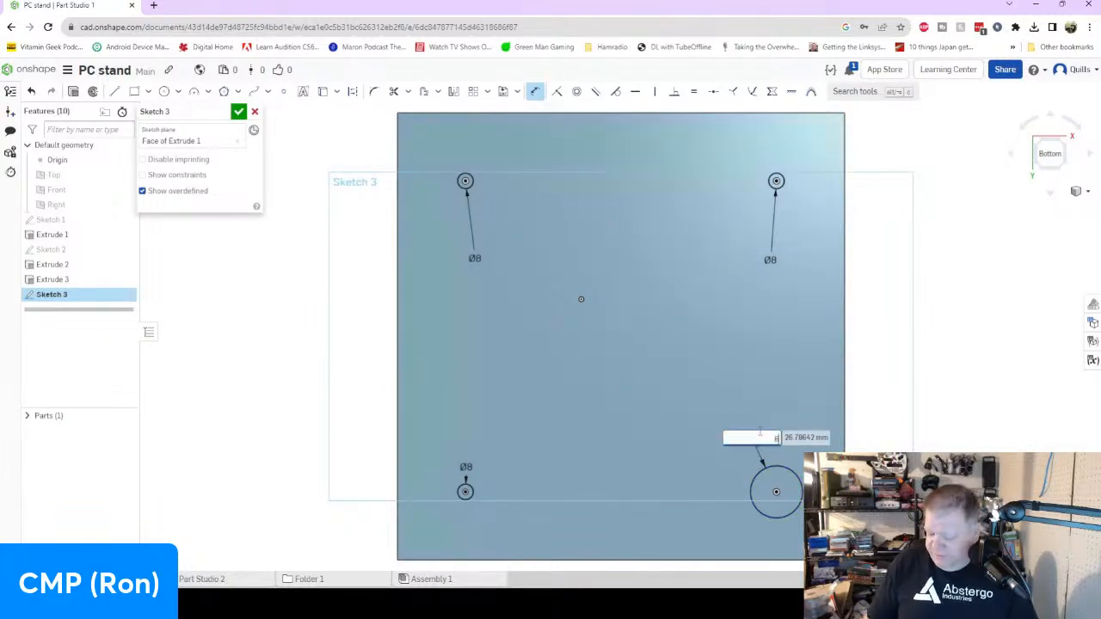
key("Return")
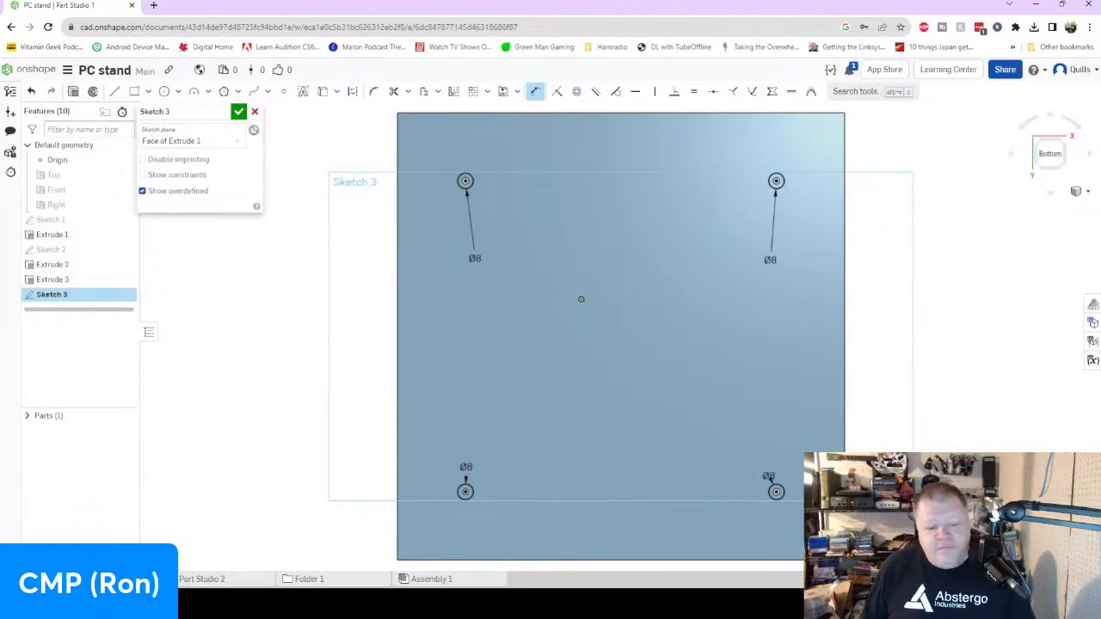
left_click_drag(766, 477, 767, 416)
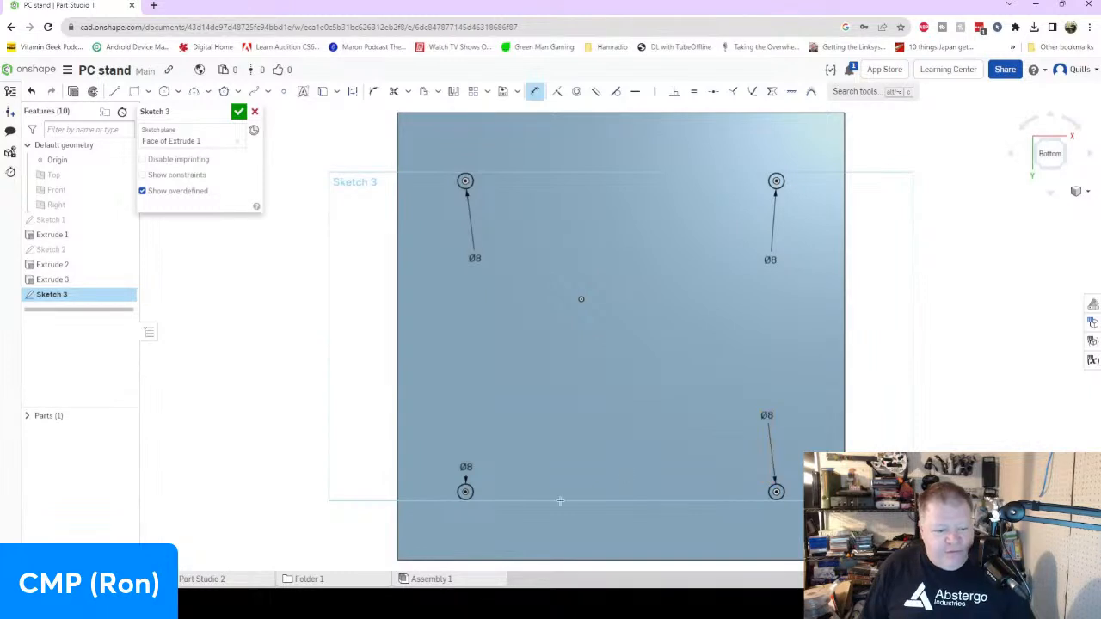
left_click_drag(465, 467, 471, 370)
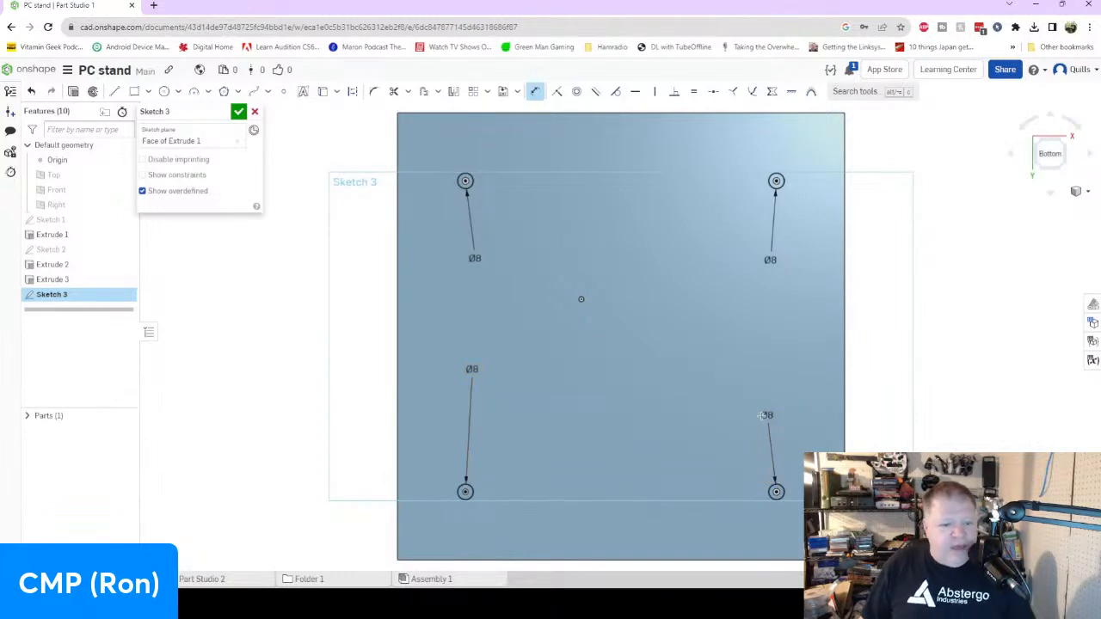
Finish the underside sketch containing the four circles around the holes.
right_click_drag(811, 393, 823, 347)
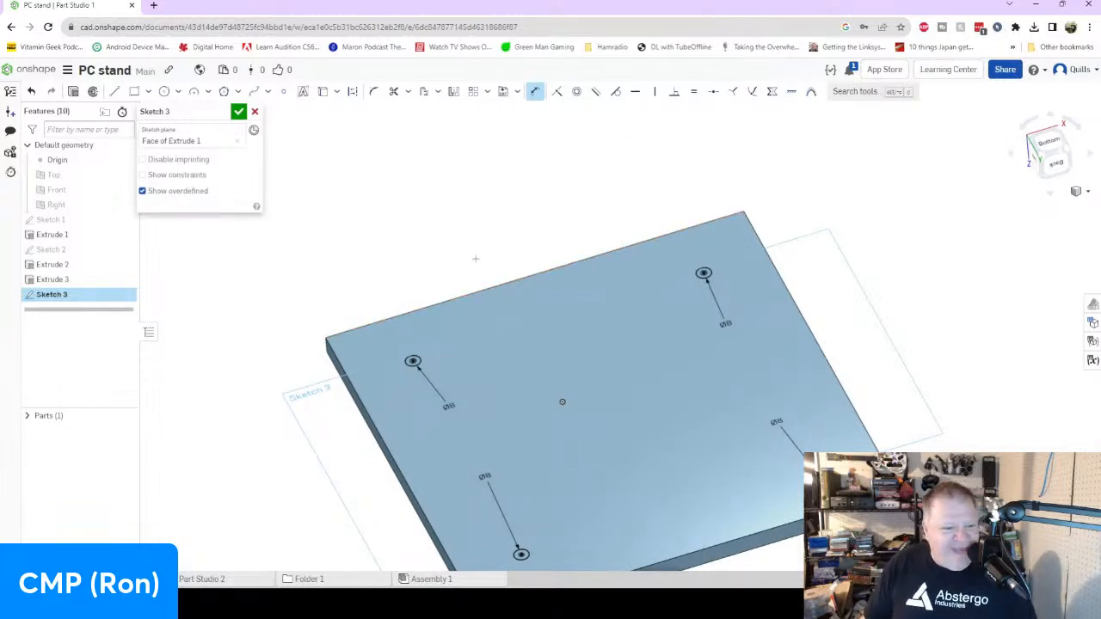
mouse_move(672, 474)
right_mouse_down()
mouse_move(680, 452)
mouse_move(714, 453)
mouse_move(669, 472)
right_mouse_up()
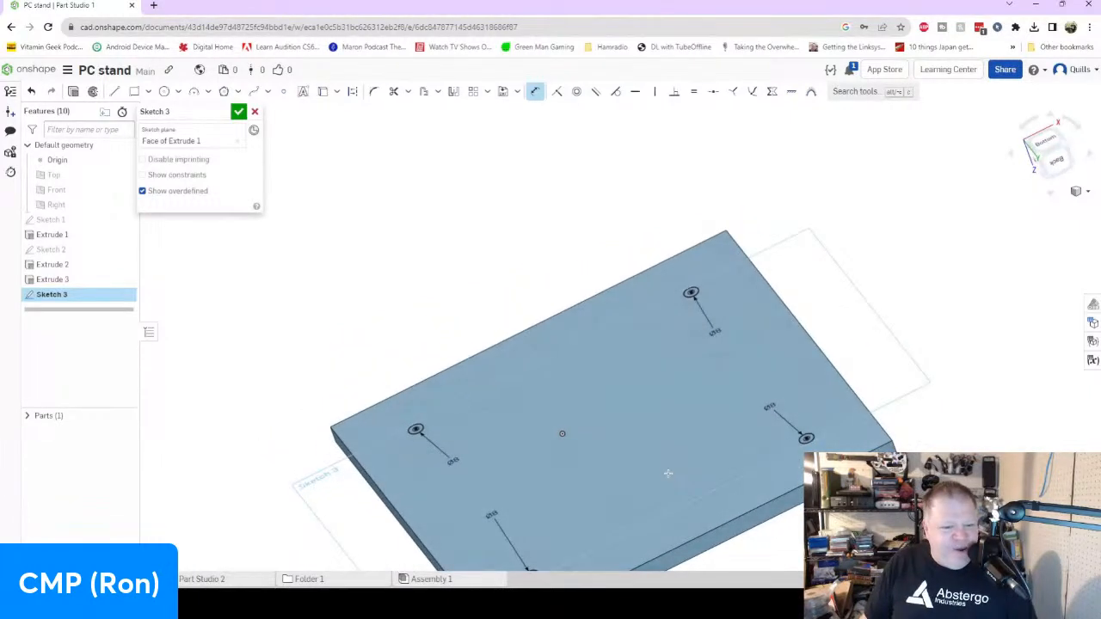
left_click(239, 113)
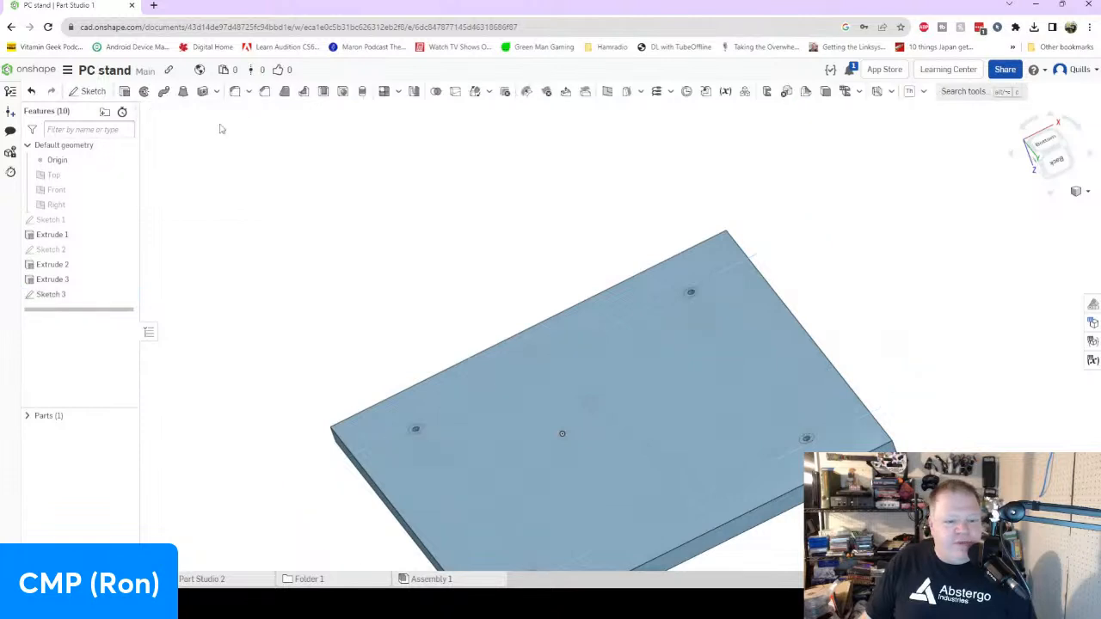
left_click(695, 294)
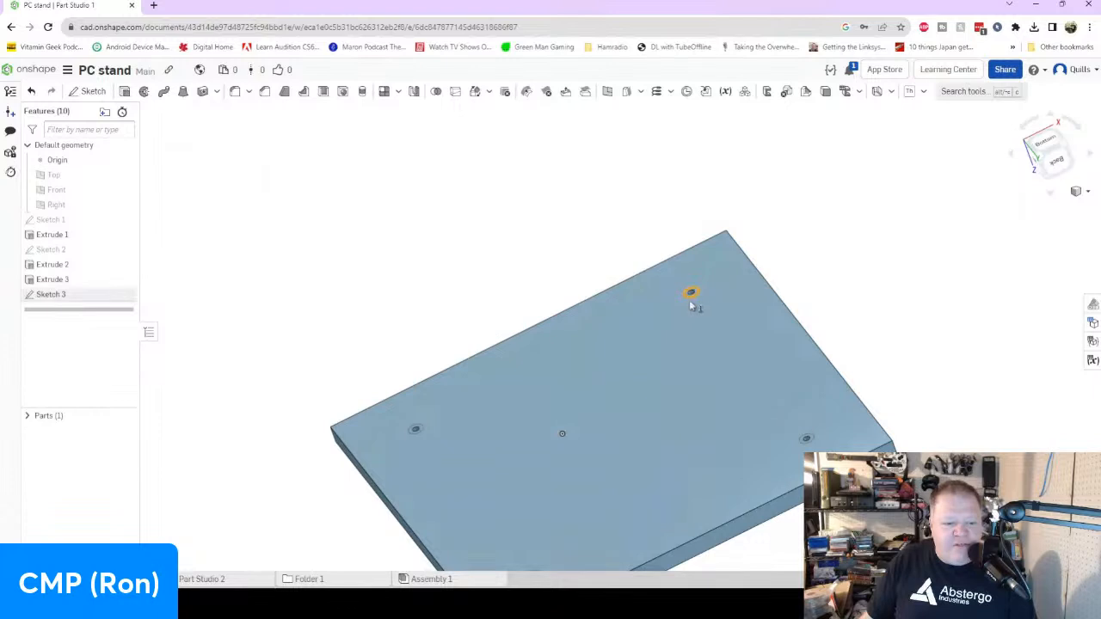
left_click(418, 431)
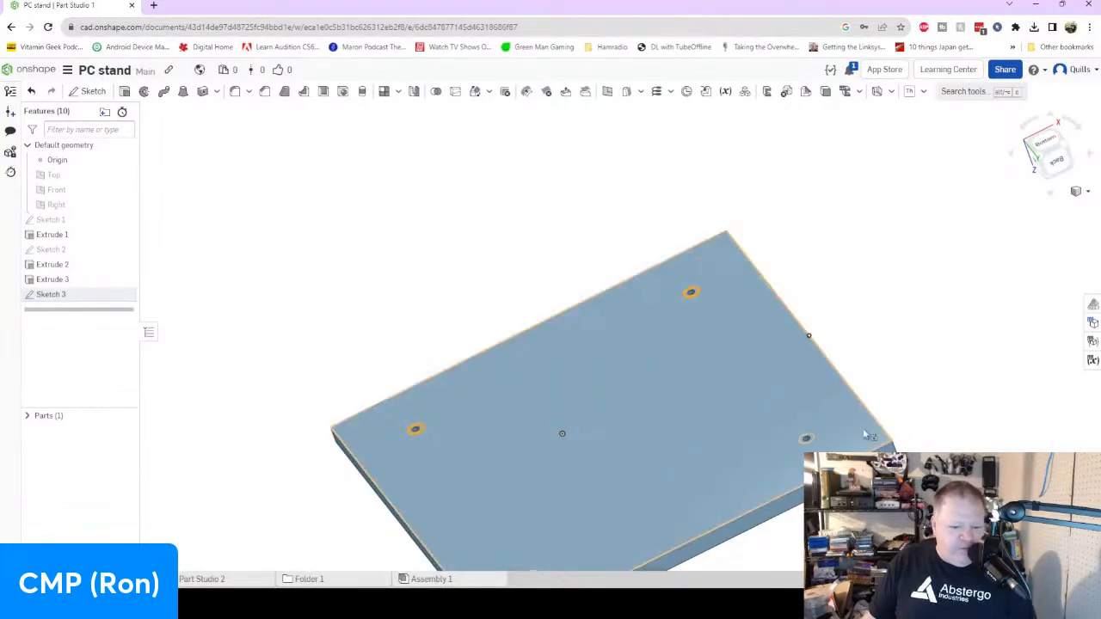
left_click(807, 438)
middle_click_drag(670, 453, 671, 347)
left_click(533, 473)
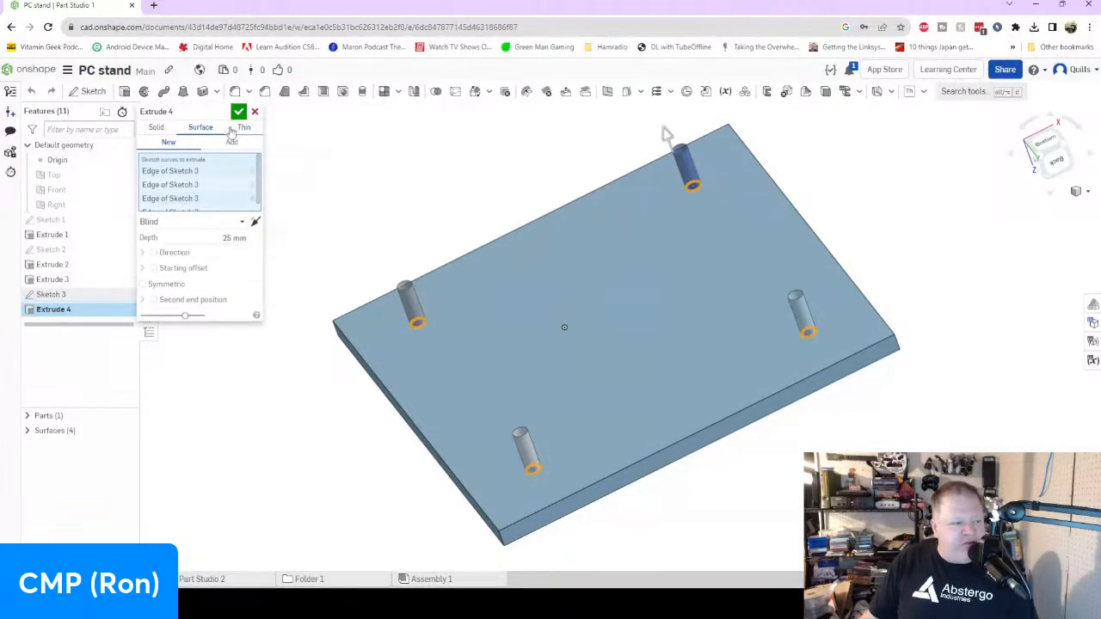
right_click_drag(600, 324, 623, 317)
key("n")
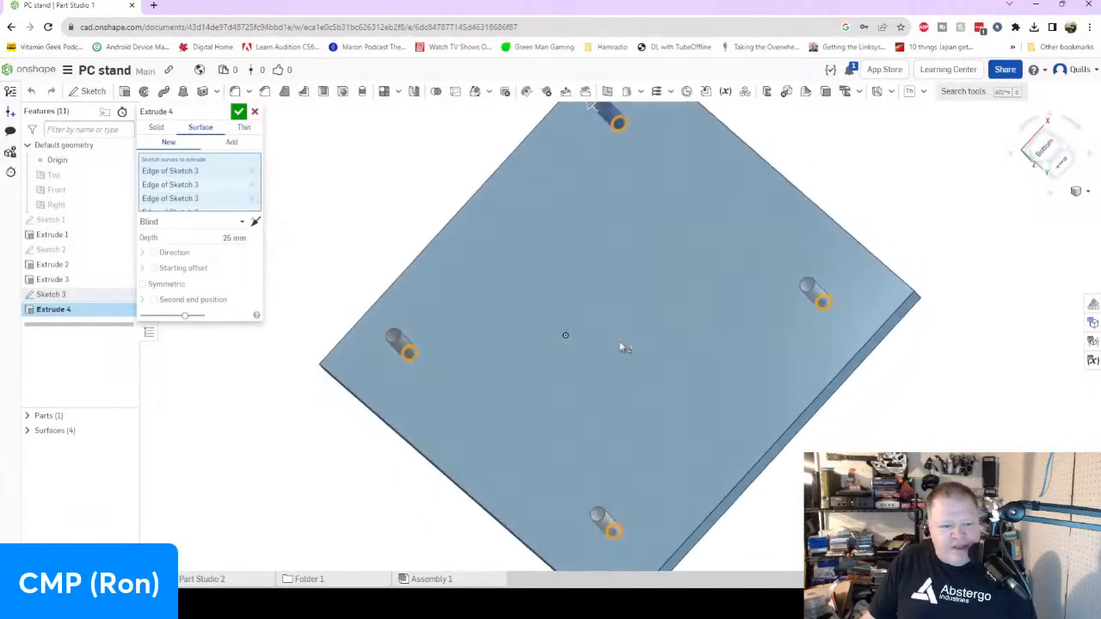
mouse_move(639, 362)
right_mouse_down()
mouse_move(575, 329)
mouse_move(609, 327)
mouse_move(647, 360)
right_mouse_up()
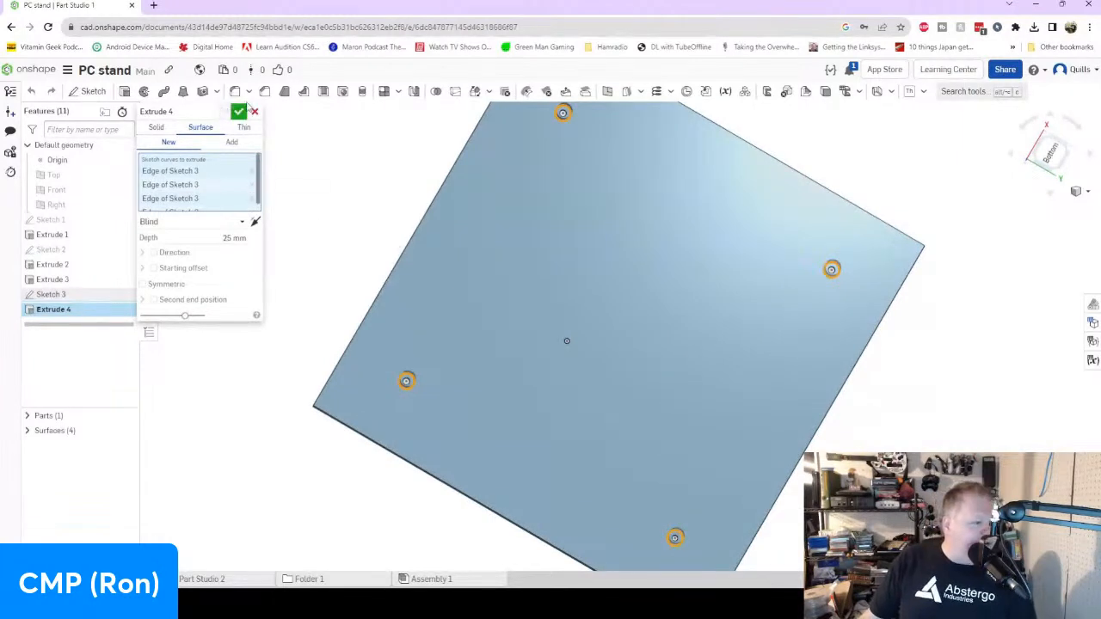
left_click(256, 112)
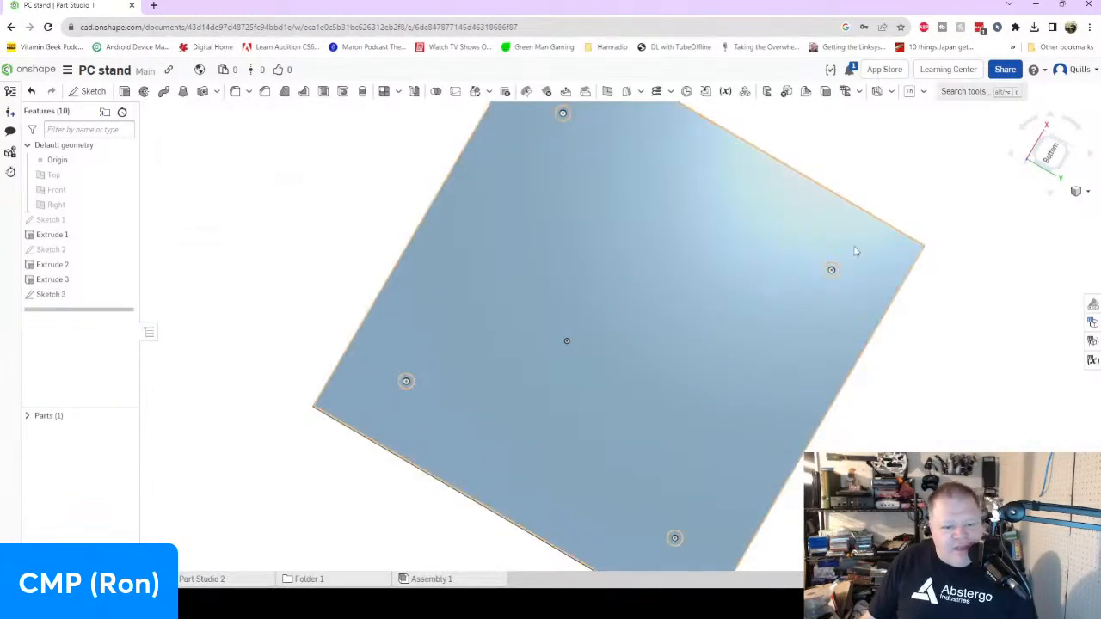
left_click(832, 271)
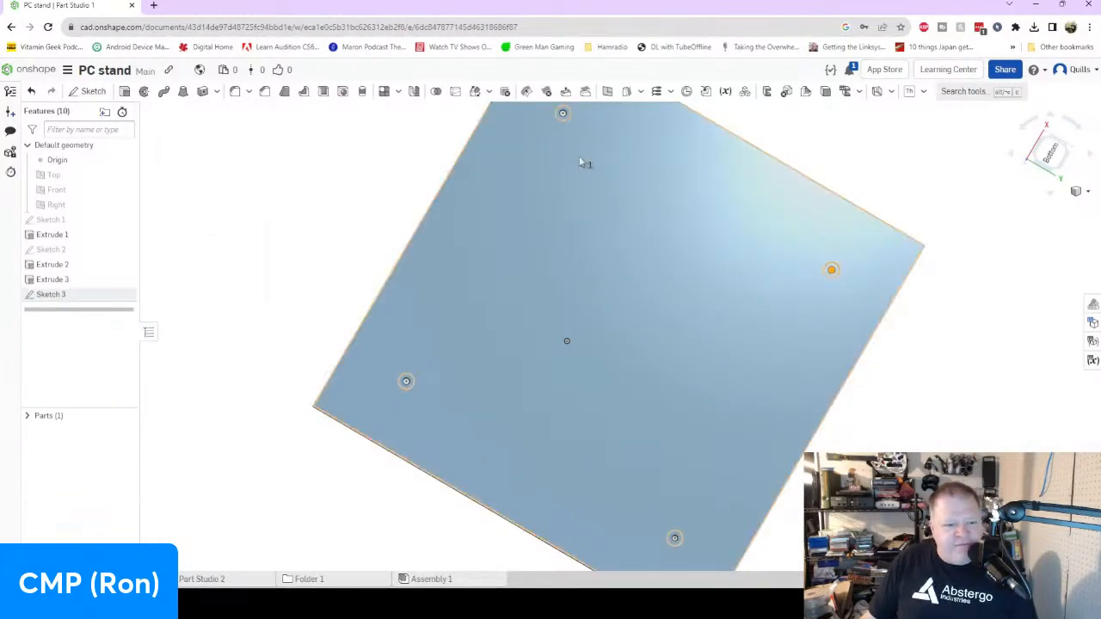
left_click(563, 114)
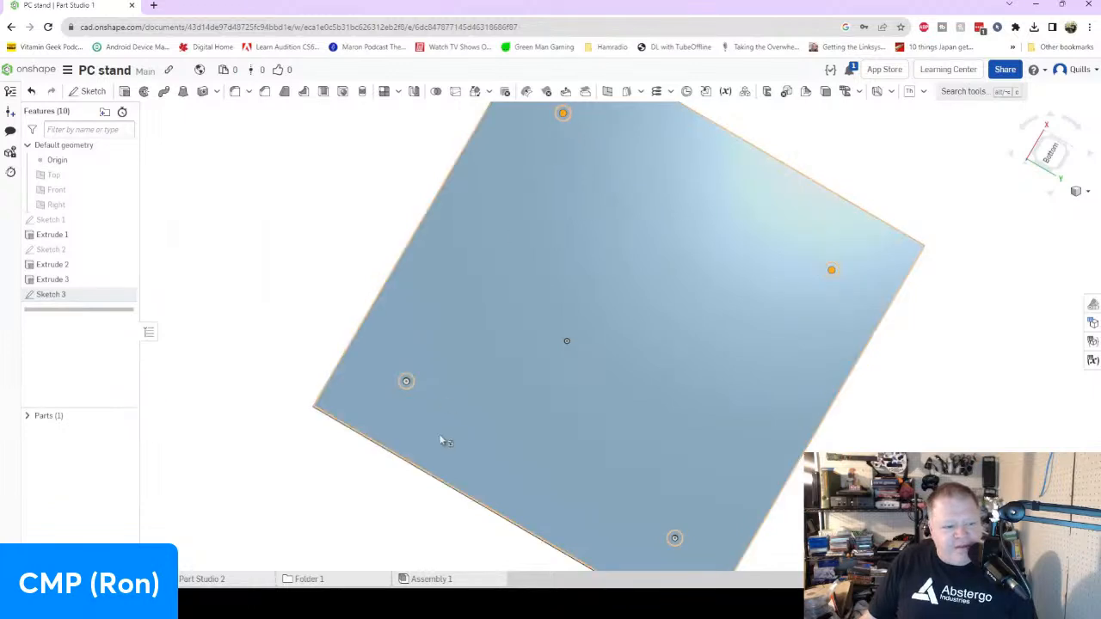
left_click(408, 386)
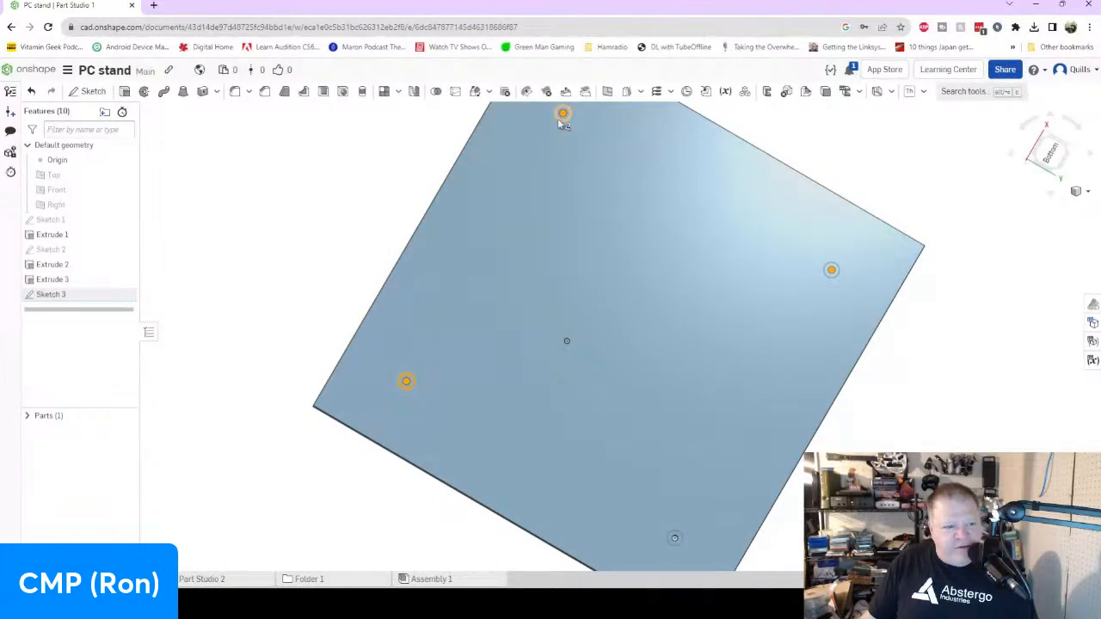
left_click(832, 271)
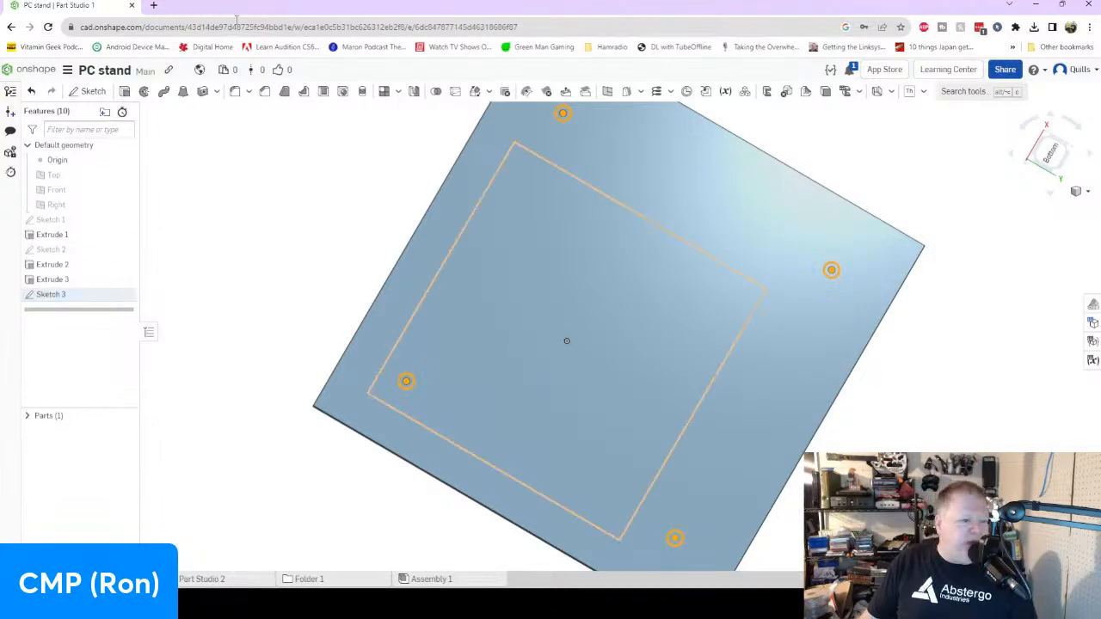
Set up a solid Extrude that removes material, using the four ring regions around the underside holes as profiles.
left_click(126, 92)
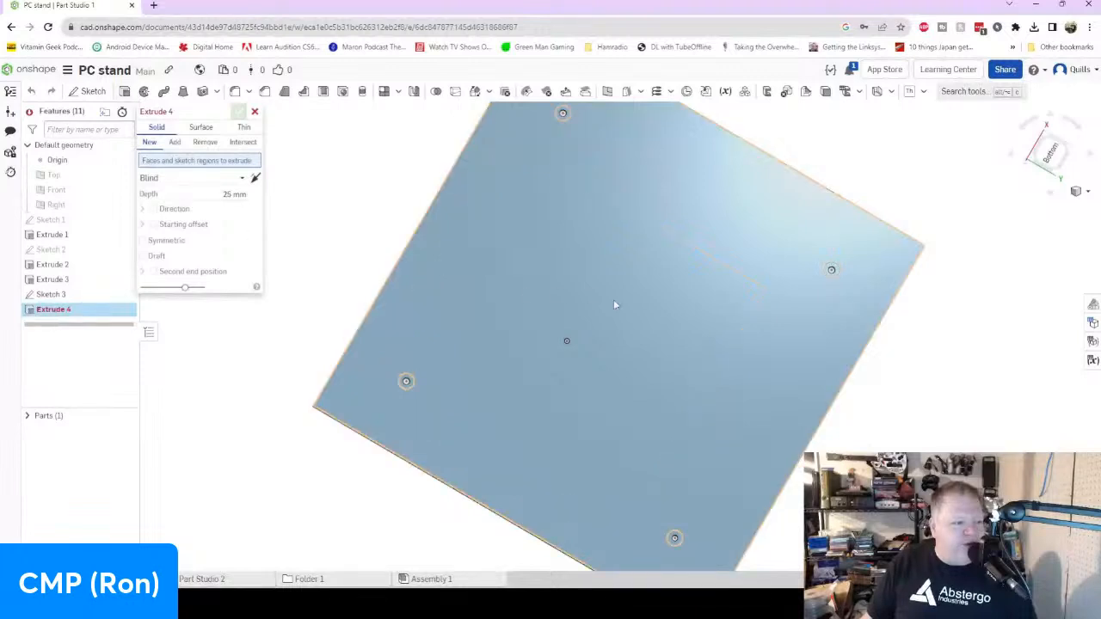
key("shift+7")
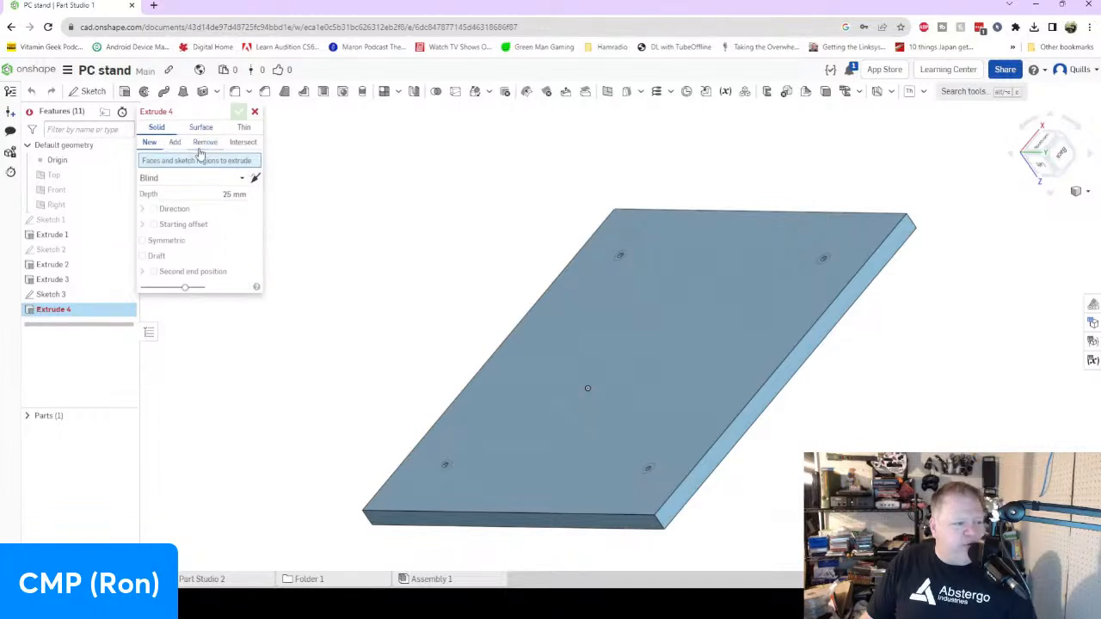
left_click(206, 142)
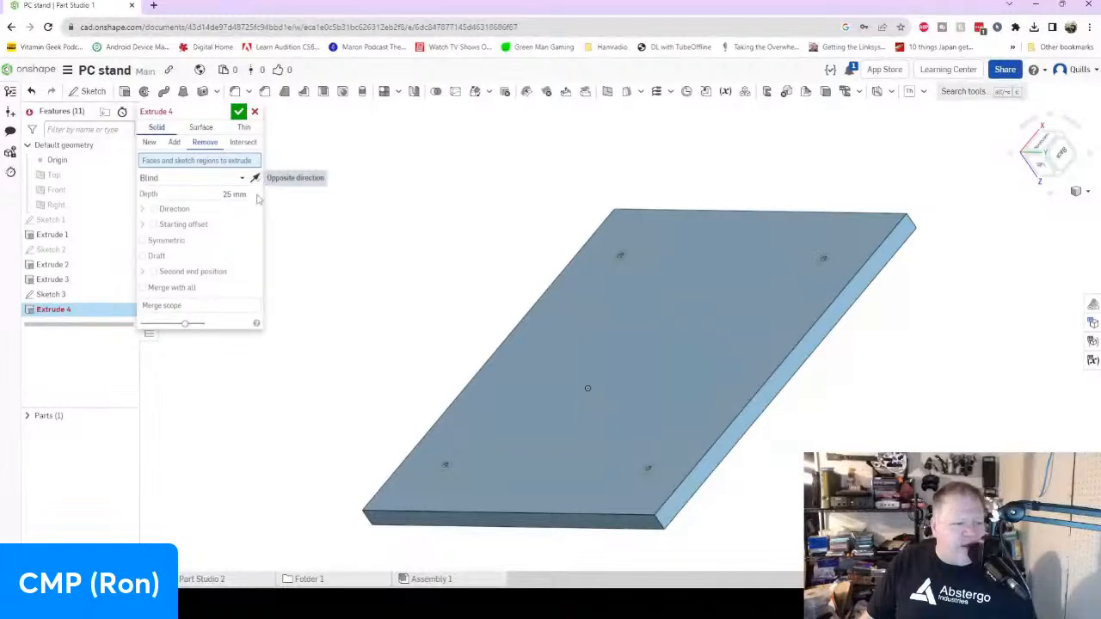
right_click_drag(644, 293, 684, 277)
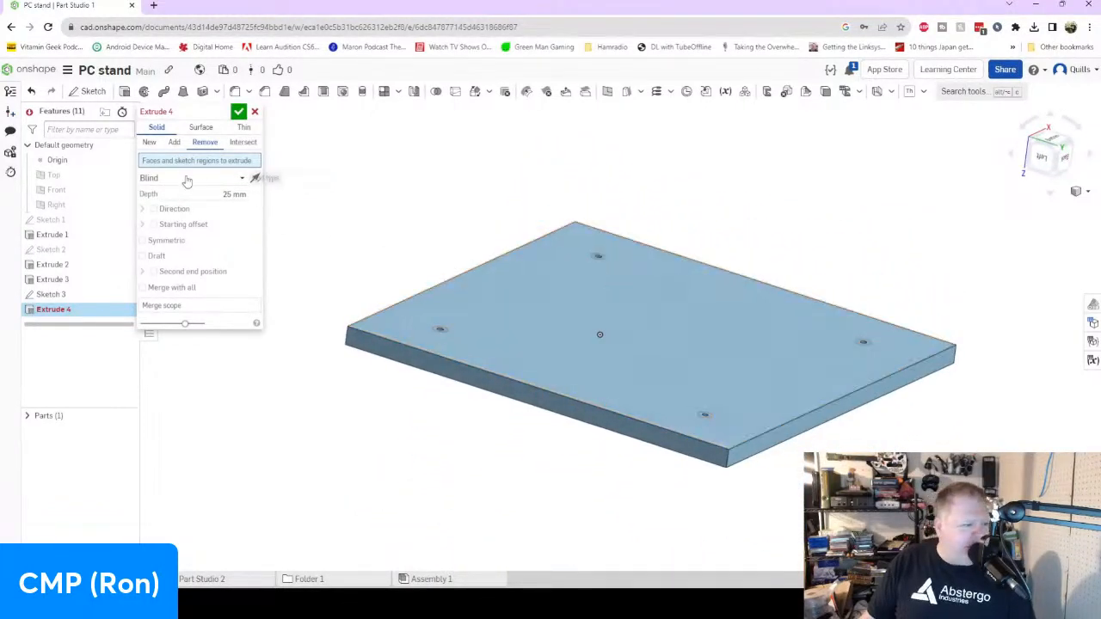
right_click_drag(458, 232, 533, 289)
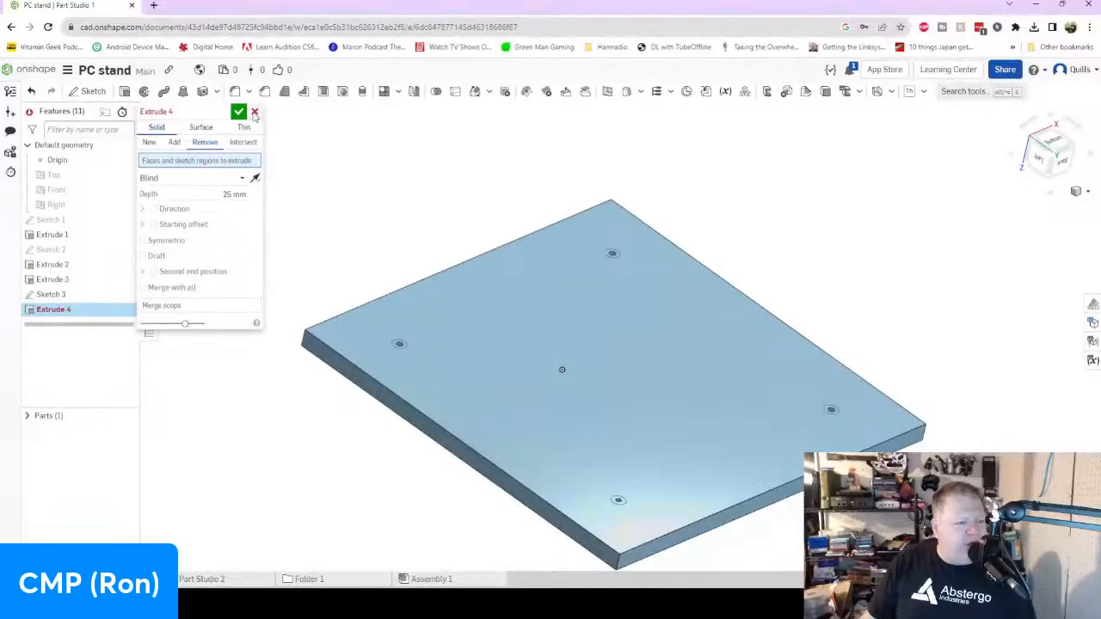
left_click(613, 256)
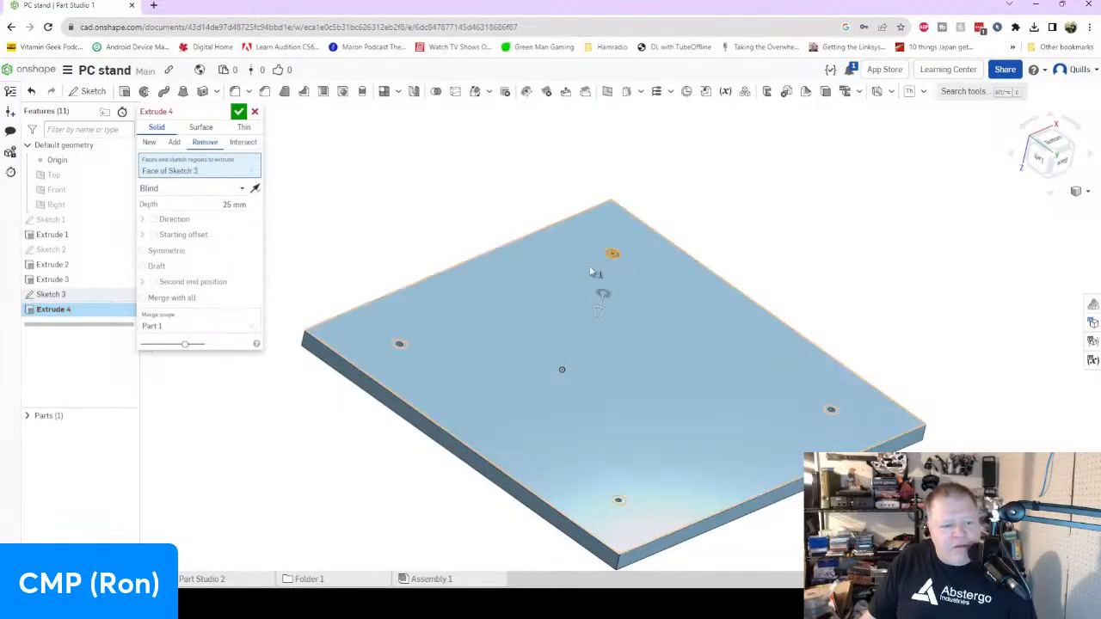
left_click(401, 345)
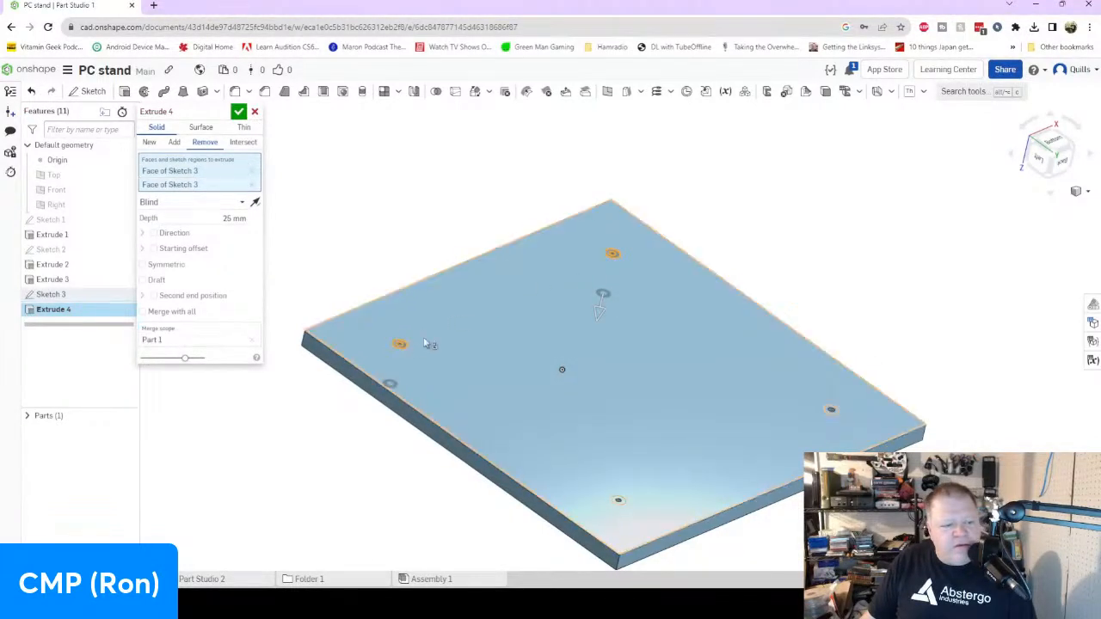
left_click(621, 501)
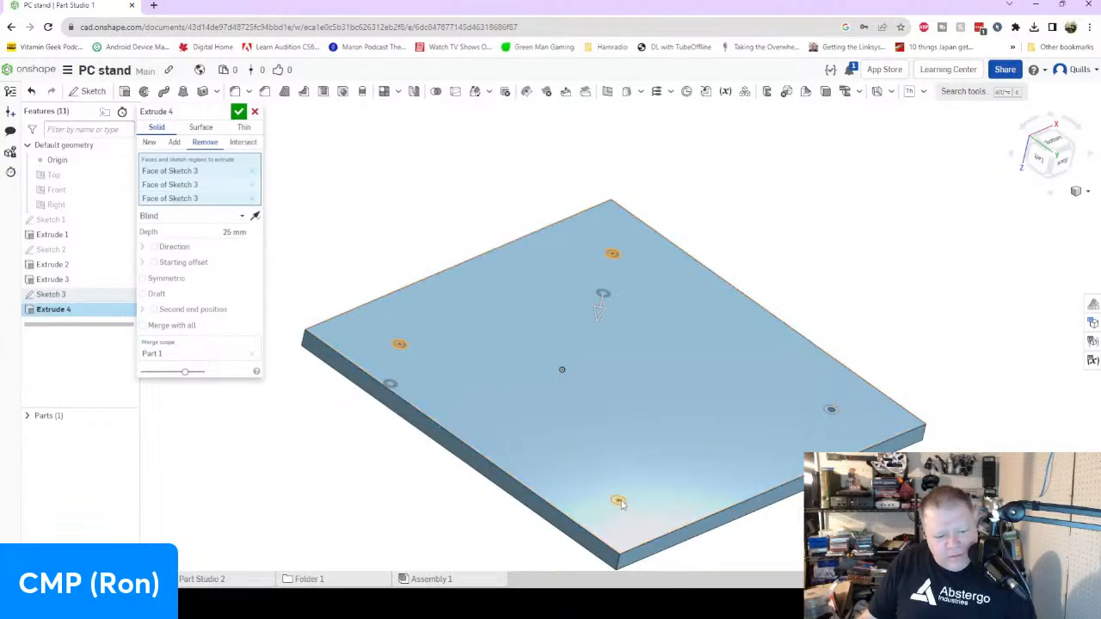
left_click(832, 411)
Set the blind removal depth to 4 mm and apply the cut to form counterbores around the underside holes.
mouse_move(698, 490)
right_mouse_down()
mouse_move(675, 432)
mouse_move(694, 422)
mouse_move(744, 437)
right_mouse_up()
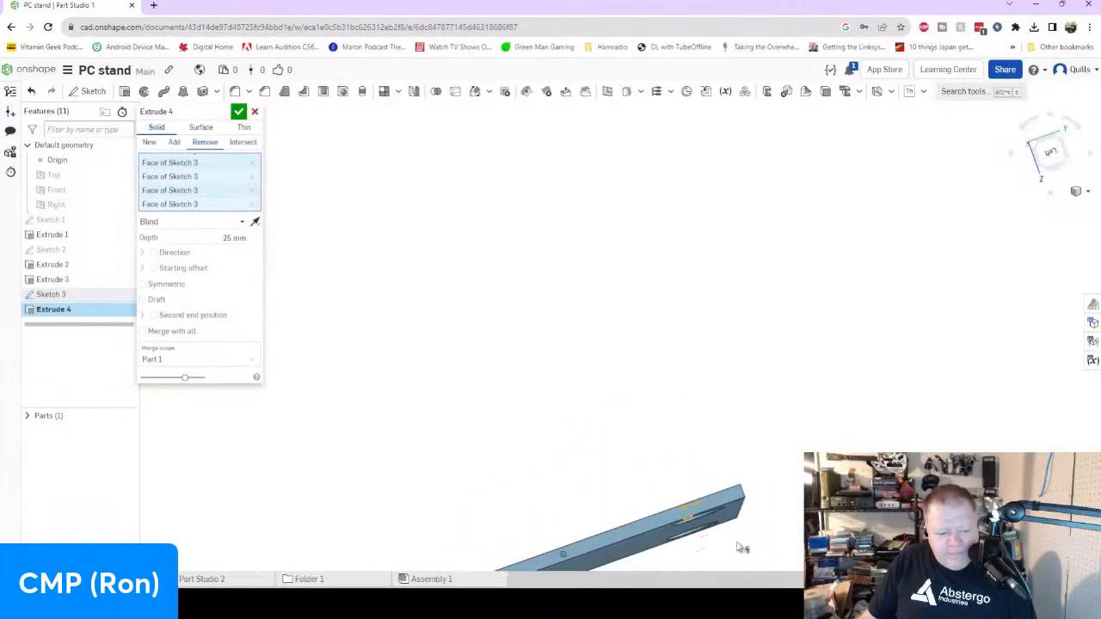
scroll(746, 537, "up", 3)
right_click_drag(701, 551, 659, 467)
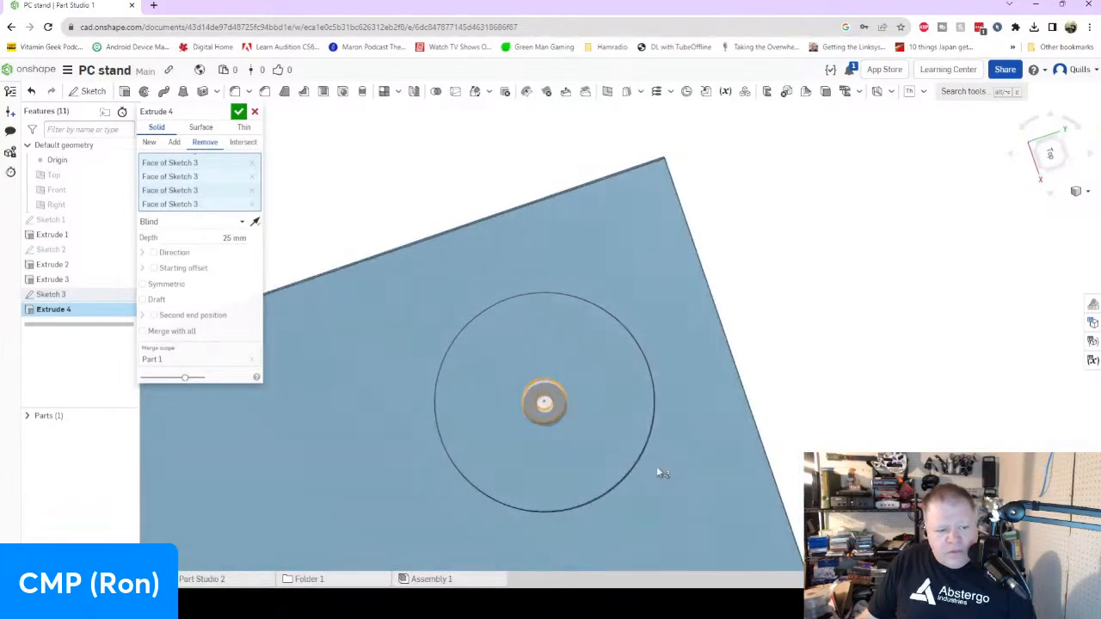
right_click_drag(659, 473, 684, 566)
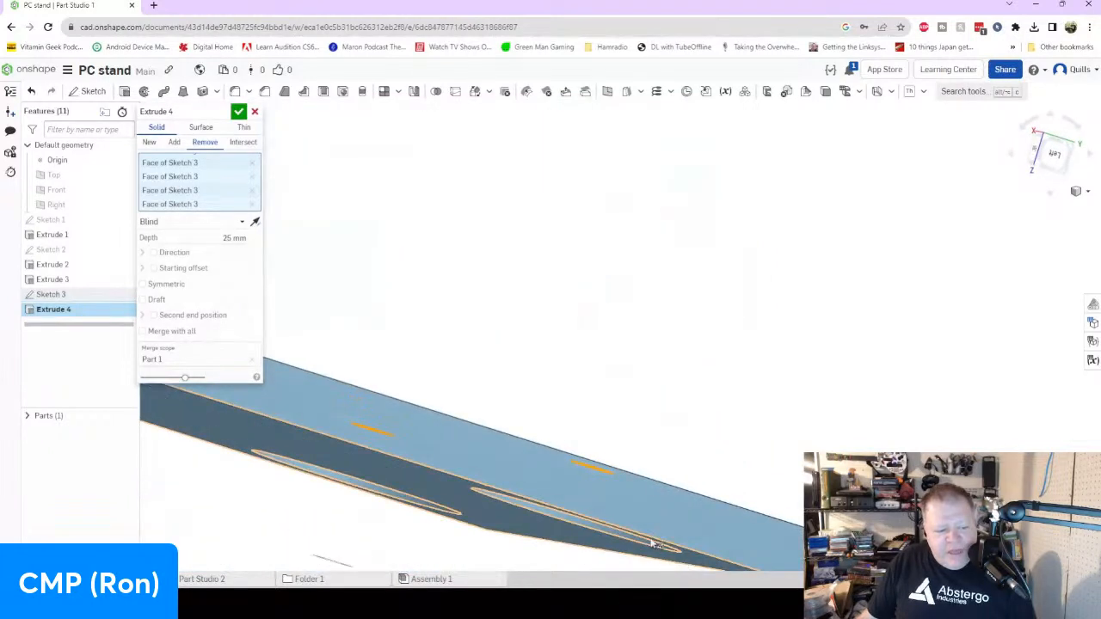
scroll(654, 536, "down", 5)
right_click_drag(614, 572, 370, 385)
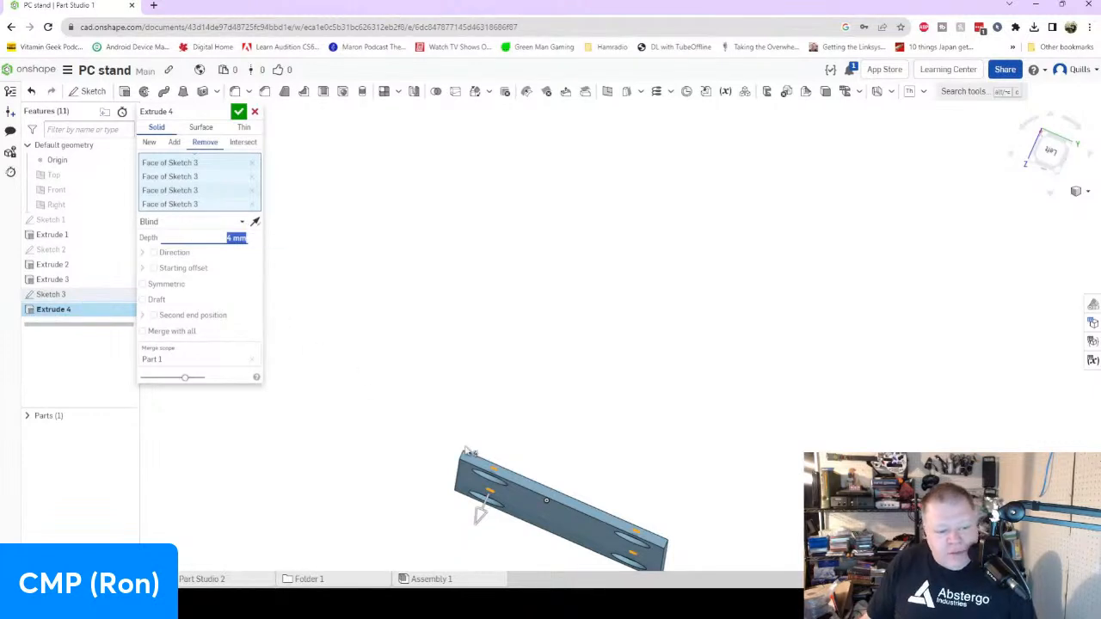
right_click_drag(567, 510, 557, 529)
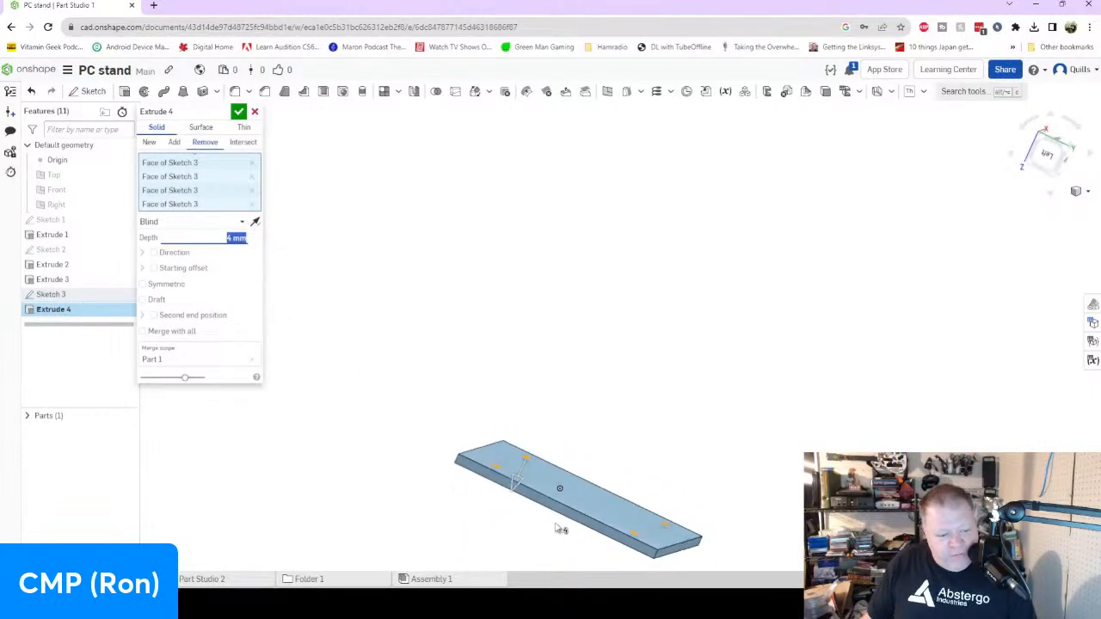
scroll(641, 550, "up", 5)
right_click_drag(637, 544, 597, 530)
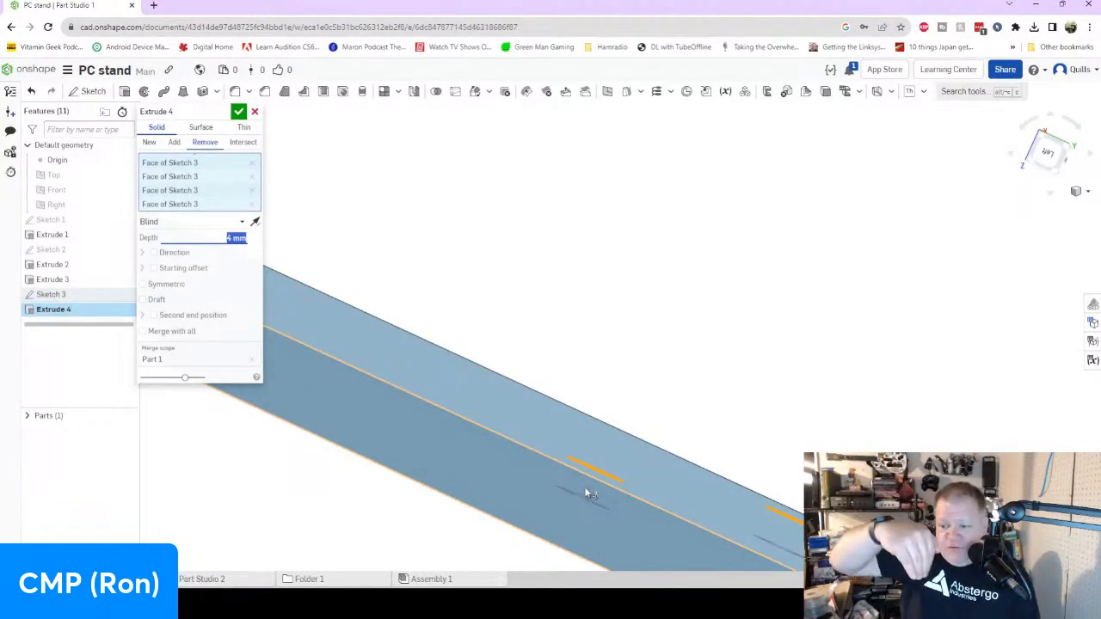
left_click(240, 112)
scroll(573, 465, "up", 5)
right_click_drag(582, 508, 655, 419)
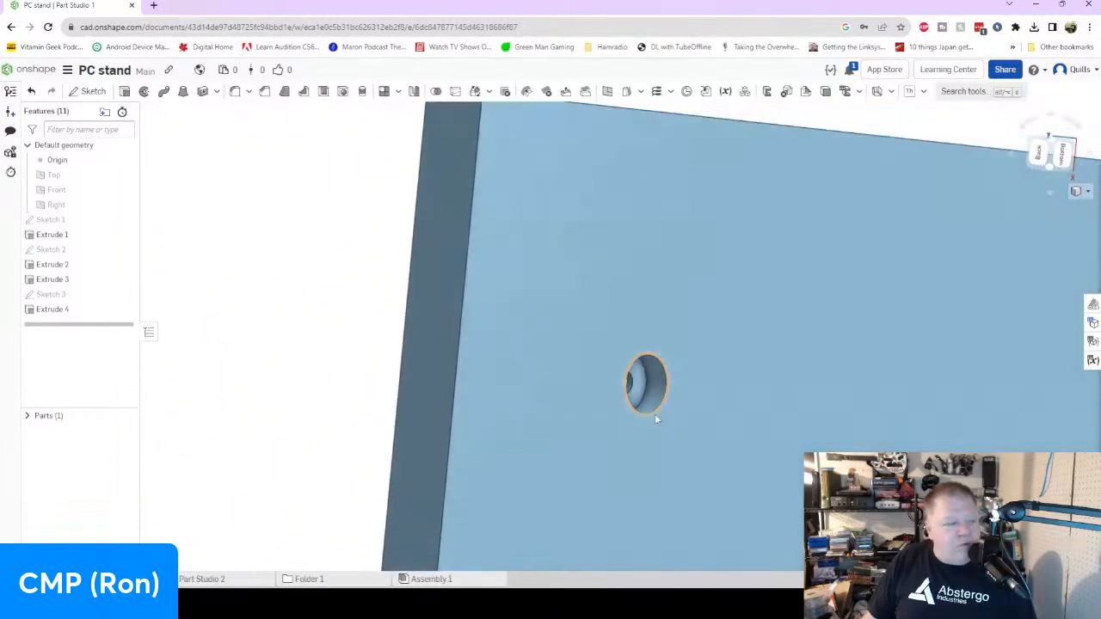
Reduce the removal depth of the underside counterbore cut to 3 mm and check the corner hole from both sides.
double_click(58, 309)
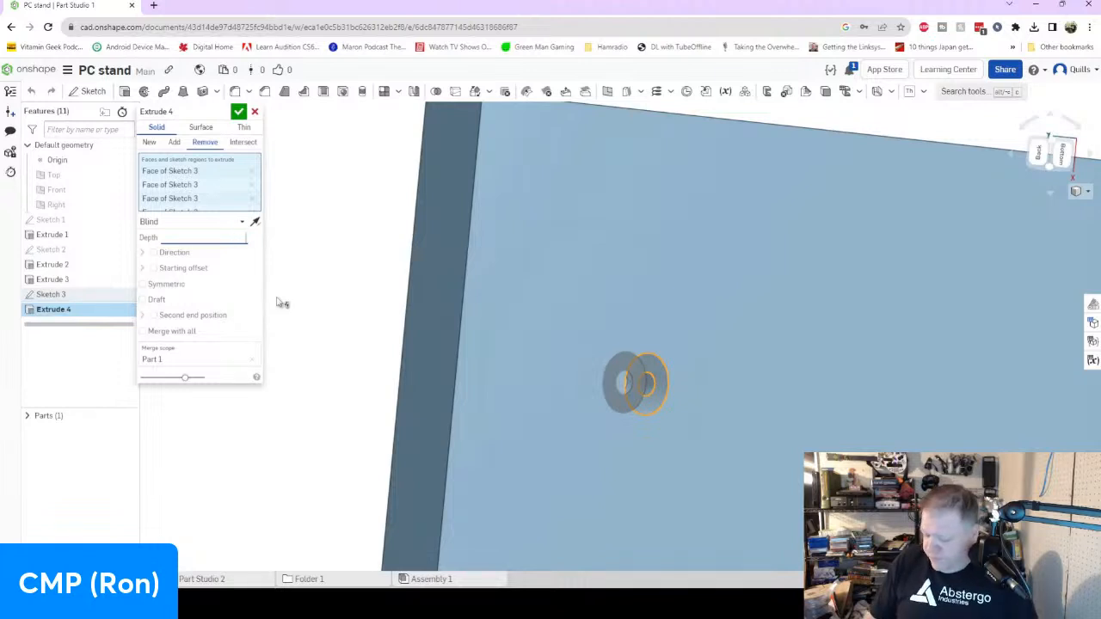
type("3")
key("Return")
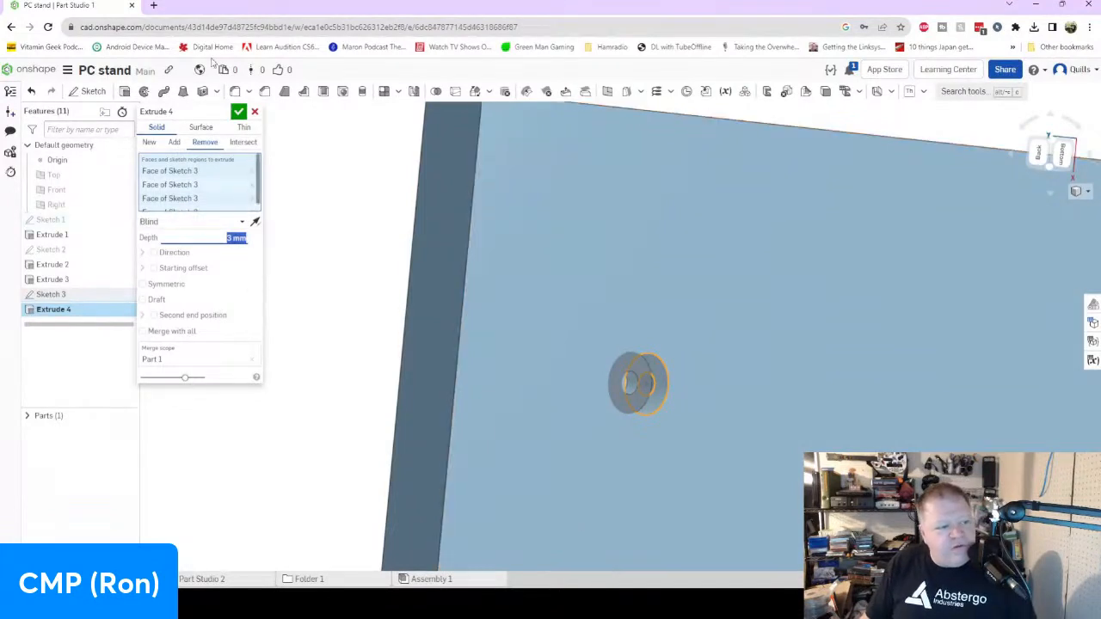
left_click(239, 111)
mouse_move(510, 344)
right_mouse_down()
mouse_move(580, 361)
mouse_move(494, 344)
mouse_move(506, 356)
right_mouse_up()
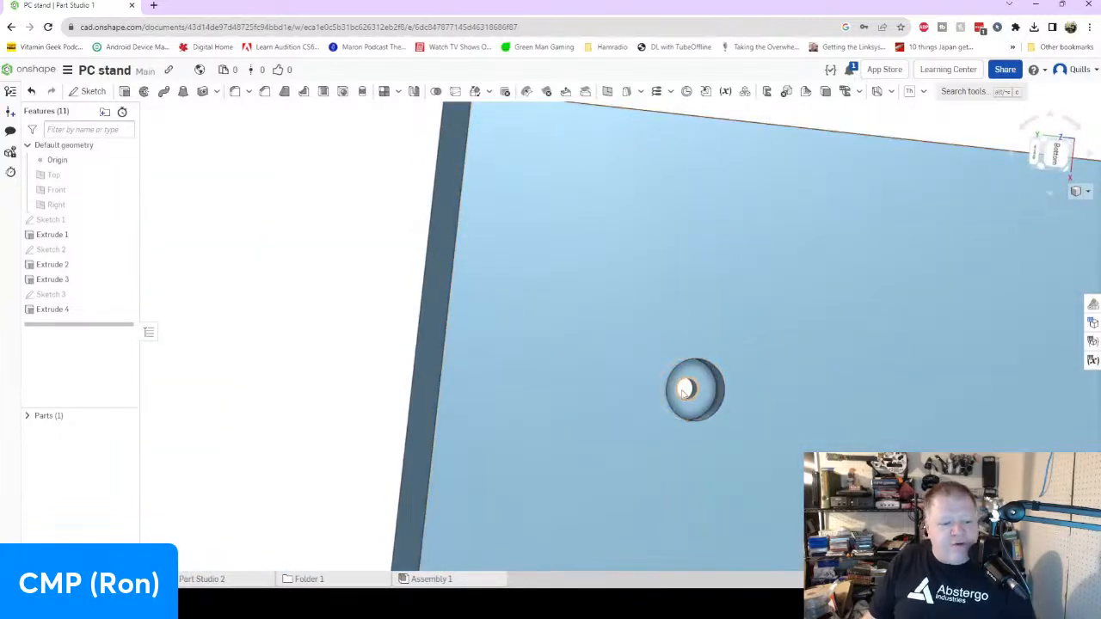
right_click_drag(860, 430, 755, 516)
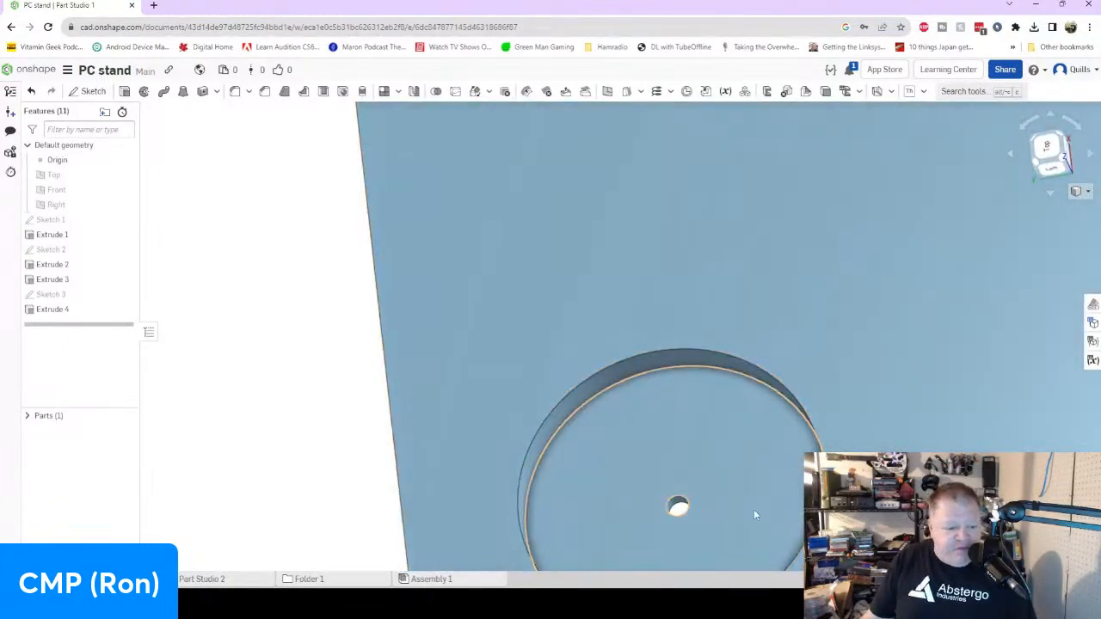
Switch to Part Studio 2 and examine the two sketches that define the tubular leg.
left_click(305, 583)
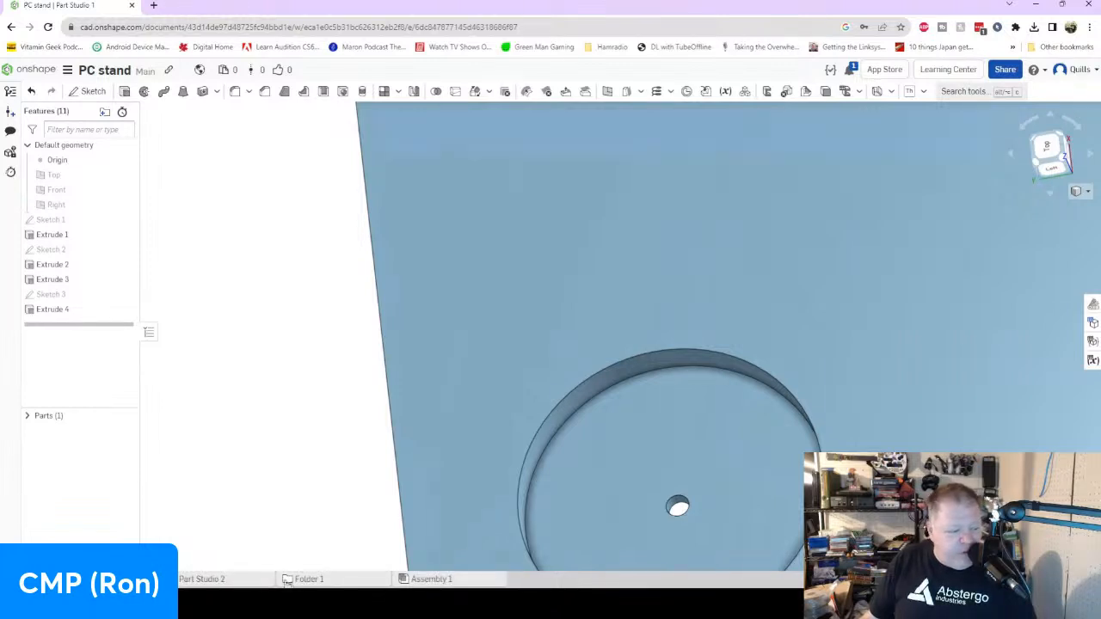
left_click(201, 579)
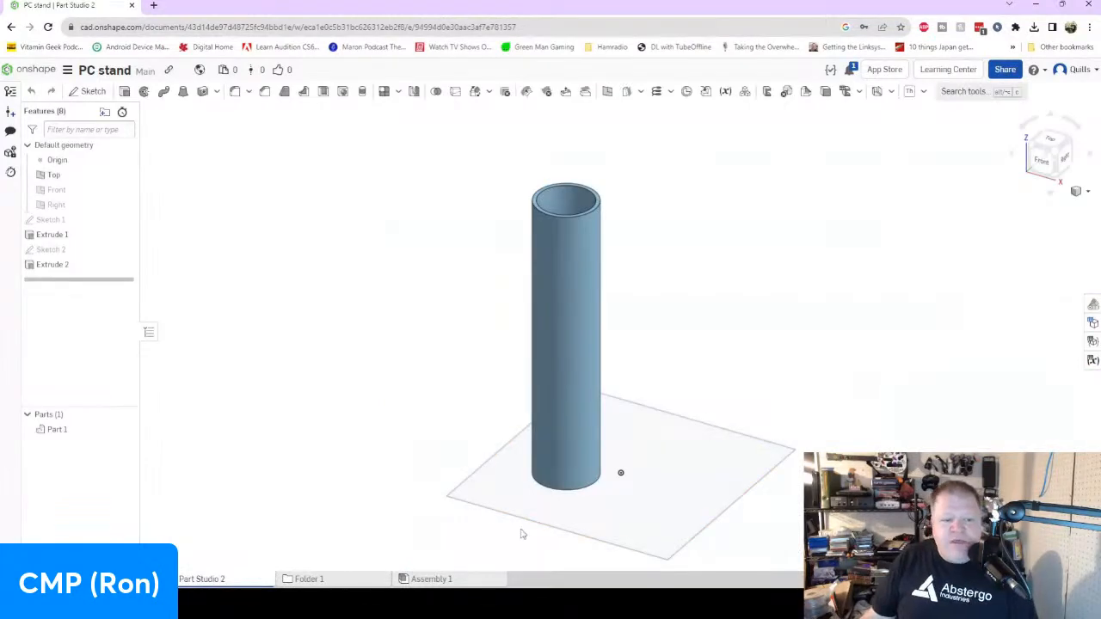
right_click_drag(587, 509, 697, 379)
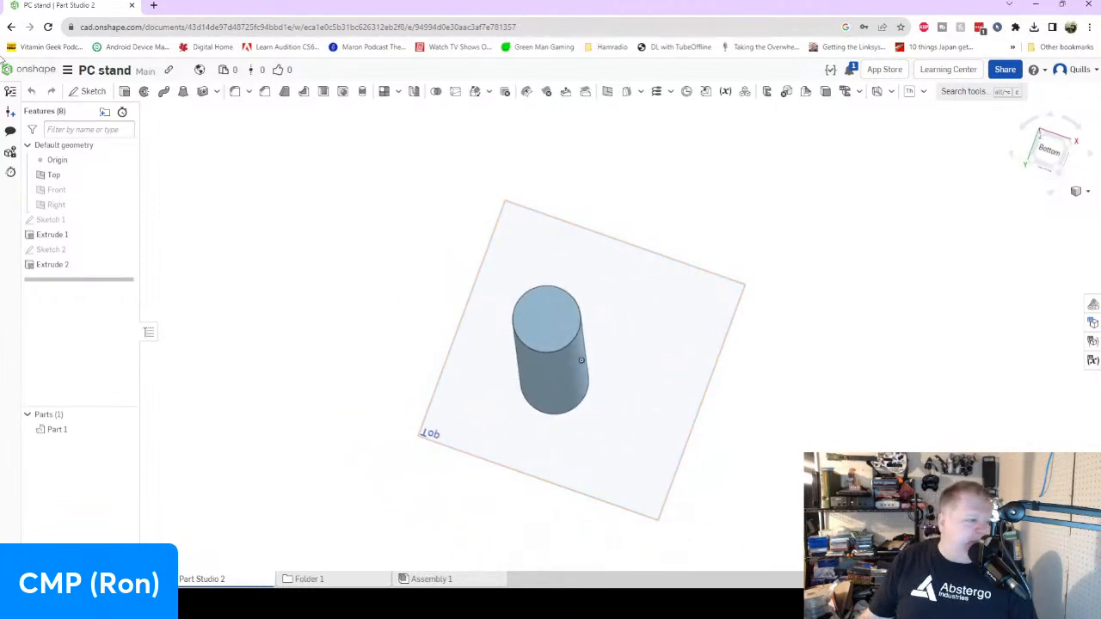
double_click(52, 220)
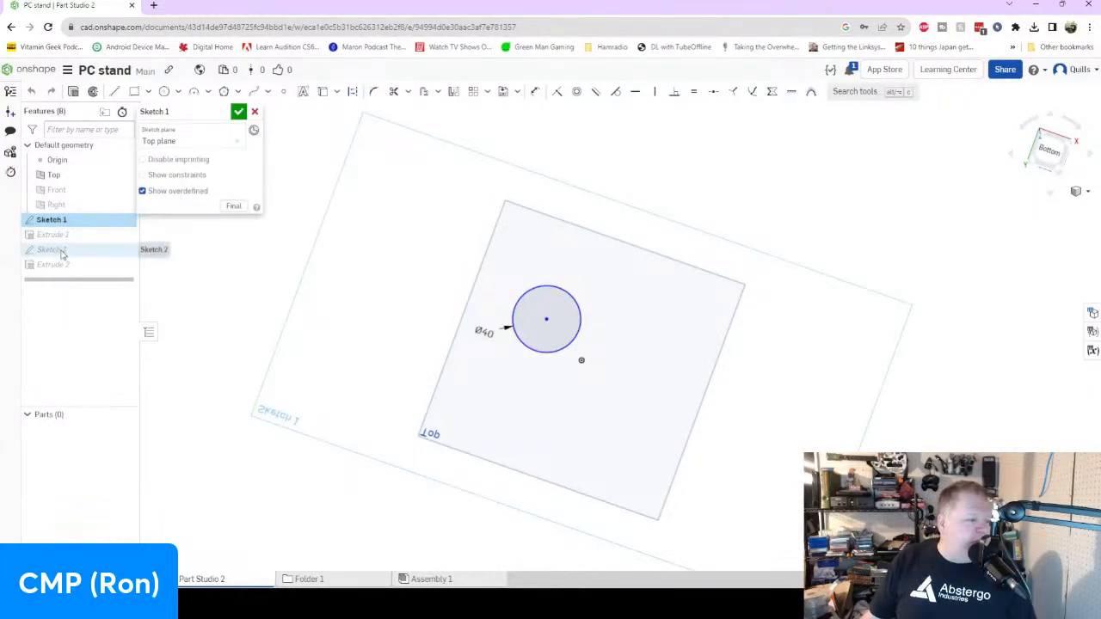
double_click(54, 250)
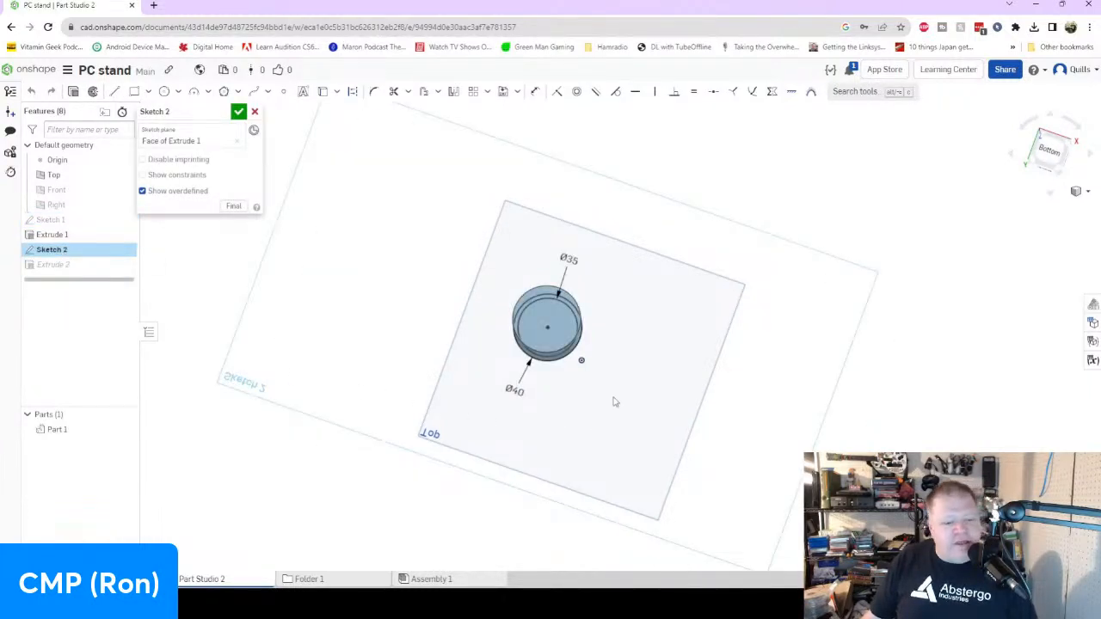
mouse_move(591, 401)
right_mouse_down()
mouse_move(572, 386)
mouse_move(590, 364)
mouse_move(580, 319)
mouse_move(606, 344)
mouse_move(570, 277)
mouse_move(516, 278)
mouse_move(546, 334)
mouse_move(589, 360)
mouse_move(651, 289)
mouse_move(660, 220)
mouse_move(680, 284)
mouse_move(625, 347)
mouse_move(654, 382)
mouse_move(676, 369)
mouse_move(646, 315)
mouse_move(587, 289)
mouse_move(631, 298)
mouse_move(604, 291)
right_mouse_up()
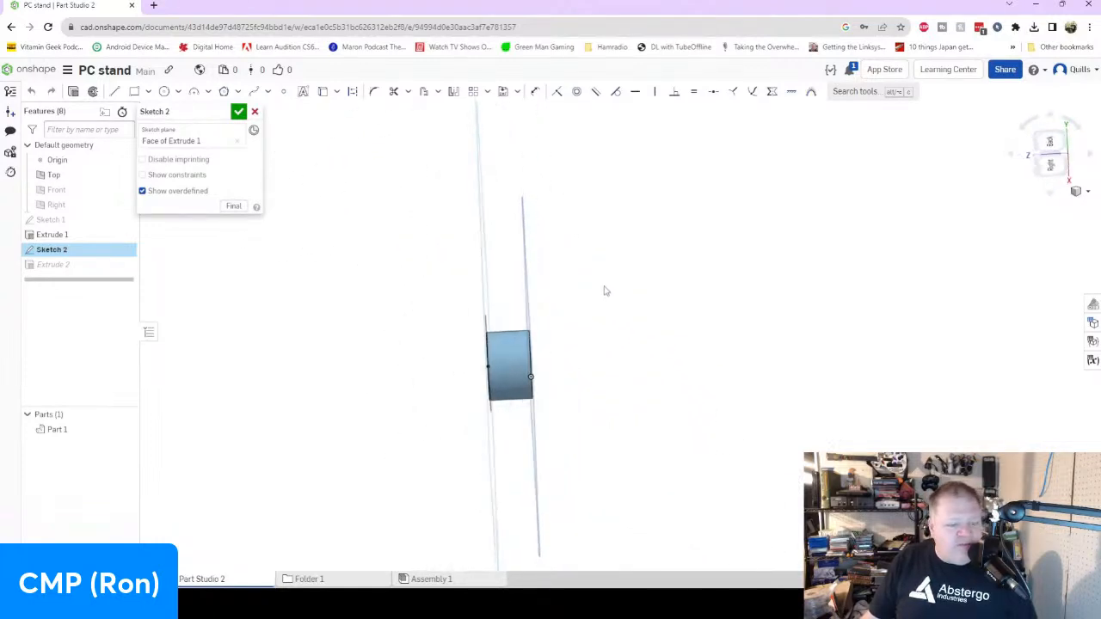
Examine the extrusion settings of the leg's solid end section and of its hollow tube section.
double_click(69, 235)
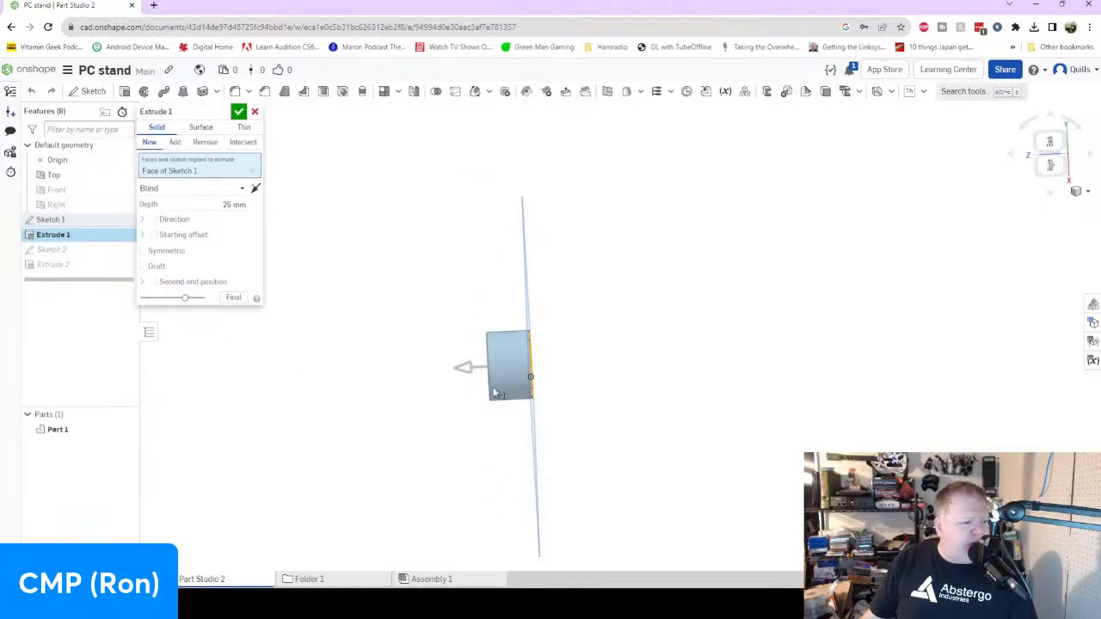
mouse_move(500, 409)
right_mouse_down()
mouse_move(381, 293)
mouse_move(405, 291)
right_mouse_up()
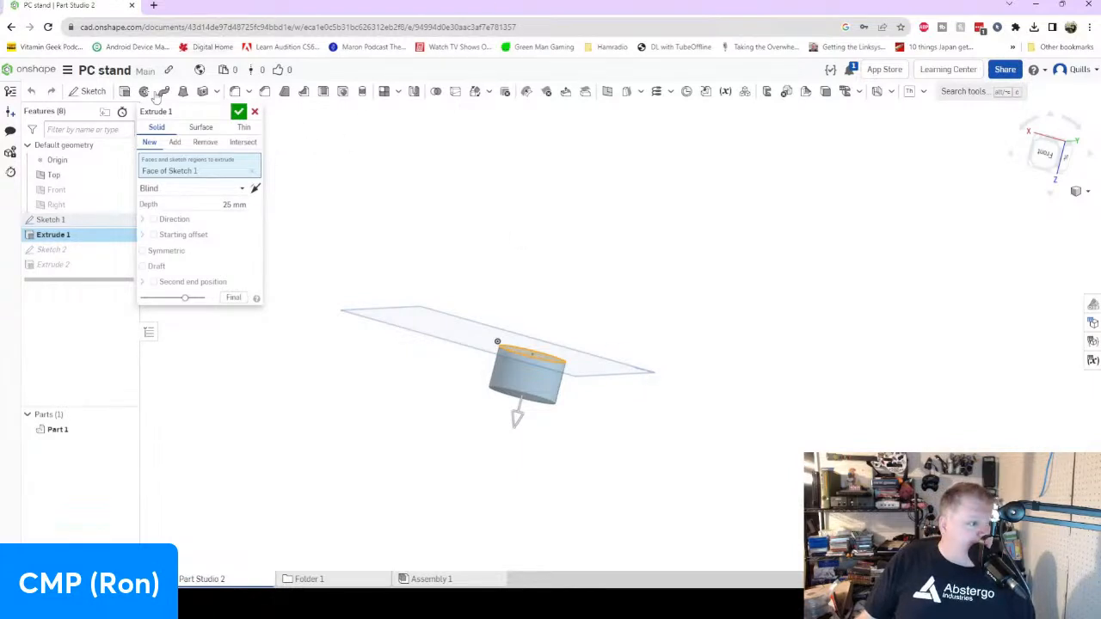
right_click_drag(597, 398, 597, 484)
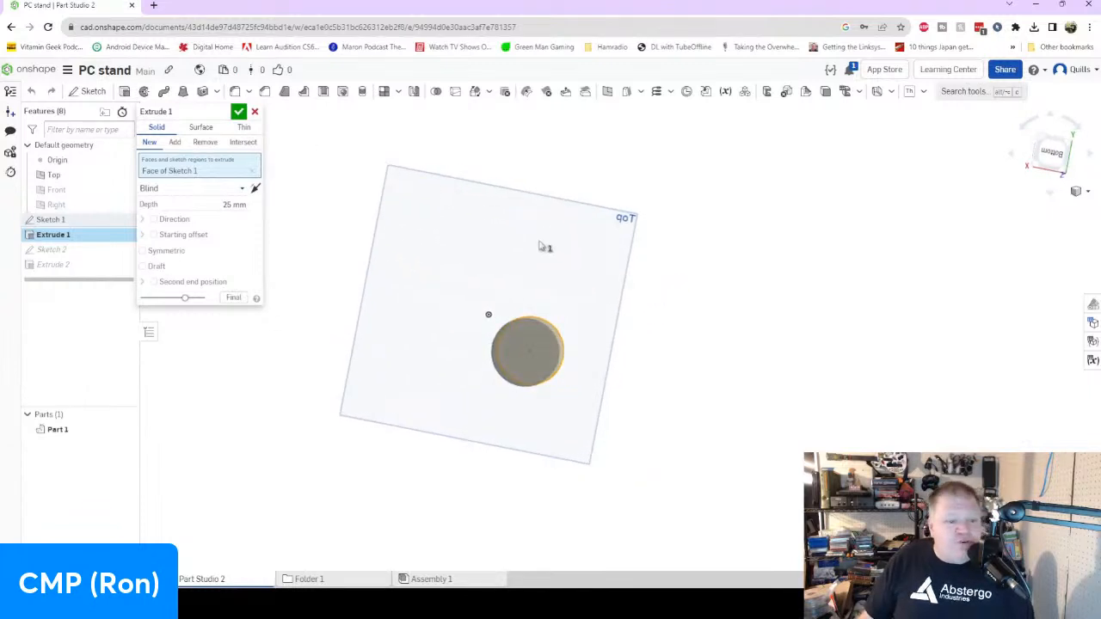
right_click_drag(740, 317, 865, 325)
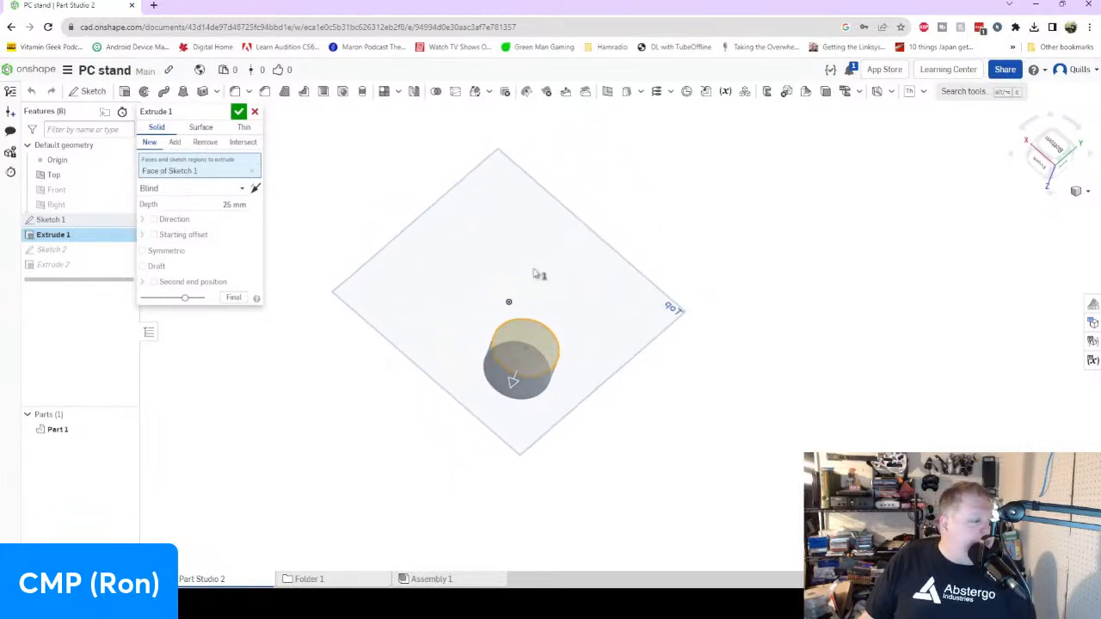
double_click(83, 265)
right_click_drag(688, 413, 641, 355)
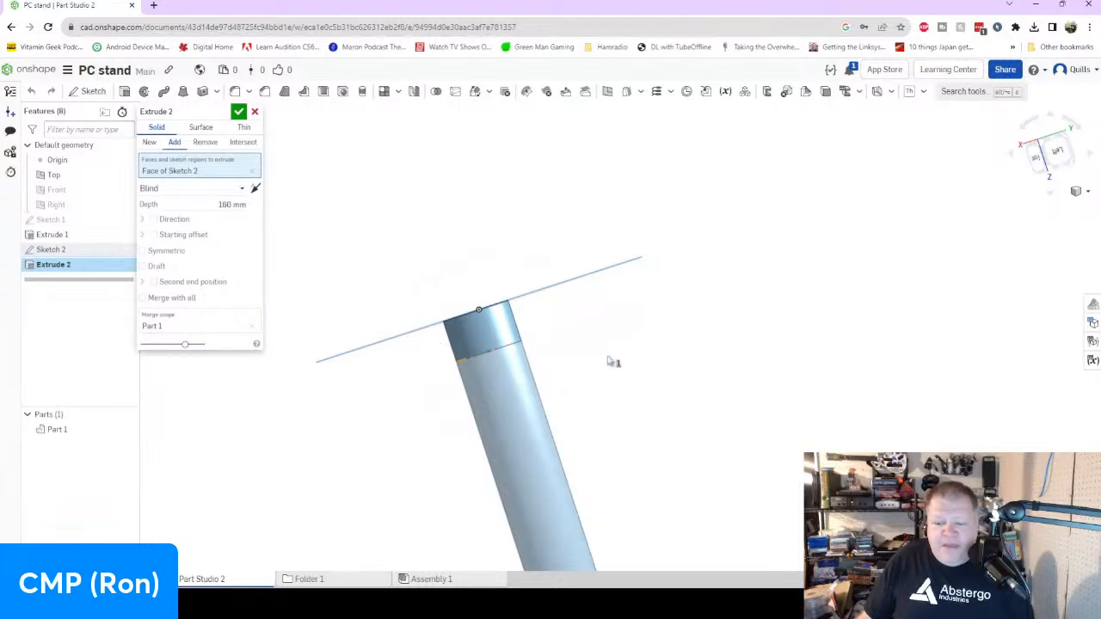
right_click_drag(218, 393, 243, 481)
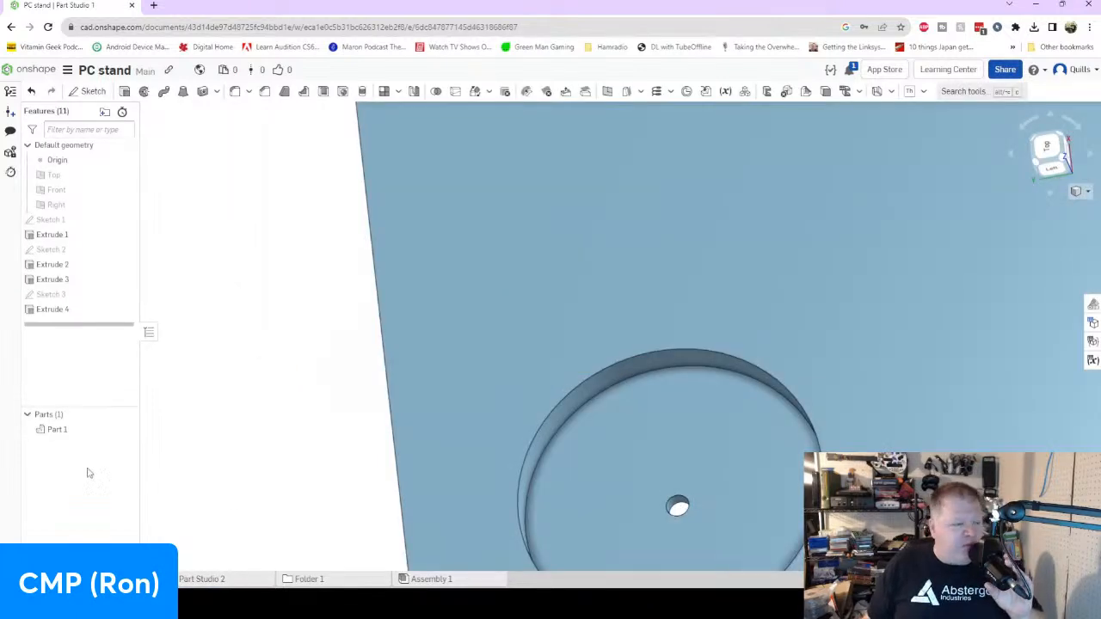
Review the settings of the plate's through-hole cut and corner recess cut, leave them without changes, and inspect the plate's edge.
double_click(68, 280)
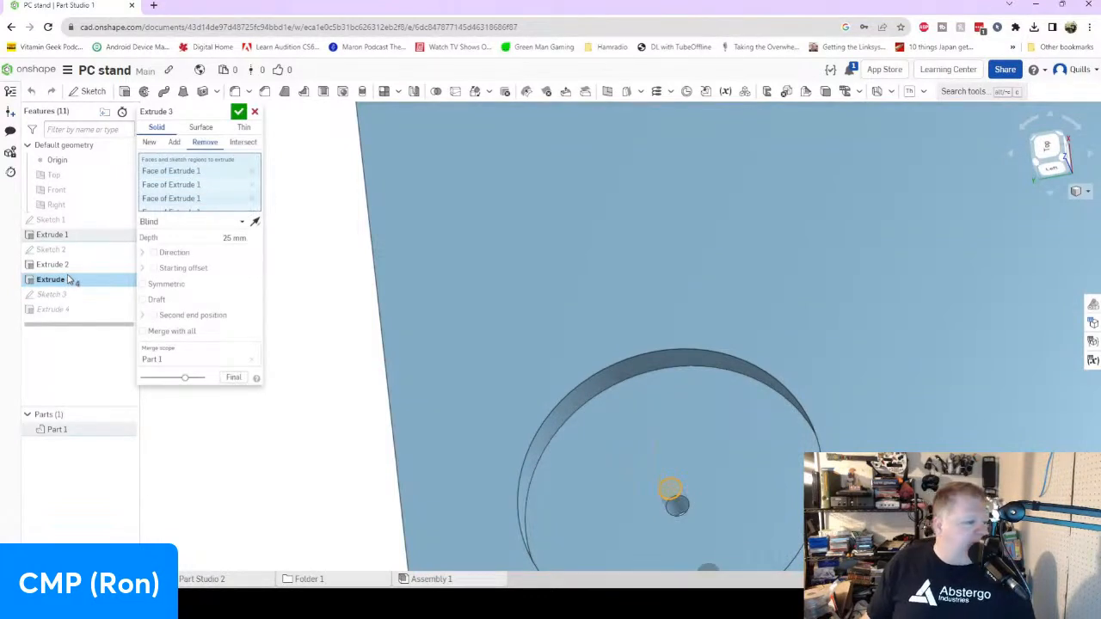
double_click(65, 267)
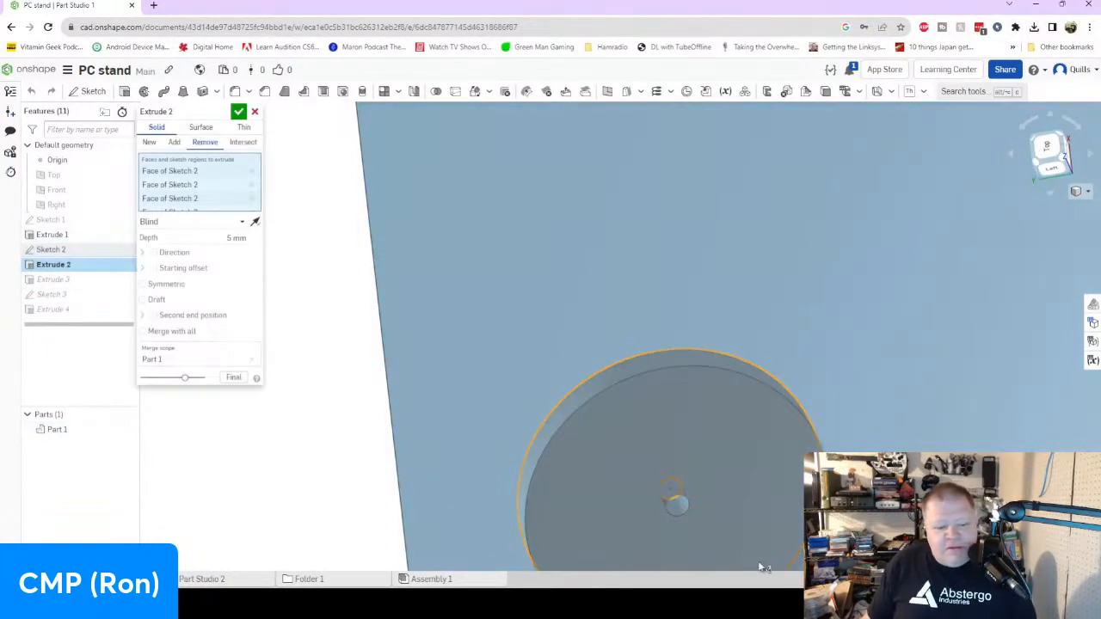
right_click_drag(602, 344, 722, 258)
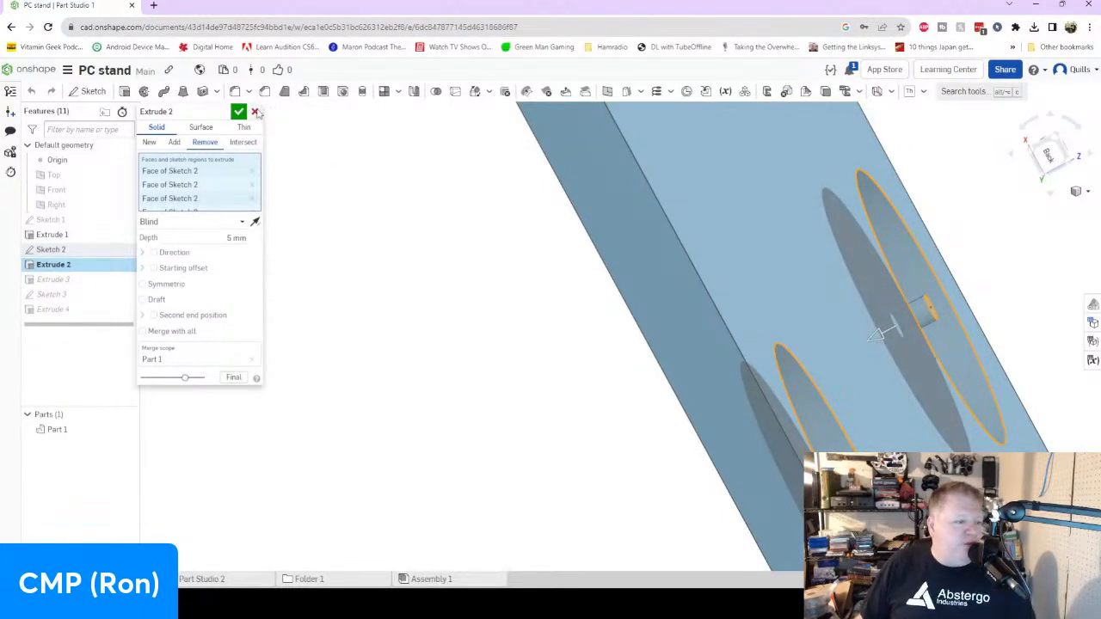
left_click(255, 112)
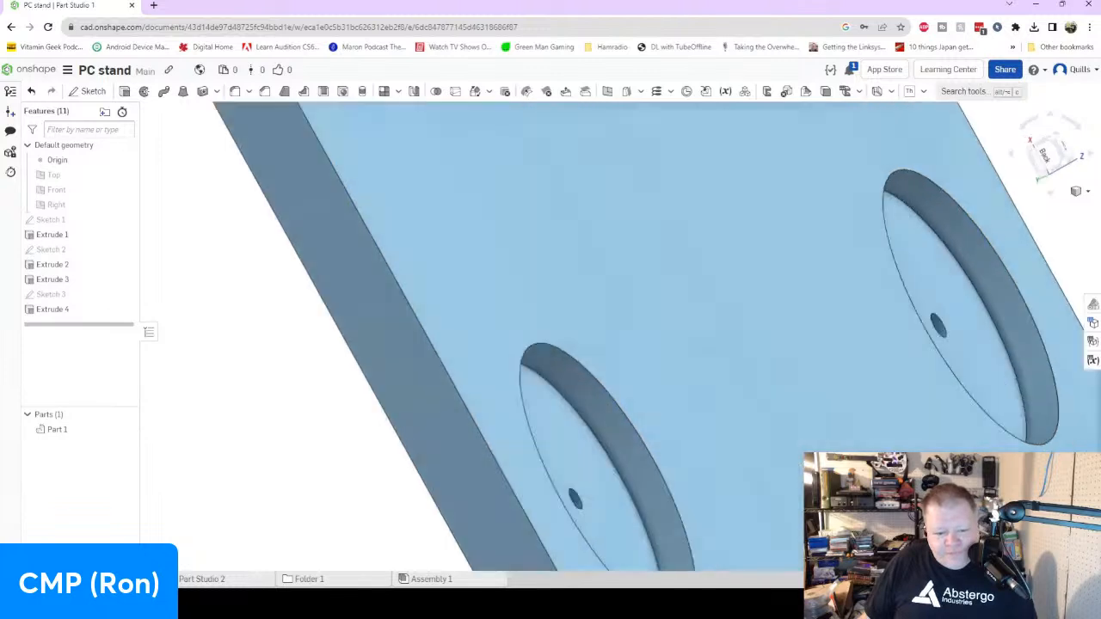
right_click_drag(550, 344, 456, 296)
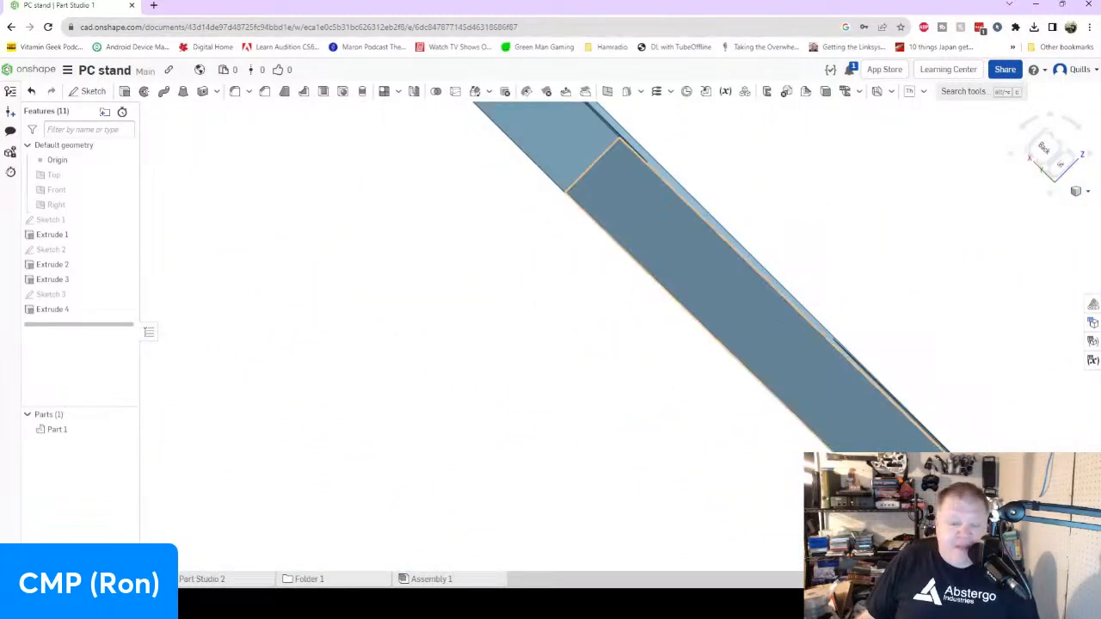
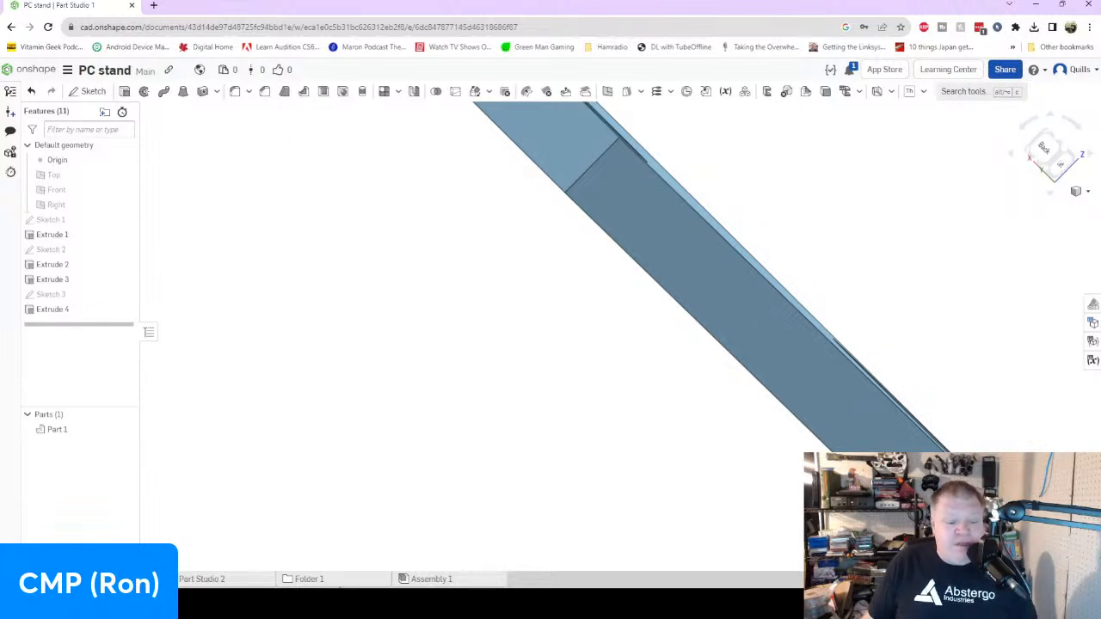
Return to Part Studio 2, cancel the open extrusion edit, and start a sketch on the leg's closed end face.
left_click(298, 581)
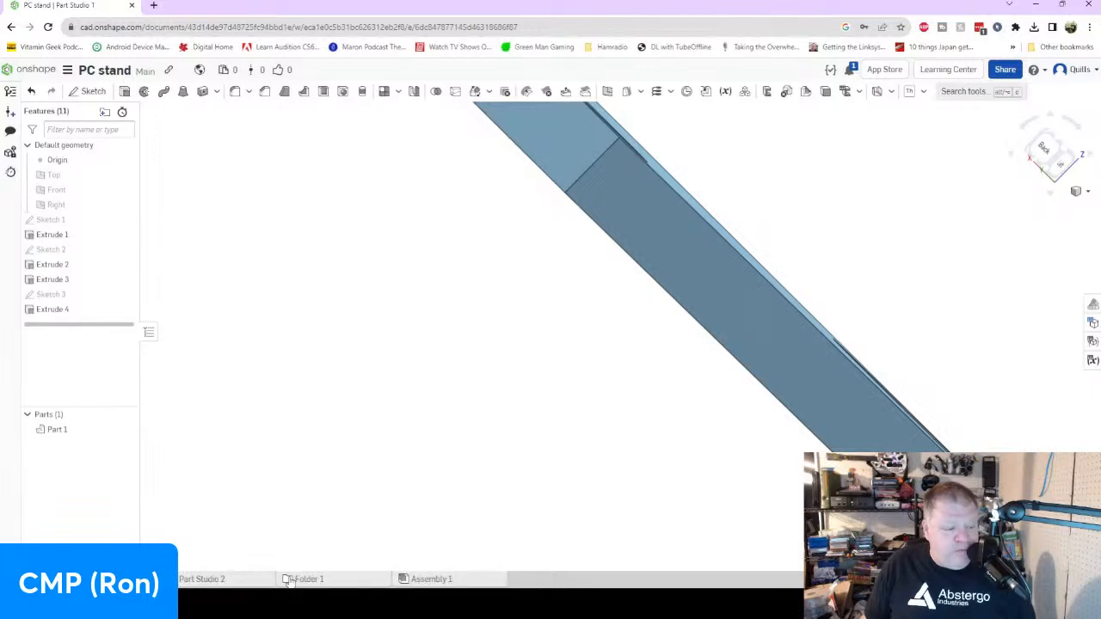
left_click(243, 582)
mouse_move(580, 435)
right_mouse_down()
mouse_move(617, 386)
mouse_move(580, 366)
mouse_move(569, 344)
mouse_move(574, 435)
right_mouse_up()
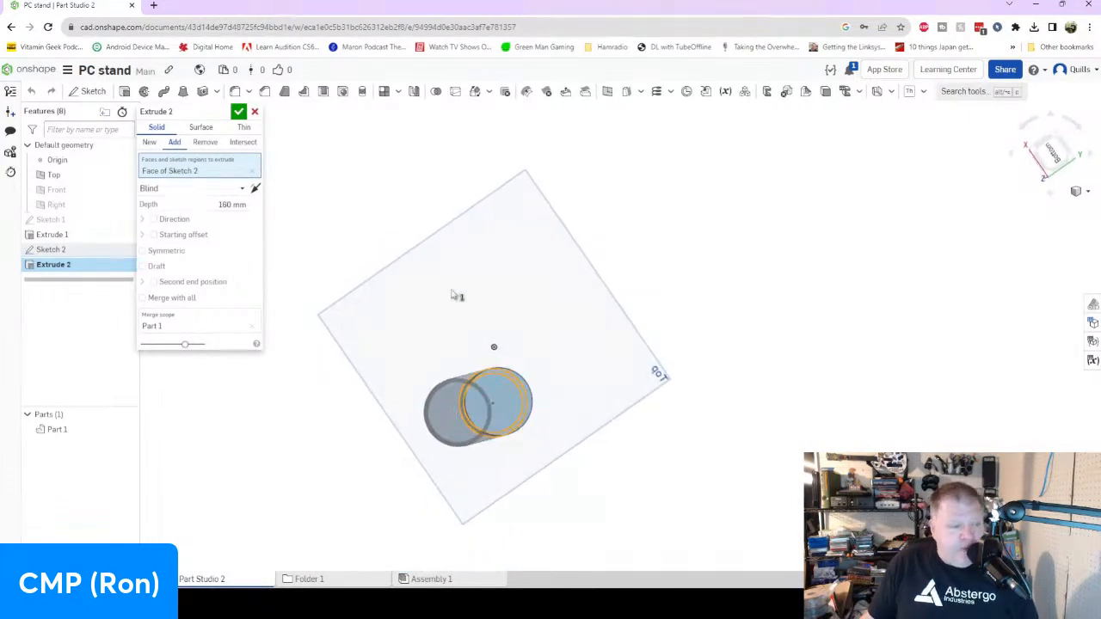
left_click(255, 112)
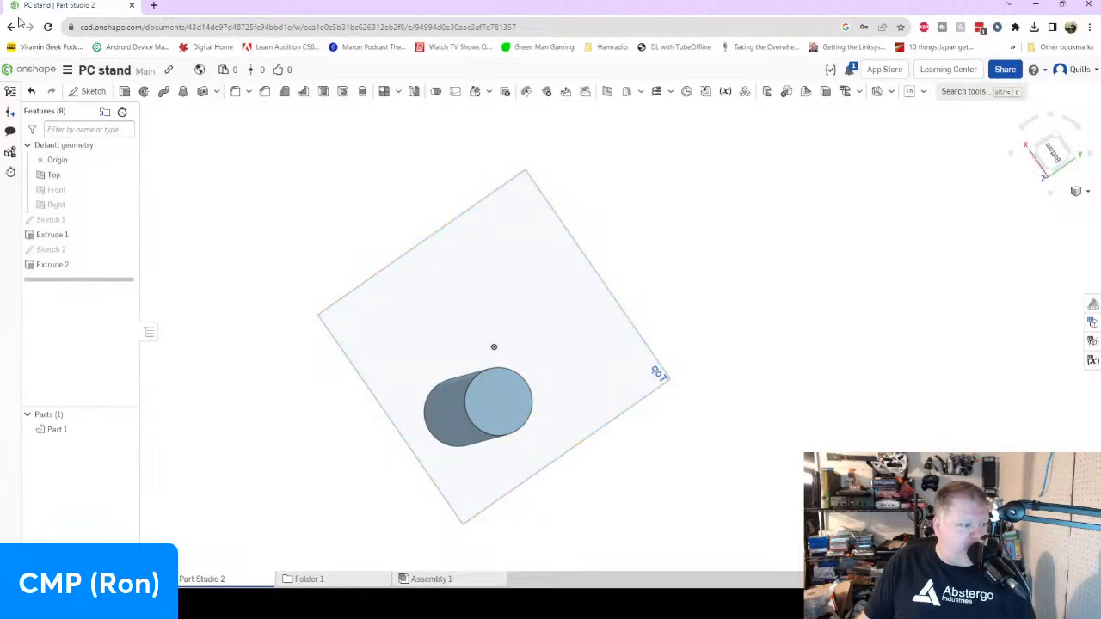
left_click(93, 93)
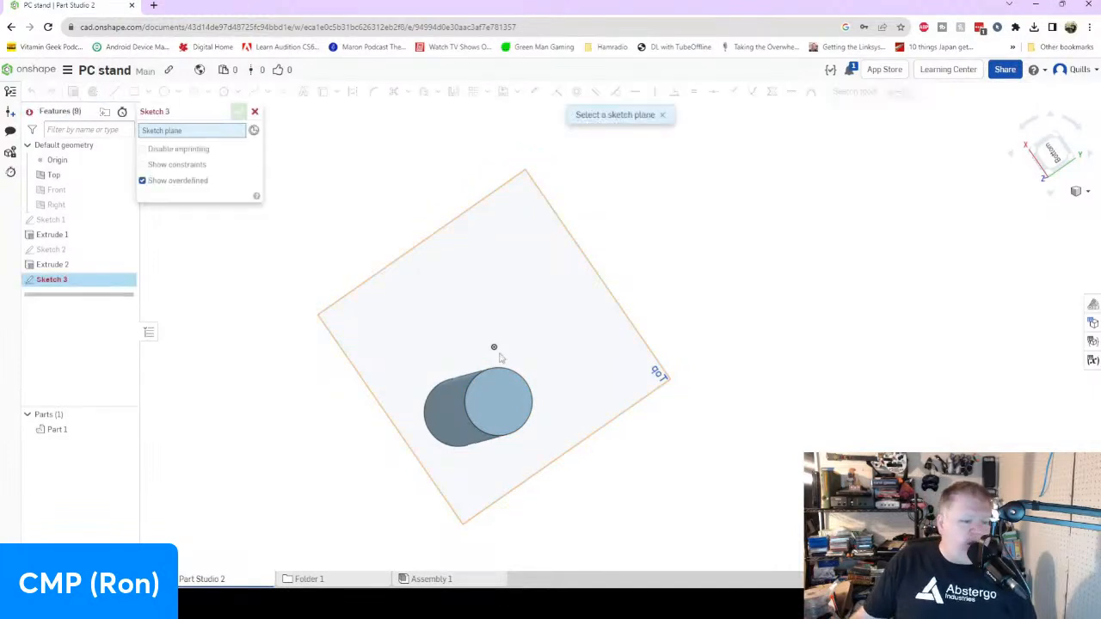
left_click(503, 403)
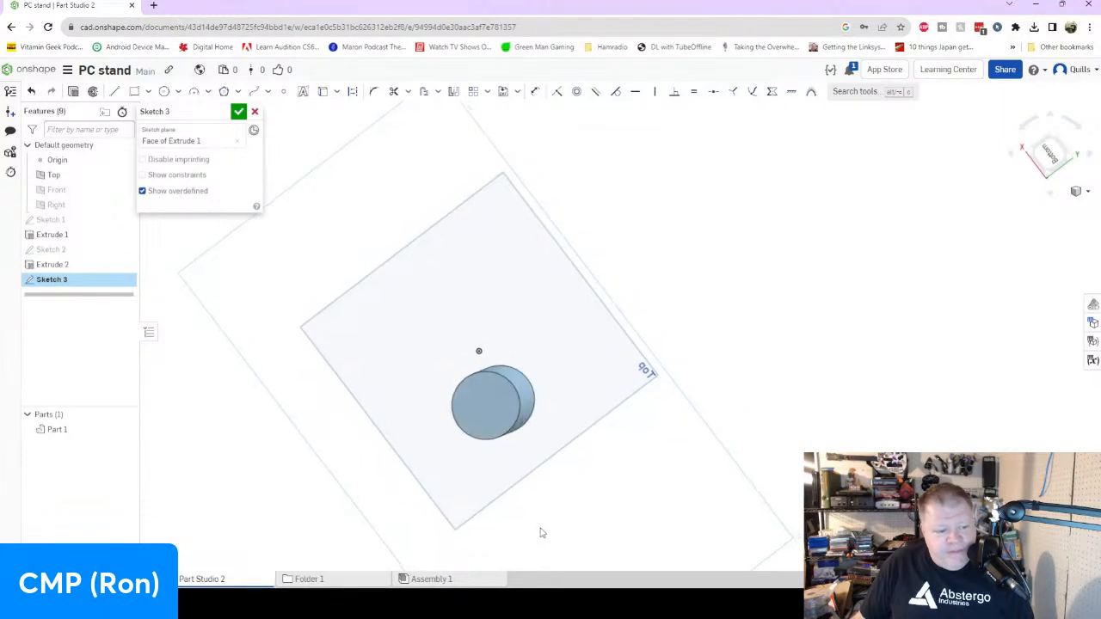
Draw a circle about 7.9 mm in diameter centred on the leg's closed end face.
left_click(163, 91)
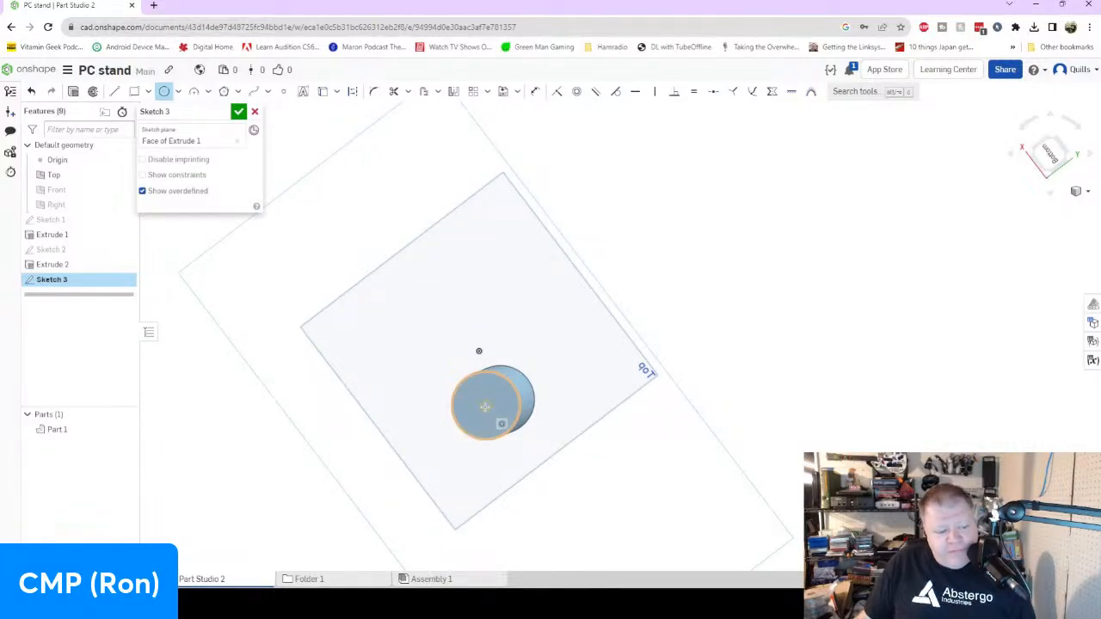
scroll(486, 407, "up", 6)
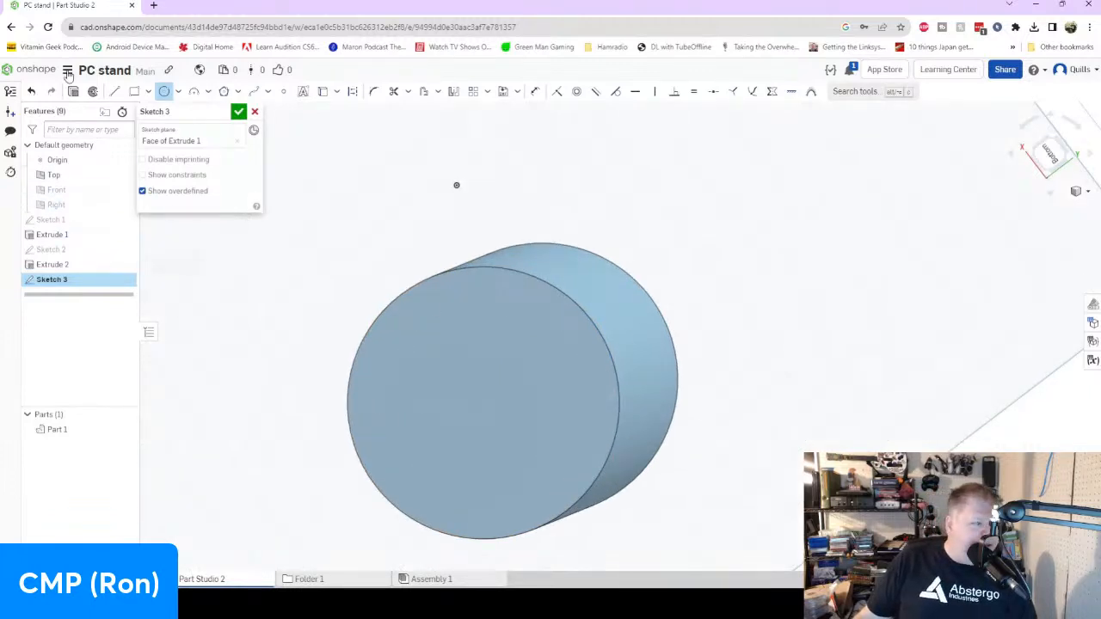
left_click(162, 92)
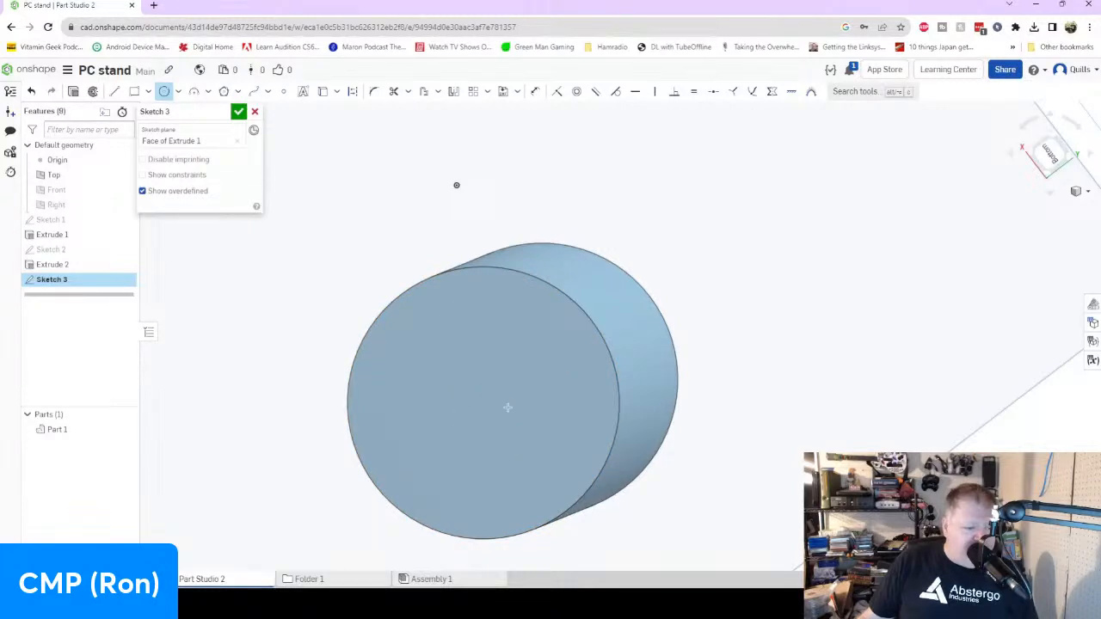
scroll(486, 413, "up", 3)
scroll(486, 415, "down", 8)
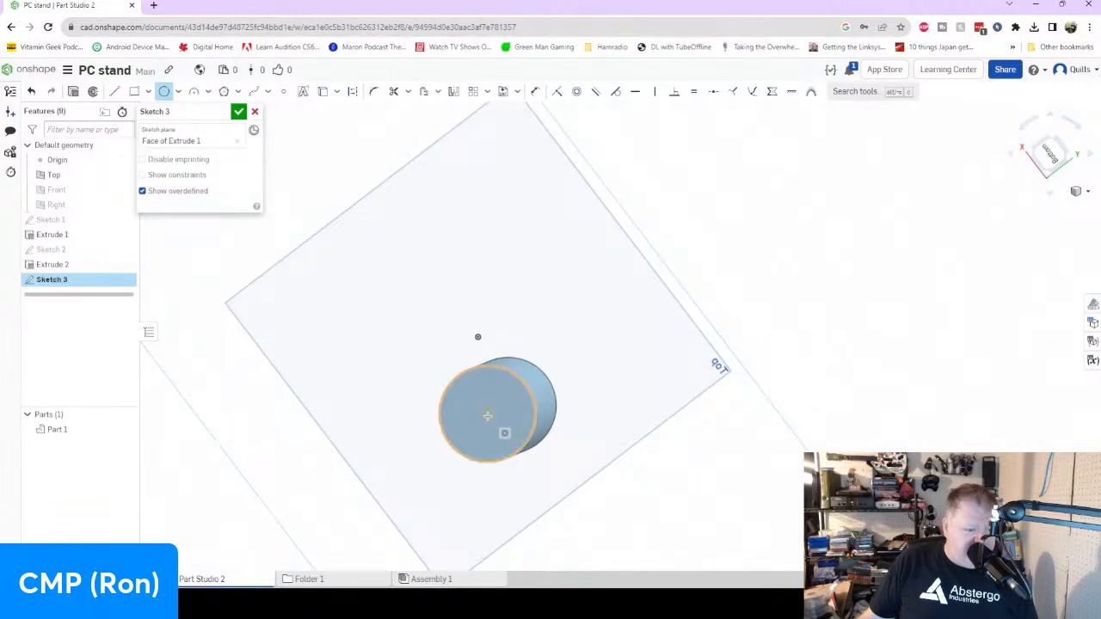
scroll(487, 415, "up", 4)
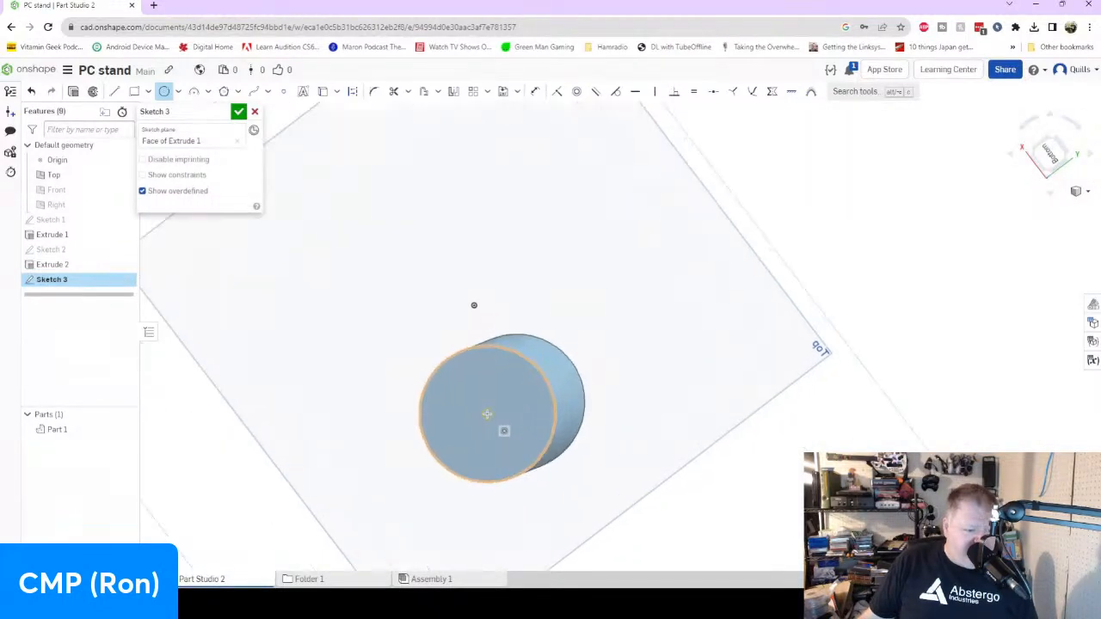
scroll(487, 415, "up", 3)
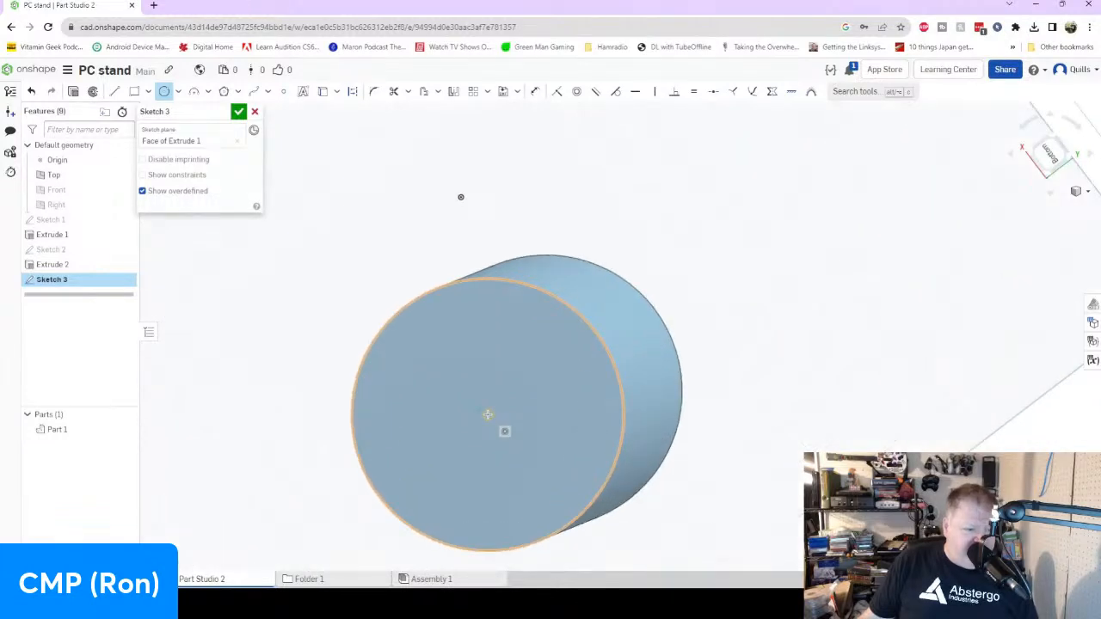
left_click(487, 415)
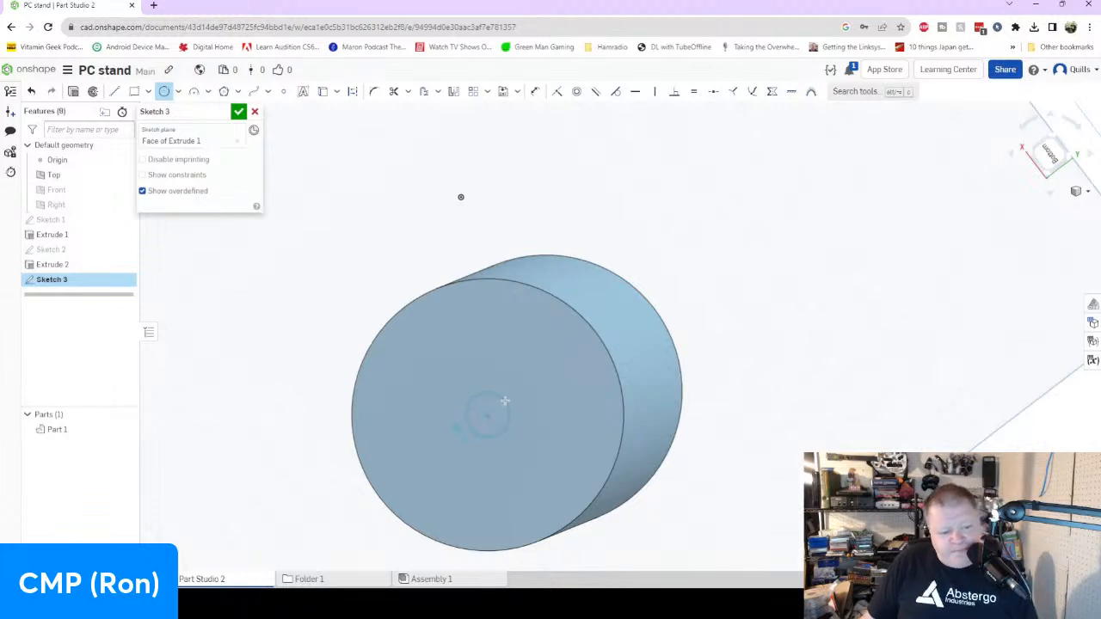
left_click(507, 398)
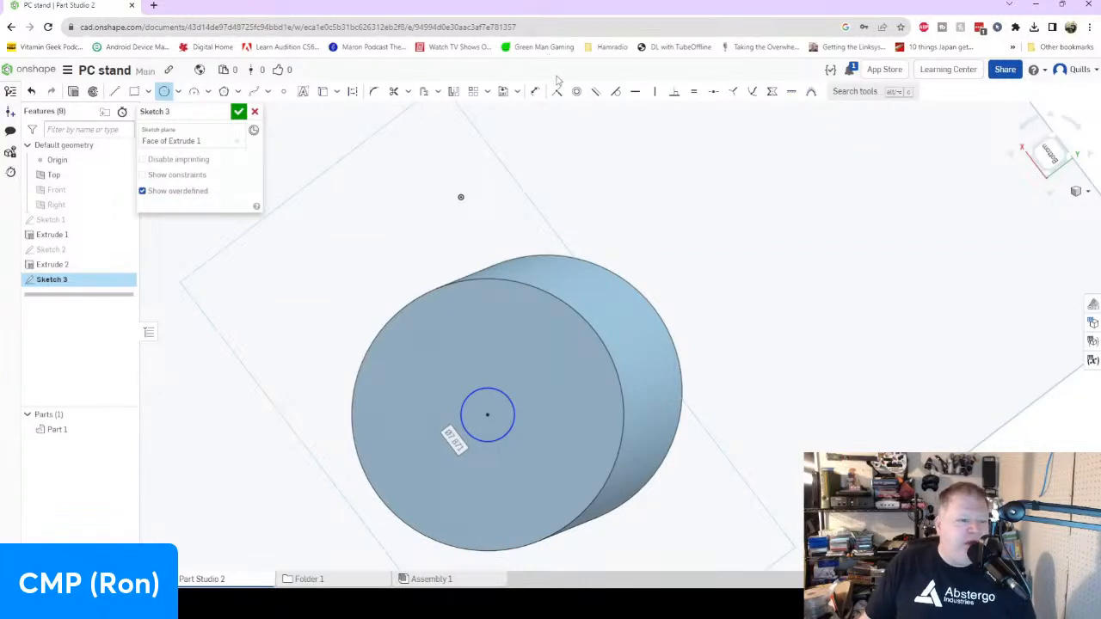
Dimension the circle on the leg's closed end face to a 3.5 mm diameter and finish the sketch.
left_click(535, 91)
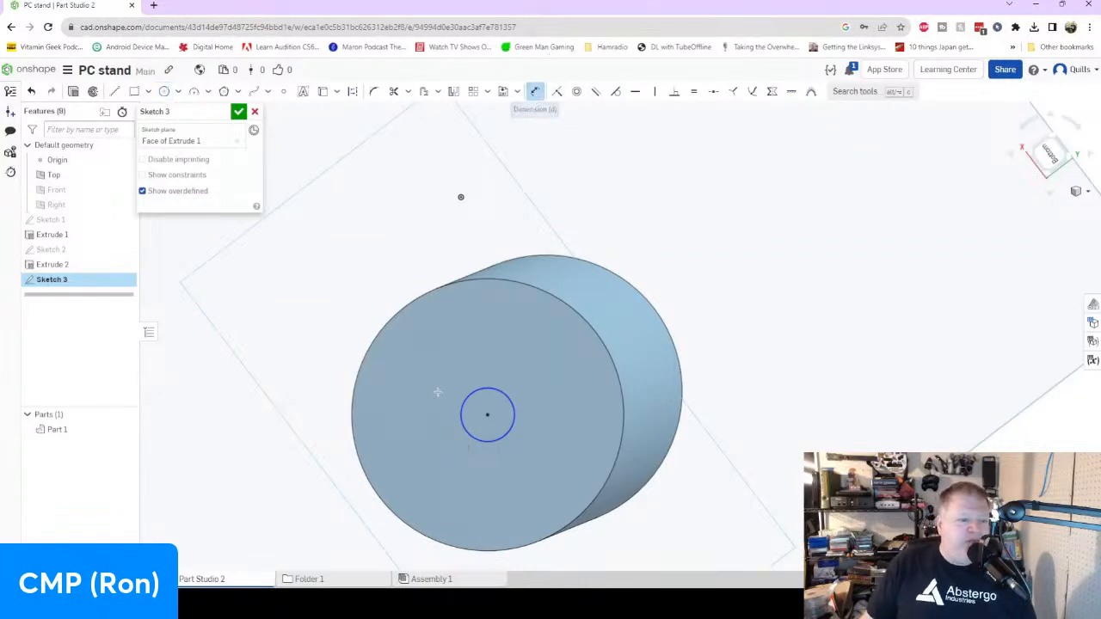
left_click(473, 435)
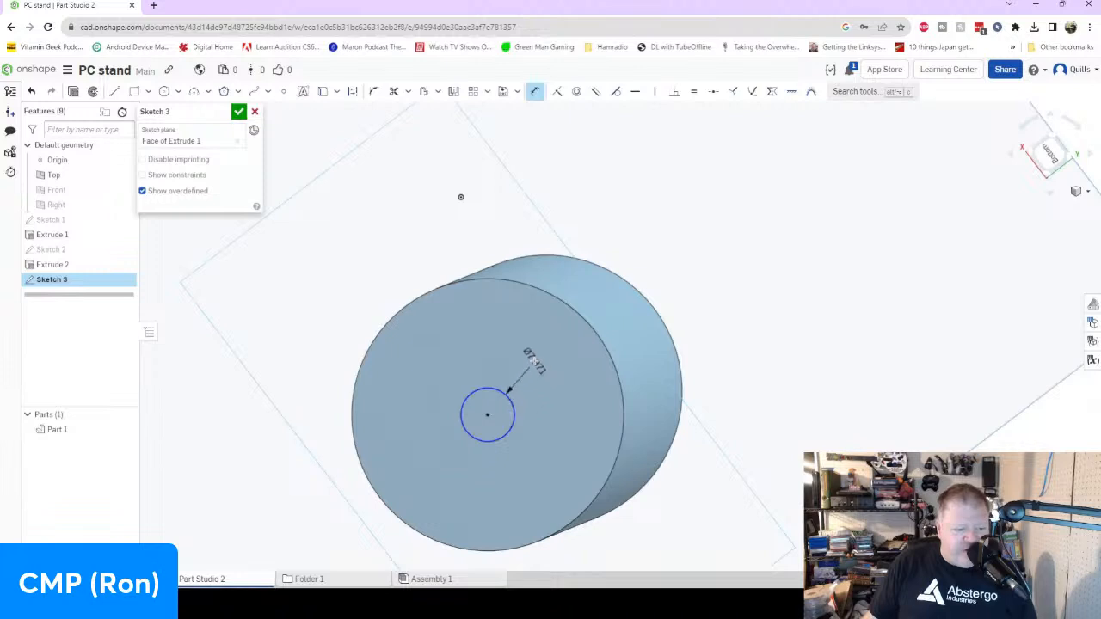
left_click(536, 366)
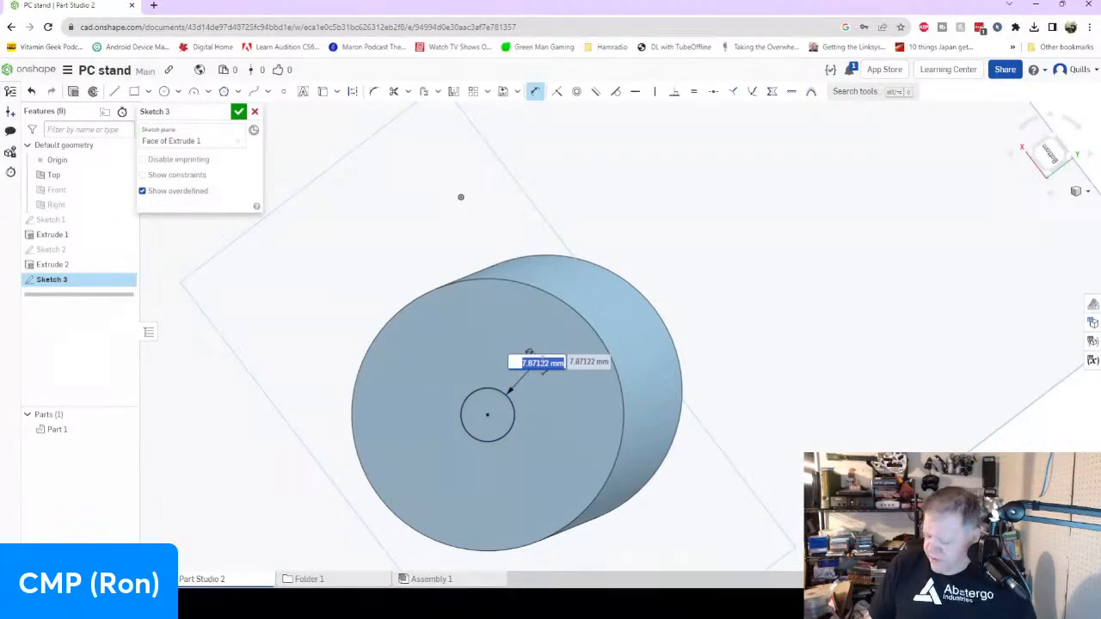
type("3")
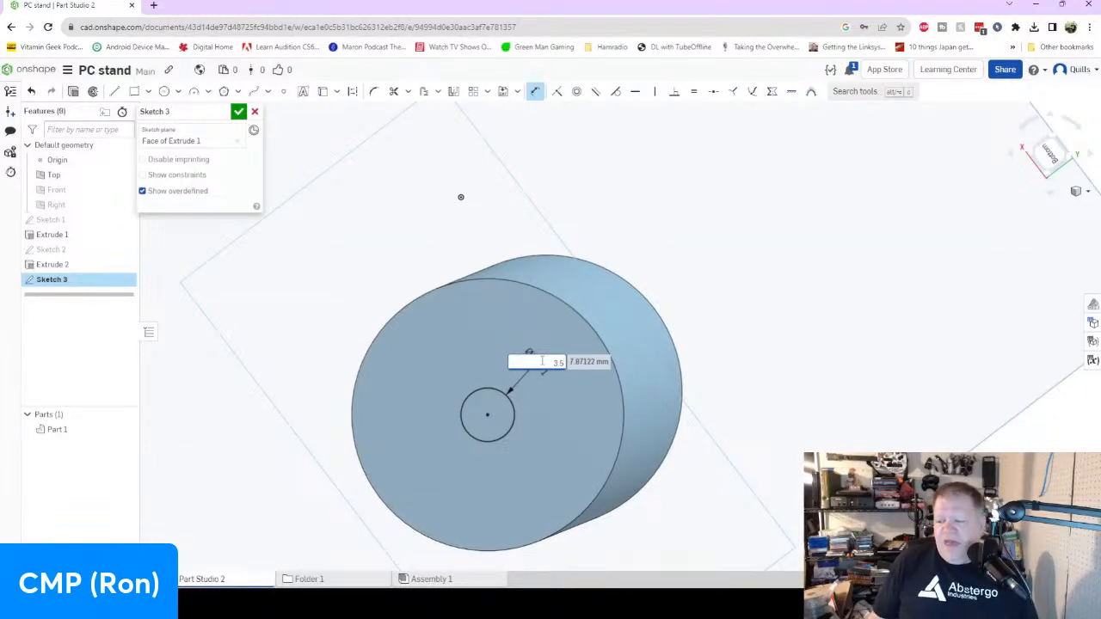
type(".5")
key("Return")
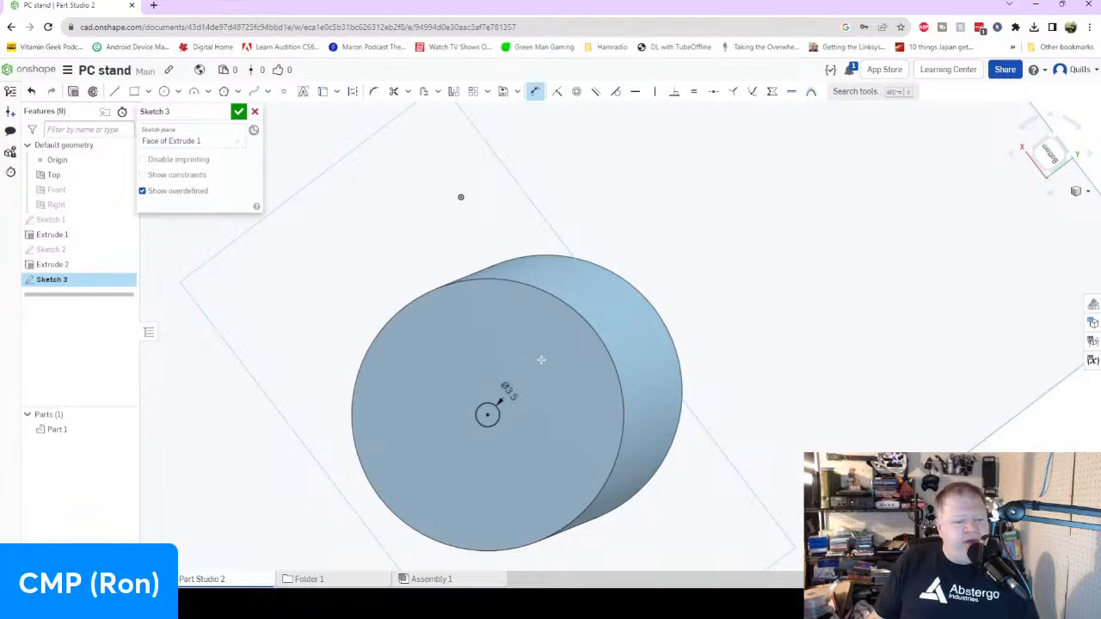
right_click_drag(523, 445, 525, 399)
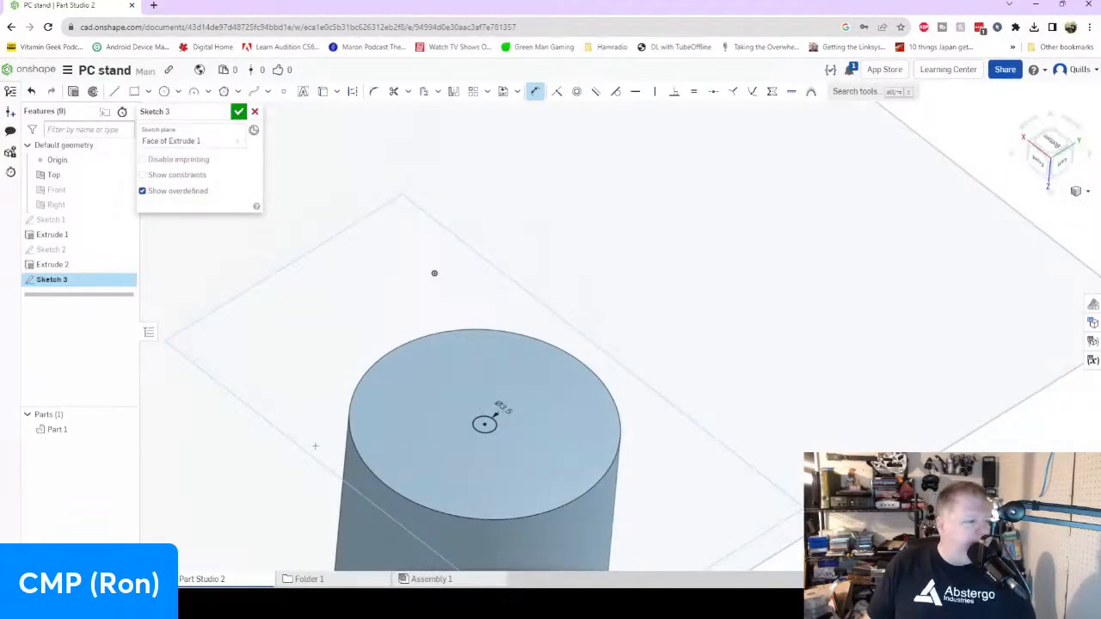
left_click(238, 111)
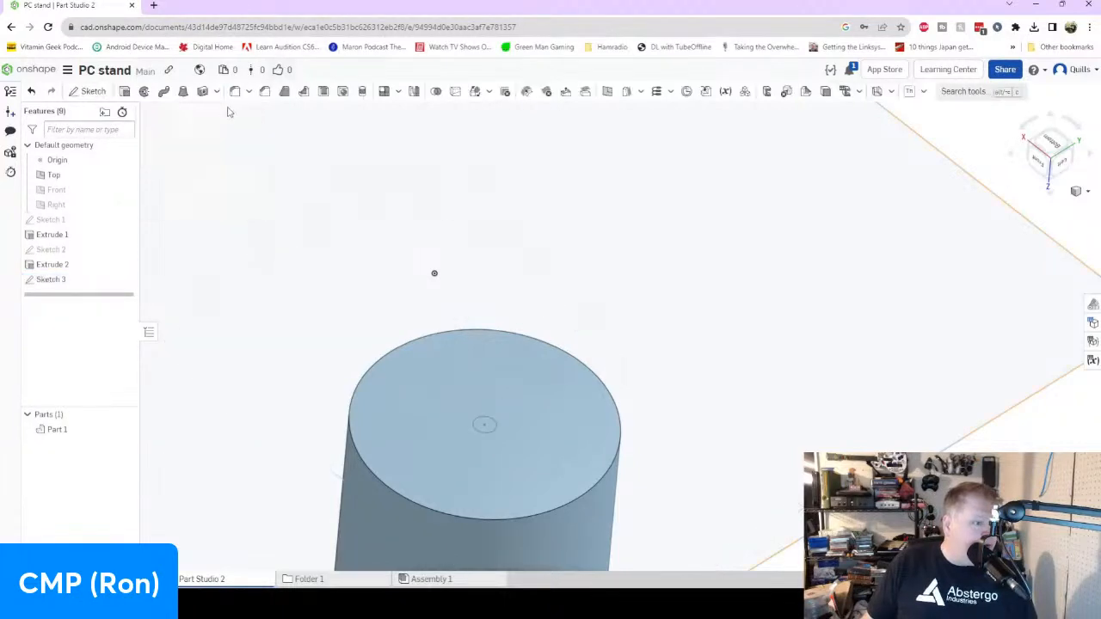
Cut the 3.5 mm circle 16 mm deep into the leg's closed end with a blind Remove extrusion.
left_click(126, 92)
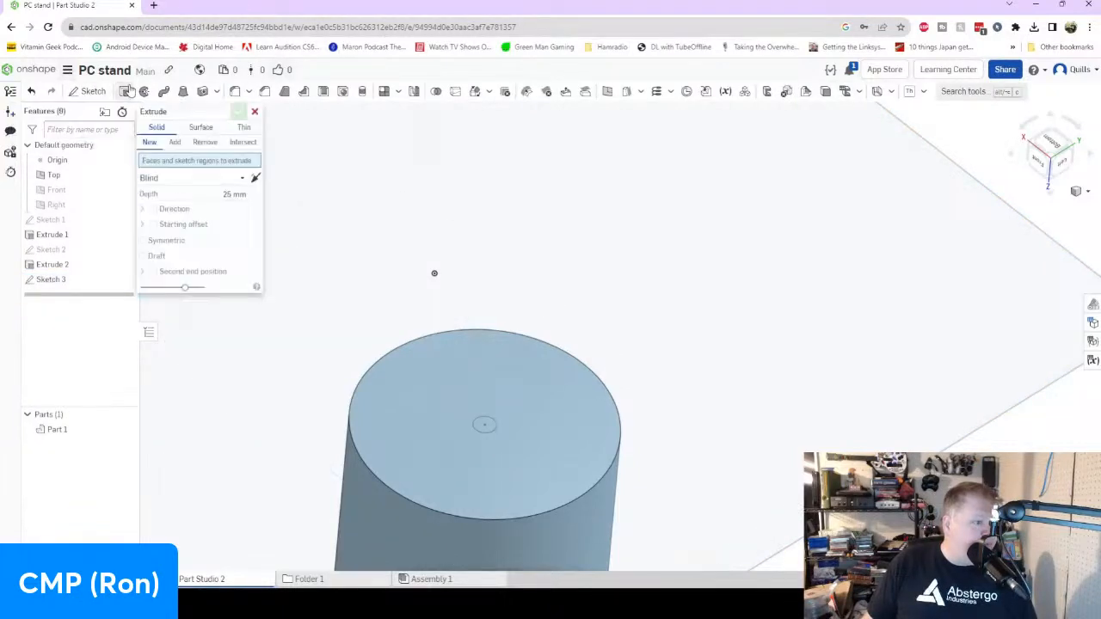
left_click(207, 144)
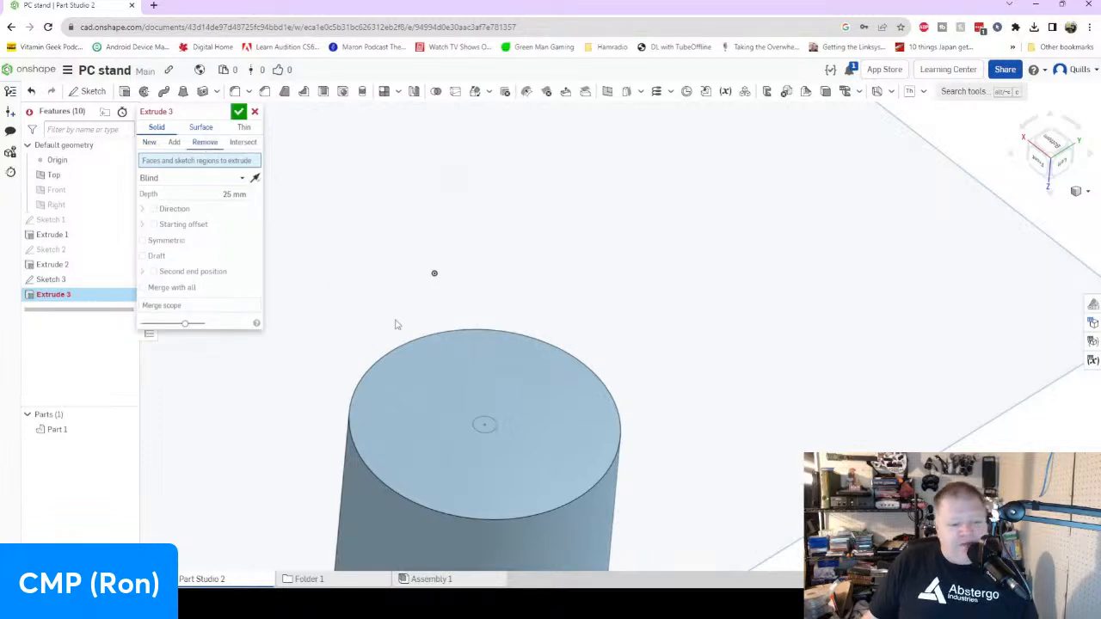
left_click(234, 195)
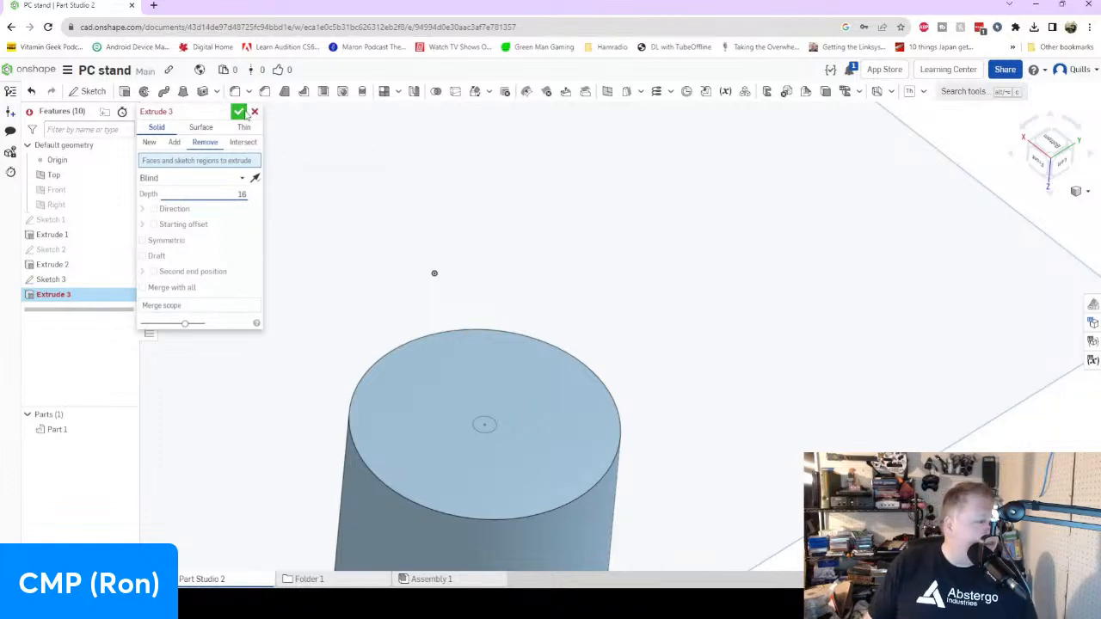
mouse_move(508, 386)
right_mouse_down()
mouse_move(521, 386)
mouse_move(529, 302)
mouse_move(510, 369)
mouse_move(531, 386)
mouse_move(614, 381)
mouse_move(634, 347)
mouse_move(617, 307)
mouse_move(631, 307)
mouse_move(555, 363)
mouse_move(482, 364)
mouse_move(480, 373)
mouse_move(482, 385)
mouse_move(530, 375)
right_mouse_up()
scroll(506, 341, "down", 5)
scroll(530, 375, "up", 6)
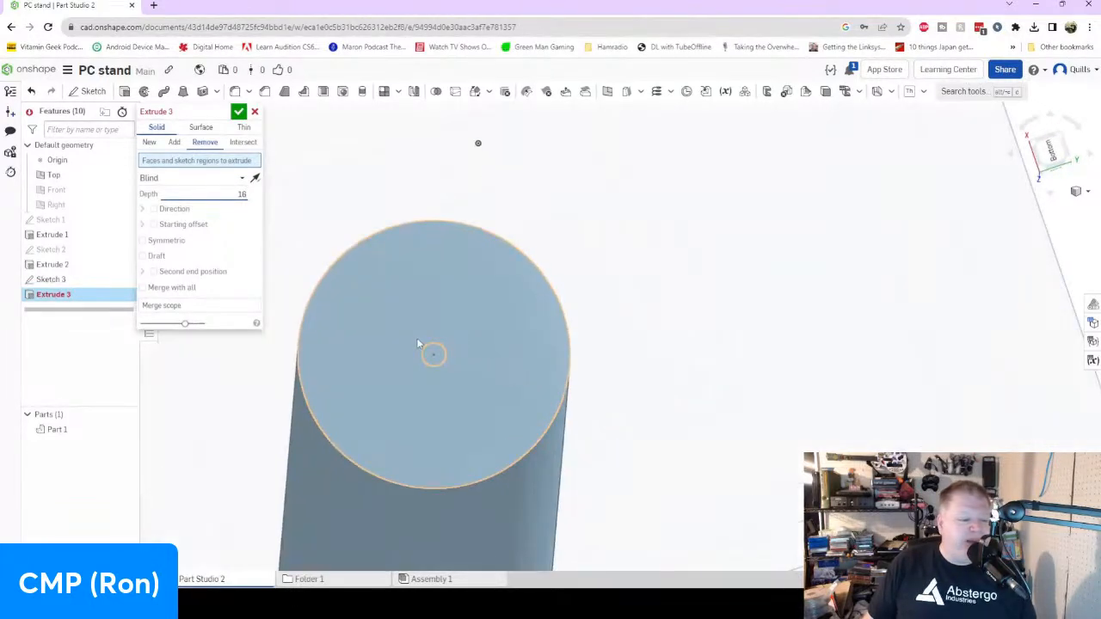
left_click(436, 354)
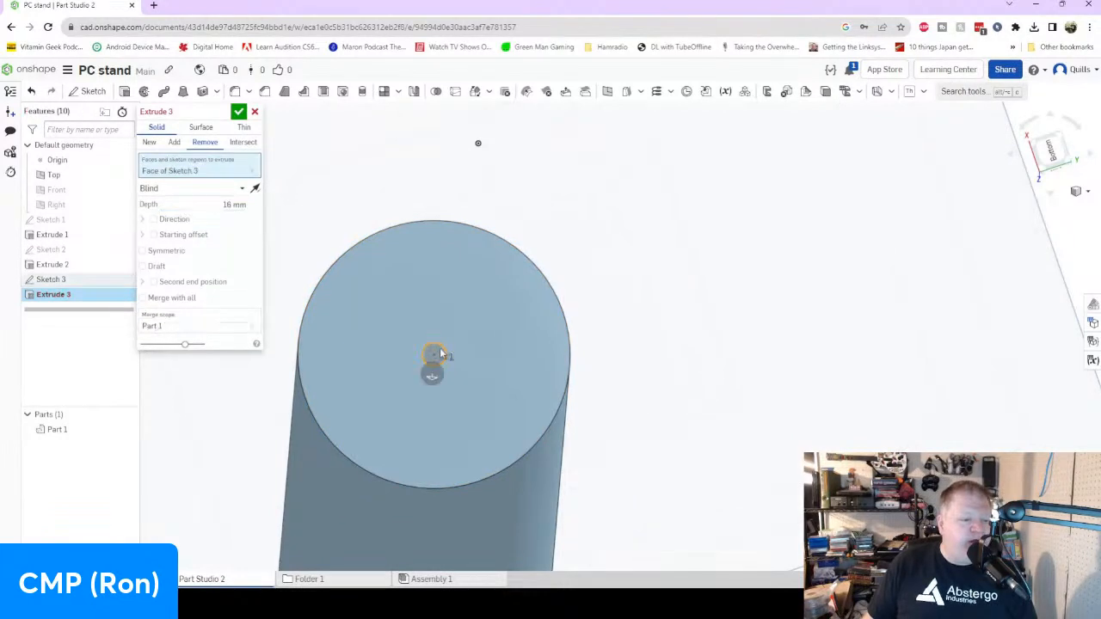
mouse_move(319, 349)
right_mouse_down()
mouse_move(371, 436)
mouse_move(373, 409)
right_mouse_up()
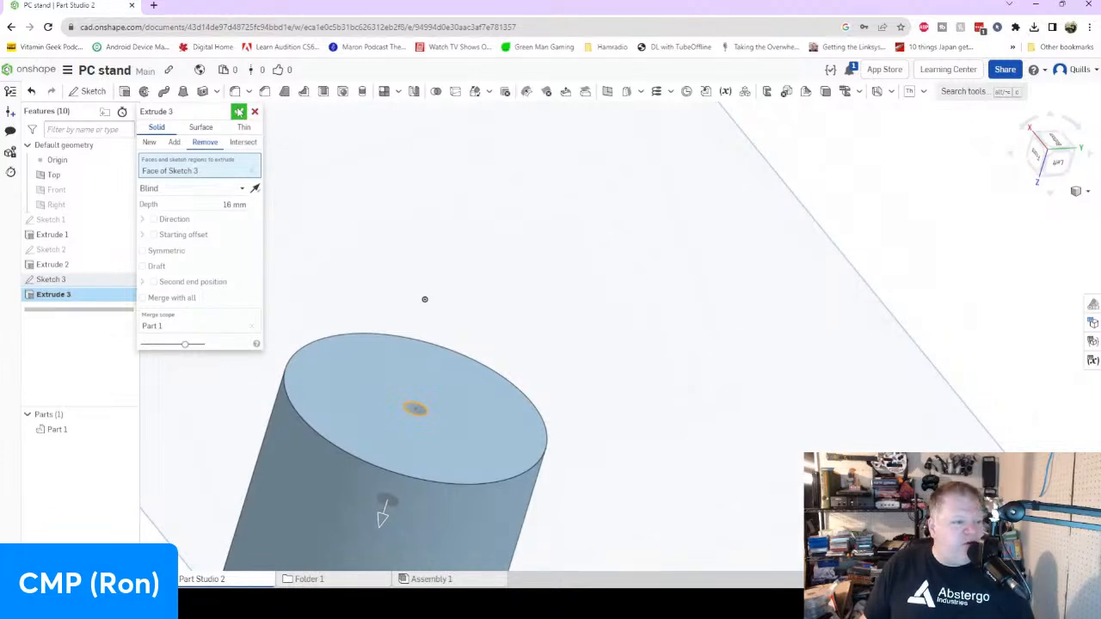
left_click(239, 111)
mouse_move(446, 422)
right_mouse_down()
mouse_move(419, 489)
mouse_move(426, 471)
mouse_move(424, 481)
mouse_move(396, 467)
mouse_move(349, 386)
mouse_move(474, 442)
mouse_move(463, 432)
right_mouse_up()
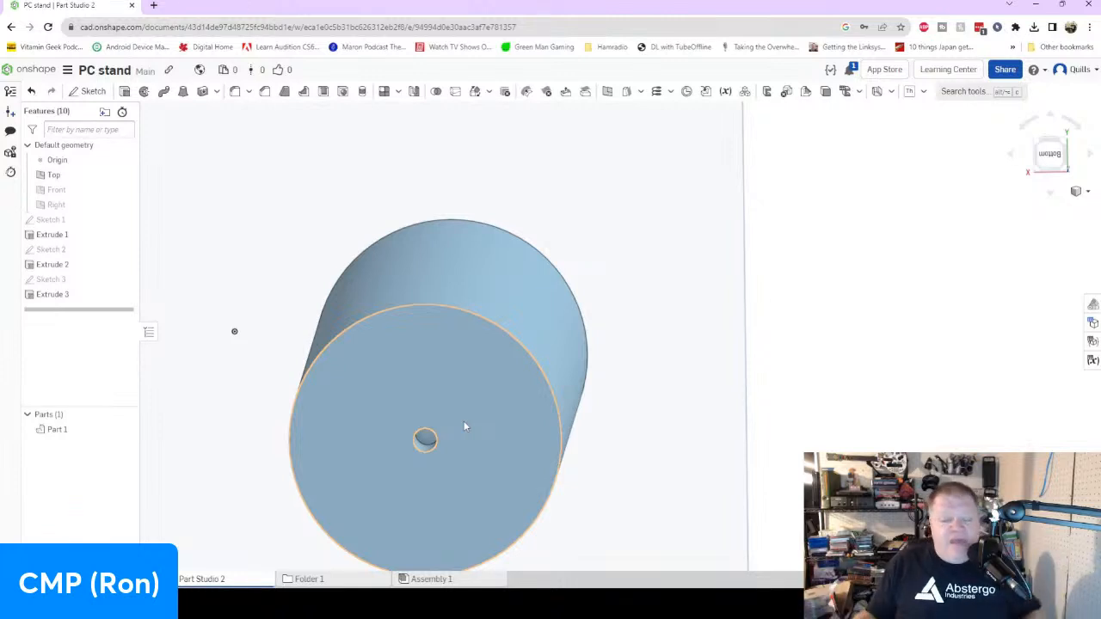
Inspect the leg's open end, review the two circles of the tube section's sketch, and close it without changes.
right_click_drag(534, 308, 491, 408)
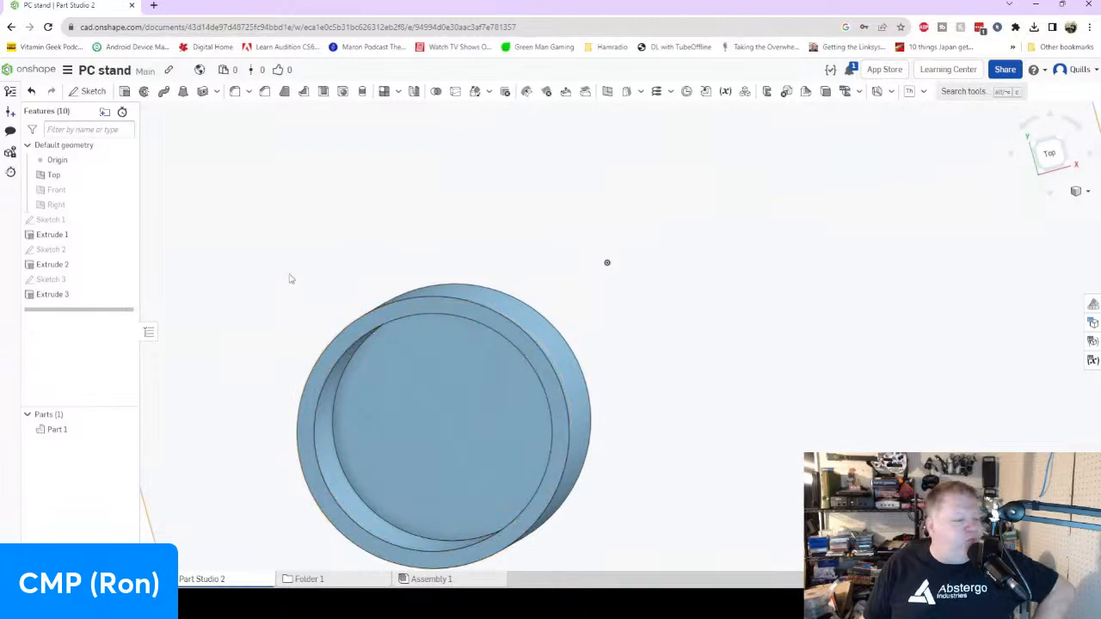
left_click(46, 266)
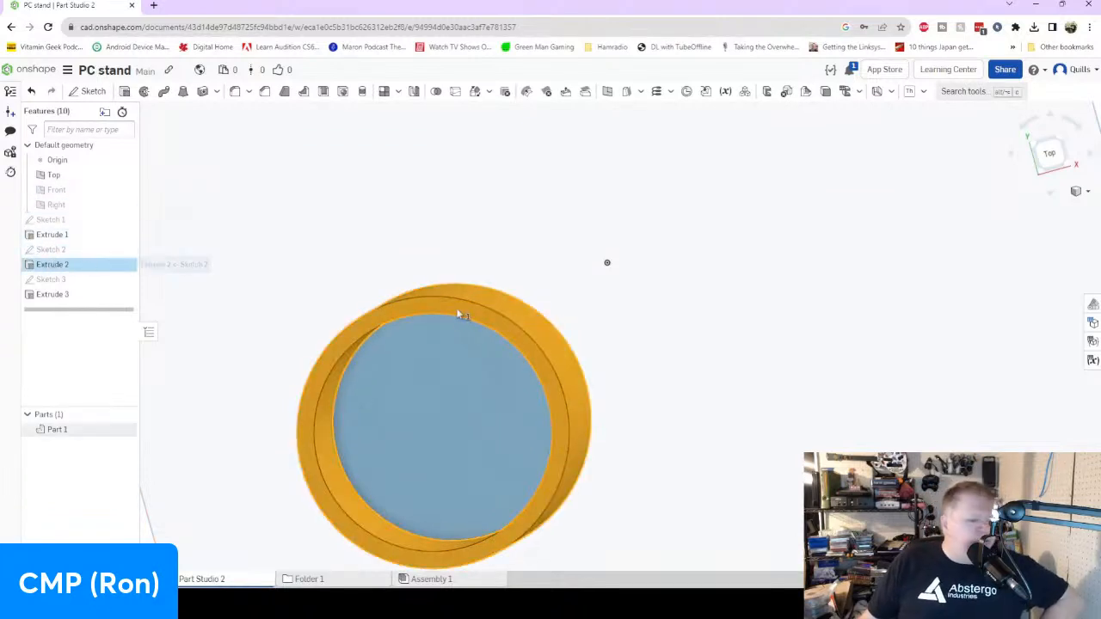
double_click(52, 250)
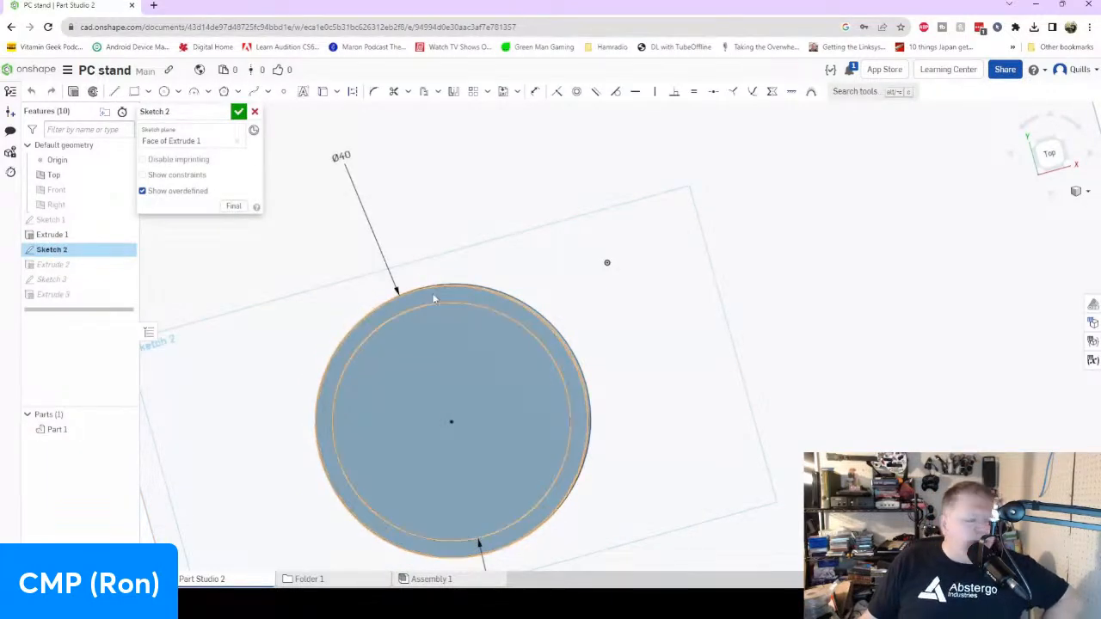
scroll(456, 397, "down", 2)
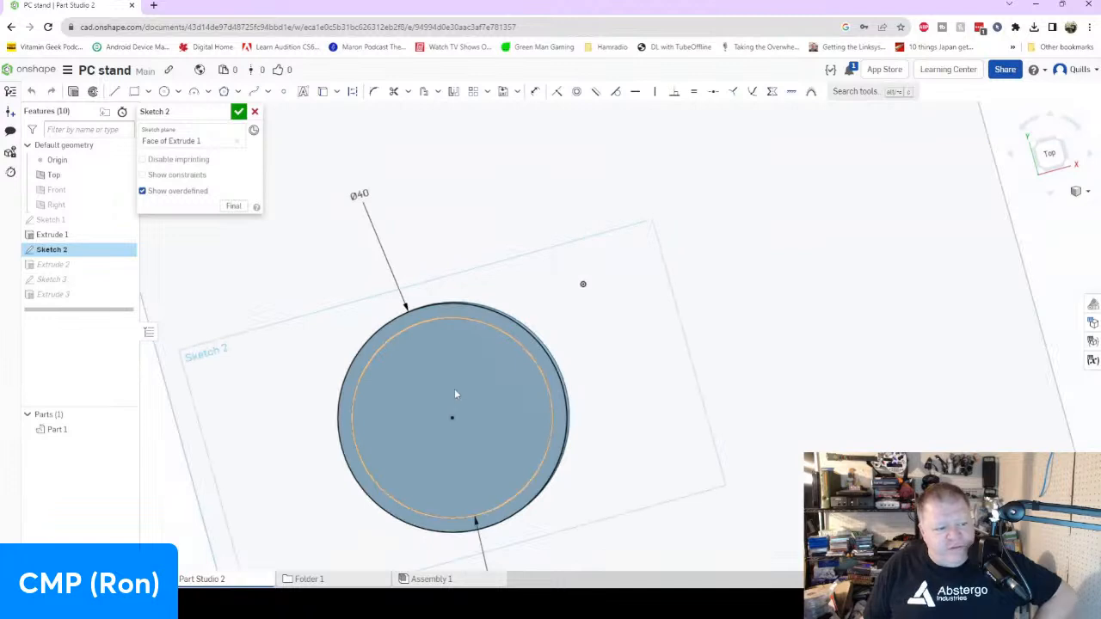
scroll(510, 456, "down", 4)
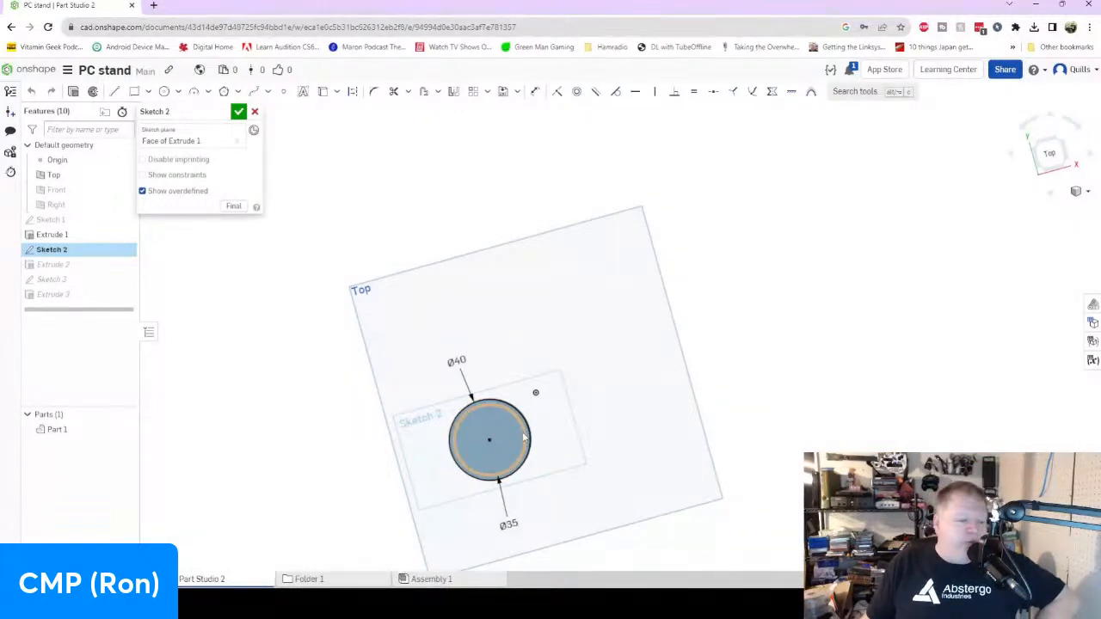
scroll(500, 456, "up", 5)
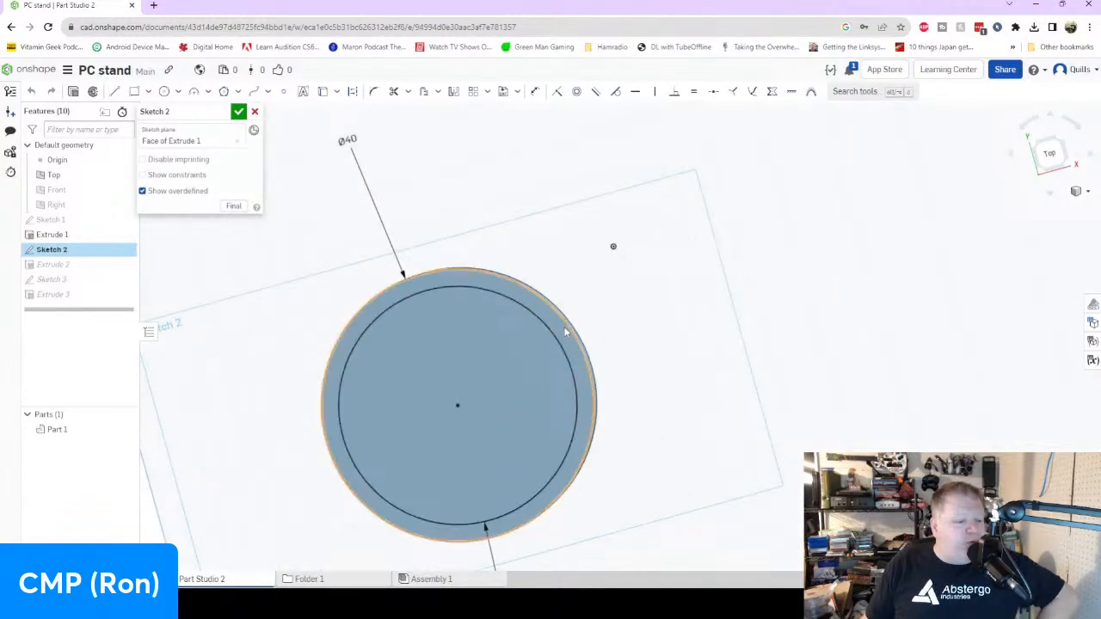
right_click_drag(634, 381, 542, 360)
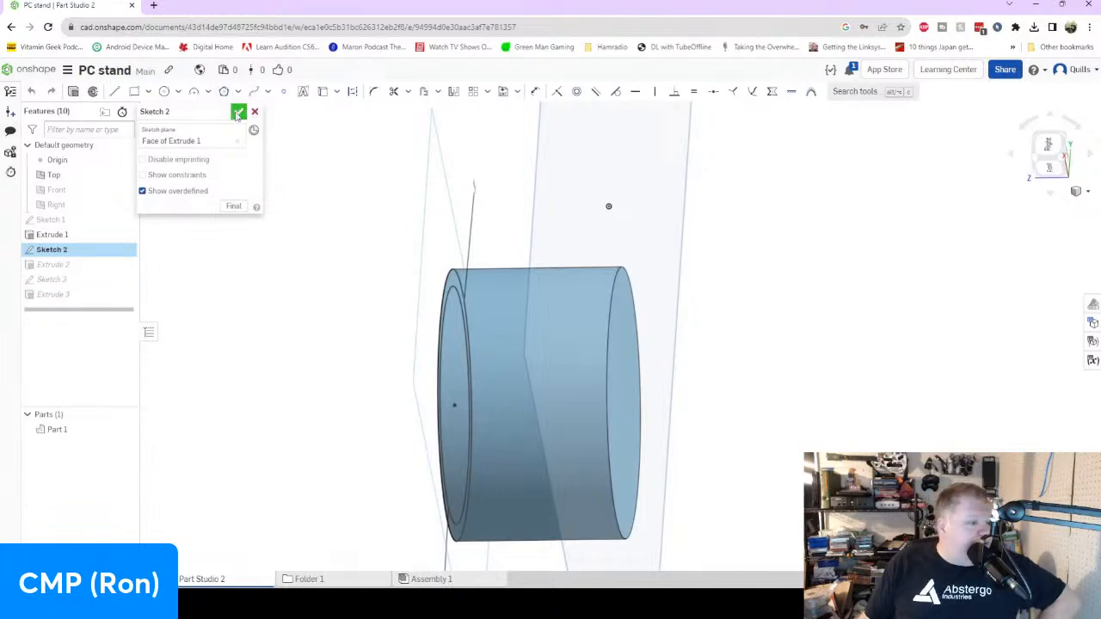
left_click(238, 114)
mouse_move(754, 511)
right_mouse_down()
mouse_move(729, 461)
mouse_move(656, 423)
mouse_move(673, 462)
mouse_move(708, 433)
mouse_move(693, 351)
right_mouse_up()
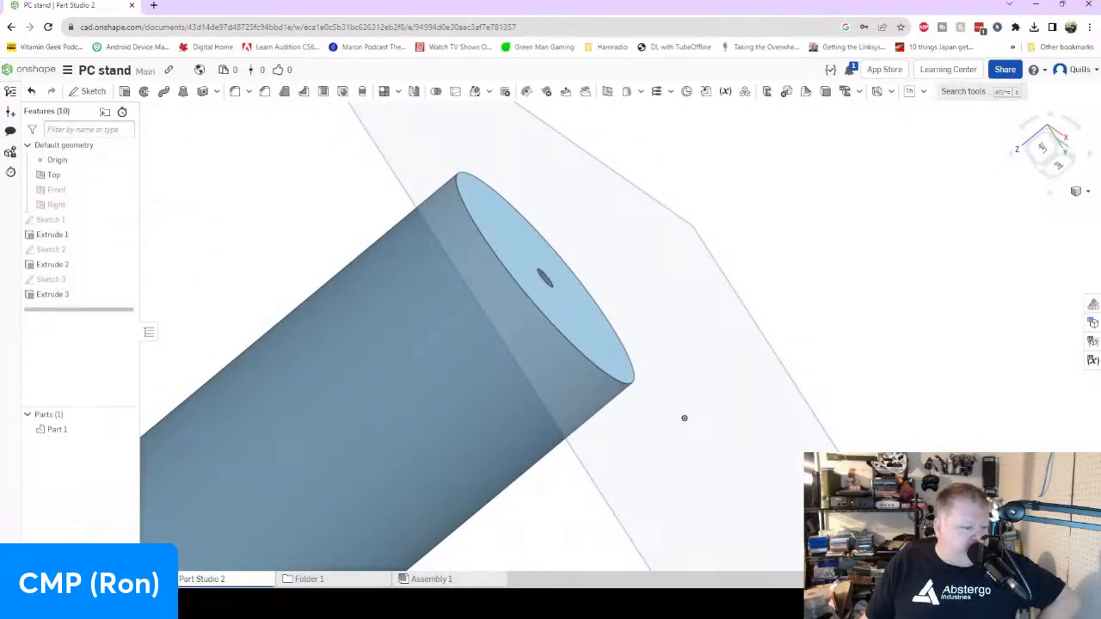
Switch to Part Studio 1 and examine the plate's recesses, through holes and counterbores from both sides.
left_click(130, 579)
right_click_drag(655, 434, 606, 534)
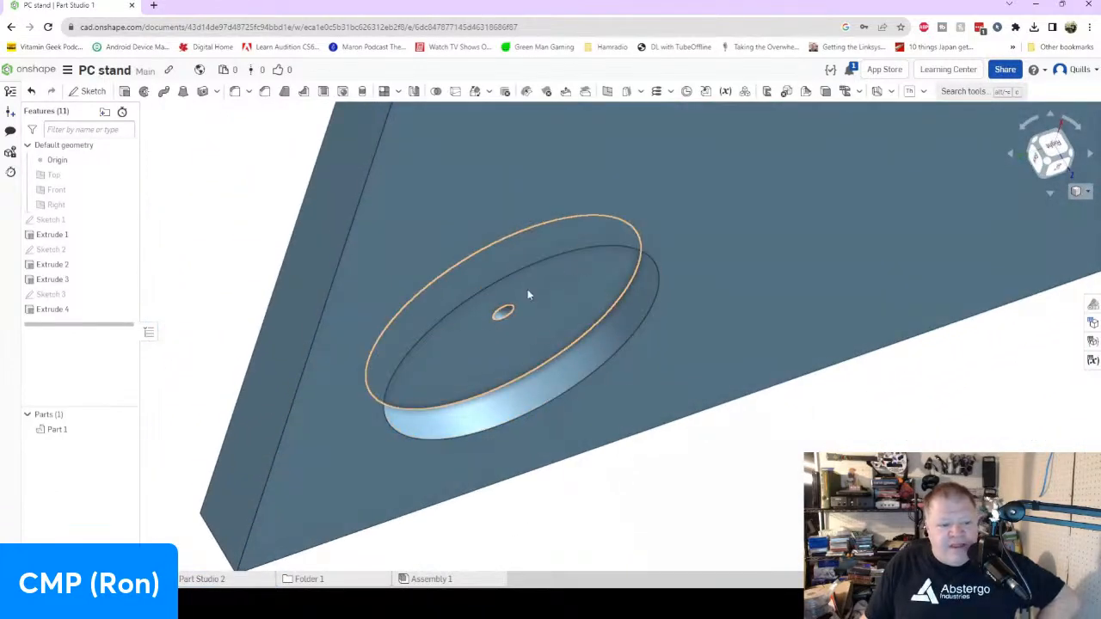
right_click_drag(583, 314, 640, 361)
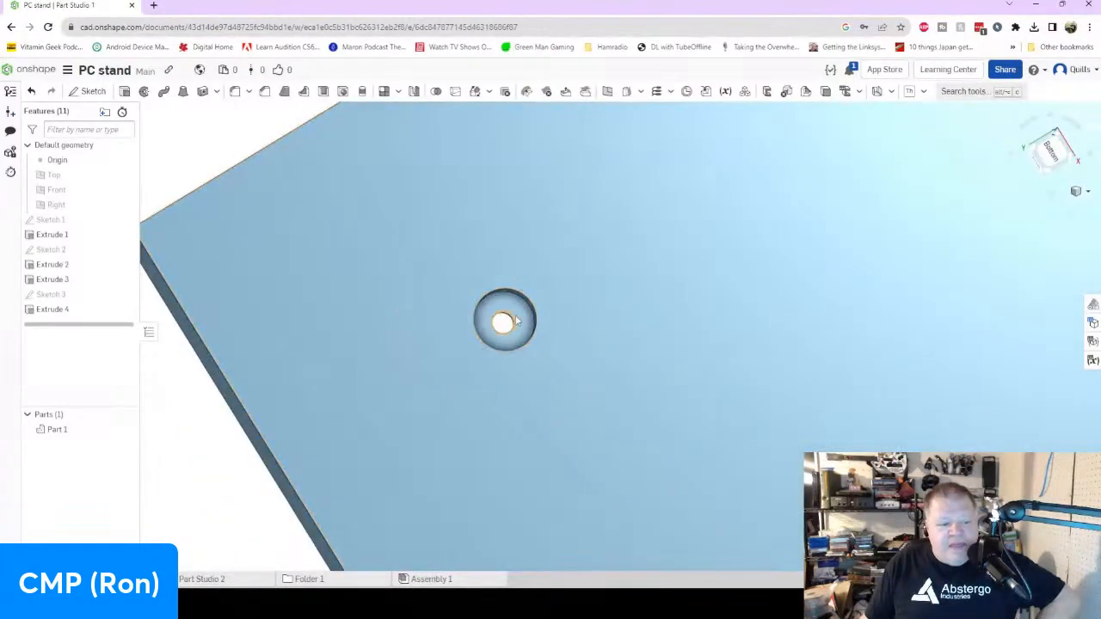
scroll(512, 307, "down", 2)
scroll(607, 361, "down", 6)
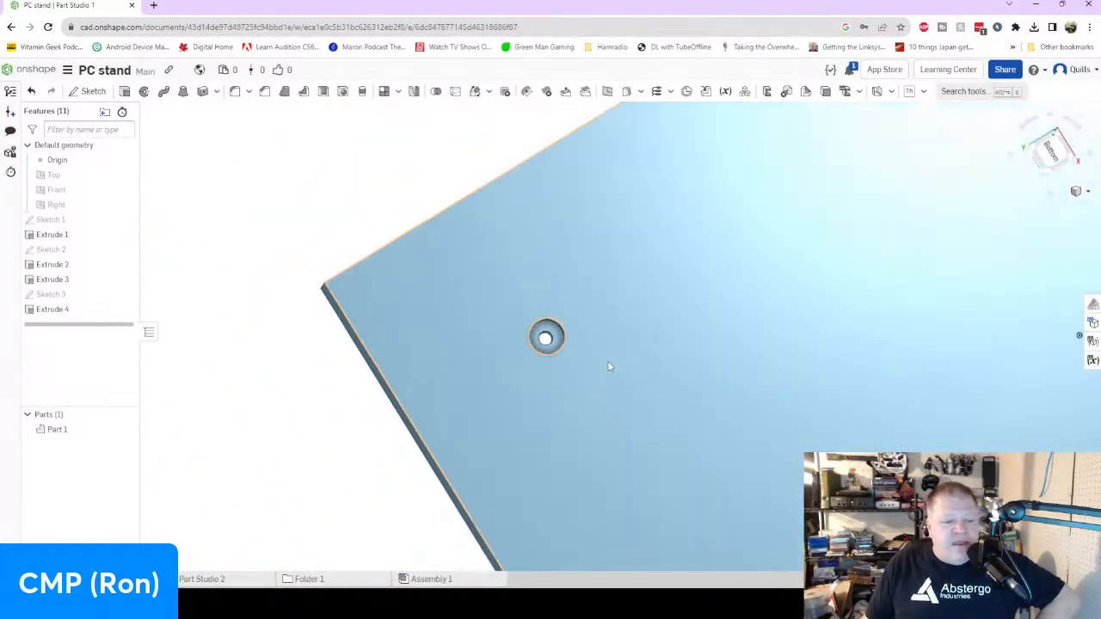
right_click_drag(724, 447, 442, 491)
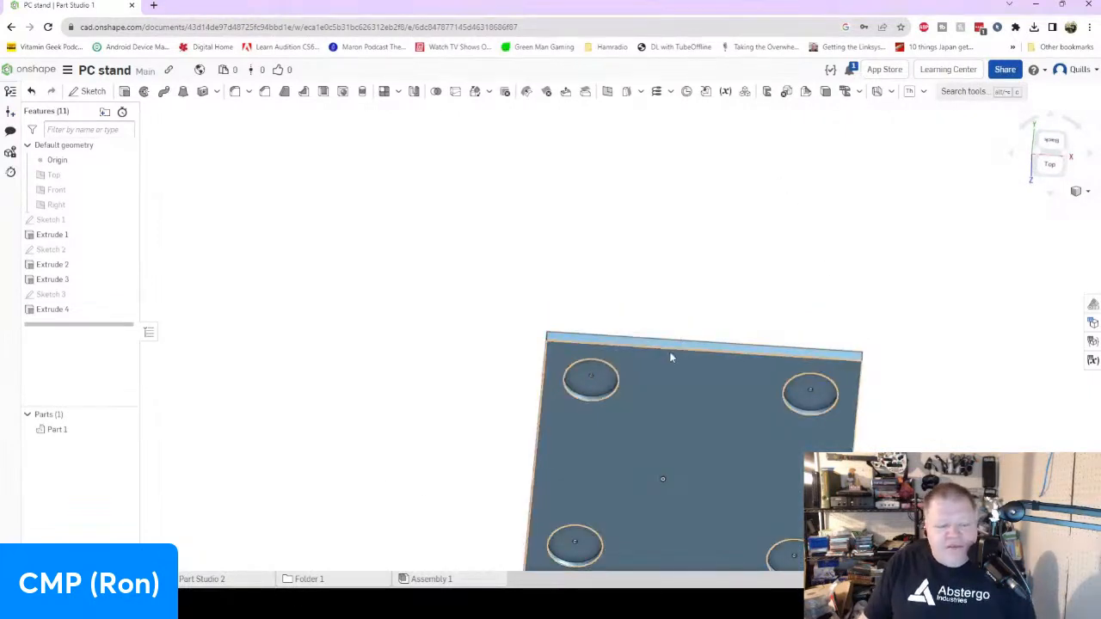
scroll(671, 356, "up", 5)
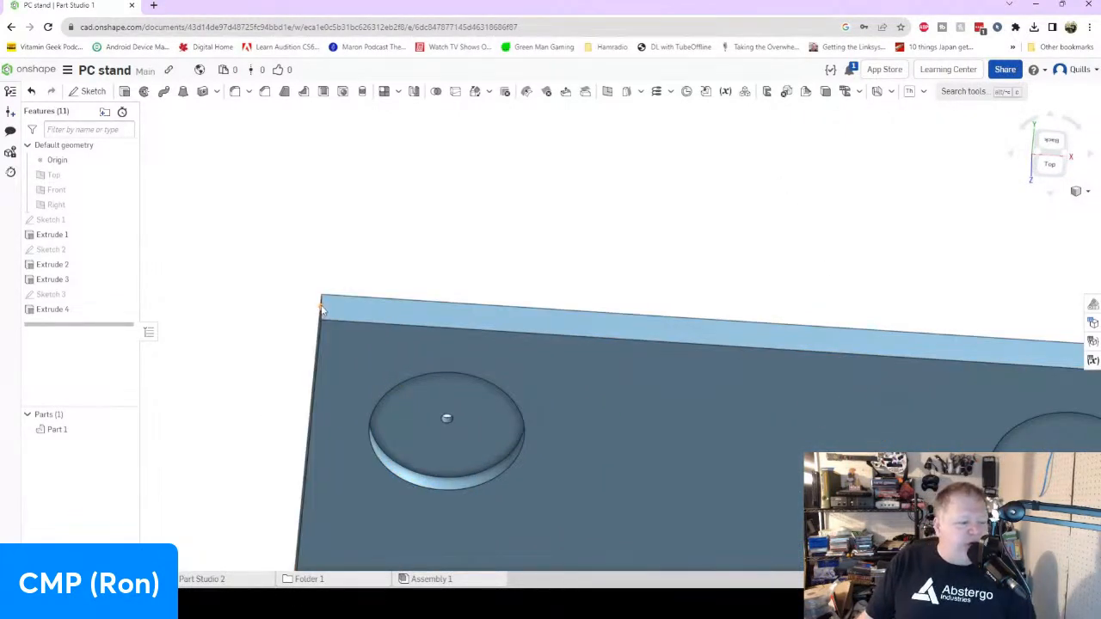
Start an edge fillet on the plate's four vertical corner edges with a radius of 4 mm.
right_click_drag(323, 310, 371, 378)
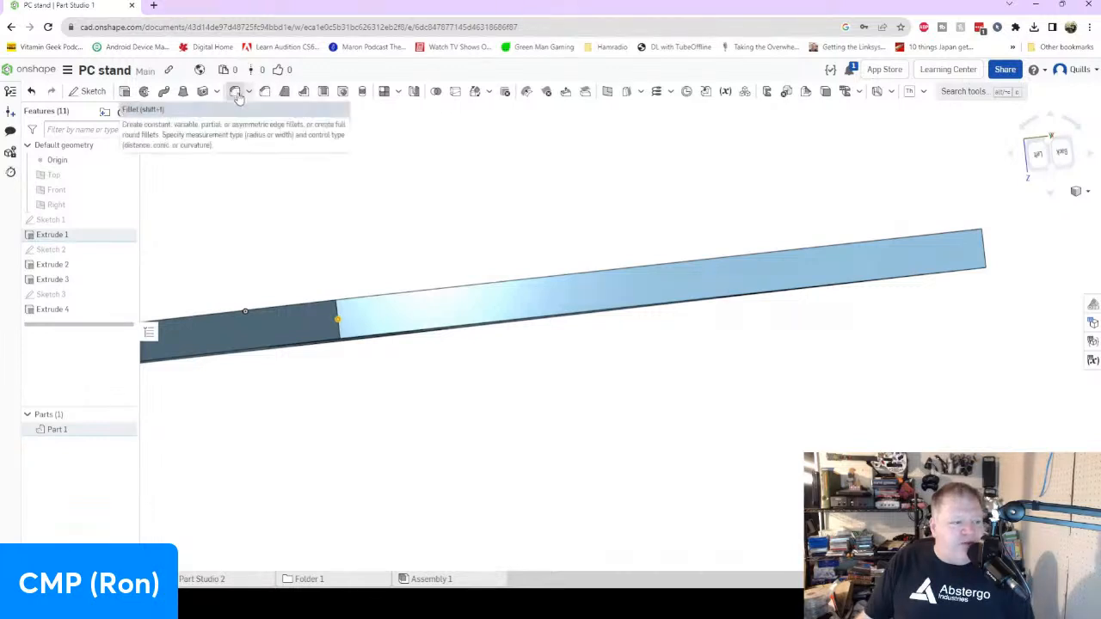
left_click(235, 92)
left_click(338, 326)
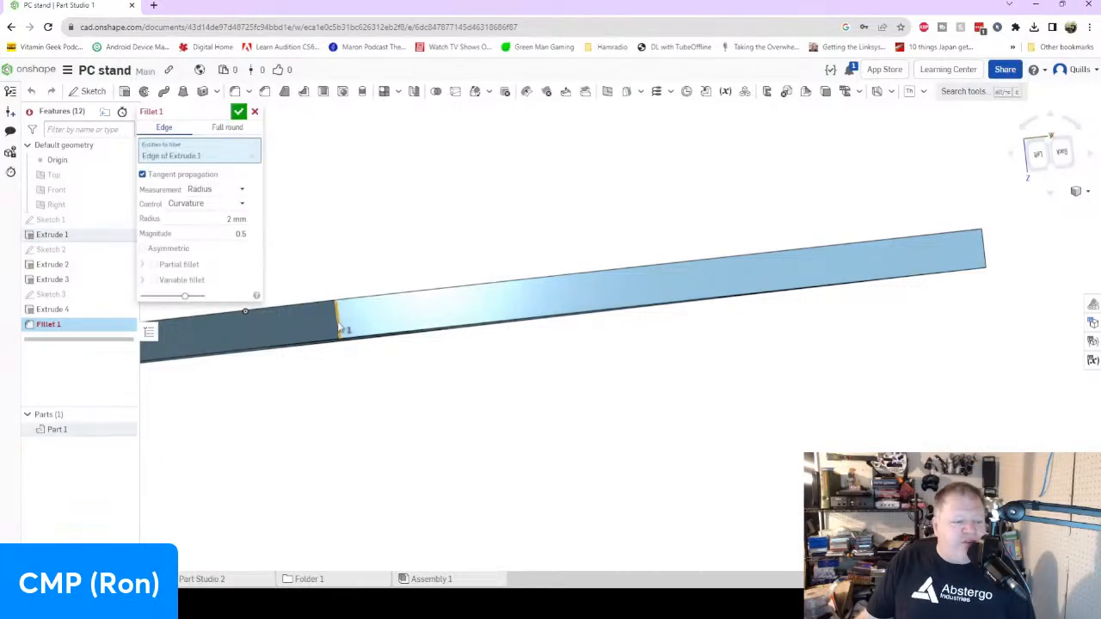
right_click_drag(994, 337, 912, 350)
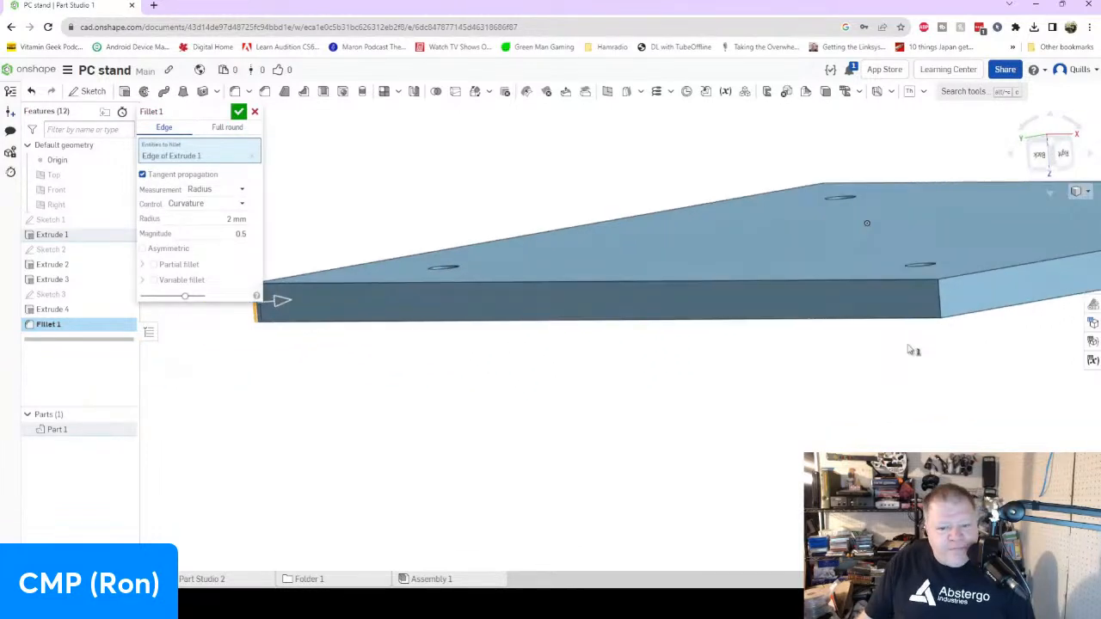
left_click(940, 307)
right_click_drag(1032, 373, 941, 376)
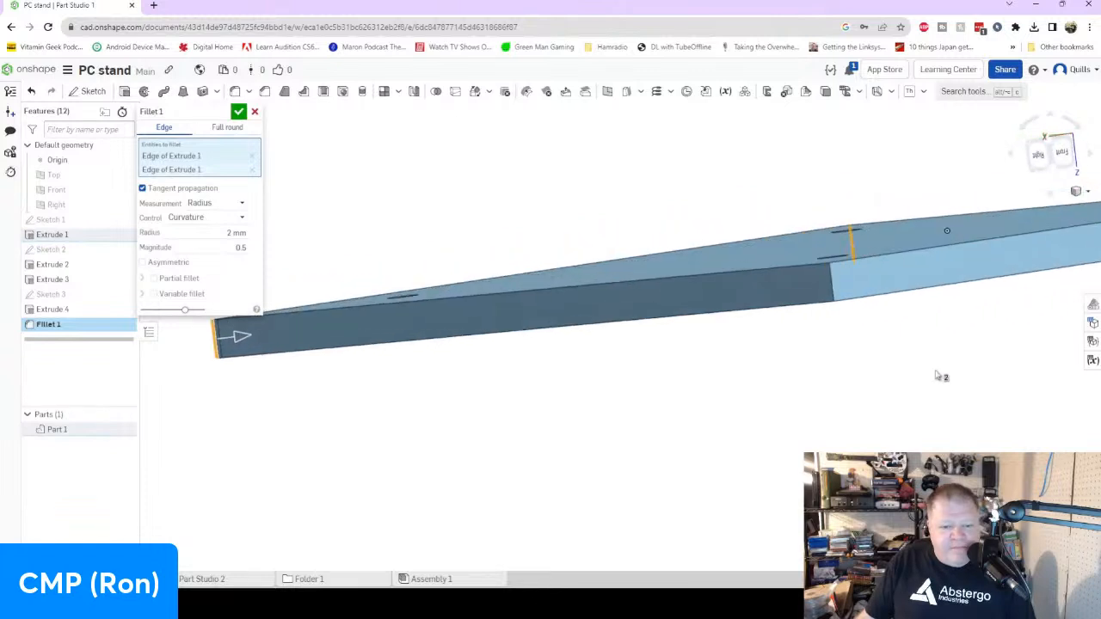
left_click(832, 291)
right_click_drag(1017, 351, 921, 358)
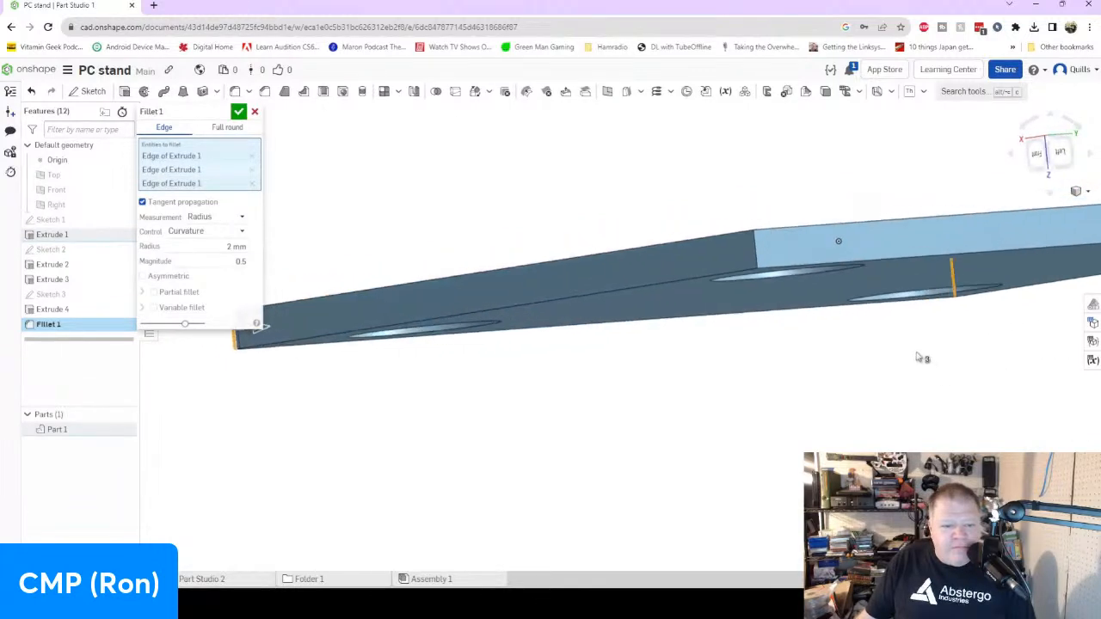
right_click(754, 257)
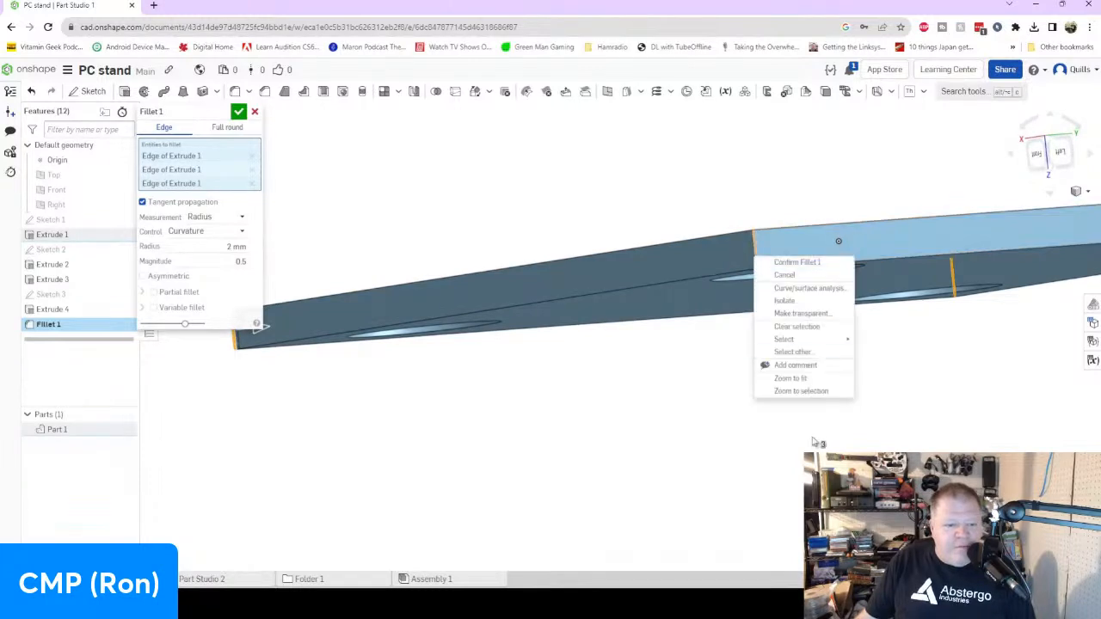
key("Escape")
left_click(756, 255)
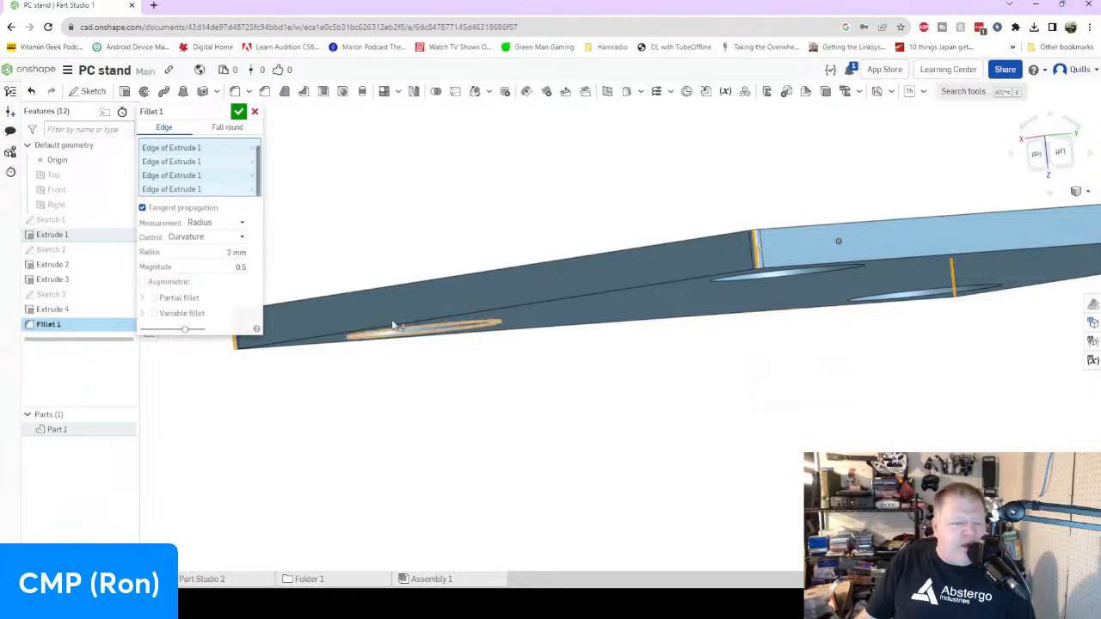
left_click(237, 252)
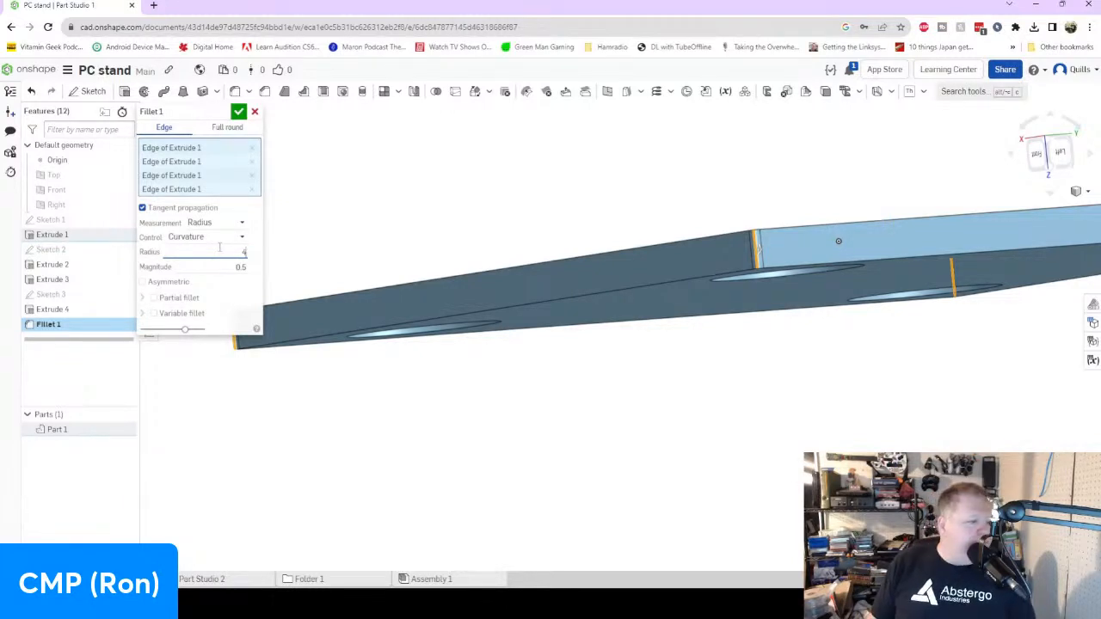
key("Return")
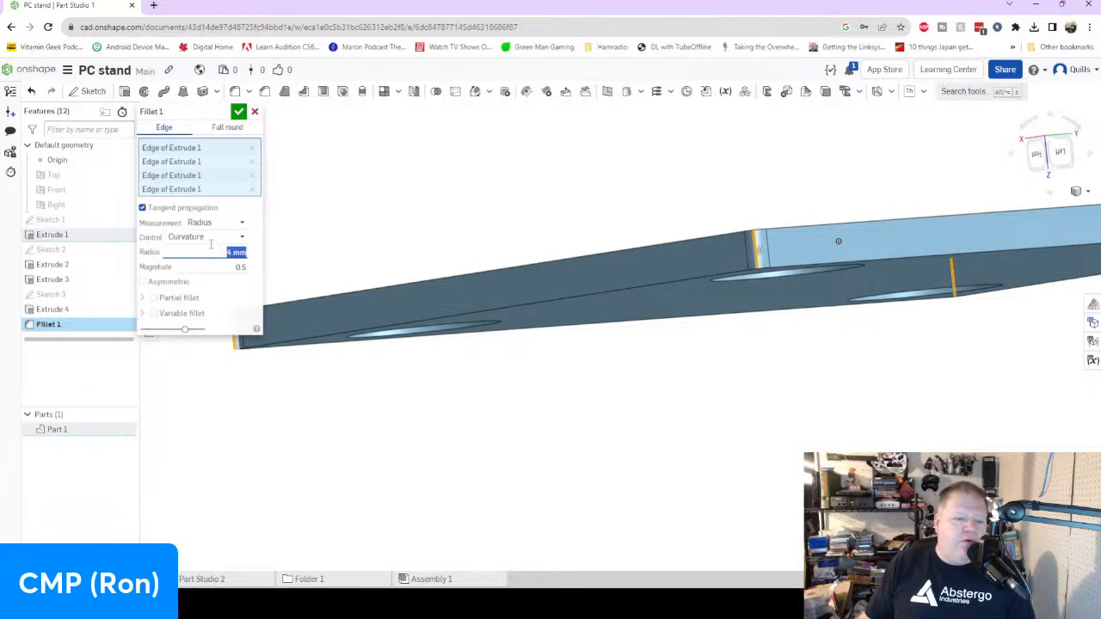
Add the long perimeter edges around both faces of the plate to the 4 mm fillet and finish it.
right_click_drag(541, 410, 568, 449)
right_click_drag(529, 434, 639, 430)
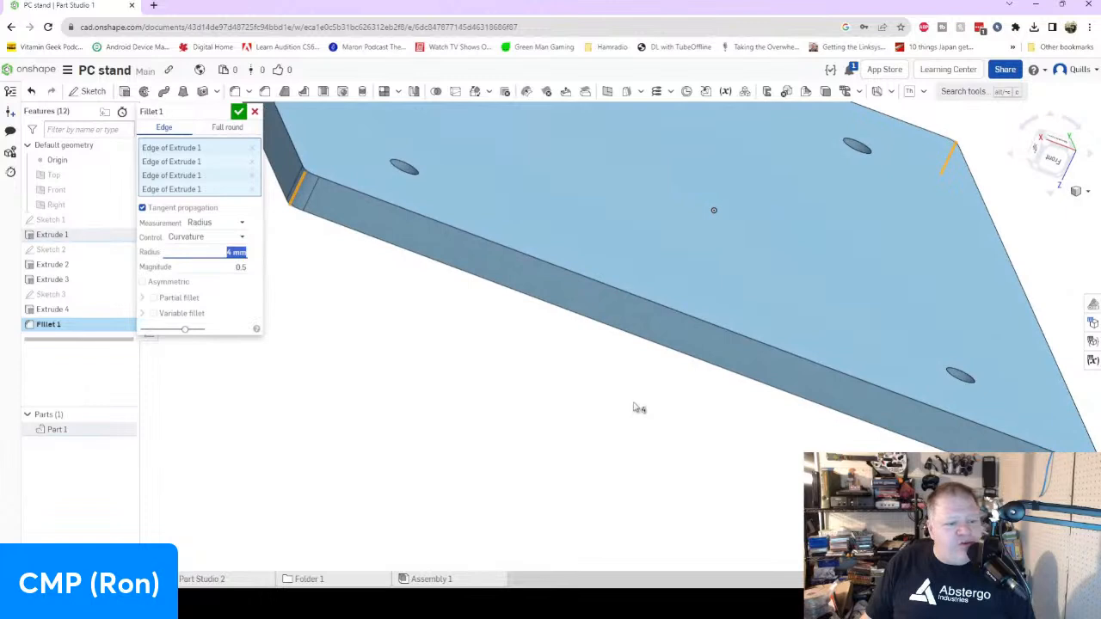
left_click(657, 305)
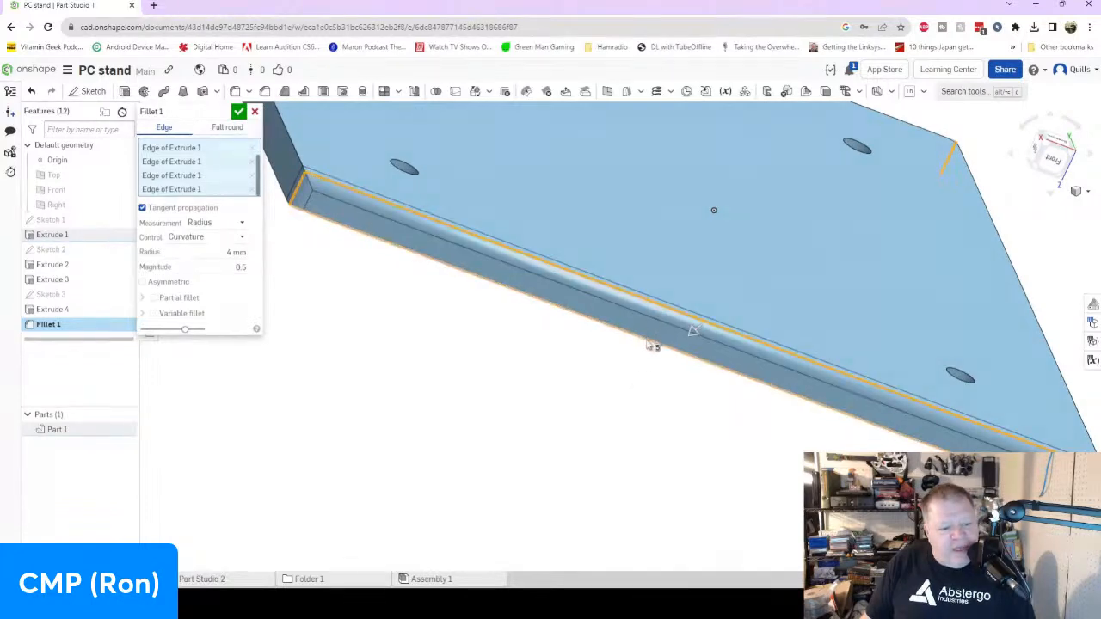
right_click_drag(738, 377, 729, 431)
right_click(799, 454)
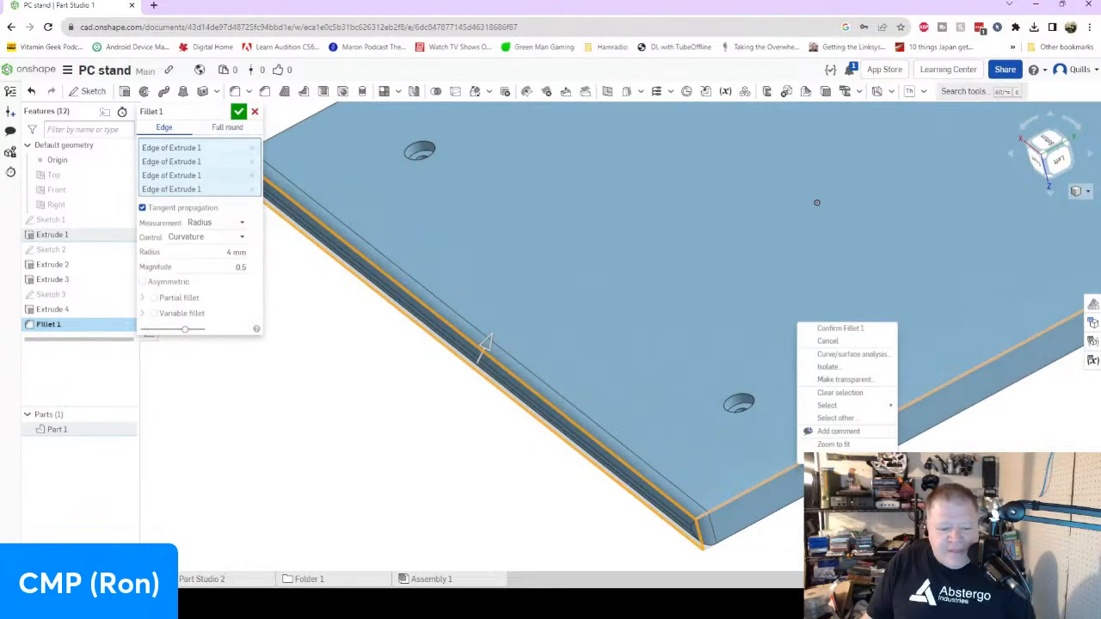
key("Escape")
left_click(1061, 325)
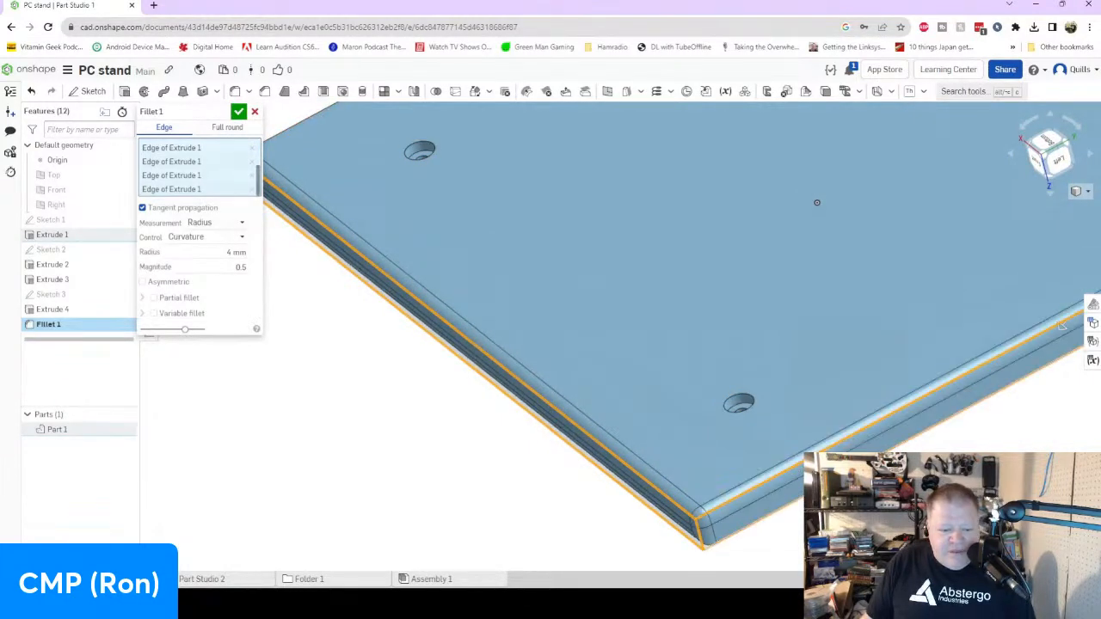
right_click_drag(946, 344, 663, 472)
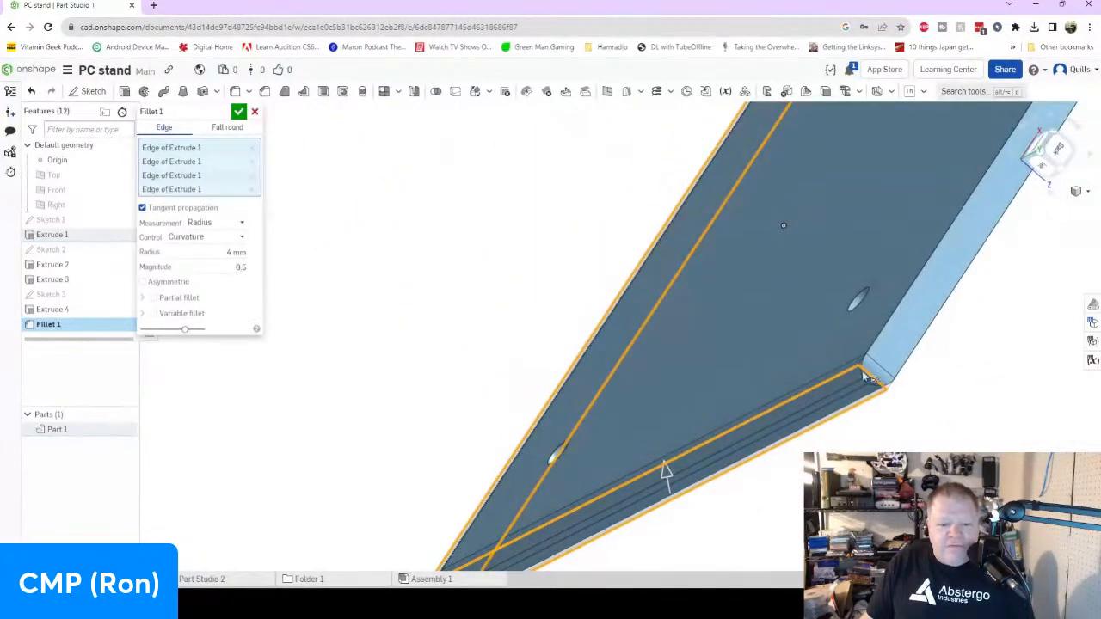
left_click(870, 355)
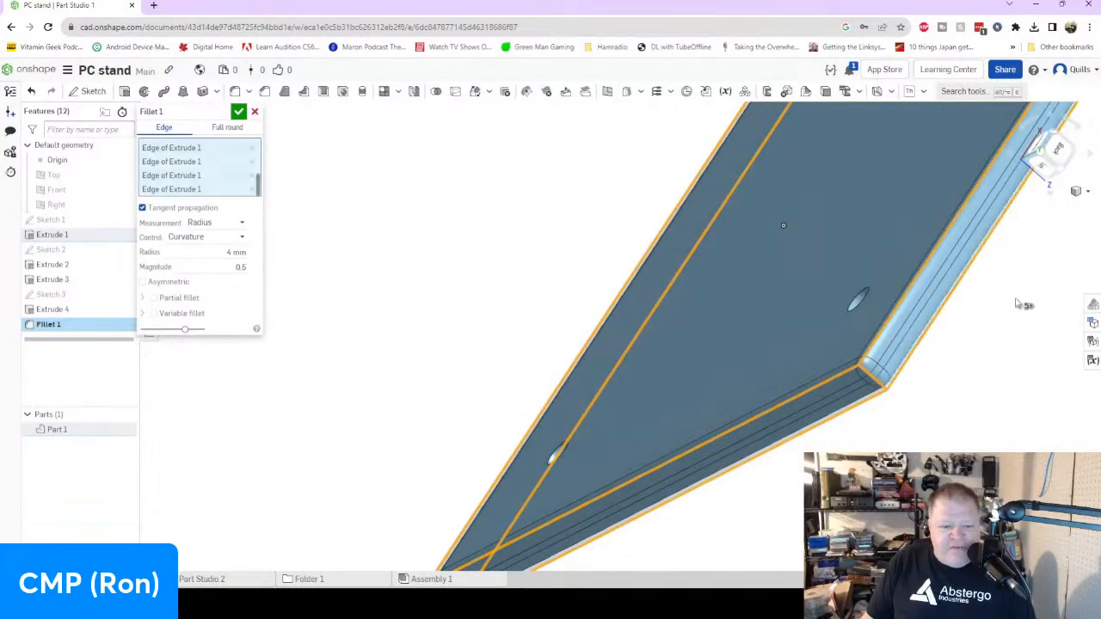
right_click_drag(903, 372, 937, 364)
left_click(833, 363)
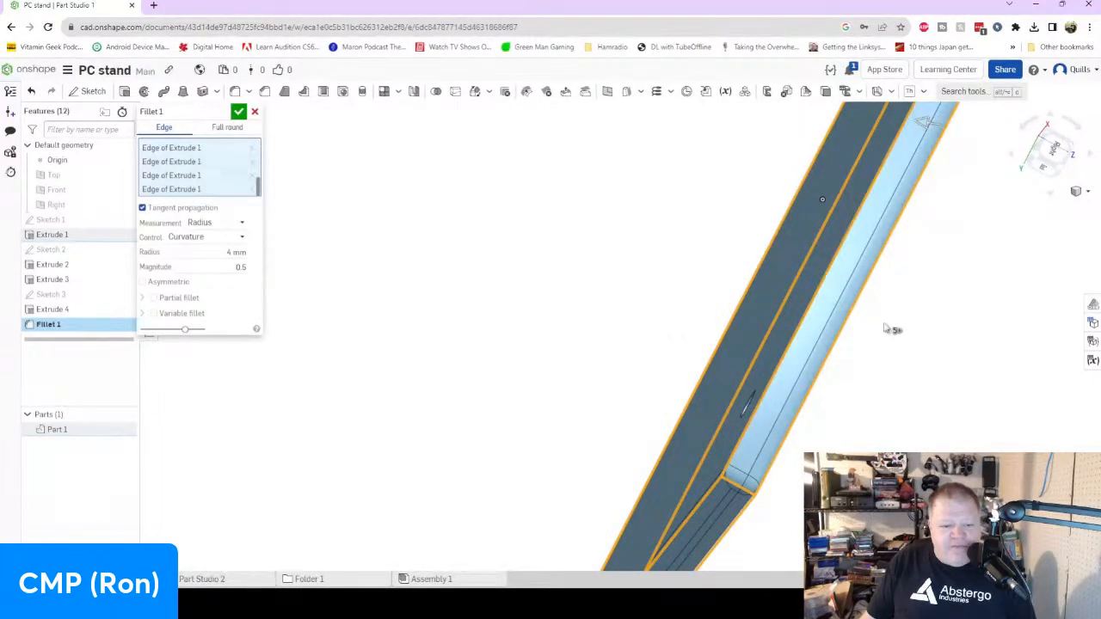
right_click_drag(896, 325, 968, 333)
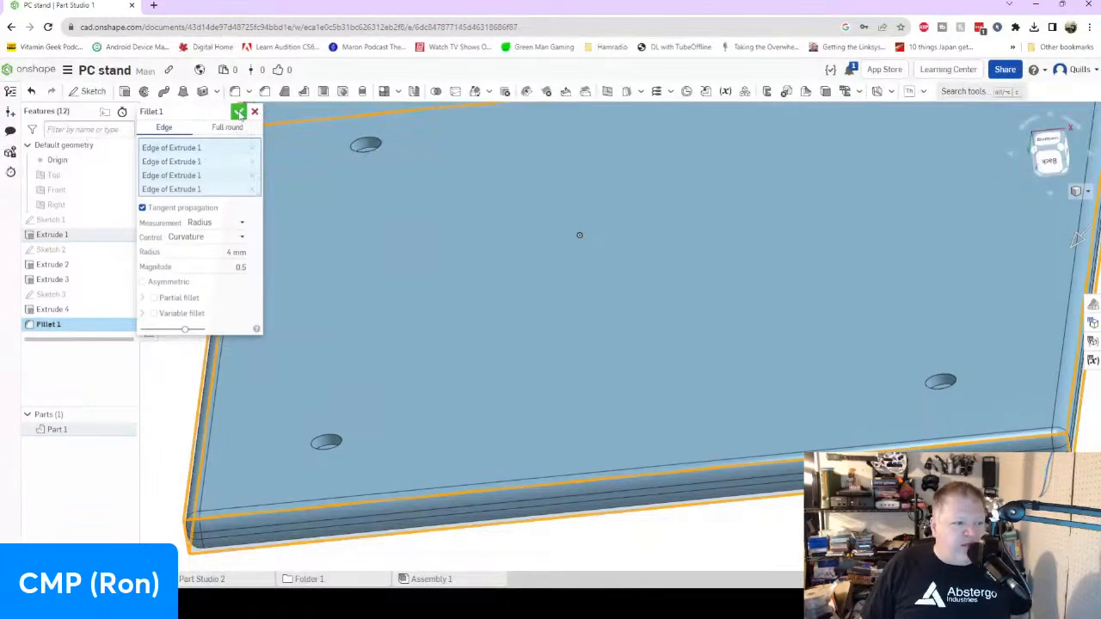
left_click(240, 112)
Check the plate's rounded edges, switch to Part Studio 2 and face the leg's closed end.
right_click_drag(785, 444, 808, 432)
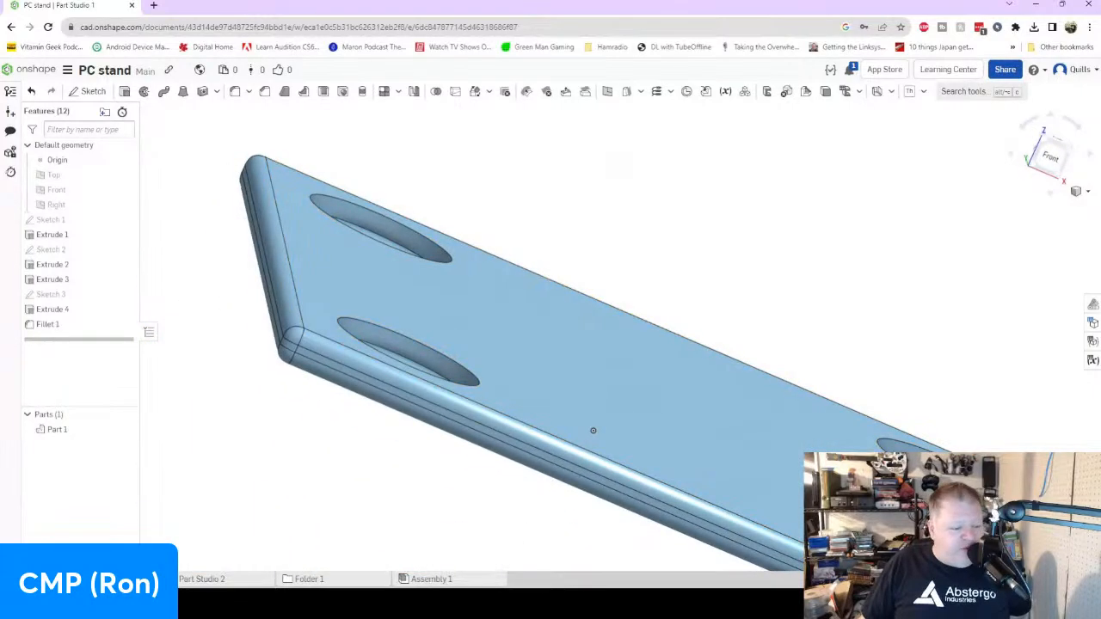
left_click(233, 582)
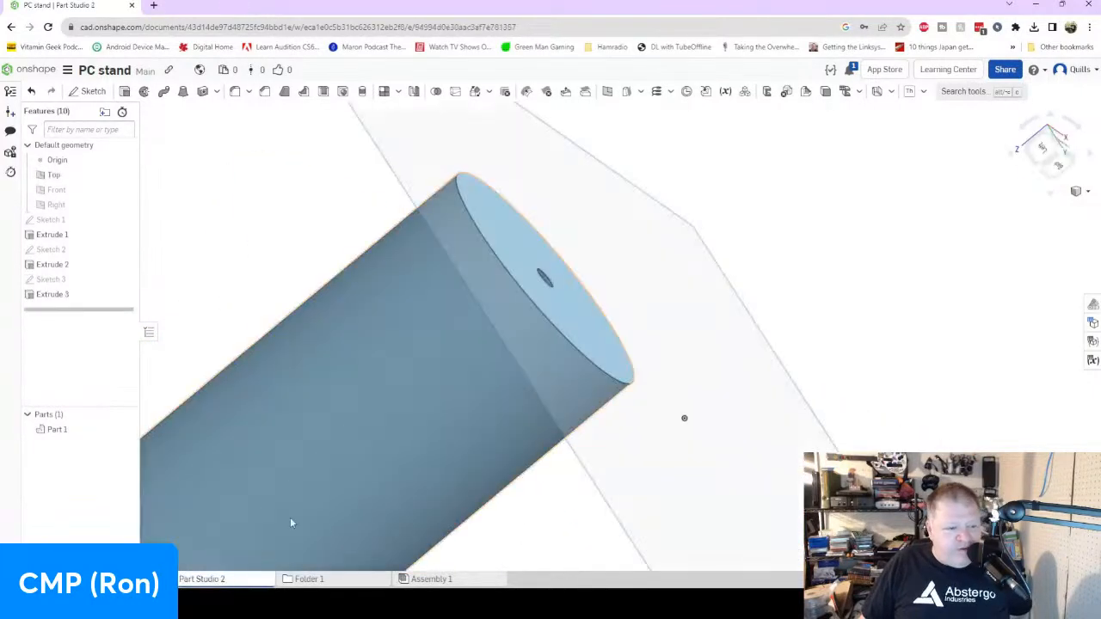
key("shift+6")
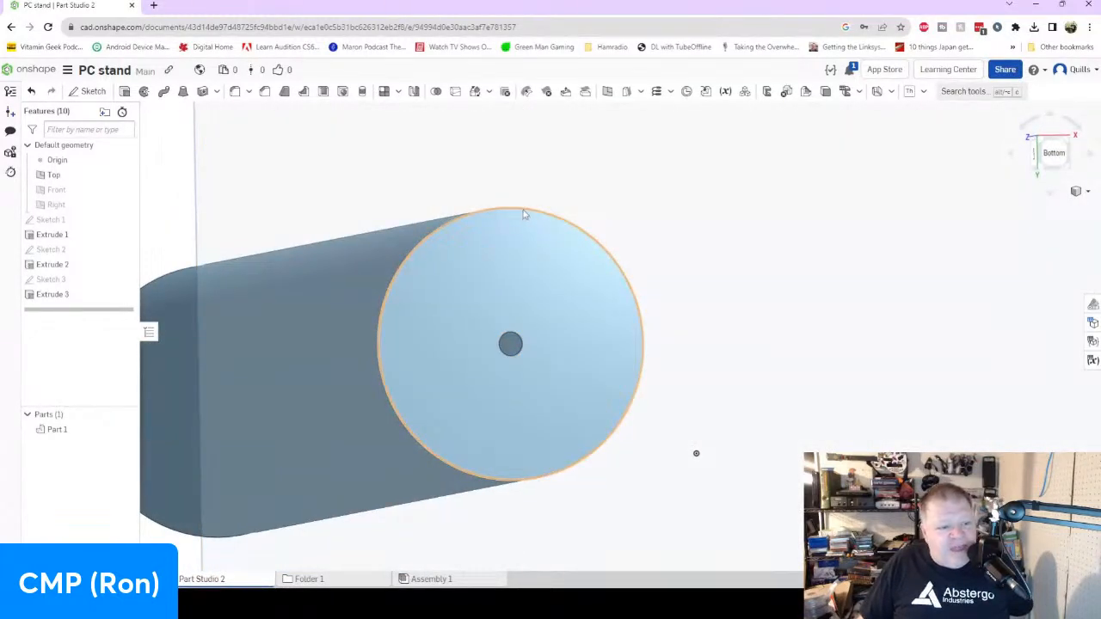
Try a 2 mm, 45-degree chamfer on the outer edge of the leg's closed end.
left_click(524, 214)
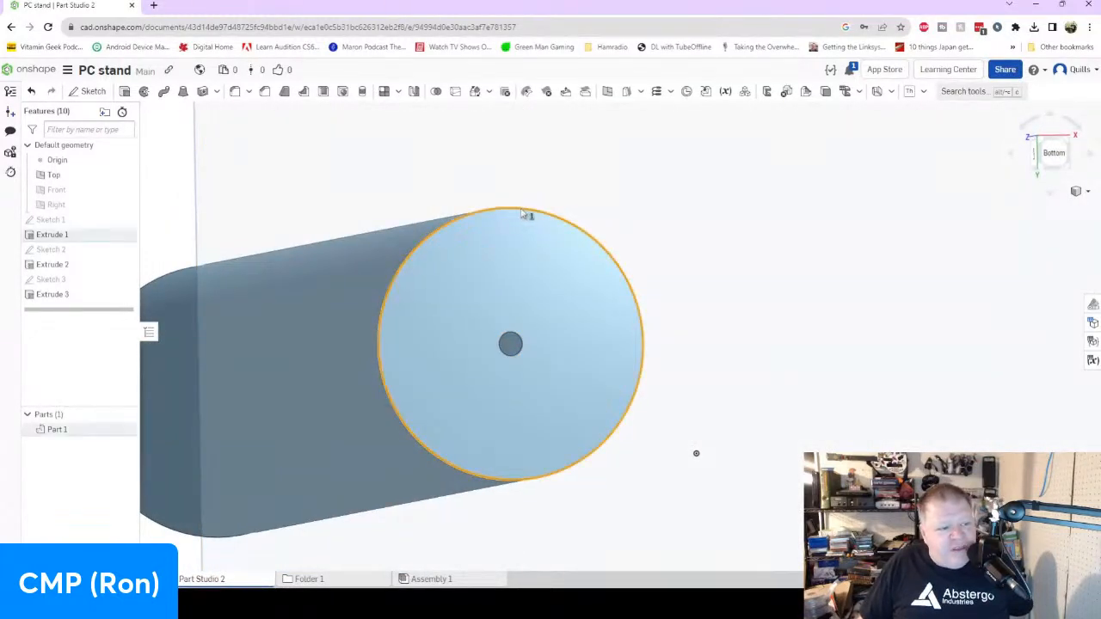
left_click(266, 93)
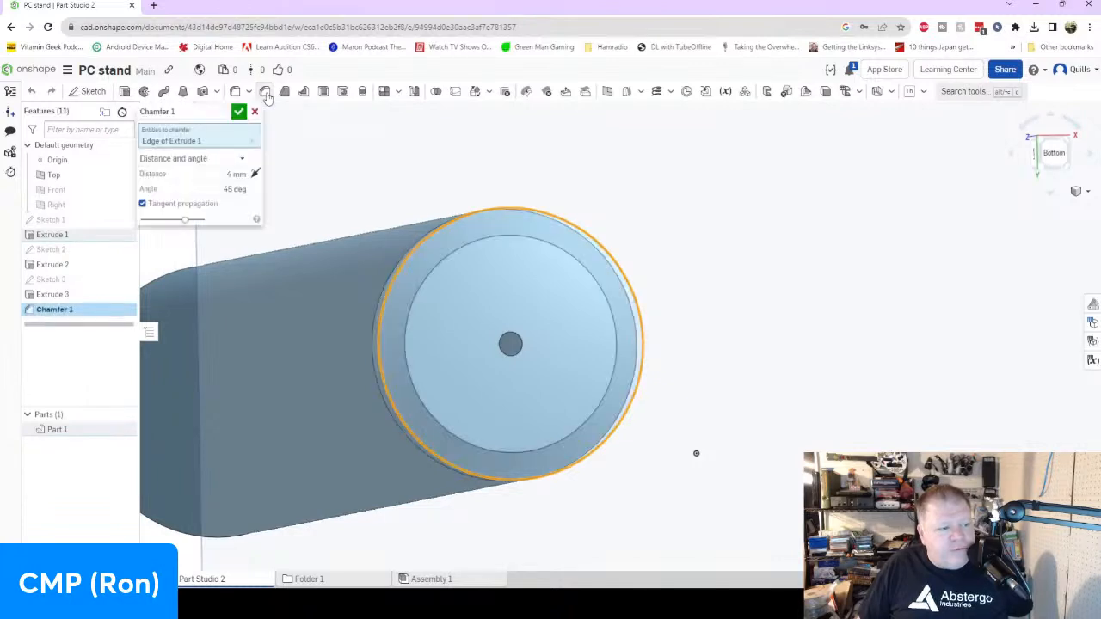
right_click_drag(519, 304, 594, 283)
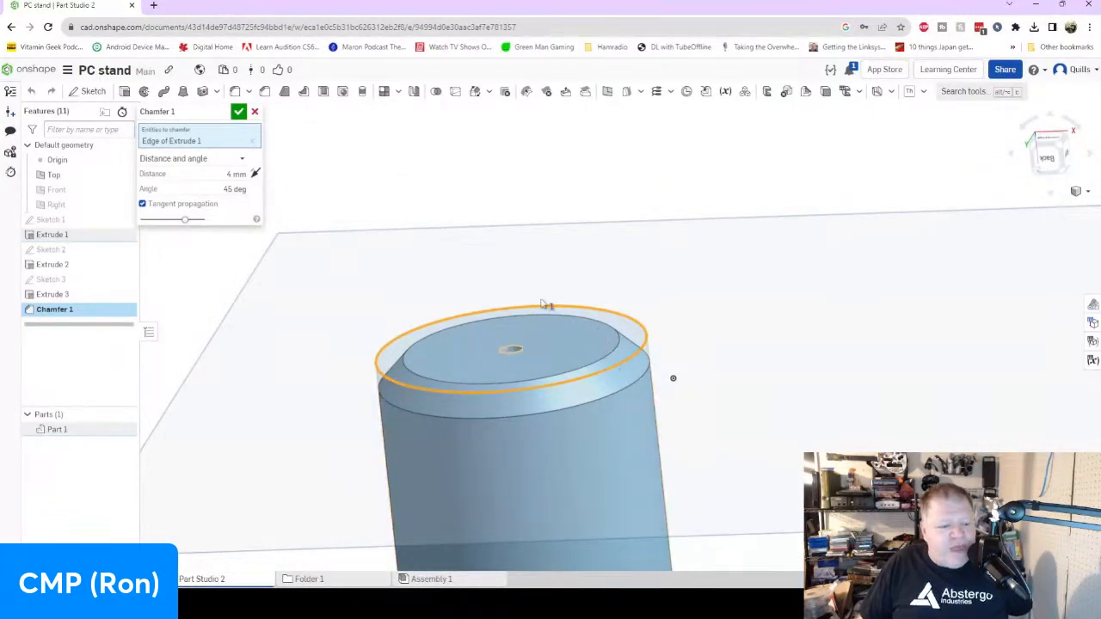
left_click(215, 172)
type("2")
key("Return")
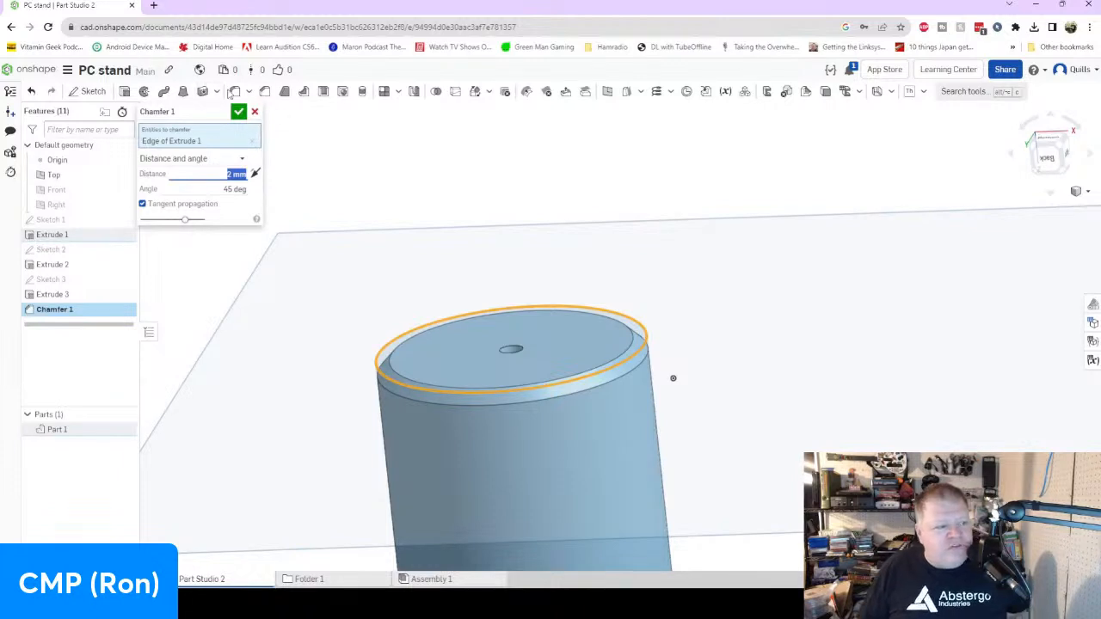
key("Return")
Delete the chamfer from the leg's closed end.
left_click(234, 92)
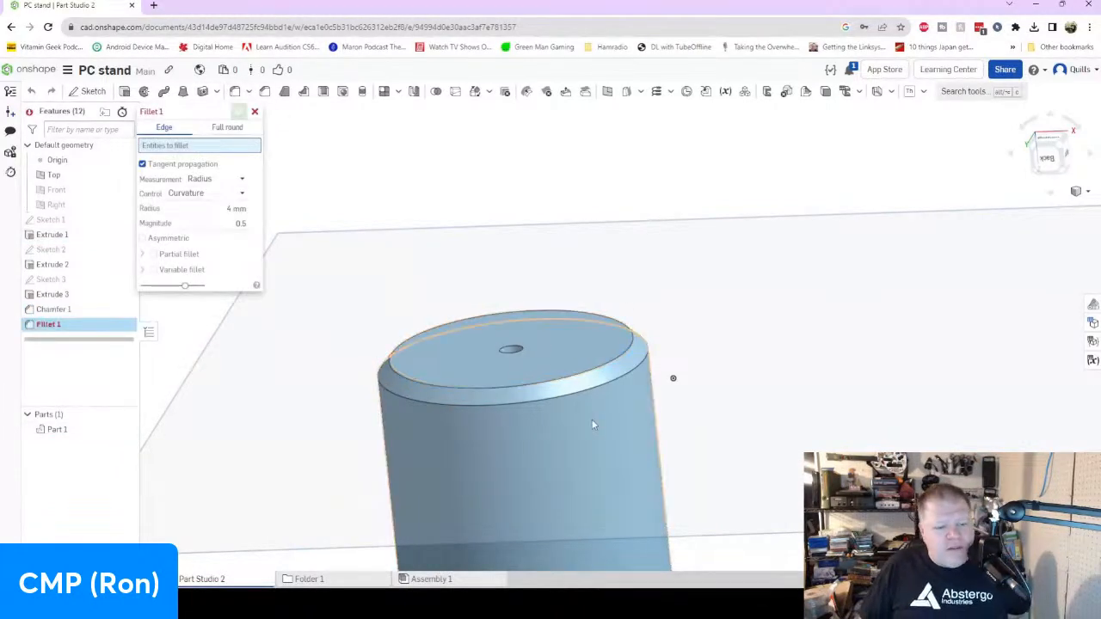
left_click(256, 111)
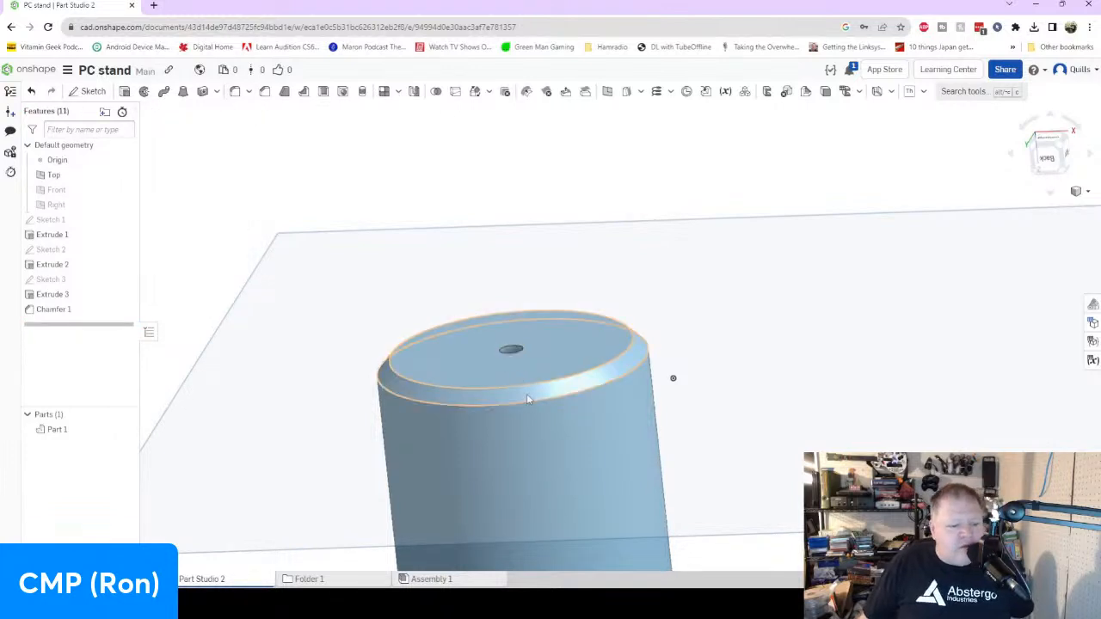
left_click(66, 312)
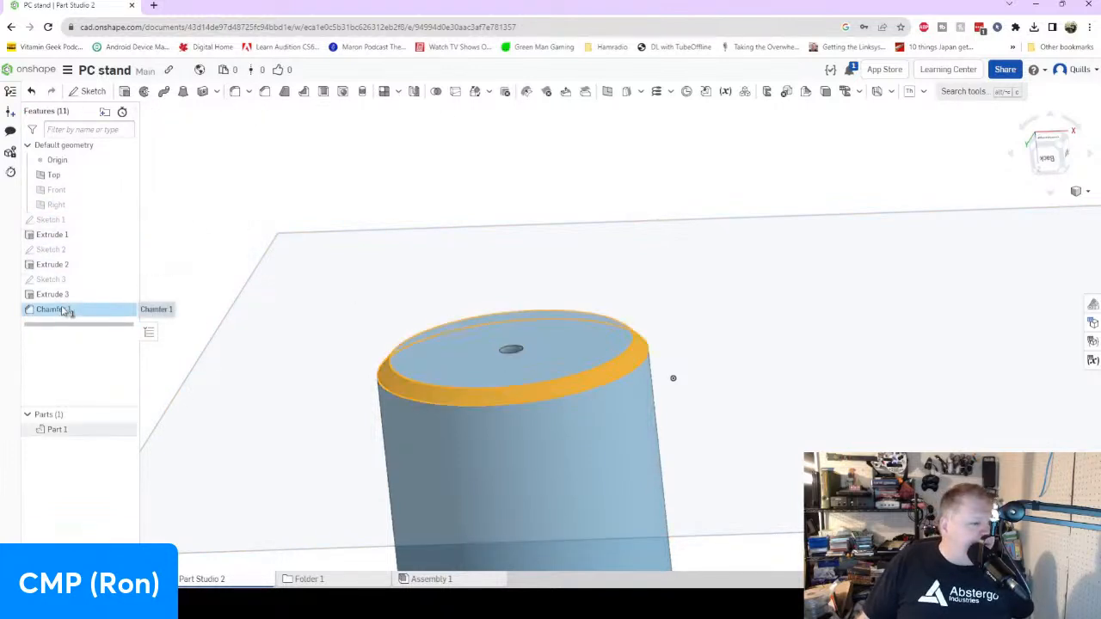
key("Delete")
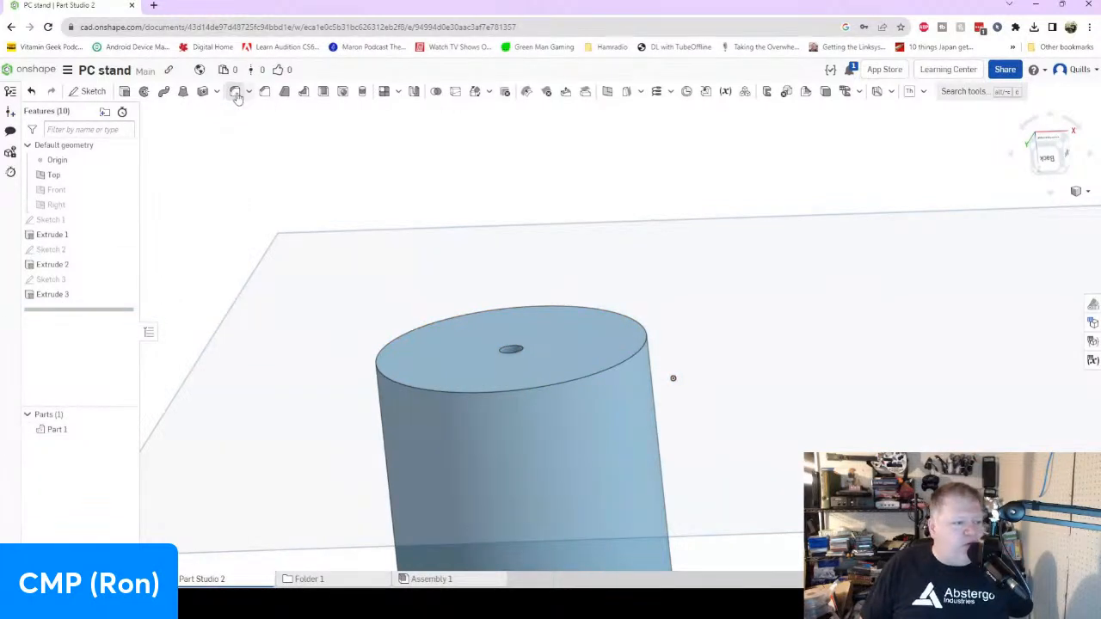
Try a 4 mm fillet on the leg's closed end face and its centre hole, and clear both selections.
left_click(235, 91)
left_click(475, 387)
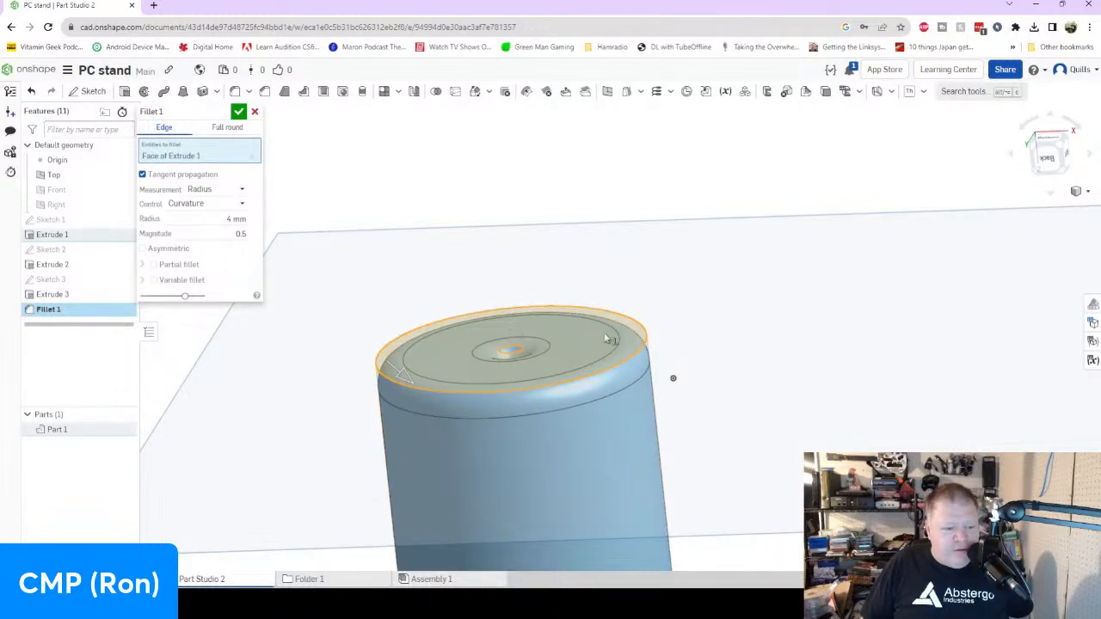
right_click_drag(675, 379, 700, 446)
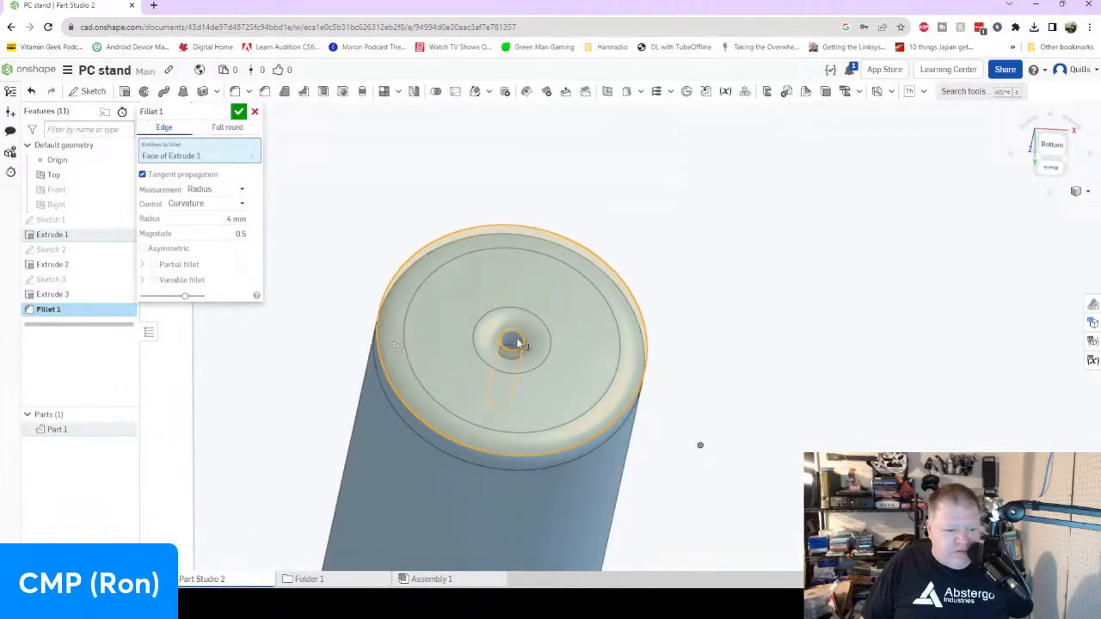
left_click(519, 341)
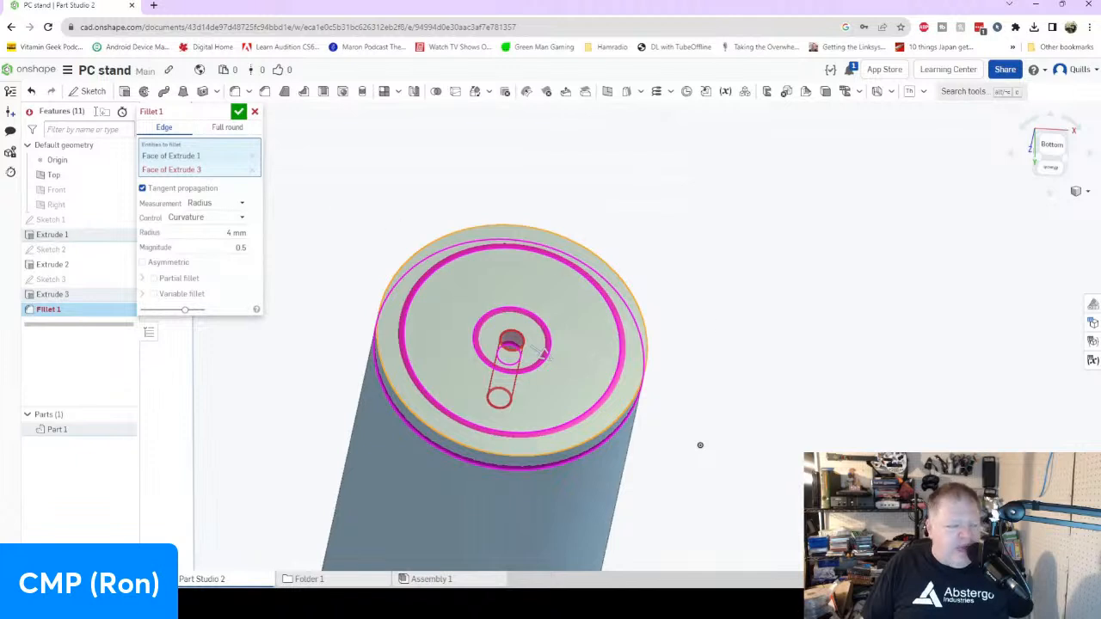
left_click(252, 170)
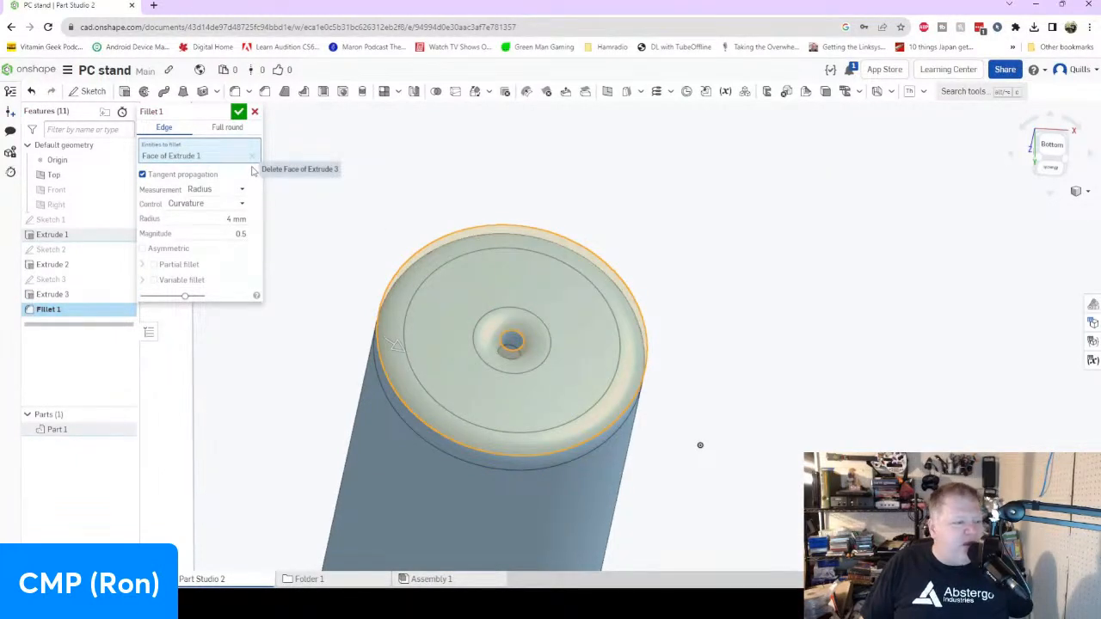
left_click(252, 154)
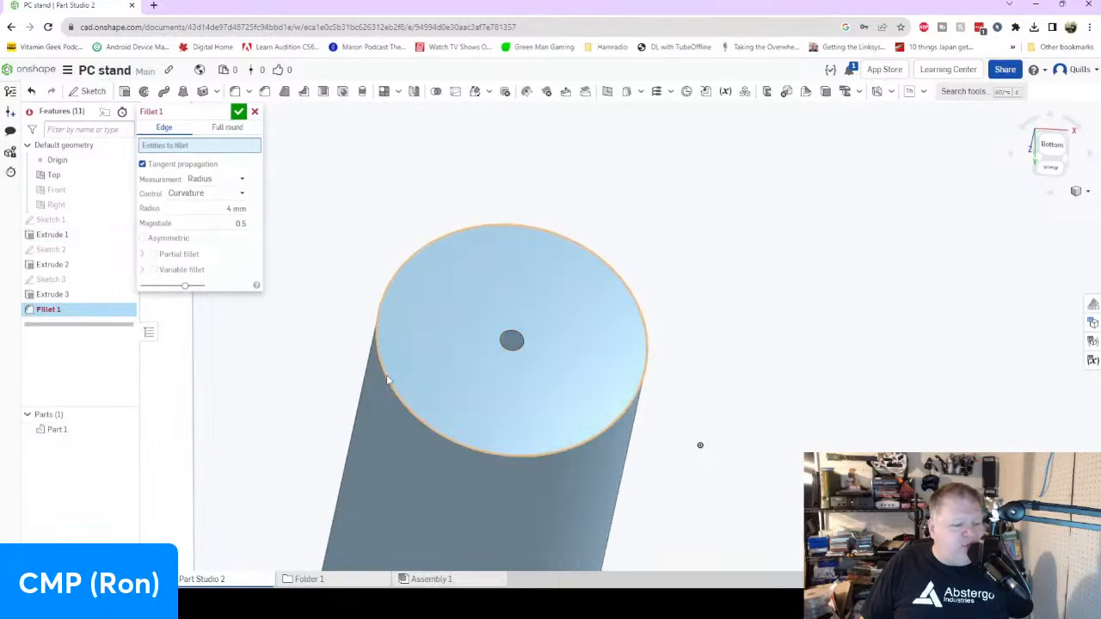
Fillet the outer edge of the leg's closed end with a 2 mm radius.
left_click(387, 380)
right_click_drag(712, 305, 634, 283)
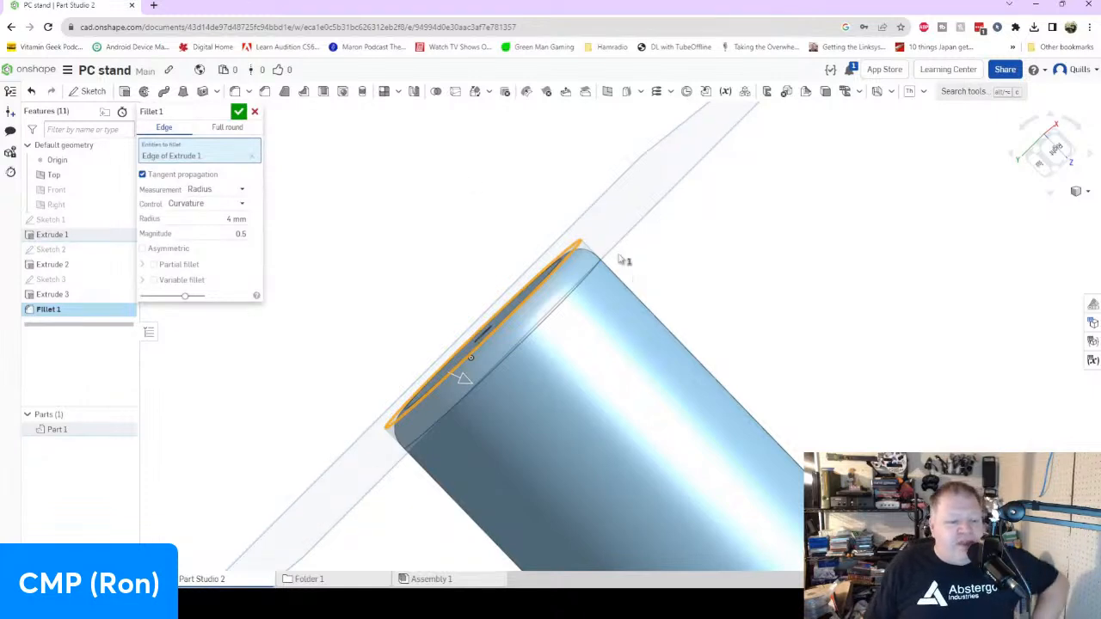
right_click_drag(728, 327, 702, 411)
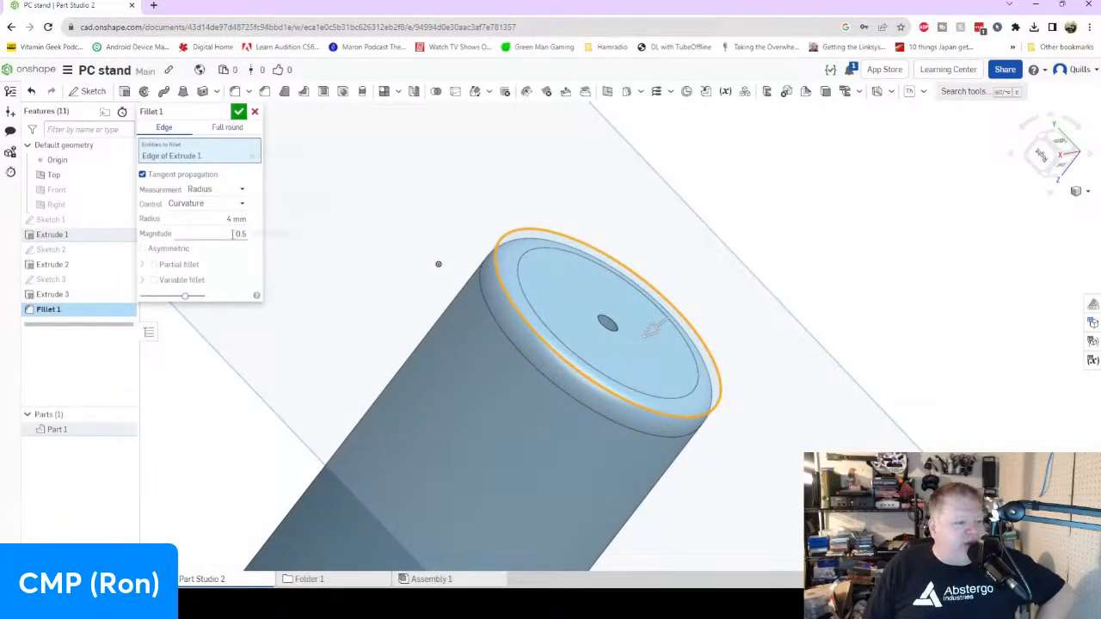
left_click(239, 220)
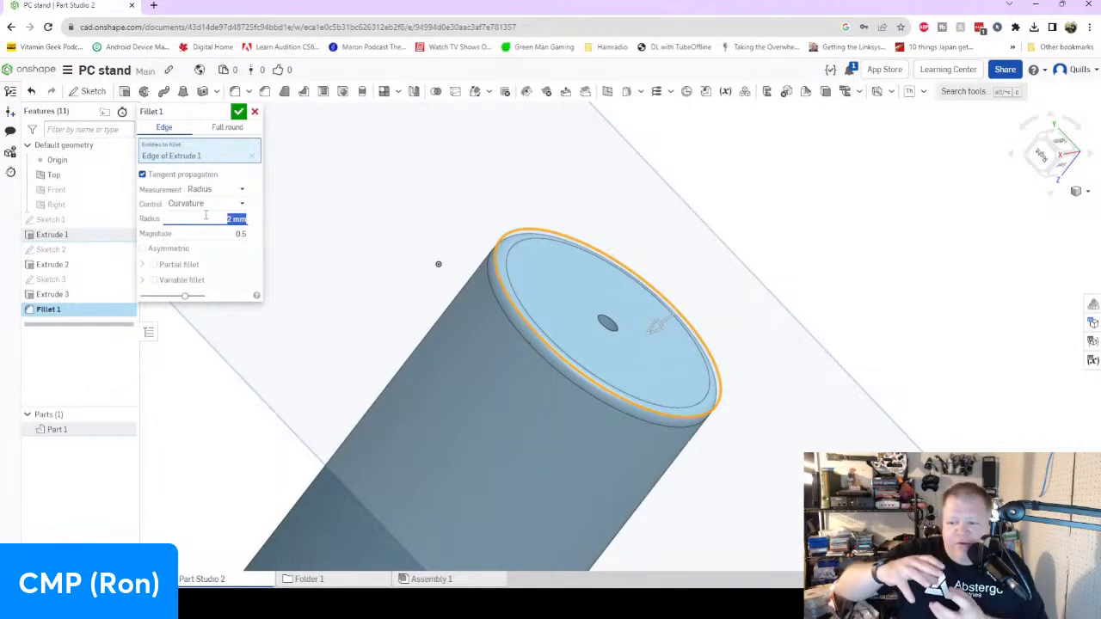
left_click(779, 418)
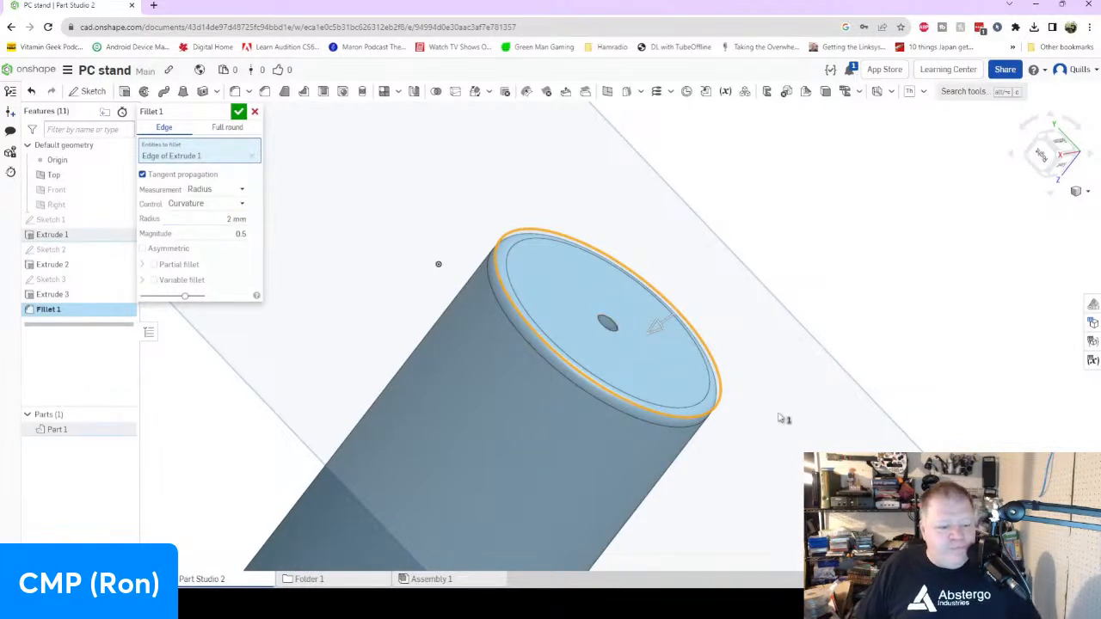
left_click(240, 112)
right_click_drag(830, 490, 607, 506)
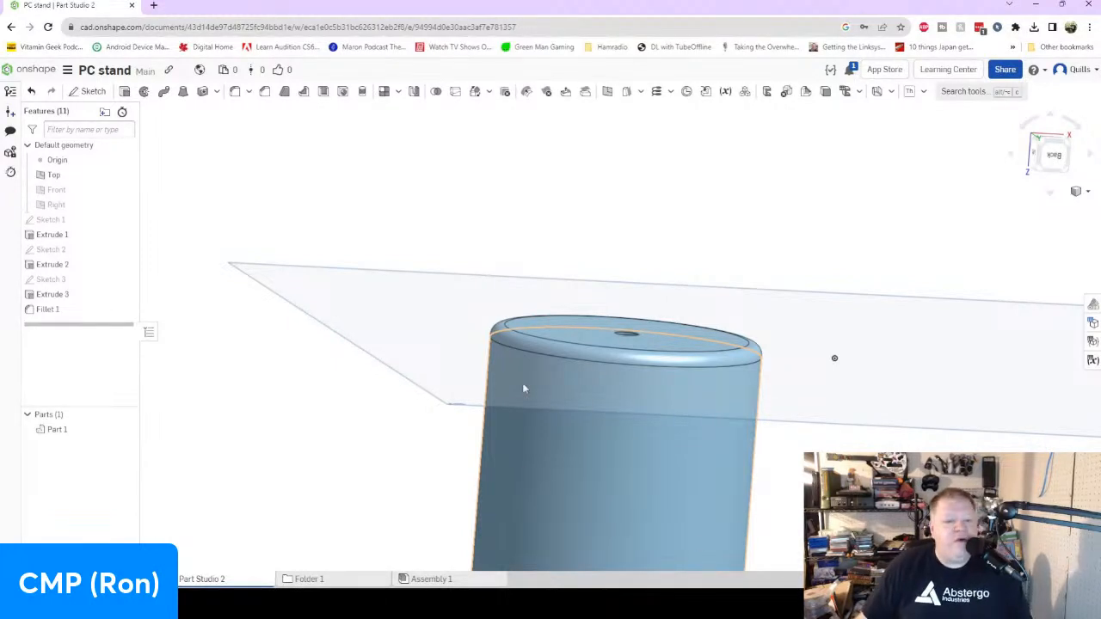
Leave the PC stand for the documents list and open the Printer box document.
left_click(26, 69)
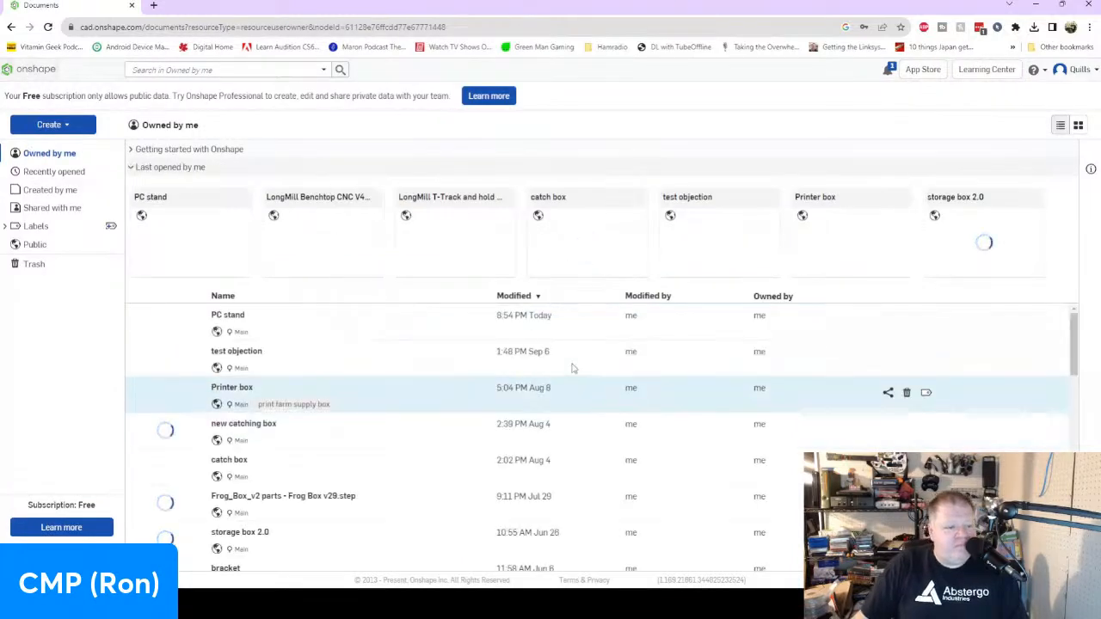
scroll(482, 346, "down", 3)
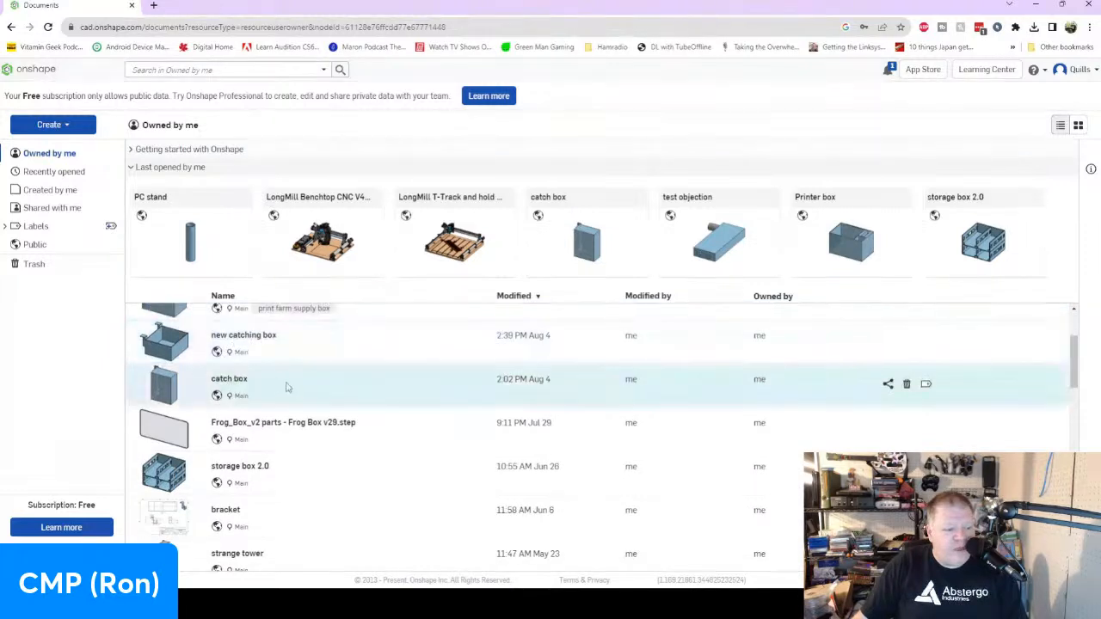
scroll(293, 447, "up", 1)
scroll(299, 431, "up", 2)
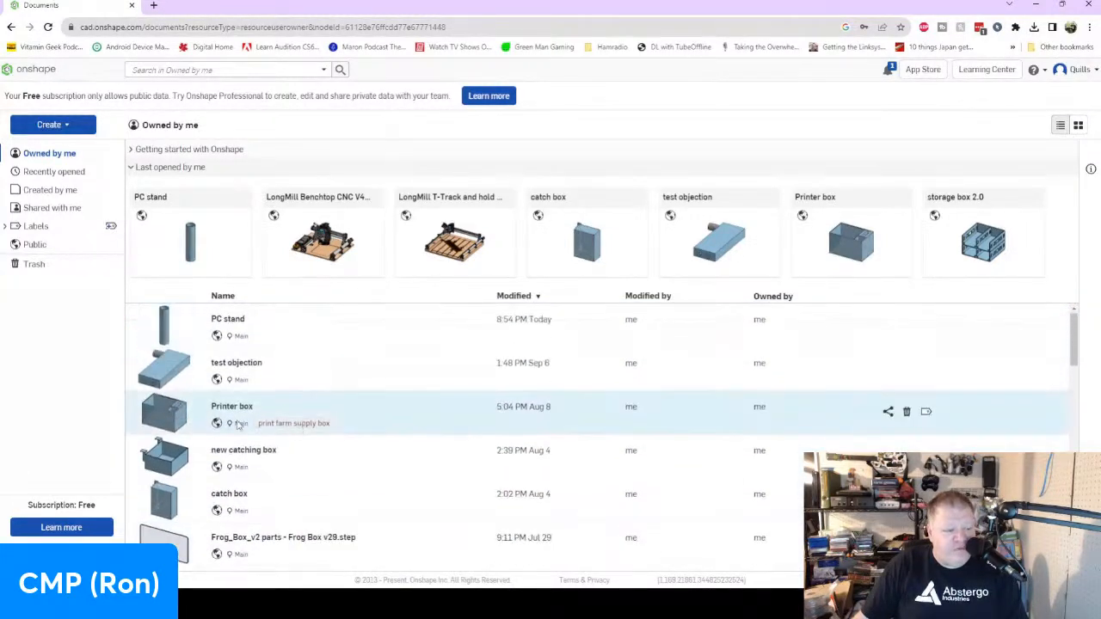
left_click(249, 417)
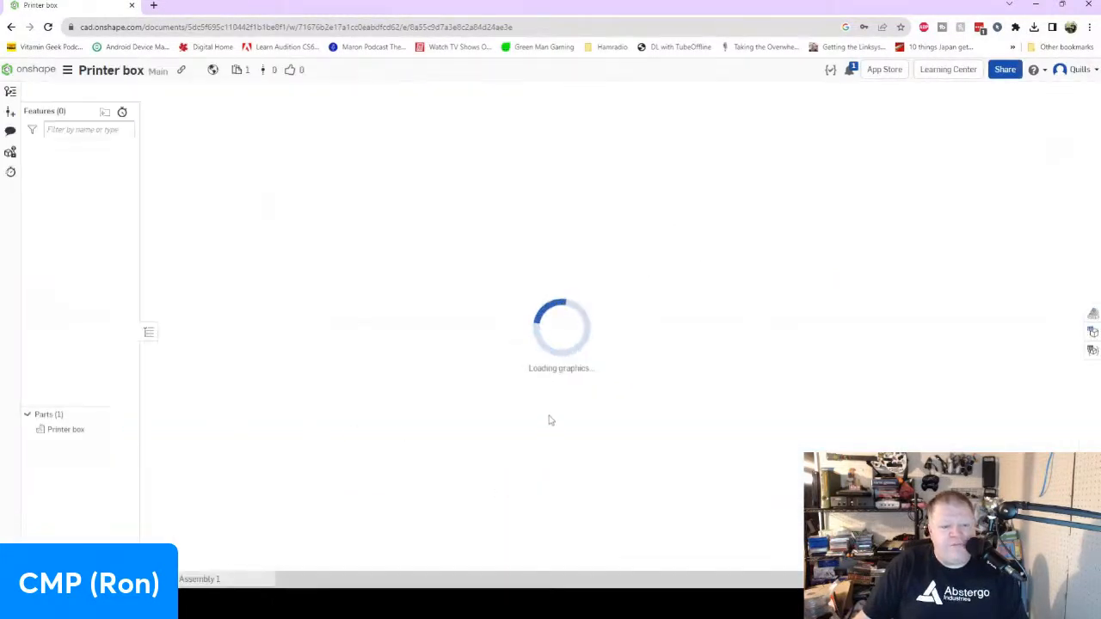
Examine the Printer box's compartments, outer walls and the hook-shaped mounts on its back wall.
right_click_drag(777, 383, 753, 416)
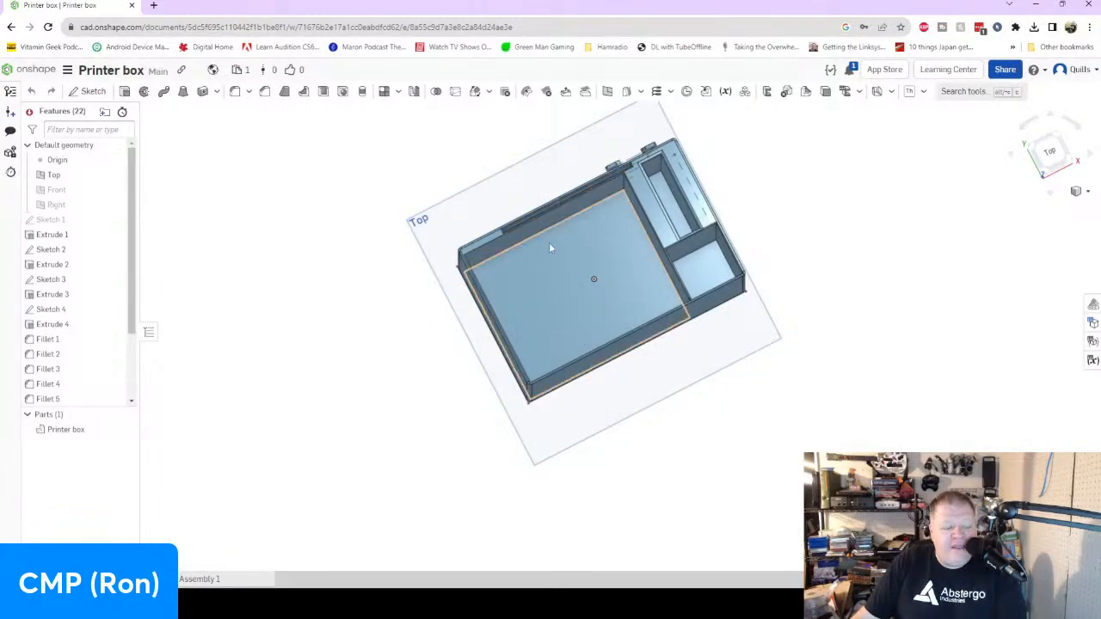
scroll(554, 230, "up", 5)
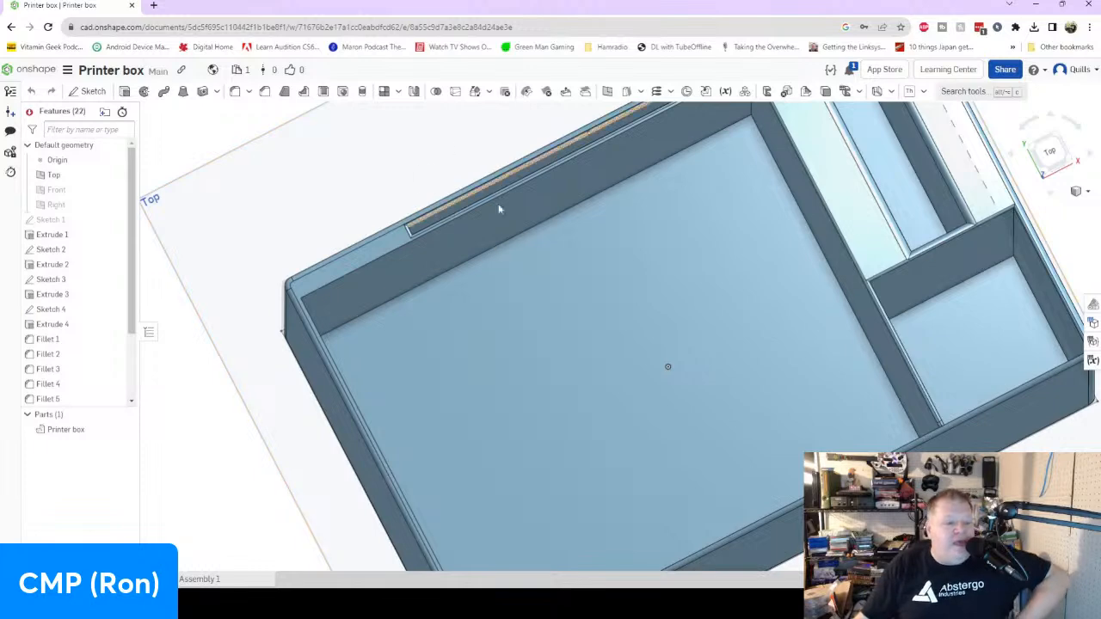
right_click_drag(715, 397, 714, 332)
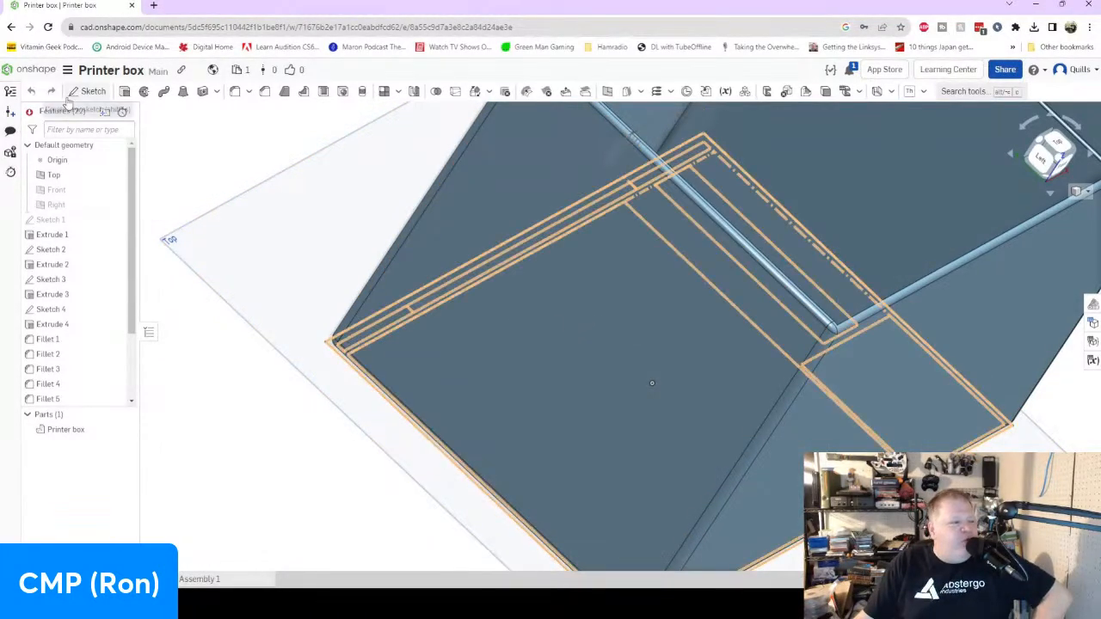
right_click_drag(634, 315, 784, 522)
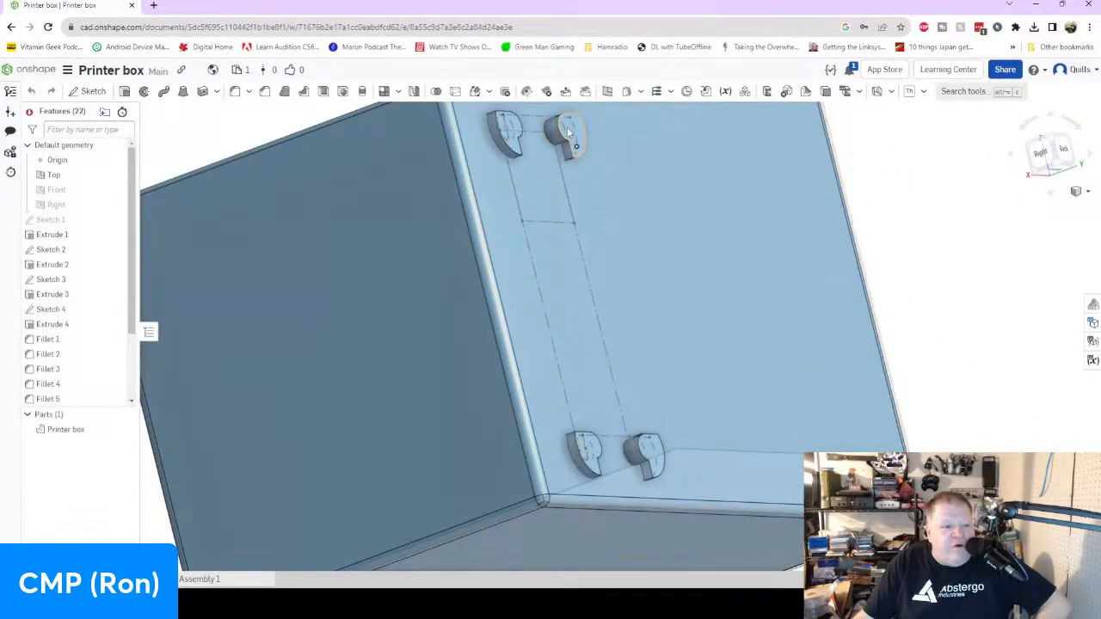
right_click_drag(251, 270, 292, 307)
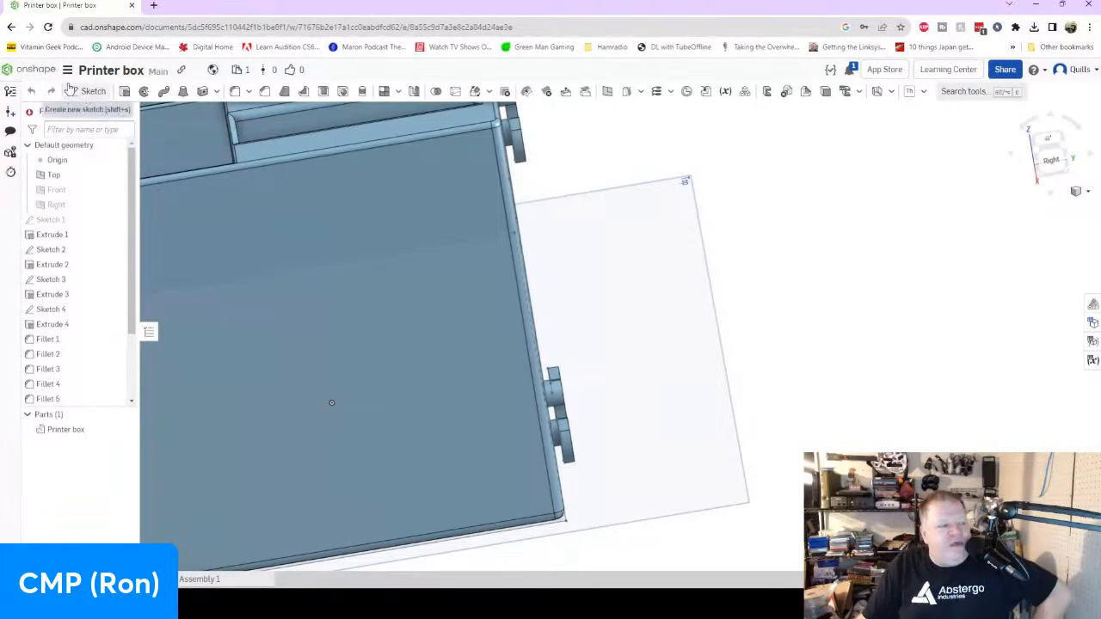
Return to the documents list and look through the owned designs, from the newest to the oldest.
left_click(32, 72)
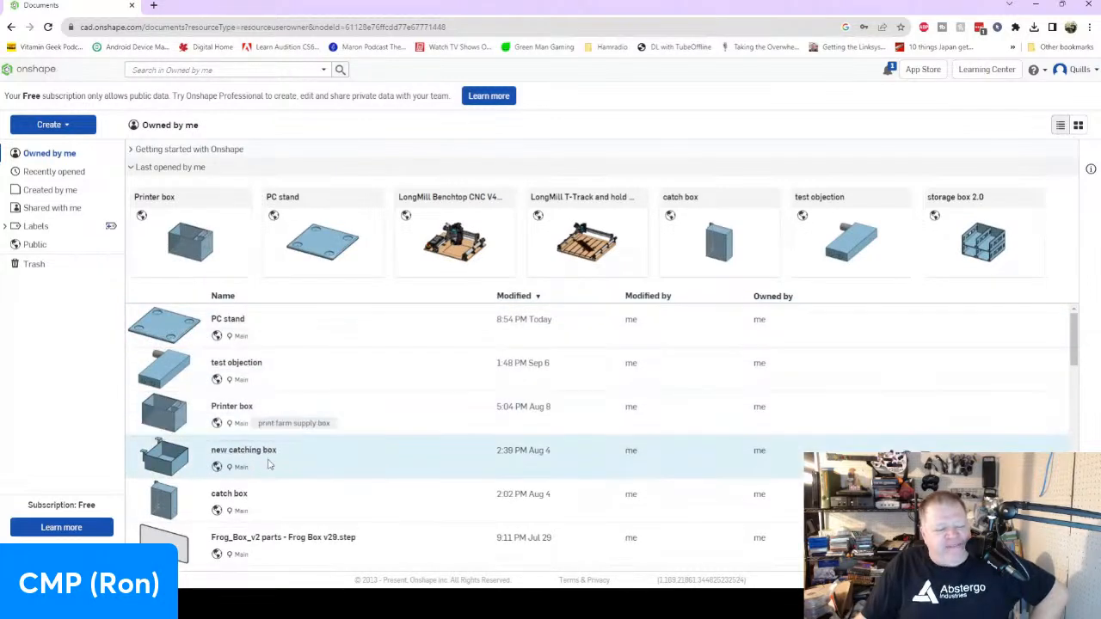
scroll(283, 438, "down", 4)
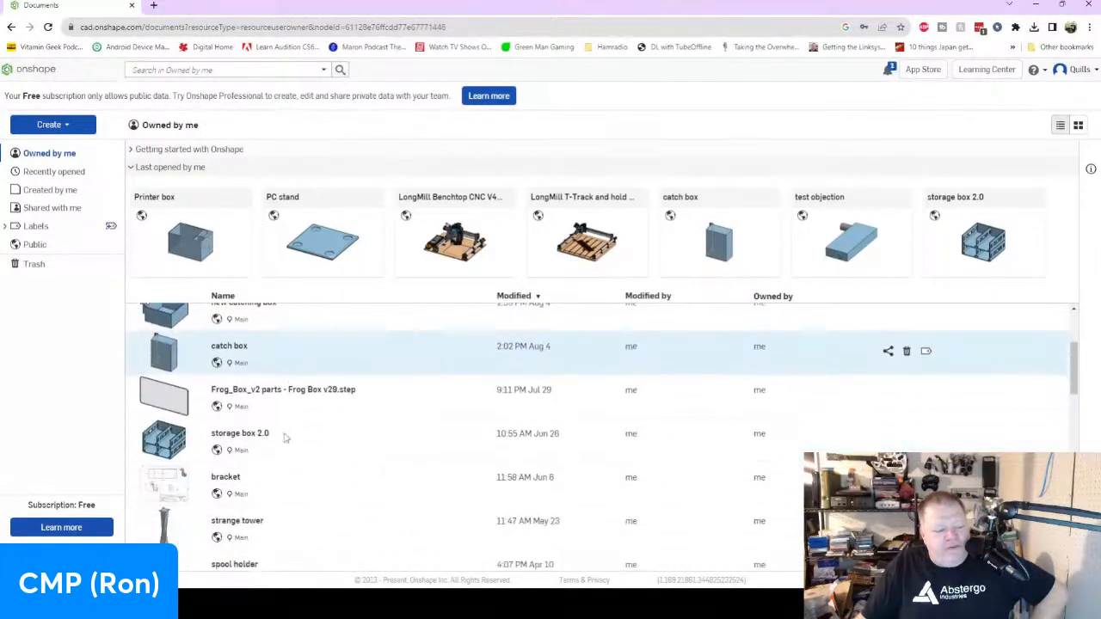
scroll(284, 437, "down", 3)
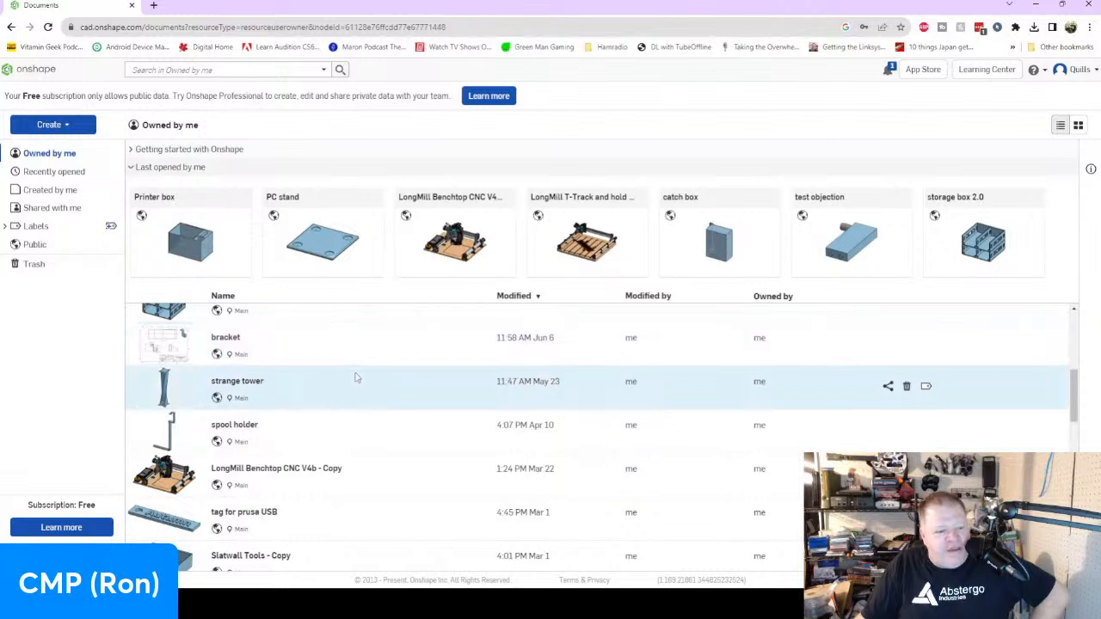
scroll(347, 393, "down", 8)
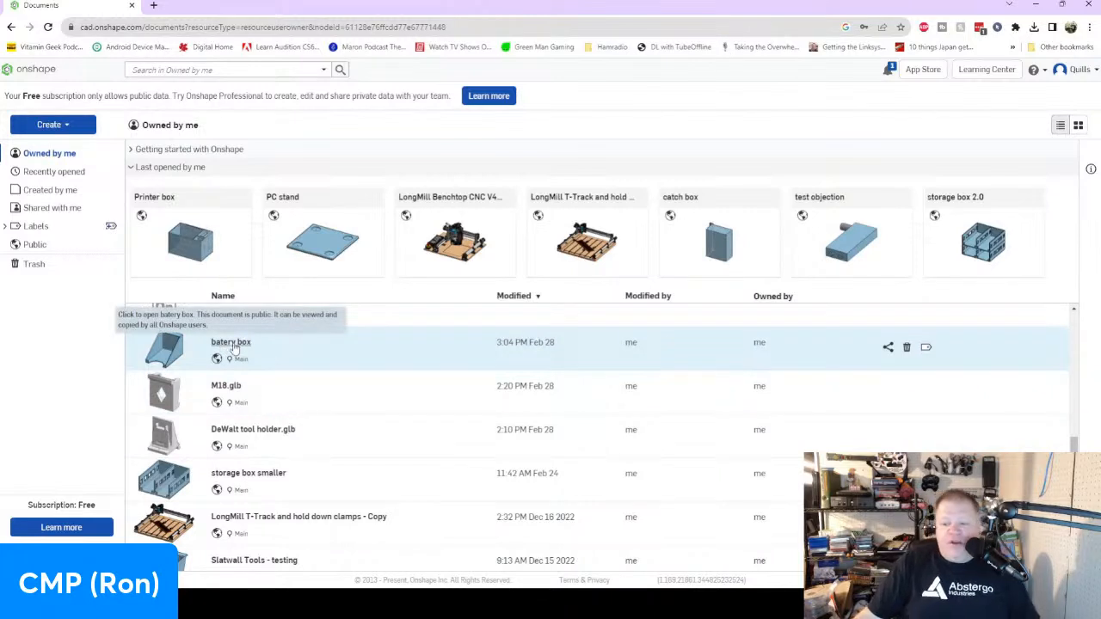
scroll(284, 387, "down", 4)
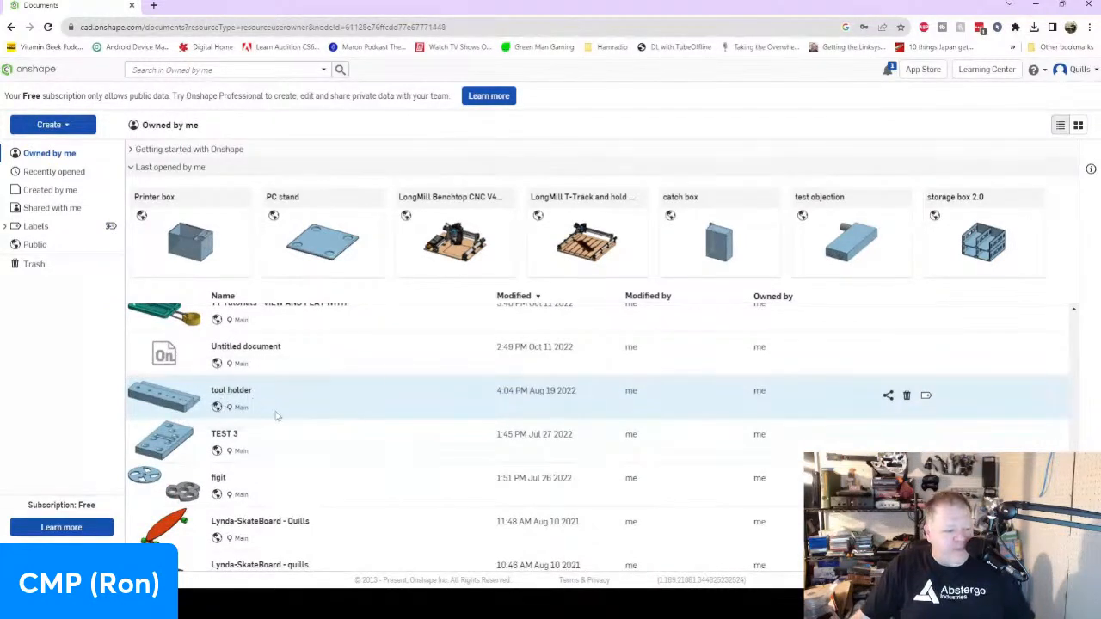
scroll(339, 468, "down", 1)
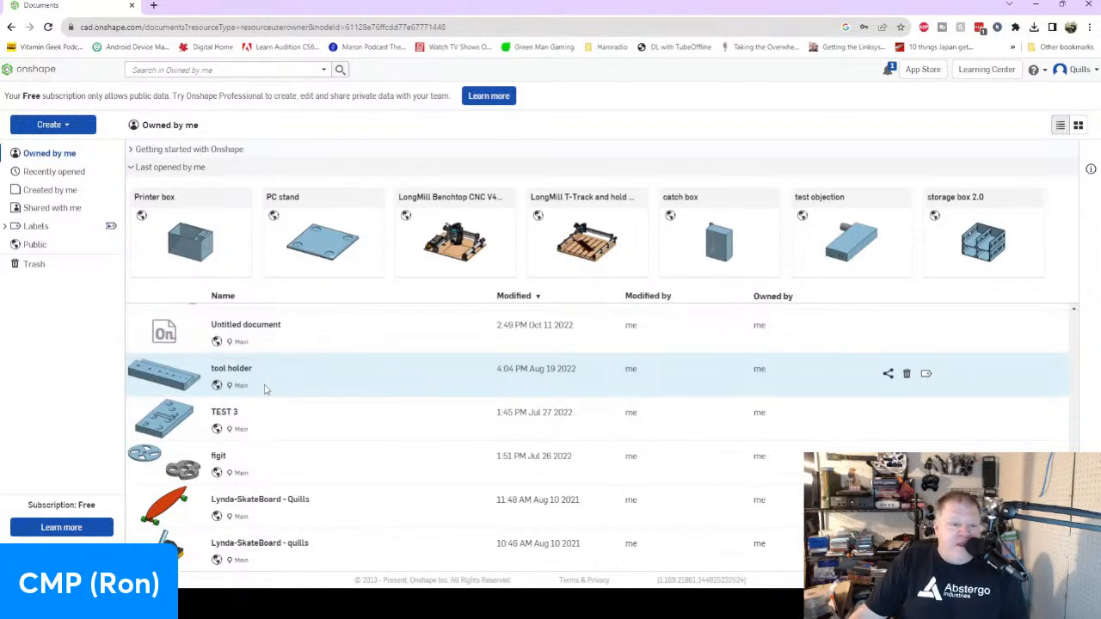
scroll(267, 388, "up", 3)
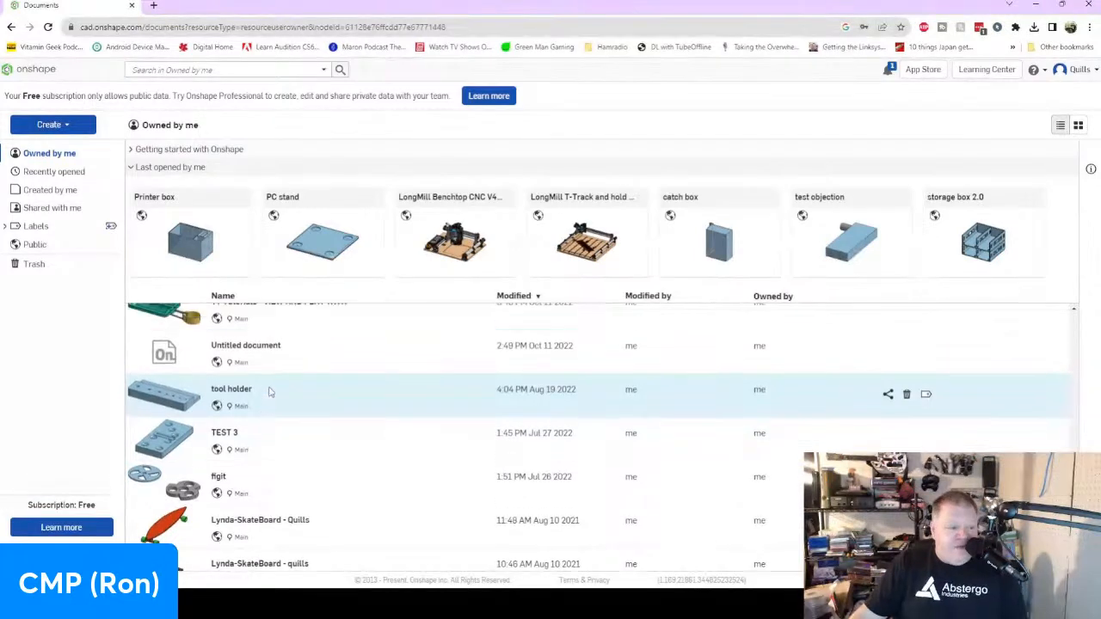
scroll(269, 392, "up", 3)
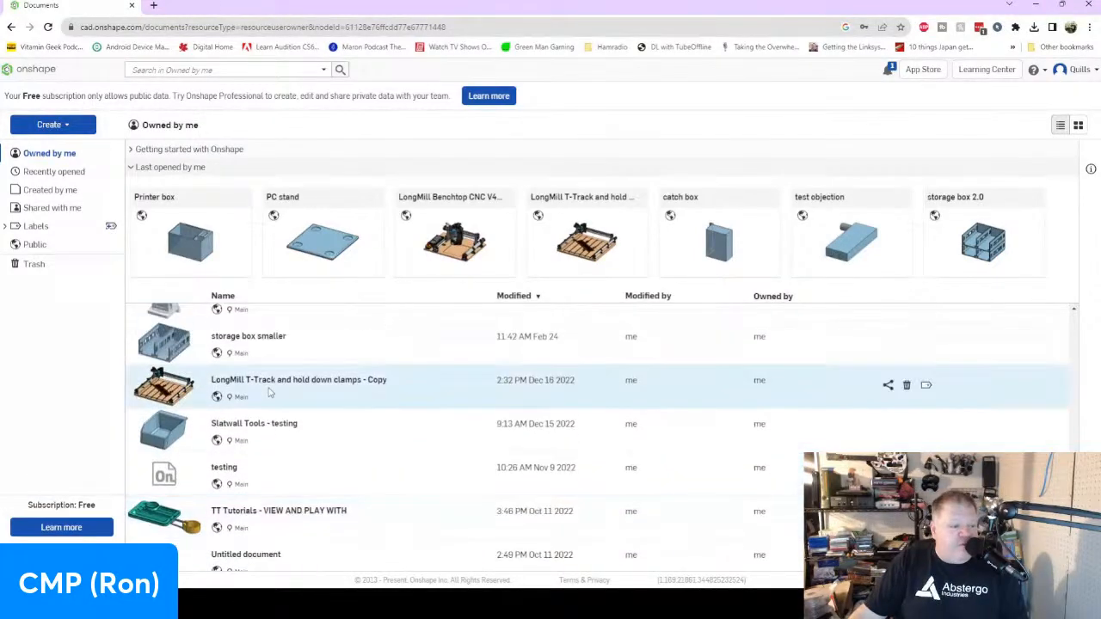
scroll(310, 446, "up", 15)
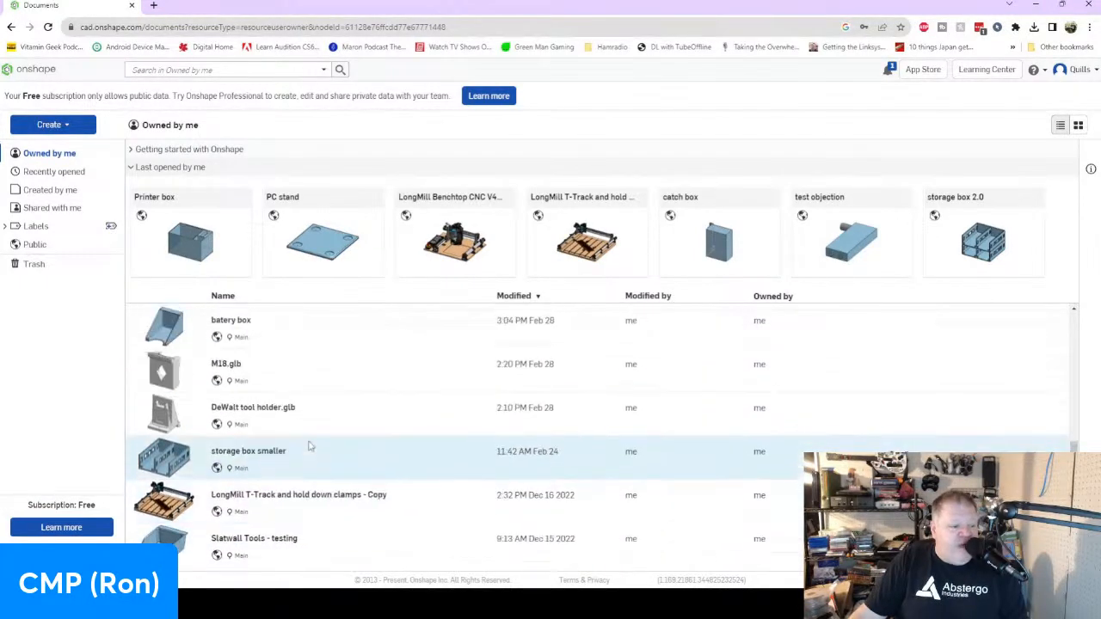
scroll(312, 449, "up", 1)
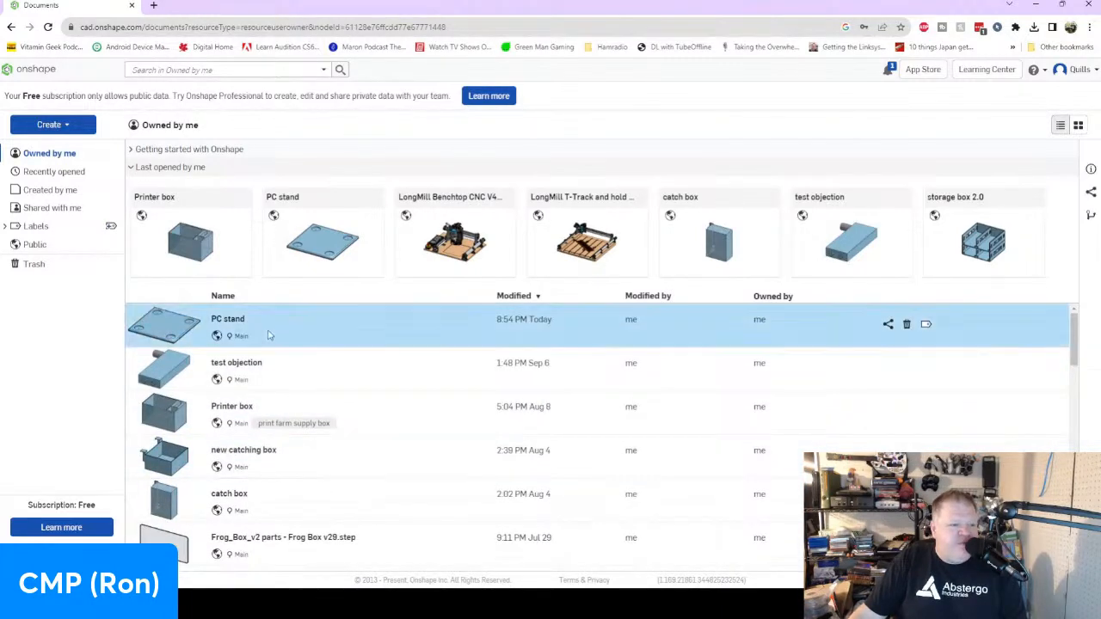
Open the PC stand document and export the tubular leg as a binary STL in millimetres, named foot - Part 1.
left_click(240, 336)
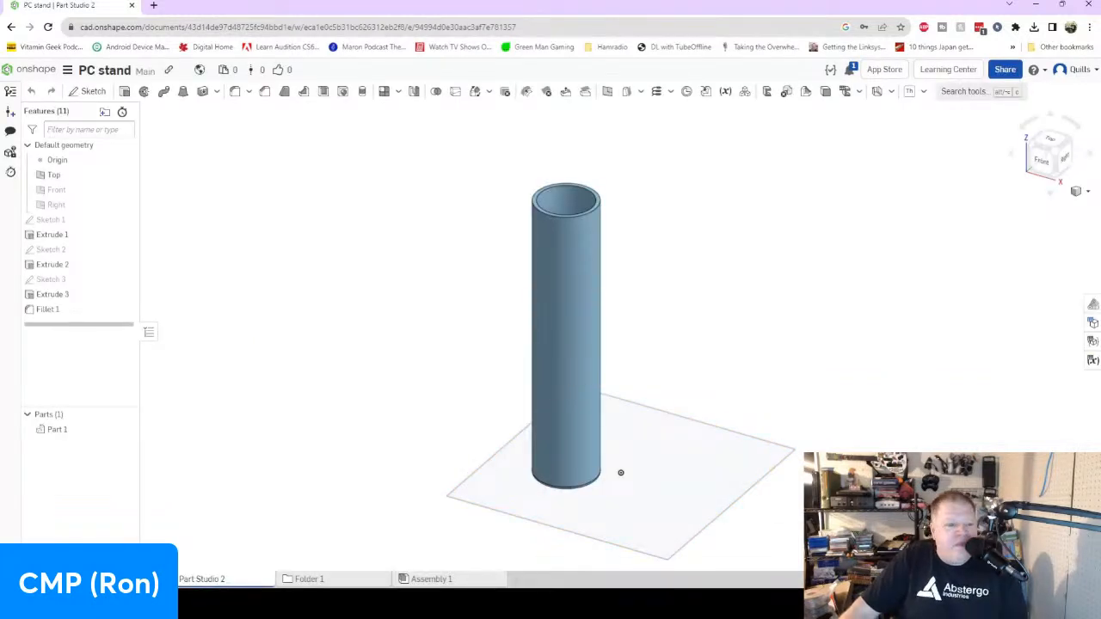
right_click_drag(754, 484, 766, 356)
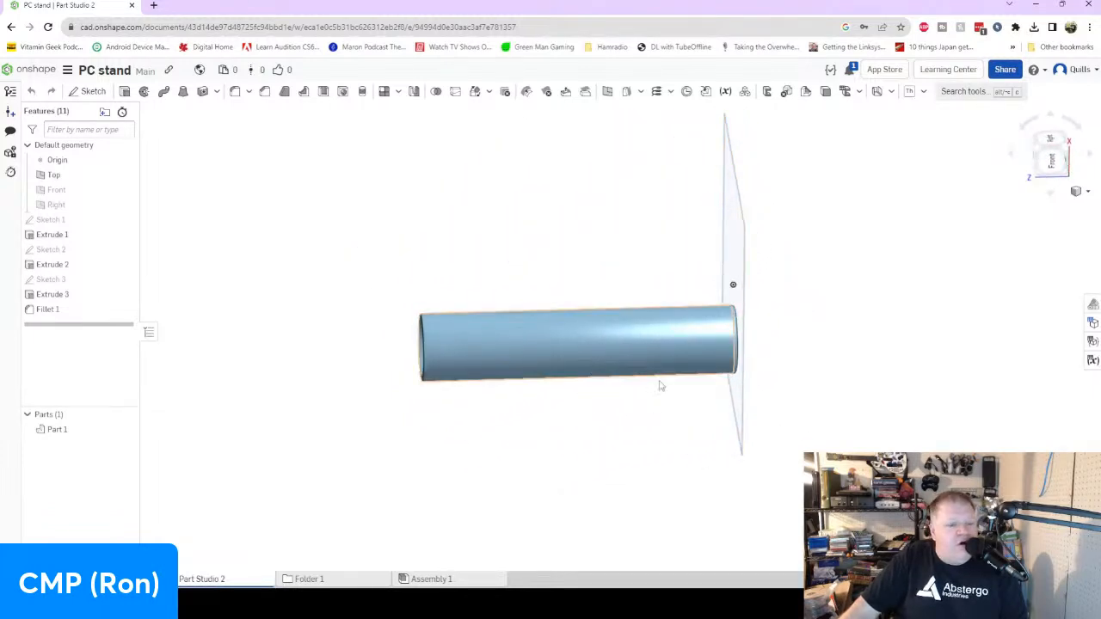
right_click(595, 345)
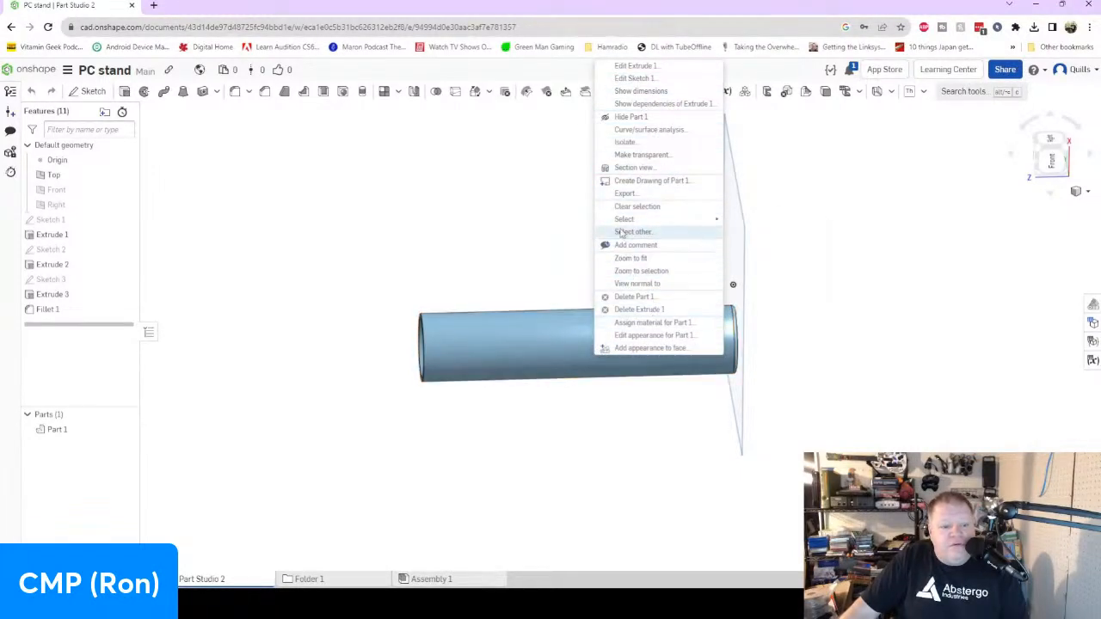
left_click(631, 194)
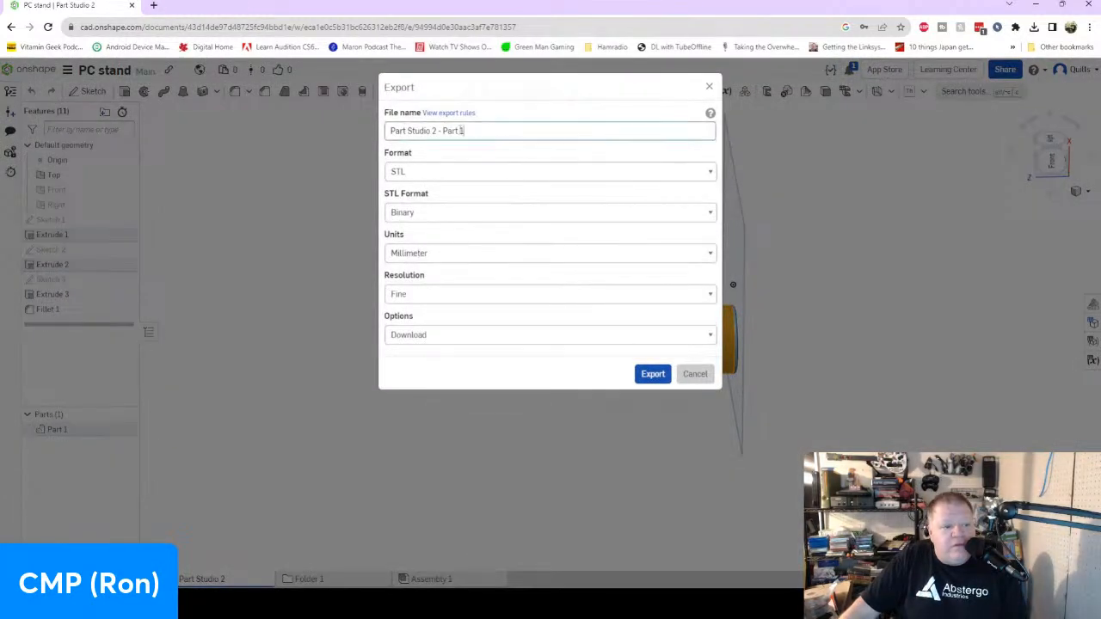
left_click_drag(439, 131, 310, 113)
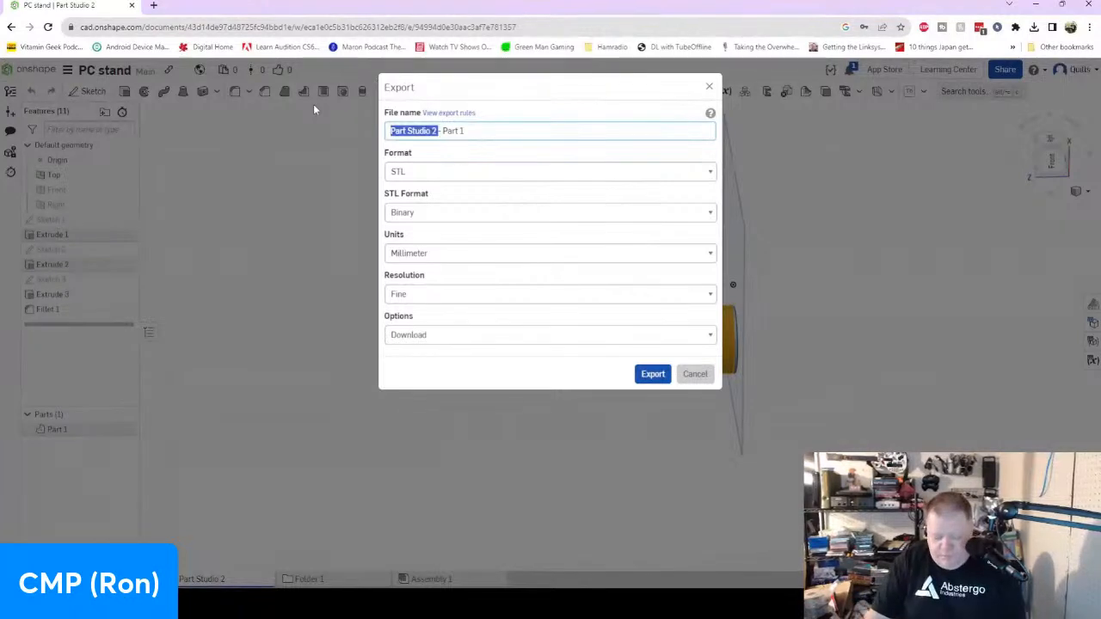
type("foot")
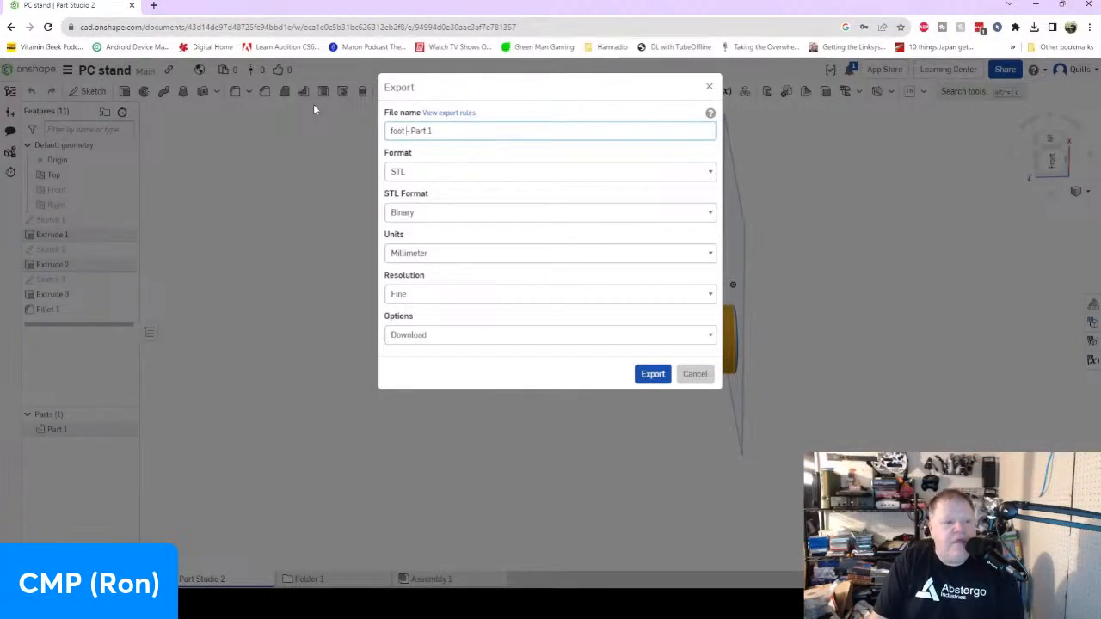
left_click(653, 374)
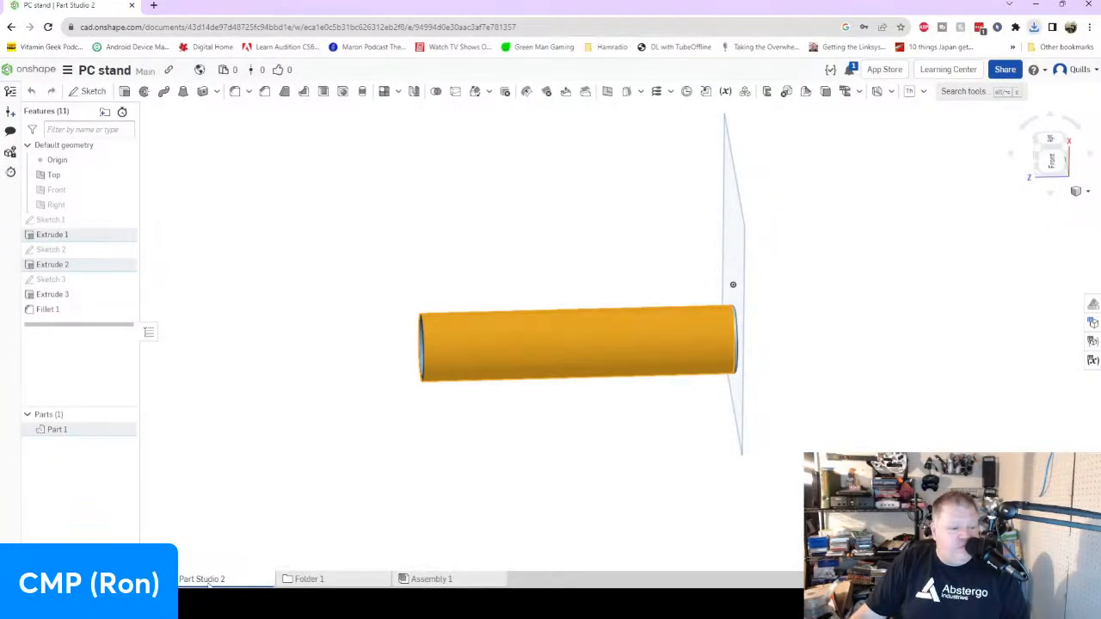
Rename the leg's part studio as Foot and the recessed plate's part studio as table.
right_click(209, 582)
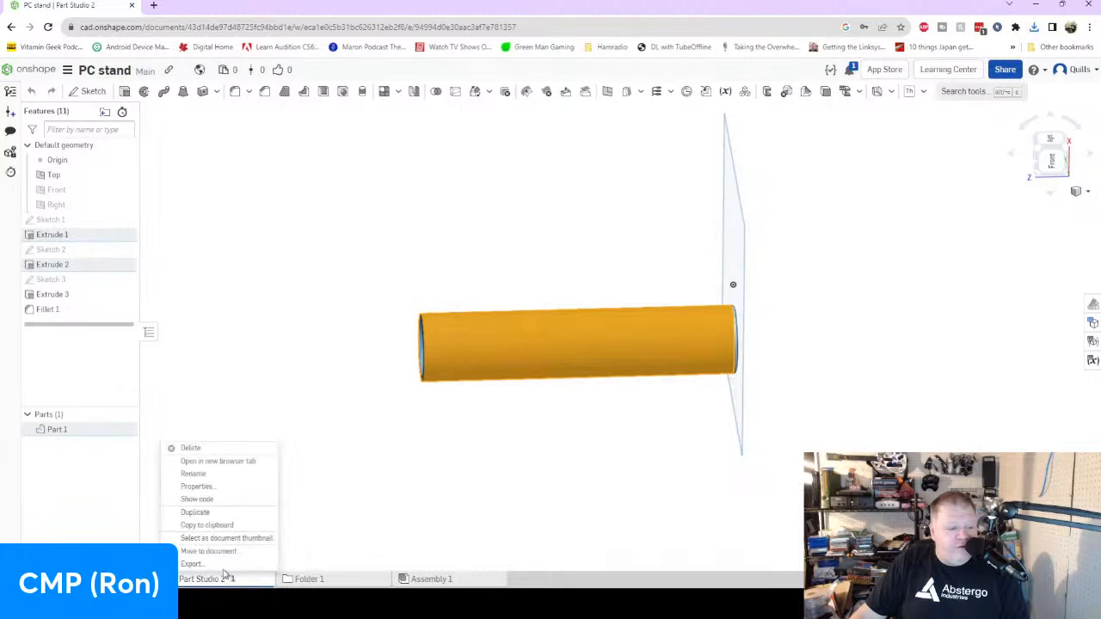
left_click(217, 480)
type("Foot")
key("Return")
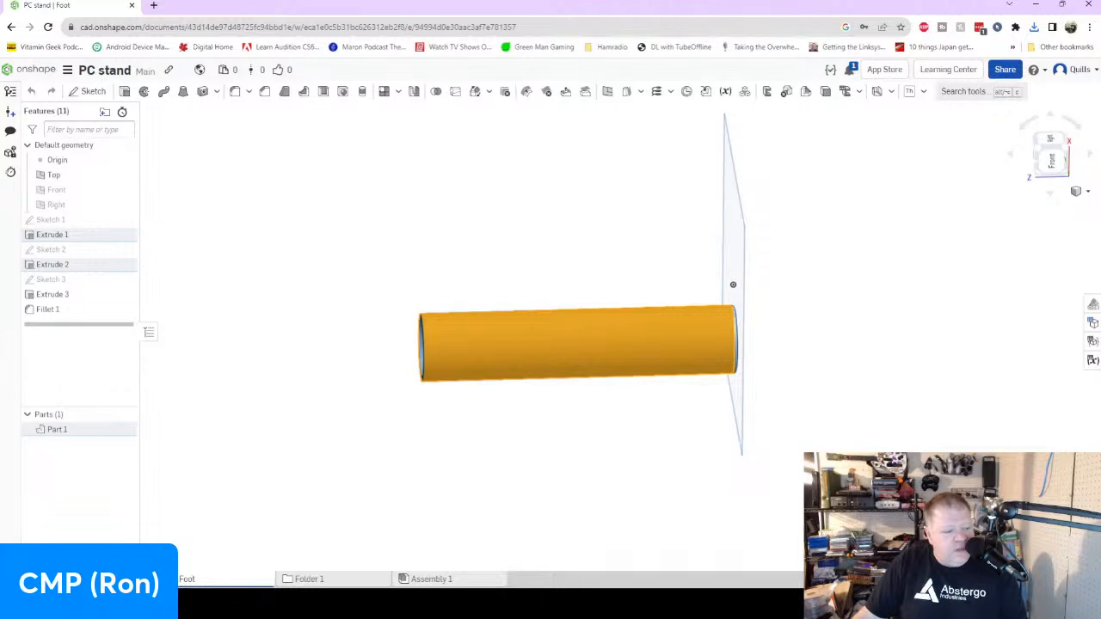
left_click(104, 579)
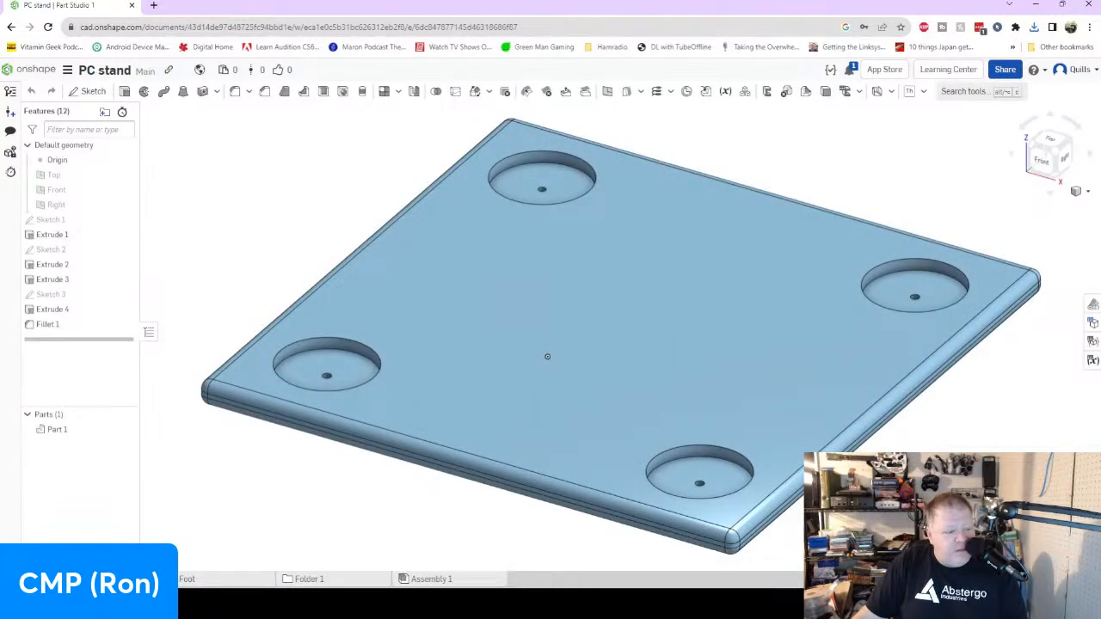
right_click(55, 433)
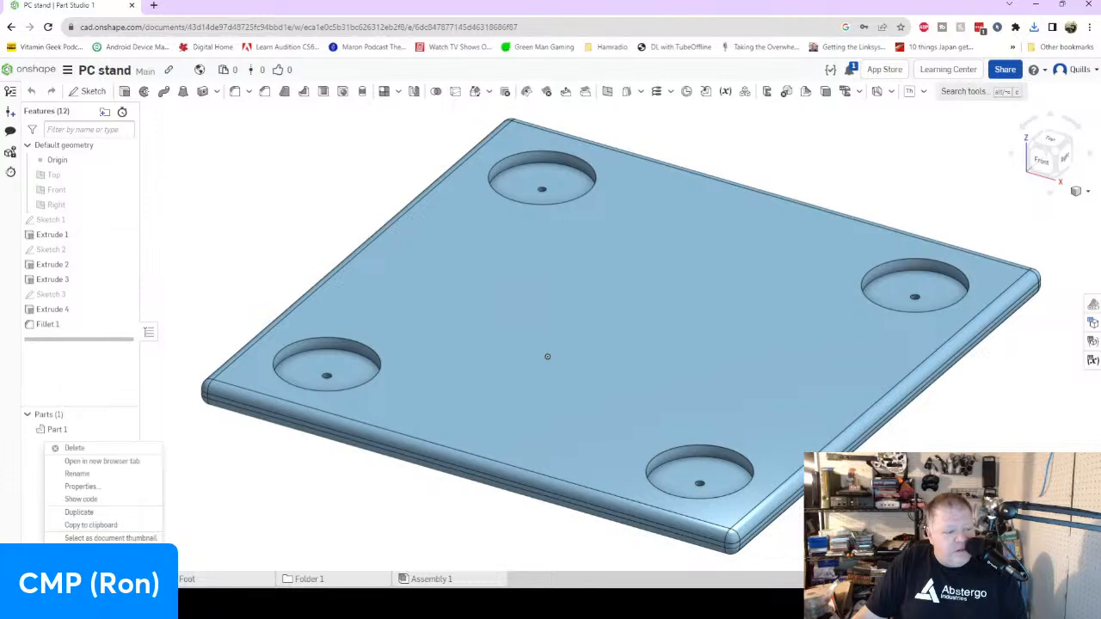
left_click(87, 478)
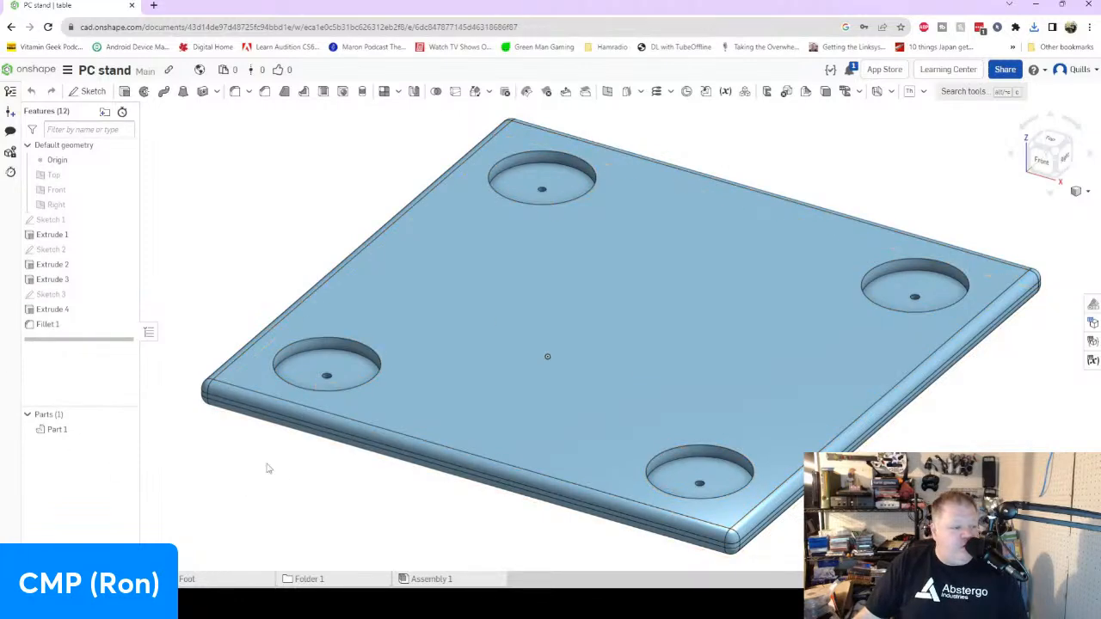
Export the recessed plate as a binary STL in millimetres with fine resolution, named table - Part 1.
left_click(55, 430)
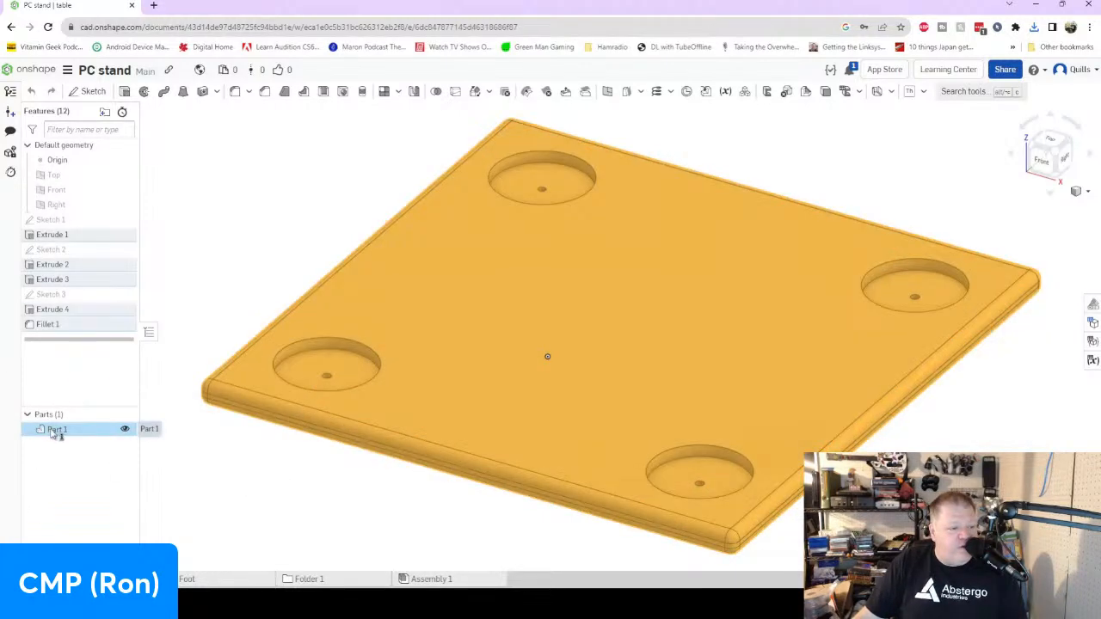
right_click(54, 432)
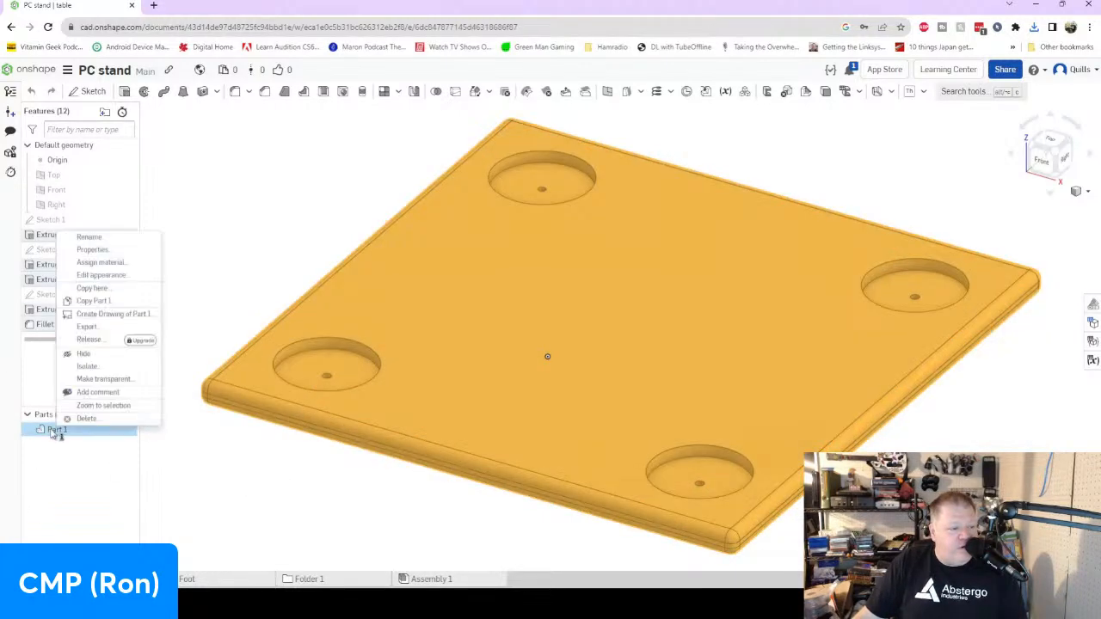
left_click(121, 327)
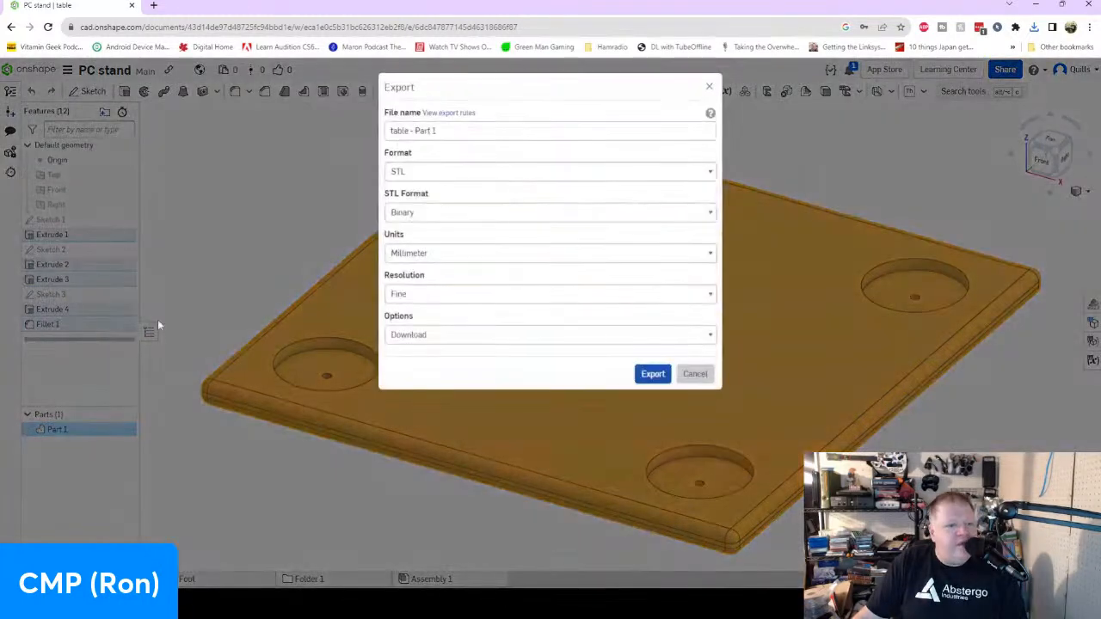
left_click(653, 373)
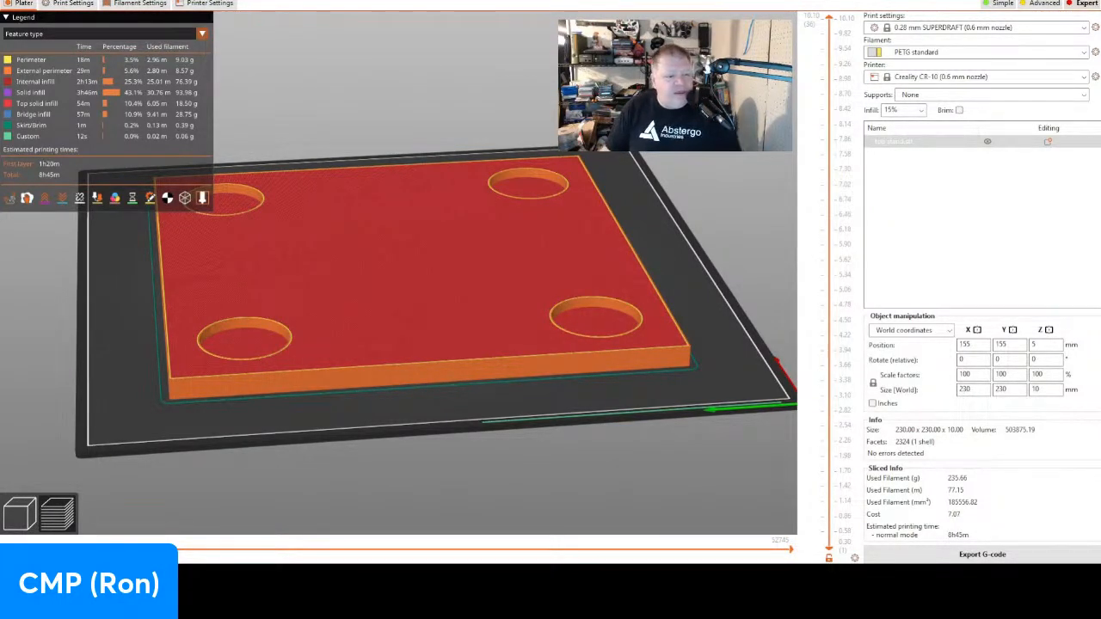
Switch to PrusaSlicer, inspect and delete the old sliced plate, and load table - Part 1.stl in its place.
left_click_drag(410, 305, 384, 375)
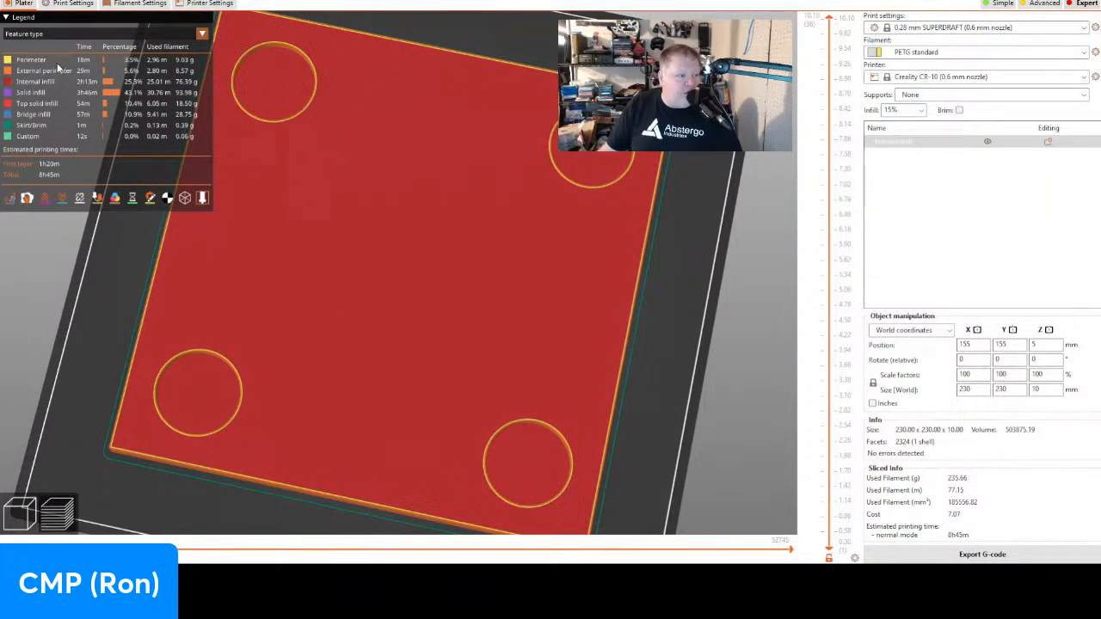
key("Tab")
key("Delete")
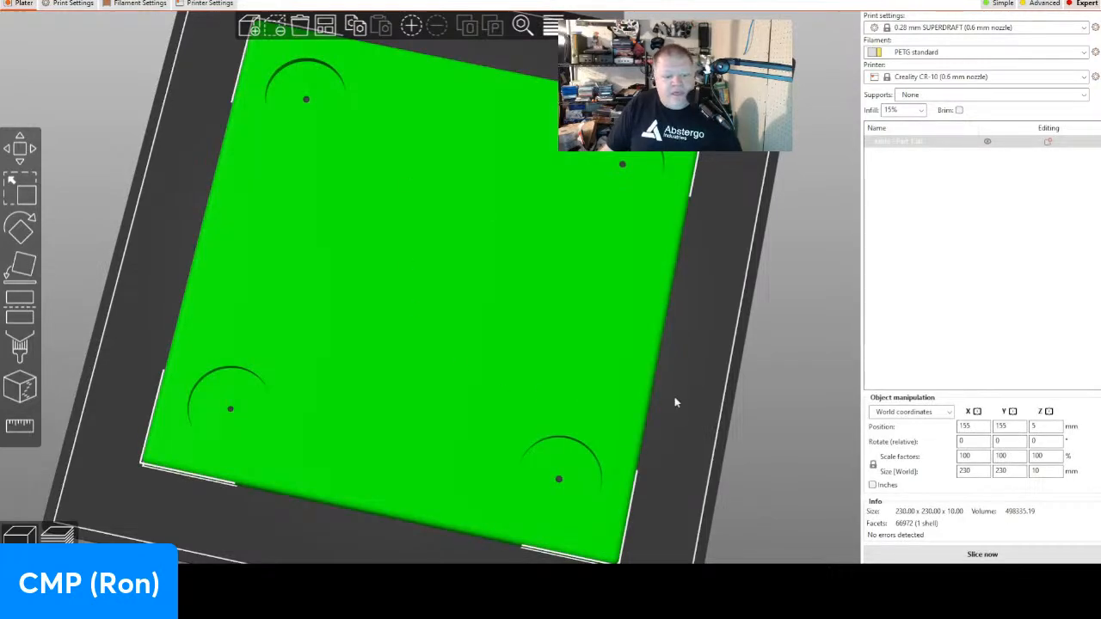
Move the table plate on the print bed to about X 174.5, Y 182 mm and slice it.
mouse_move(675, 399)
left_mouse_down()
mouse_move(683, 373)
mouse_move(725, 364)
mouse_move(706, 398)
mouse_move(683, 401)
mouse_move(687, 374)
mouse_move(688, 389)
left_mouse_up()
left_click_drag(459, 241, 406, 210)
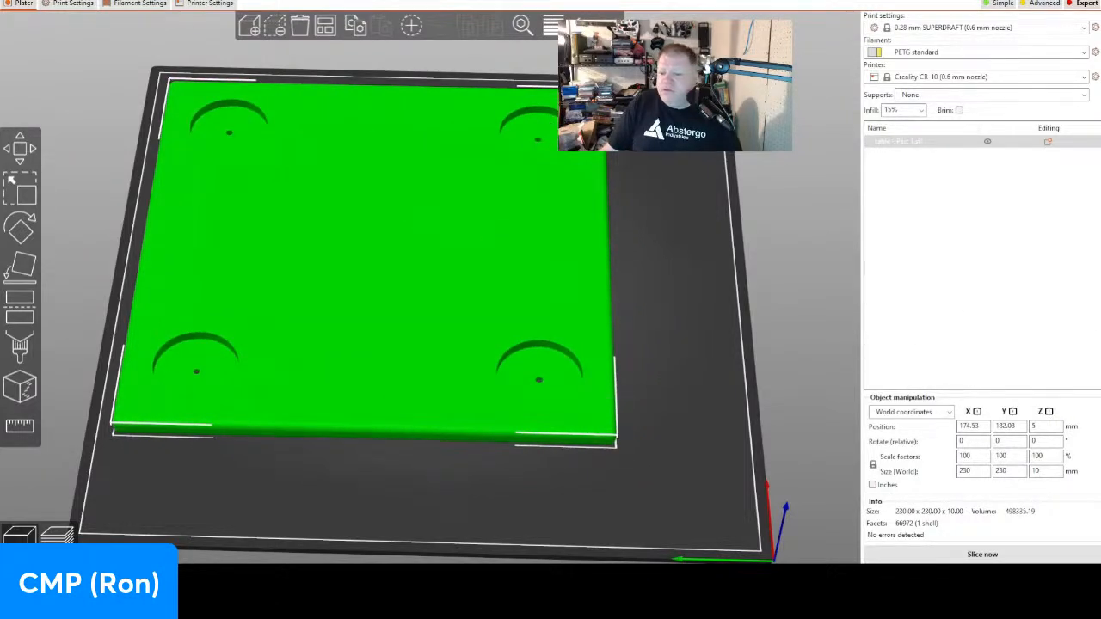
left_click(981, 554)
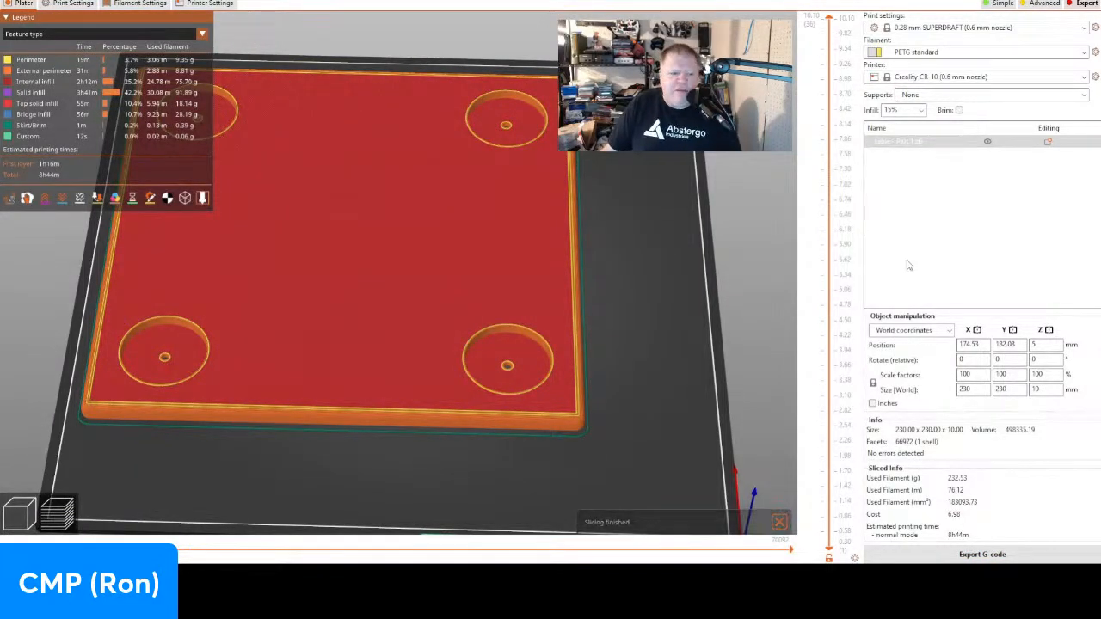
Load foot - Part 1.stl and move the foot off the table plate to about X 261, Y 36 mm.
left_click_drag(581, 489, 579, 474)
left_click_drag(584, 388, 579, 475)
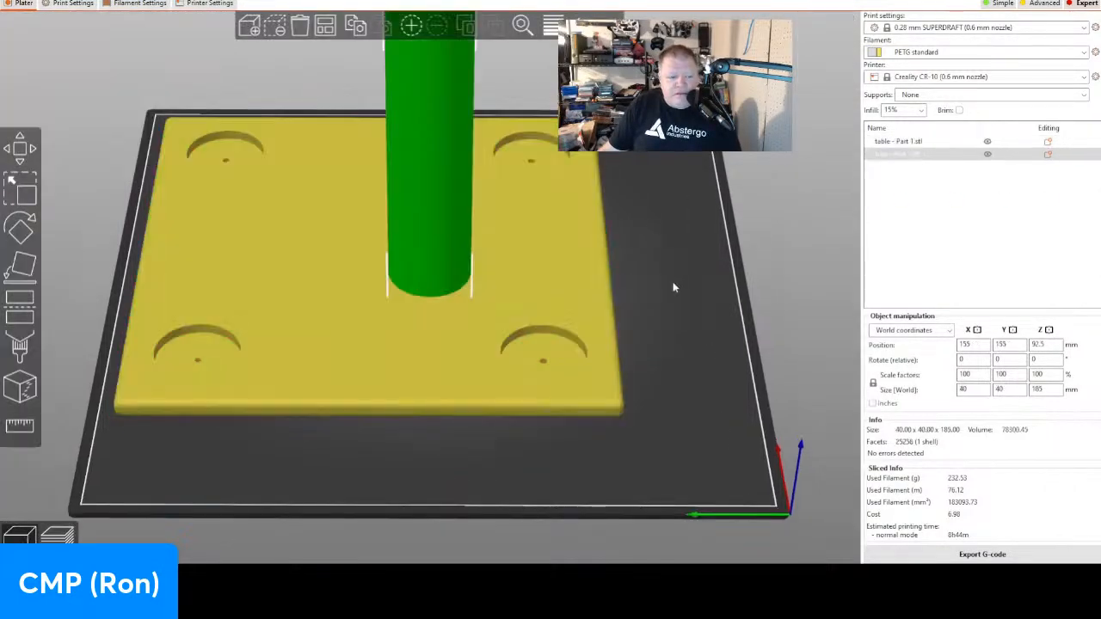
left_click_drag(415, 249, 654, 204)
left_click_drag(675, 407, 642, 335)
left_click_drag(651, 379, 692, 446)
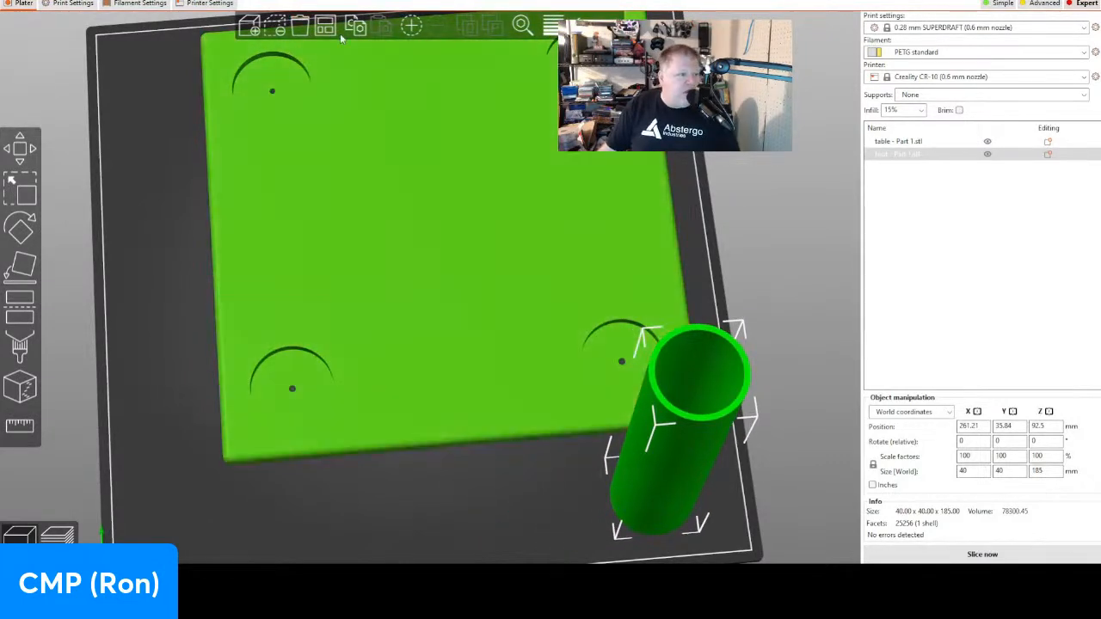
Copy the foot and paste four duplicates of it onto the print bed.
left_click(379, 29)
left_click(378, 29)
left_click(379, 29)
left_click(378, 28)
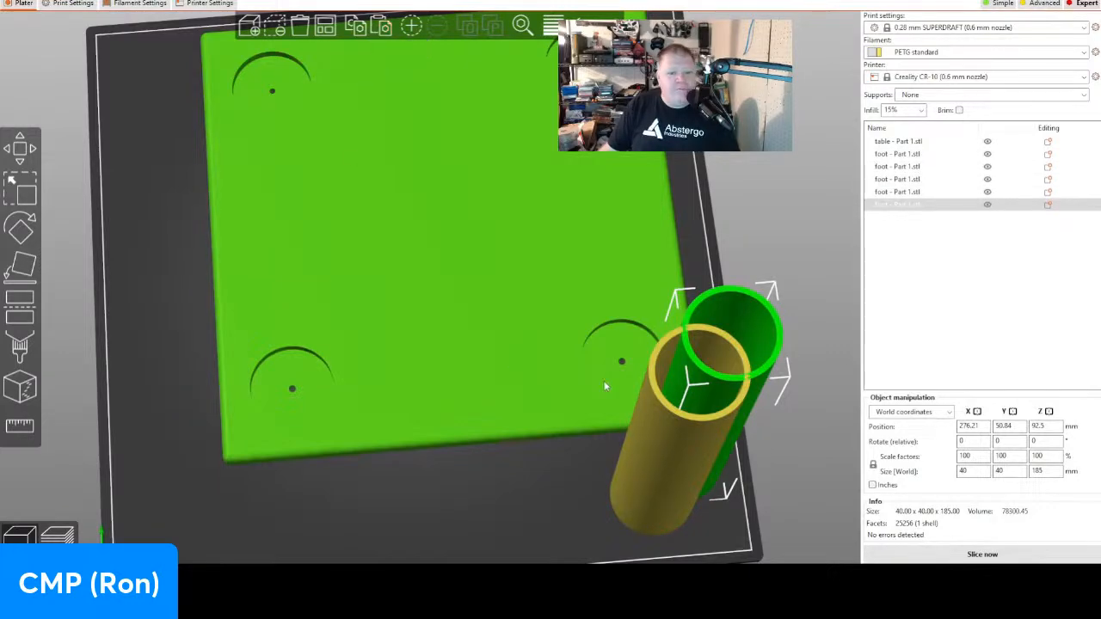
Select the table plate together with all five feet and auto-arrange them on the print bed.
left_click_drag(317, 513, 390, 490)
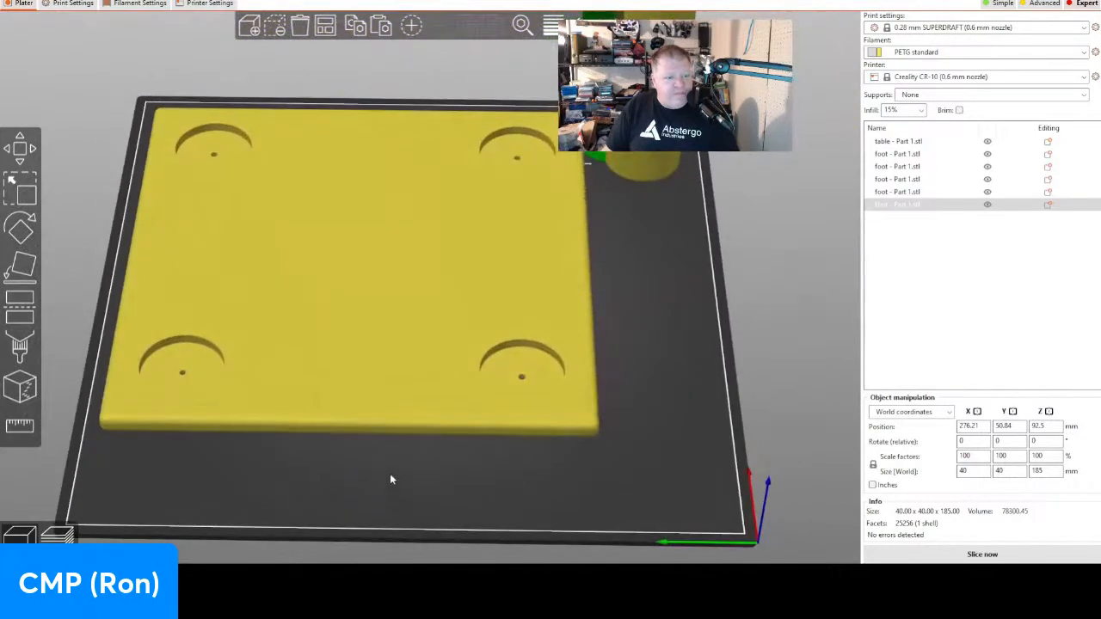
left_click(915, 142)
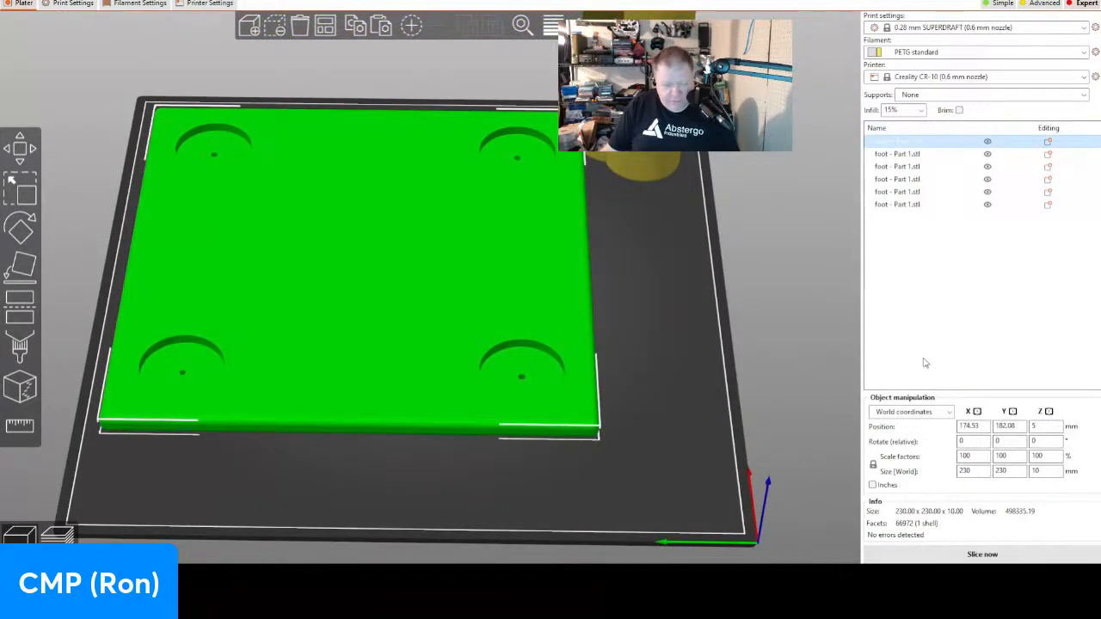
left_click(914, 205, "ctrl")
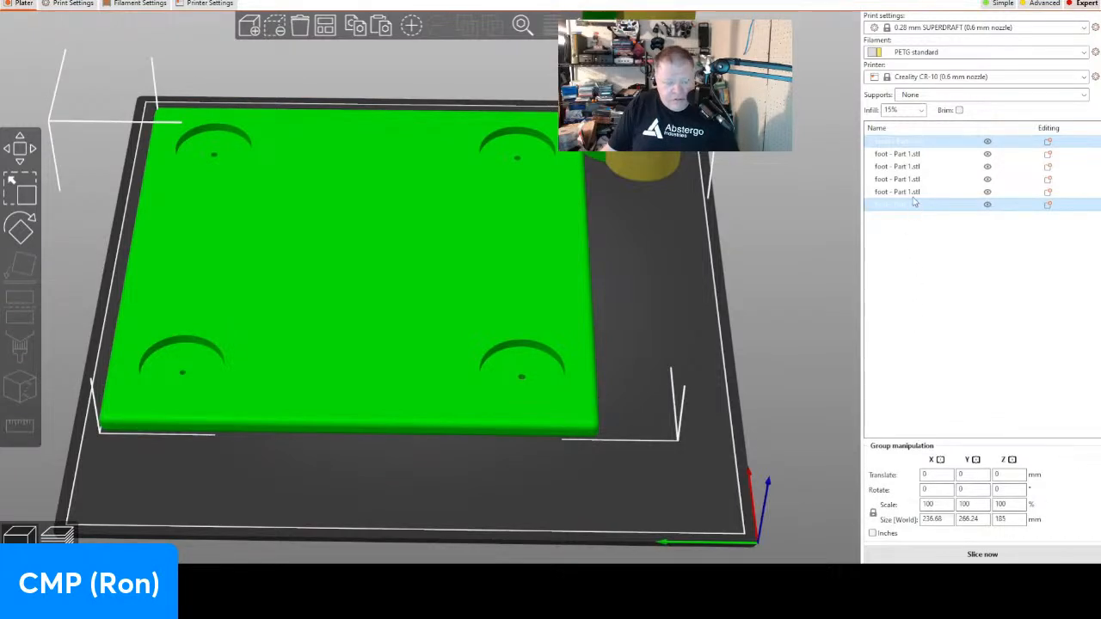
left_click(913, 205, "shift")
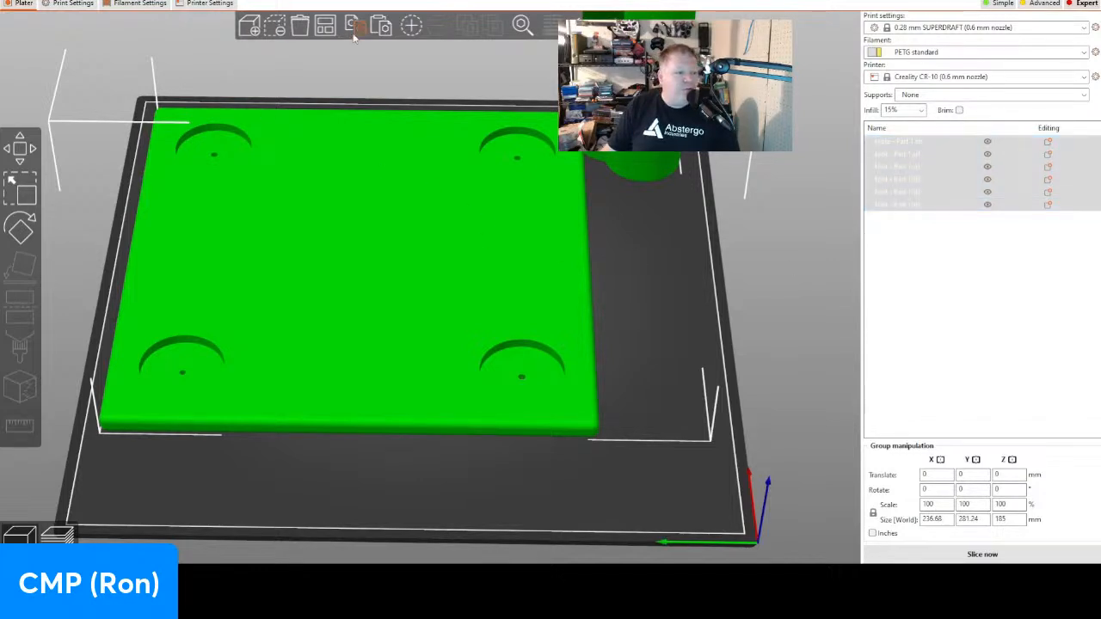
left_click(327, 26)
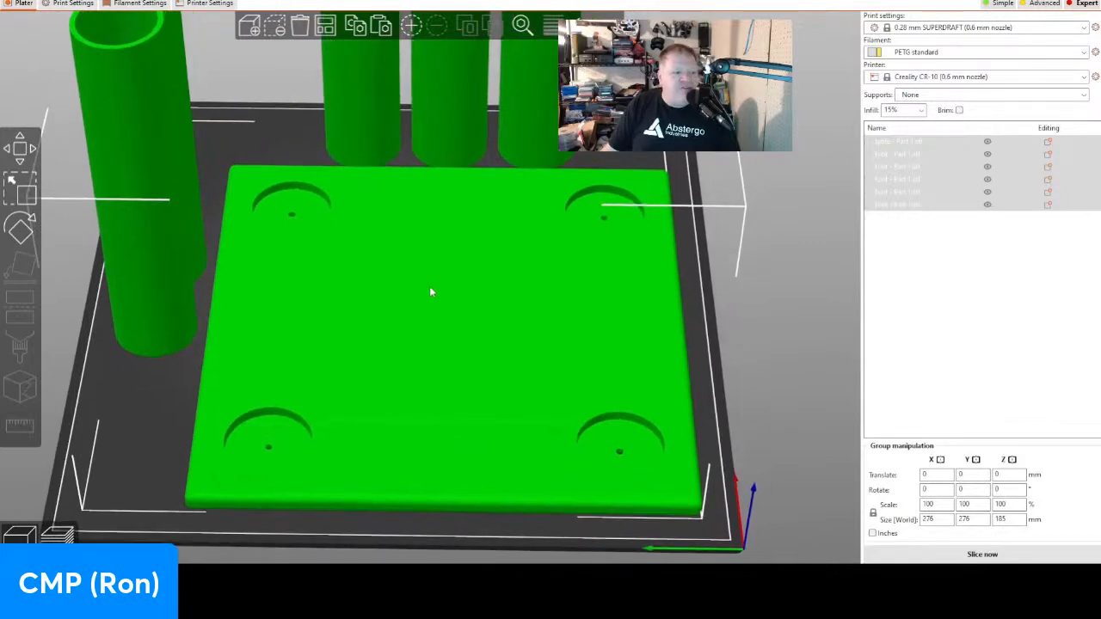
Check the arranged bed from several angles and delete the surplus fifth foot.
scroll(428, 292, "up", 4)
middle_click_drag(366, 350, 417, 267)
left_click_drag(392, 300, 418, 261)
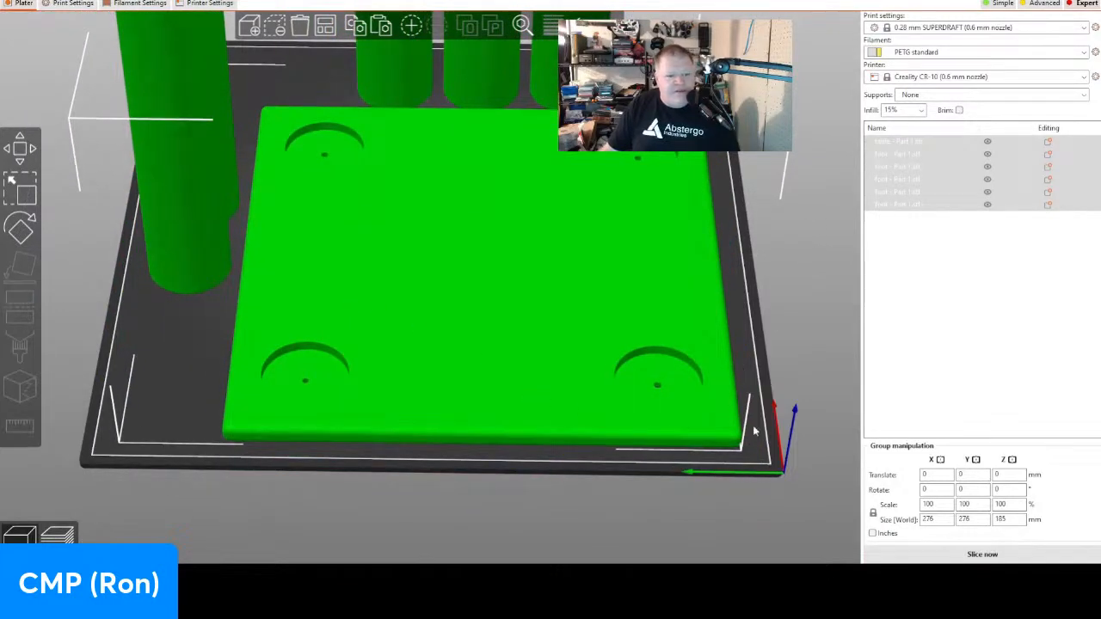
left_click_drag(811, 432, 718, 258)
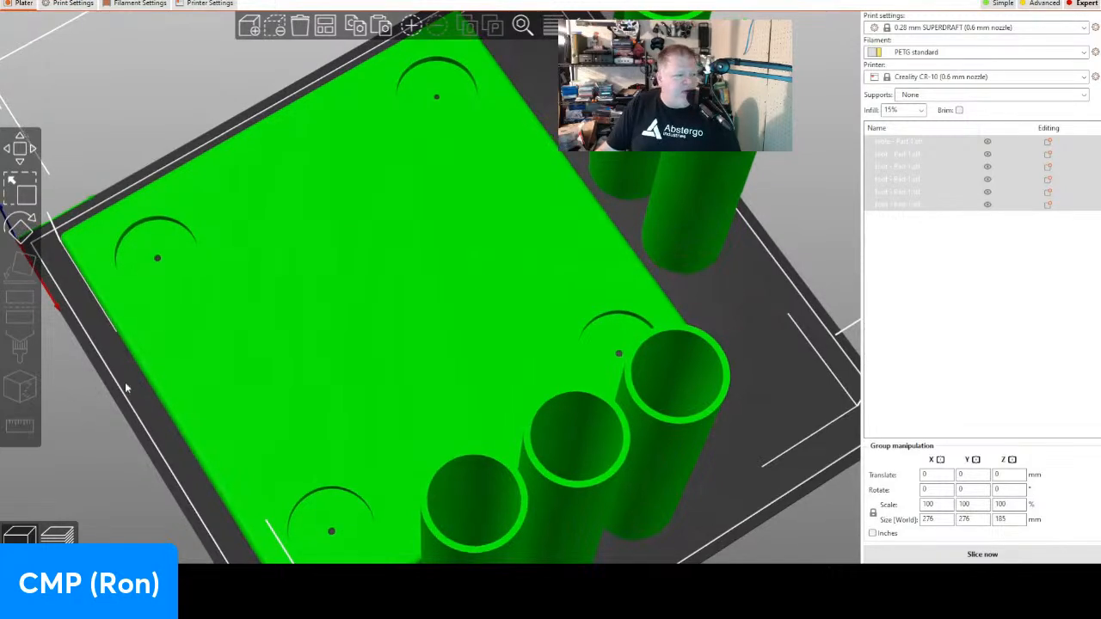
left_click(43, 417)
left_click(713, 161)
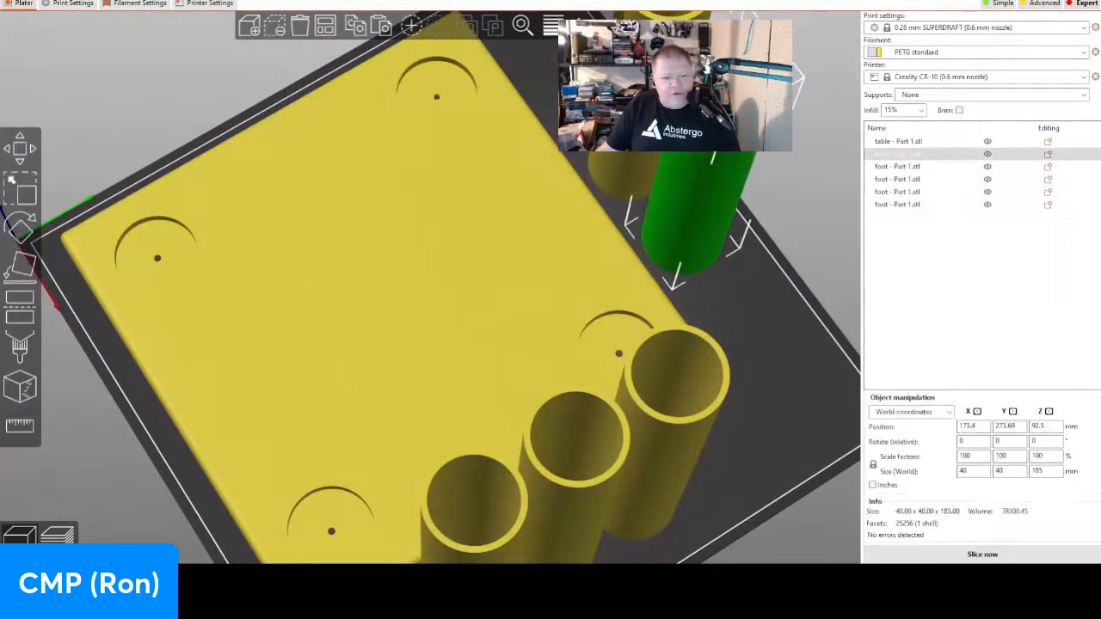
key("Delete")
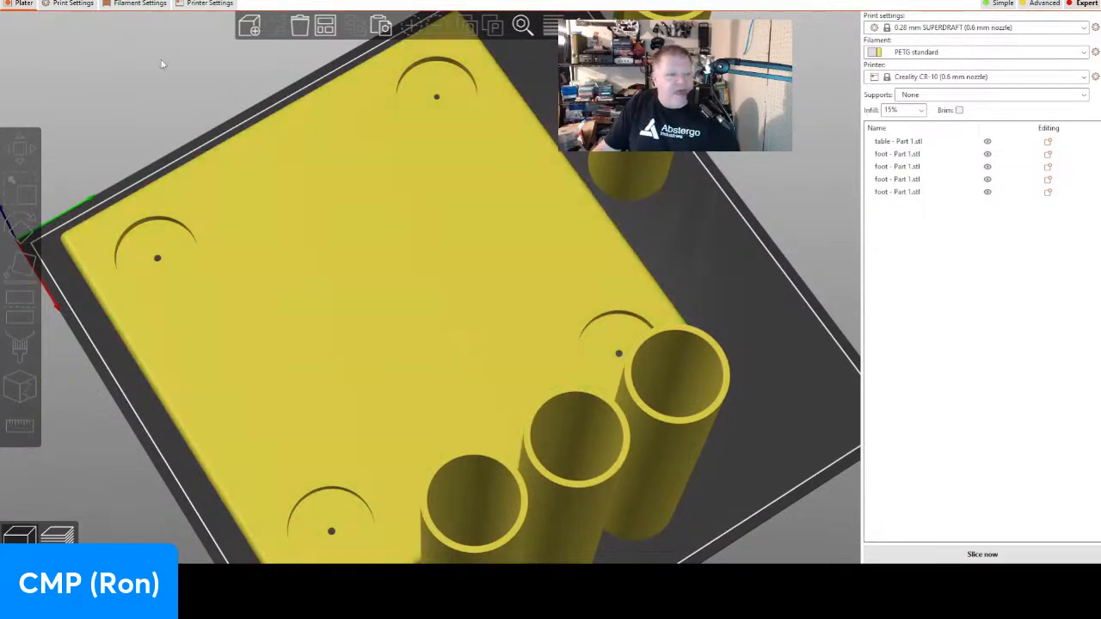
Select the table plate and the four remaining feet and auto-arrange them again on the bed.
left_click(926, 195)
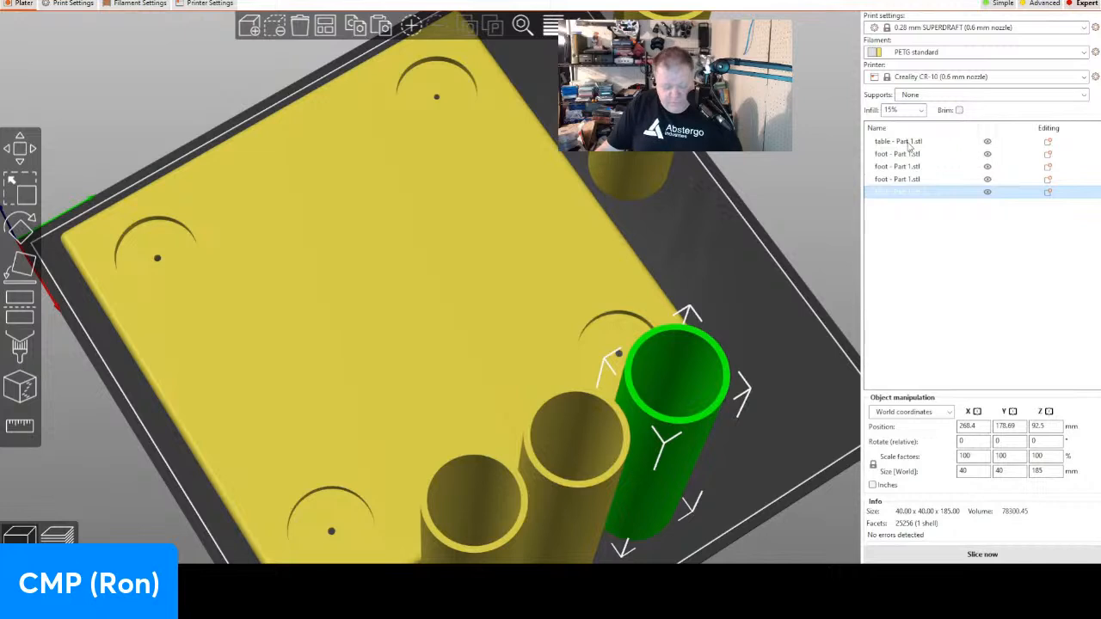
key("ctrl+a")
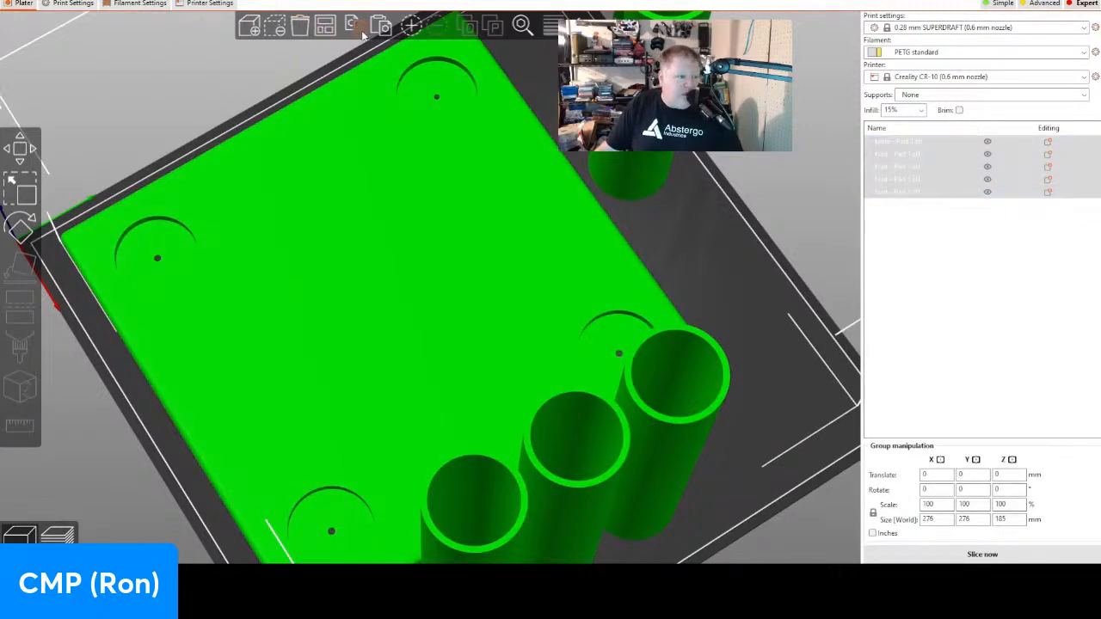
left_click(333, 32)
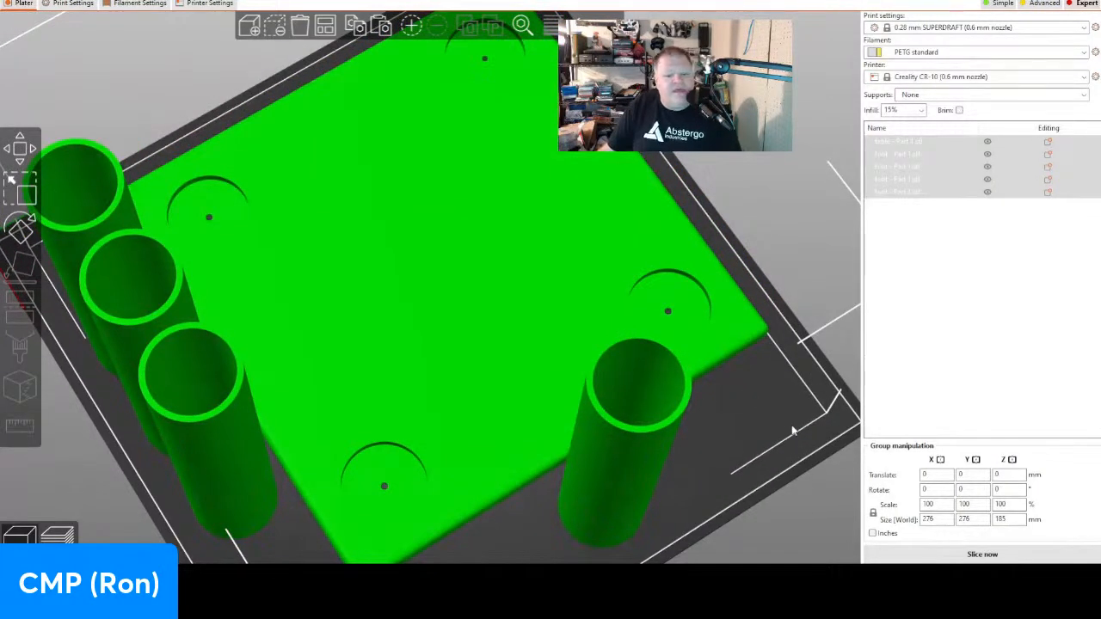
Deselect the arranged parts and slice the table plate with its four feet.
left_click(787, 435)
left_click_drag(785, 435, 568, 450)
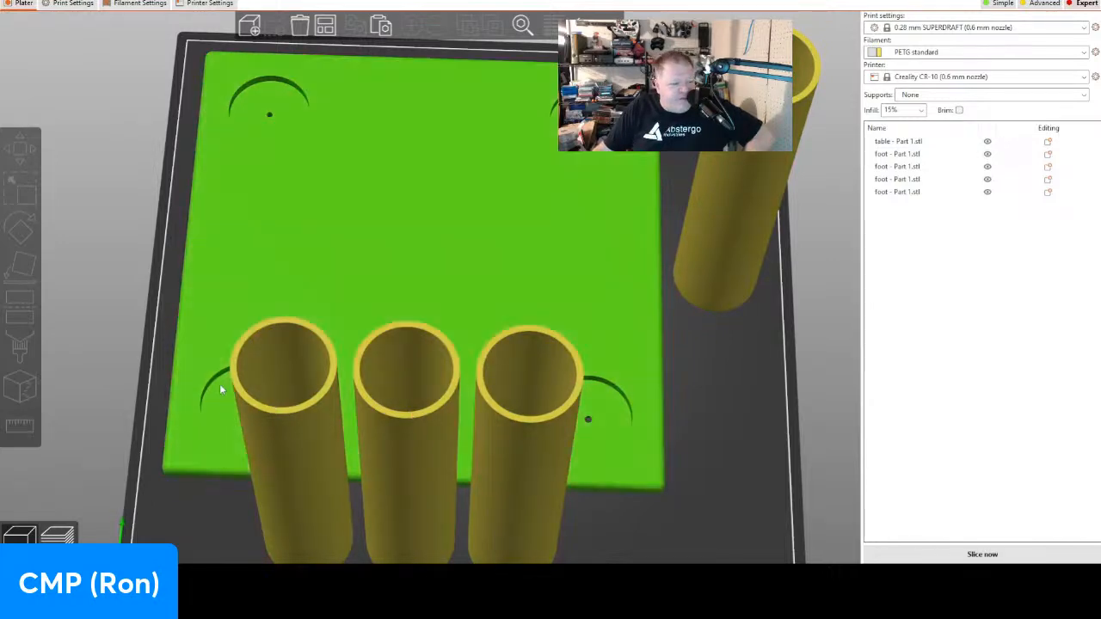
left_click_drag(619, 488, 702, 426)
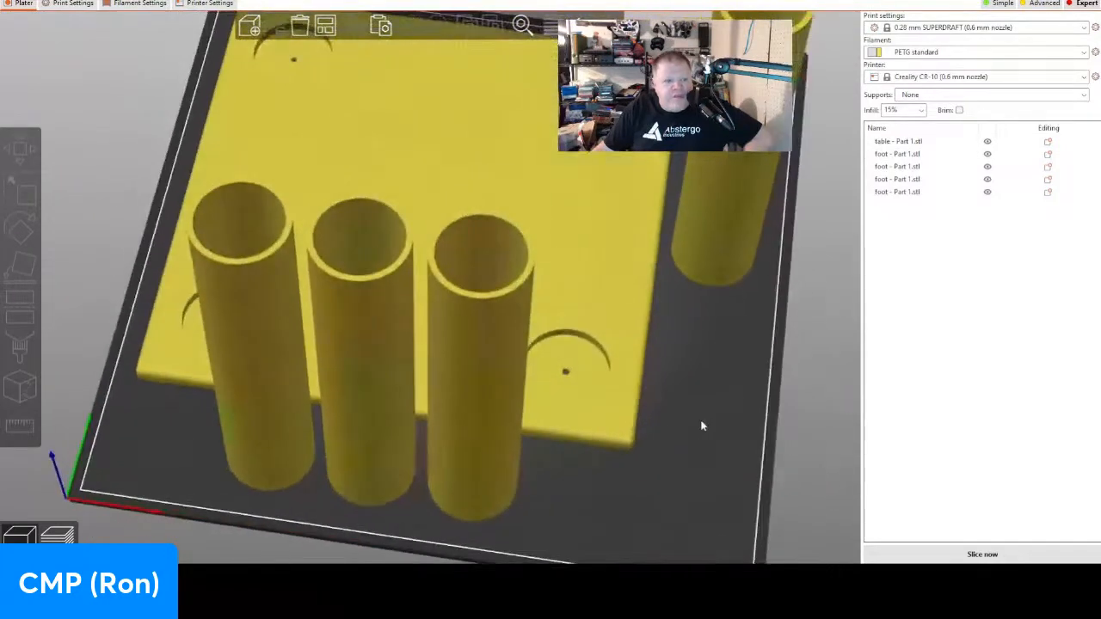
left_click(929, 554)
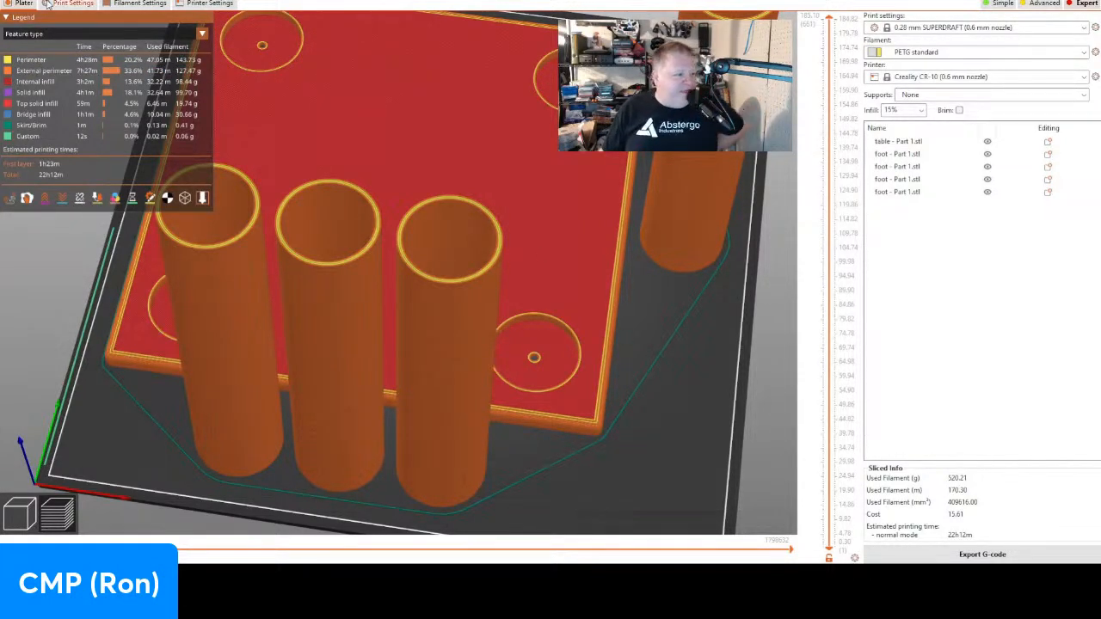
Set the layer height to 0.3 mm, first layer height to 0.28 mm, perimeters to 4 and bottom solid layers to 4.
left_click(69, 4)
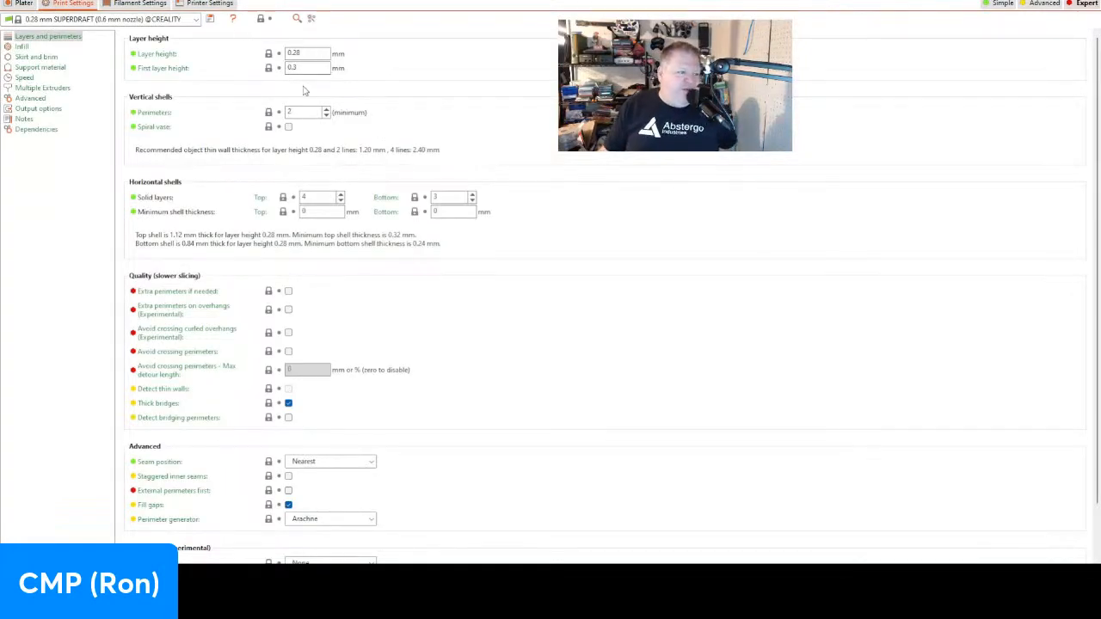
left_click(315, 53)
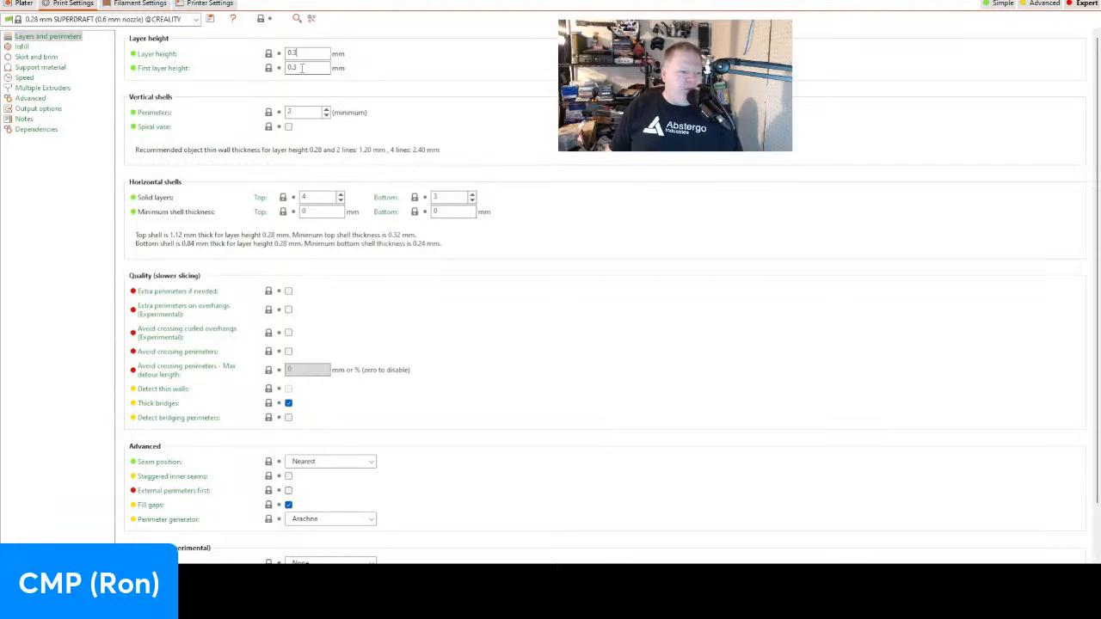
left_click(302, 65)
key("BackSpace")
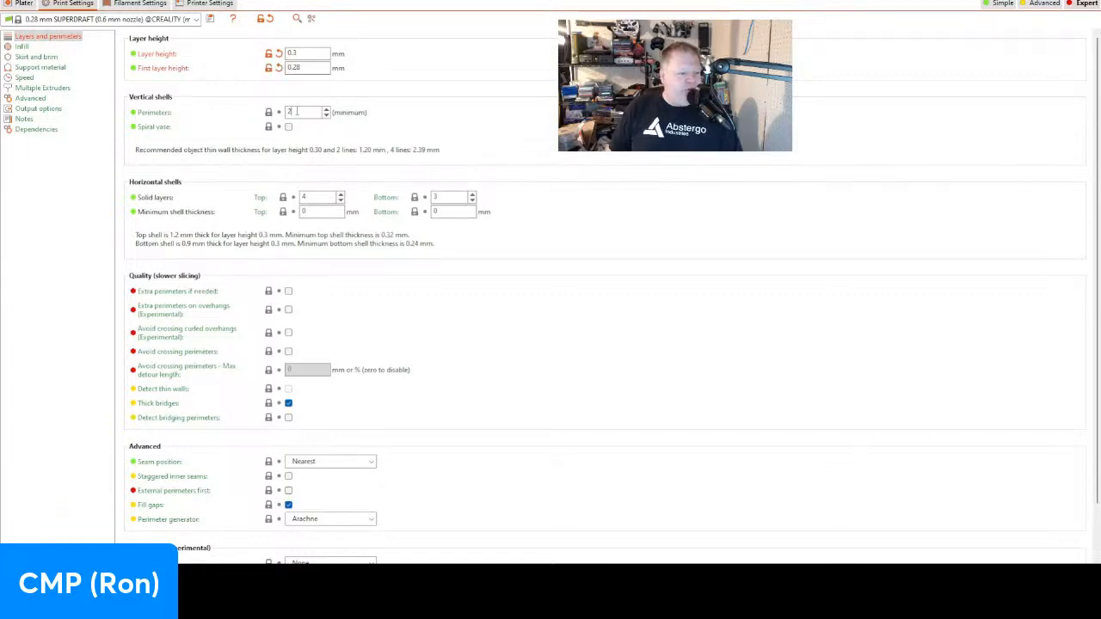
left_click(309, 112)
type("4")
double_click(449, 197)
key("BackSpace")
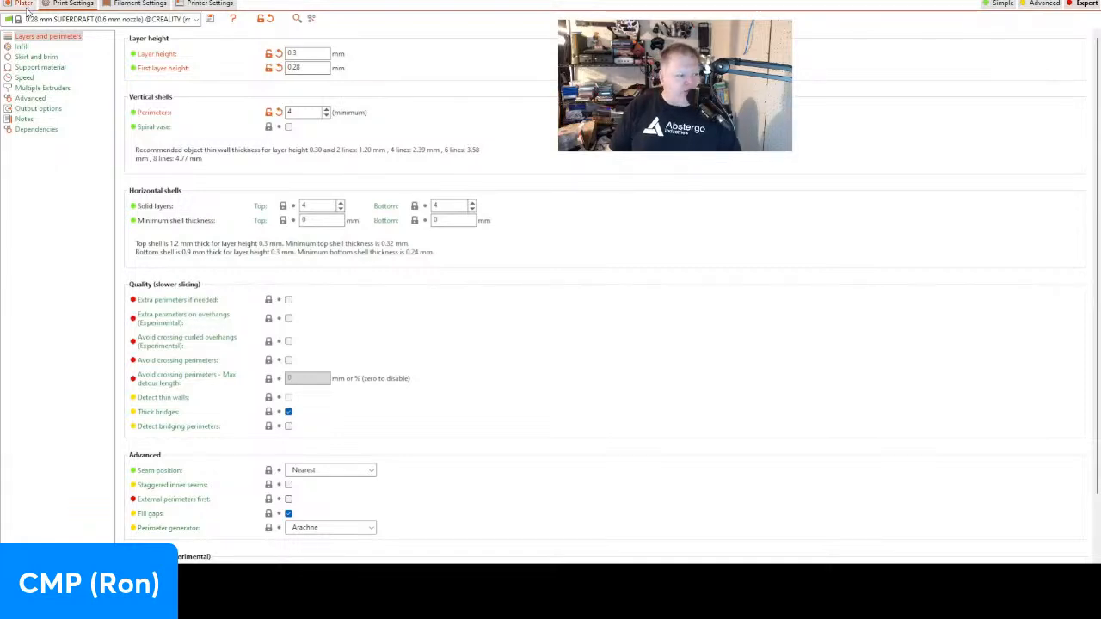
Set the infill pattern to Cubic and the fill density to 20%.
left_click(23, 47)
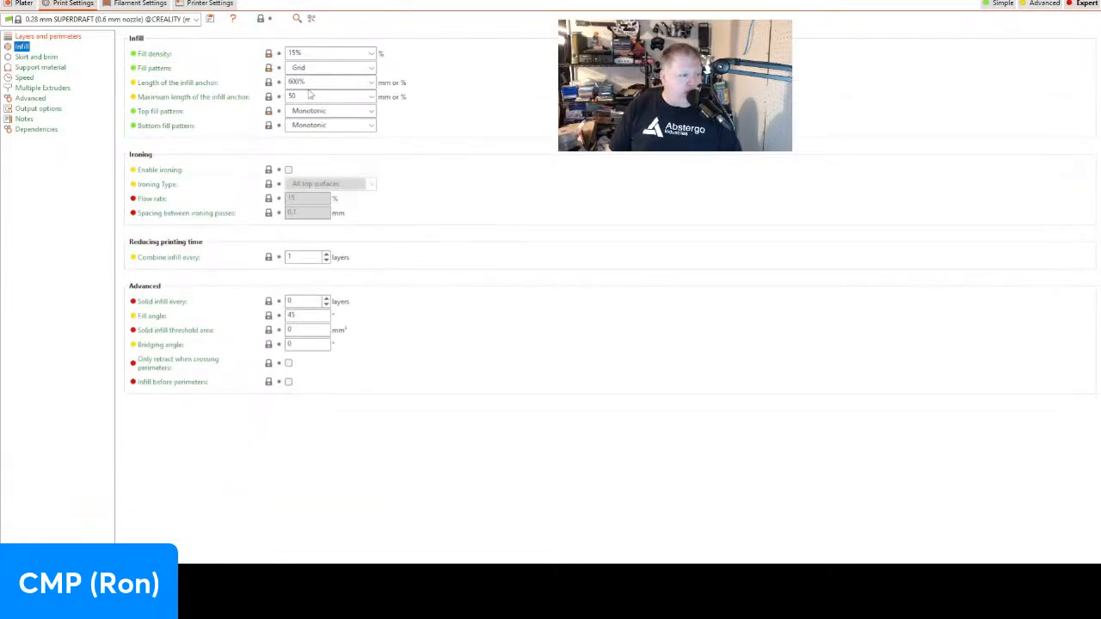
left_click(326, 135)
double_click(298, 53)
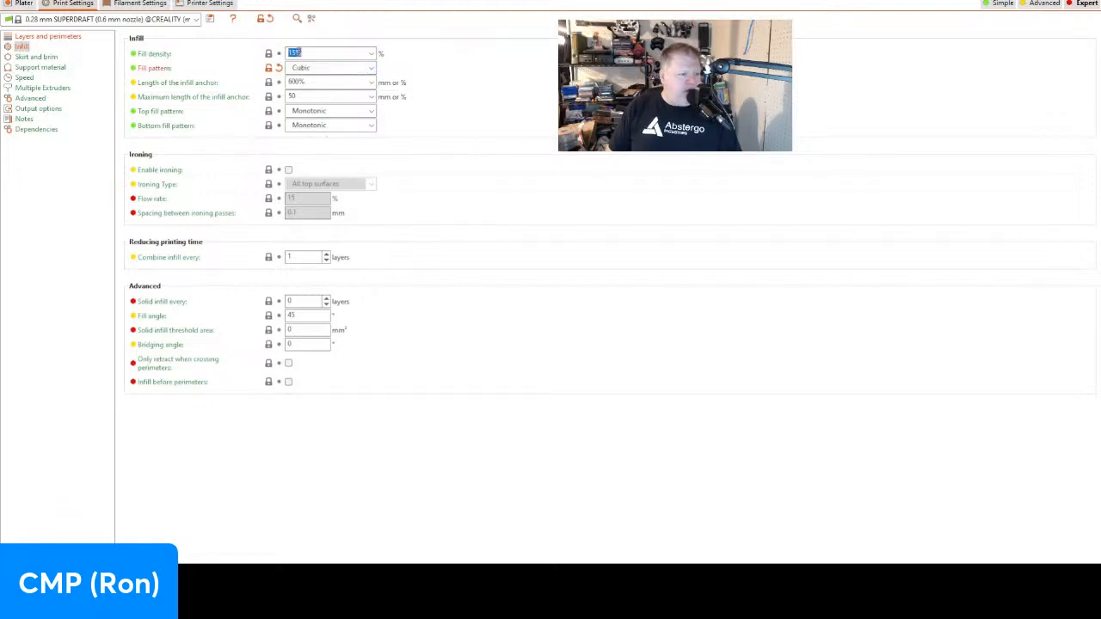
type("20")
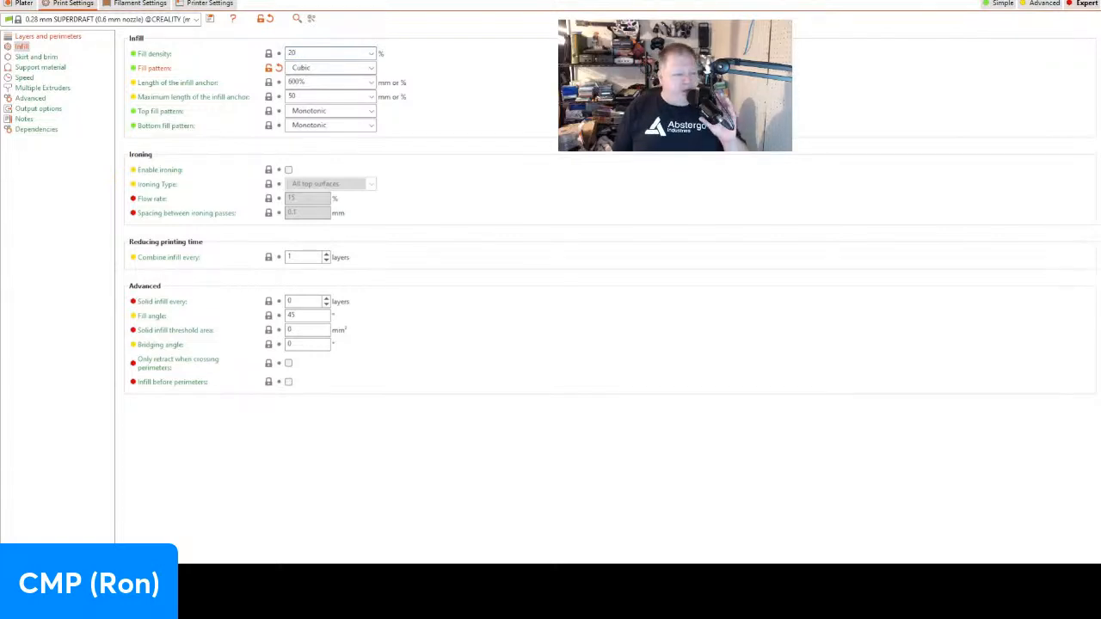
key("Return")
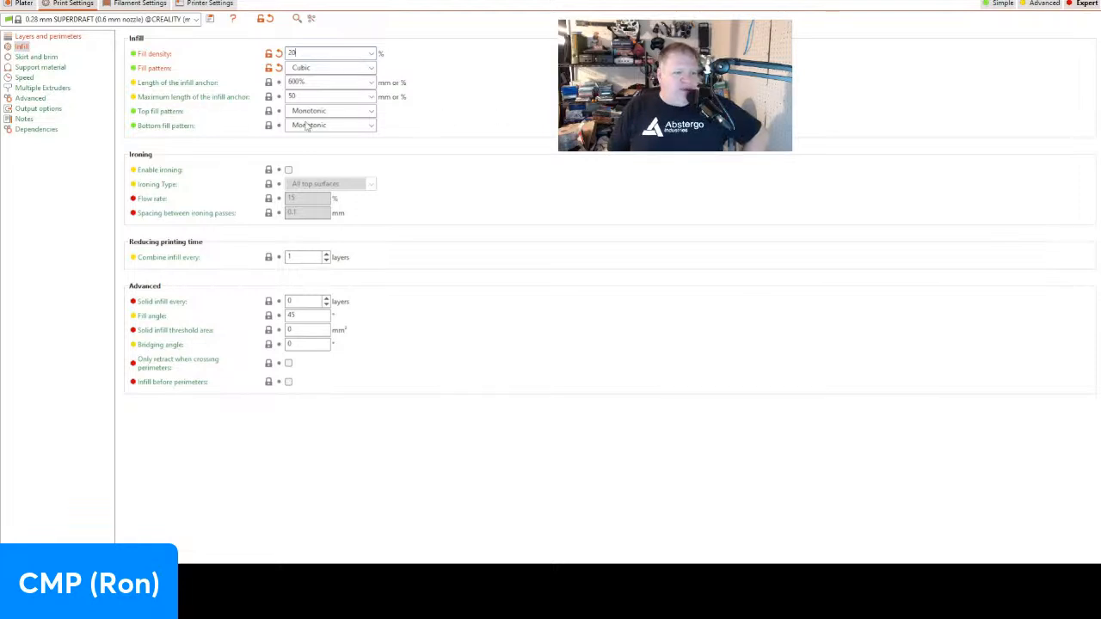
Turn off the skirt by setting its minimum loops to 0.
left_click(36, 57)
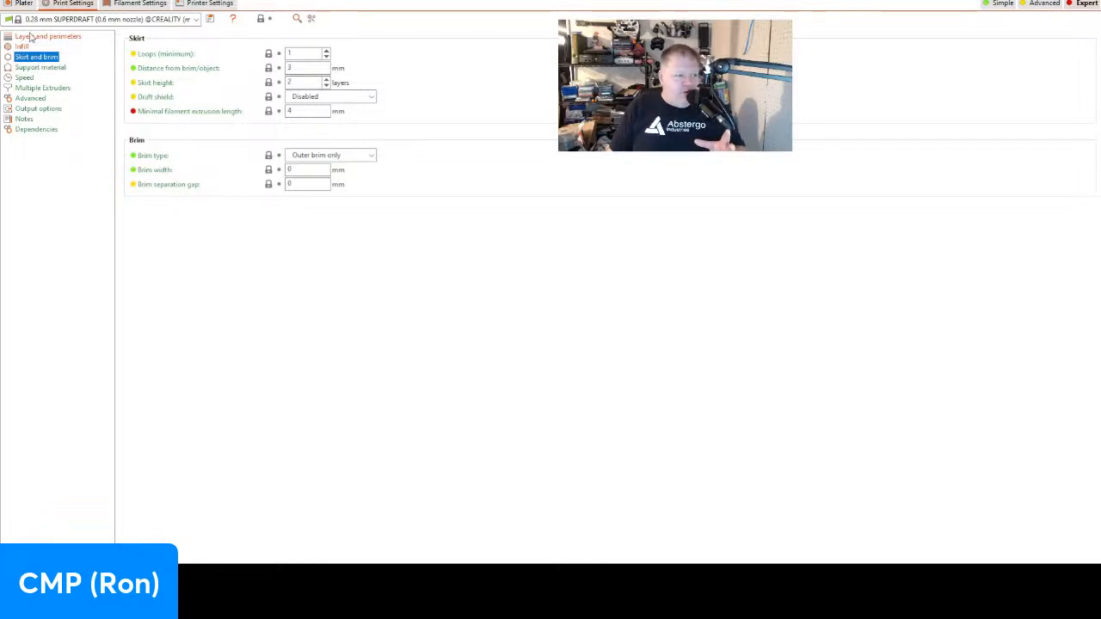
left_click(31, 37)
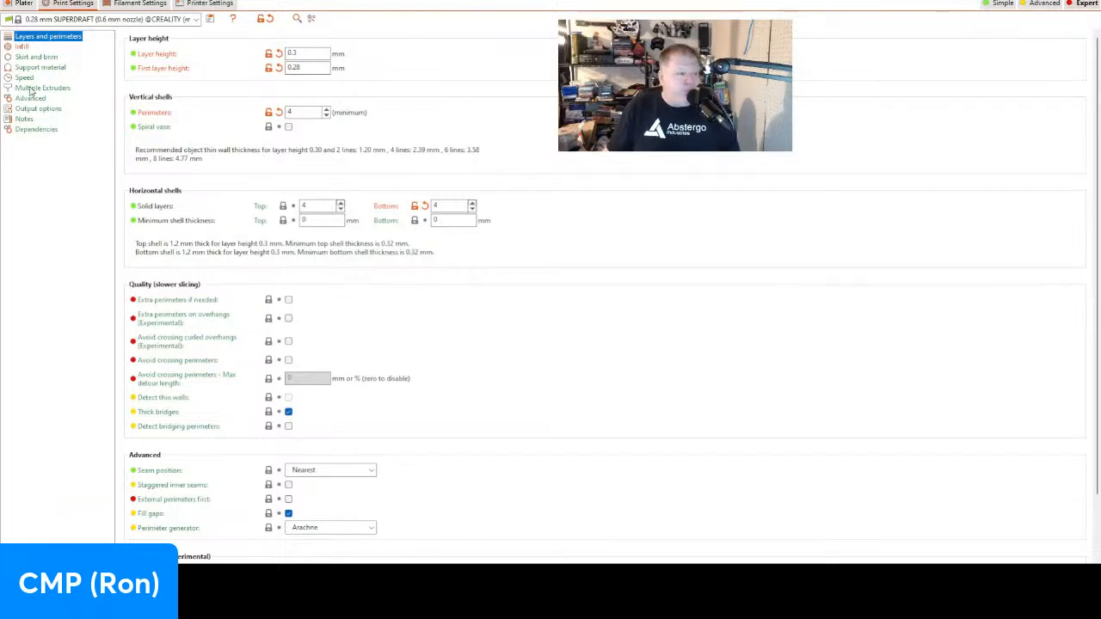
left_click(31, 57)
left_click(325, 57)
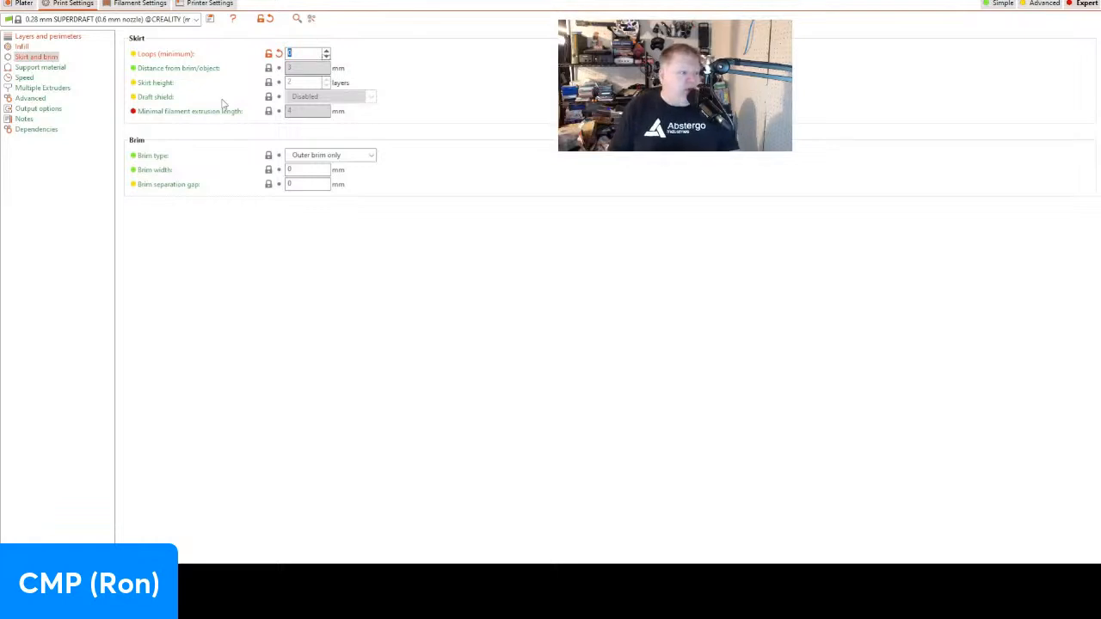
Set the print speeds to 450 mm/s for perimeters, 60 mm/s for infill and 40 mm/s for top solid infill.
left_click(31, 78)
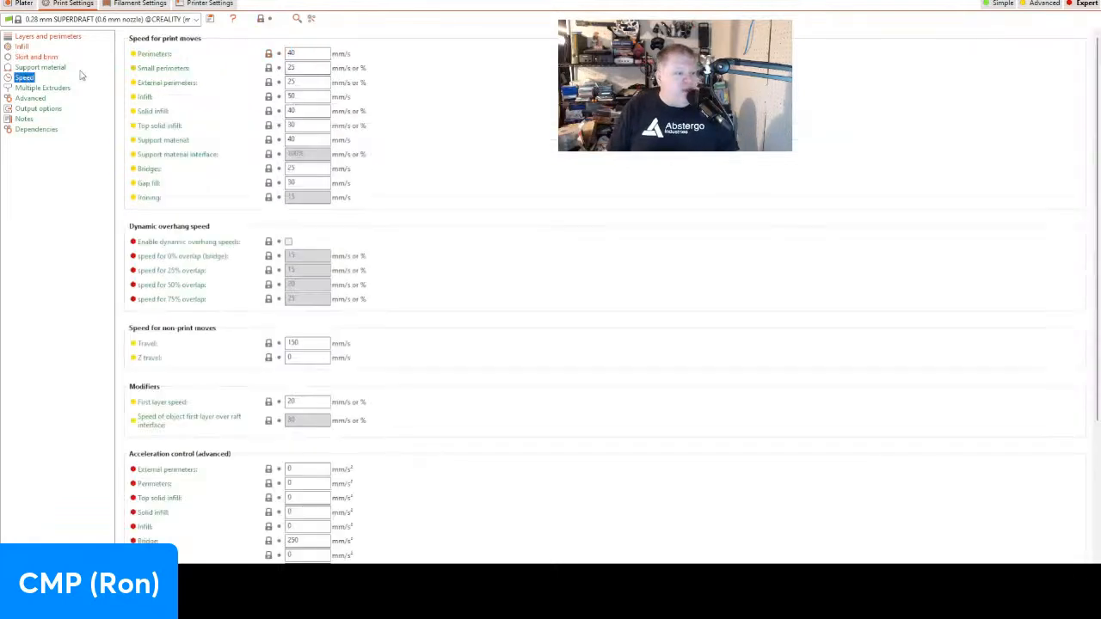
left_click(299, 53)
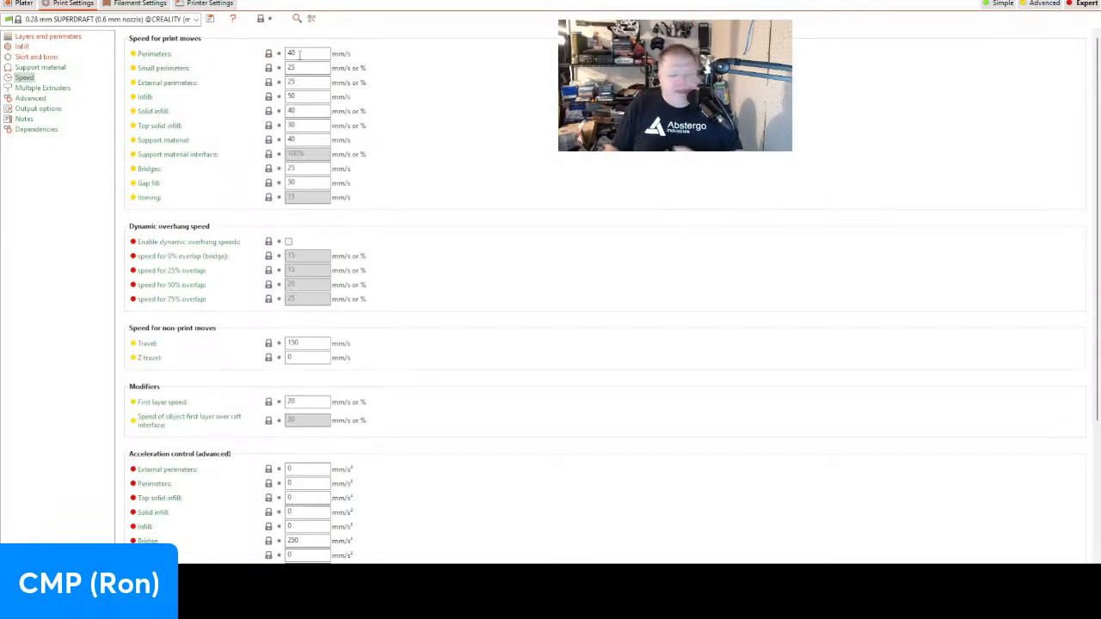
type("450")
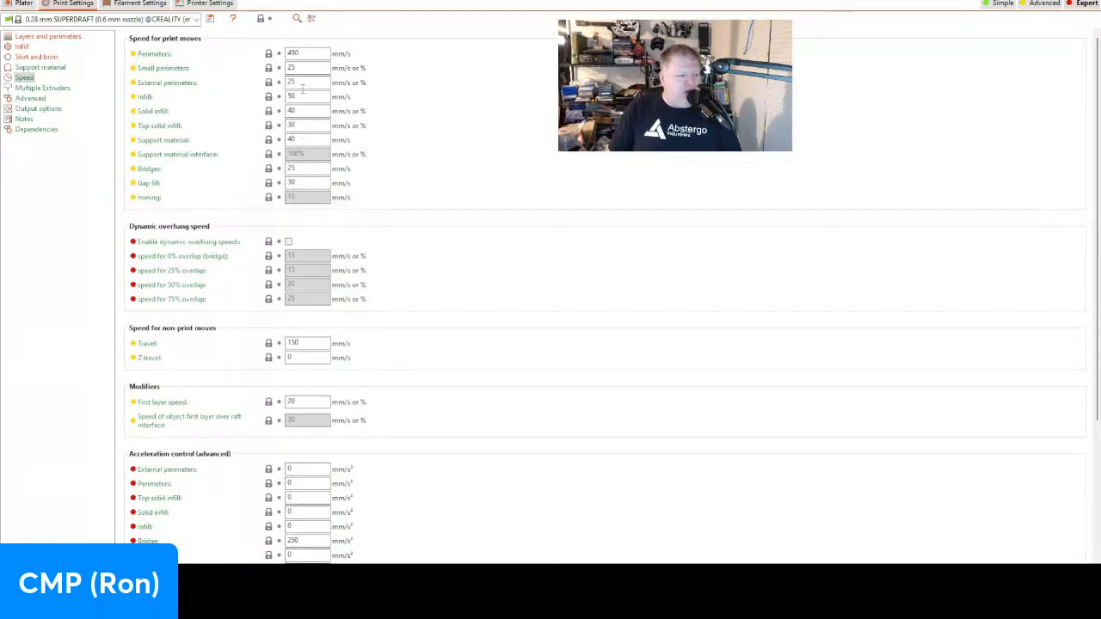
left_click(299, 95)
key("BackSpace")
key("BackSpace")
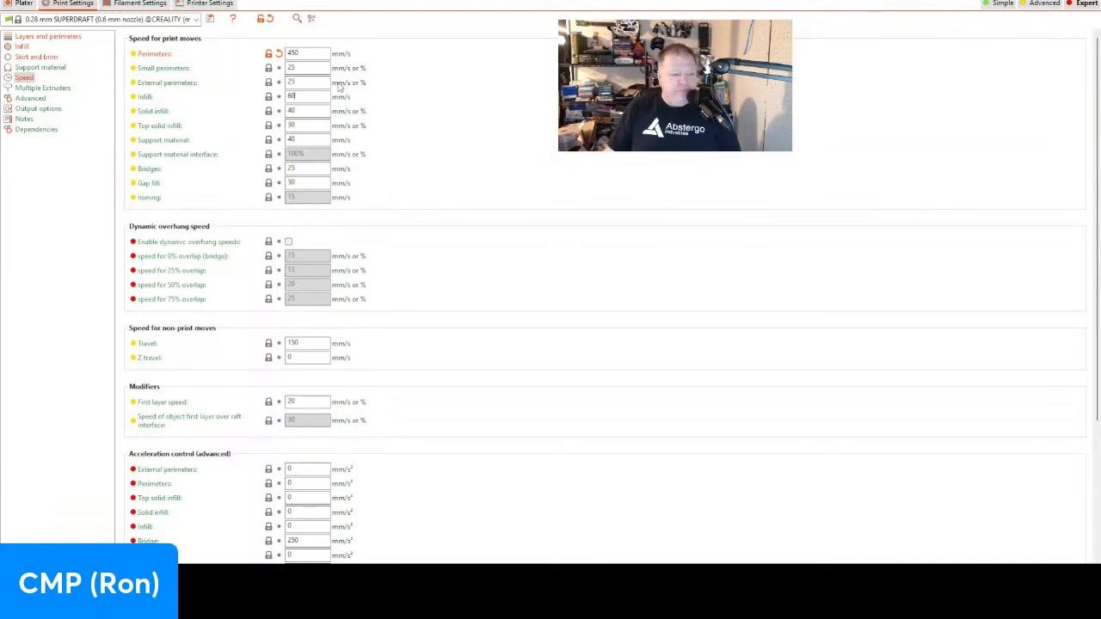
left_click(297, 111)
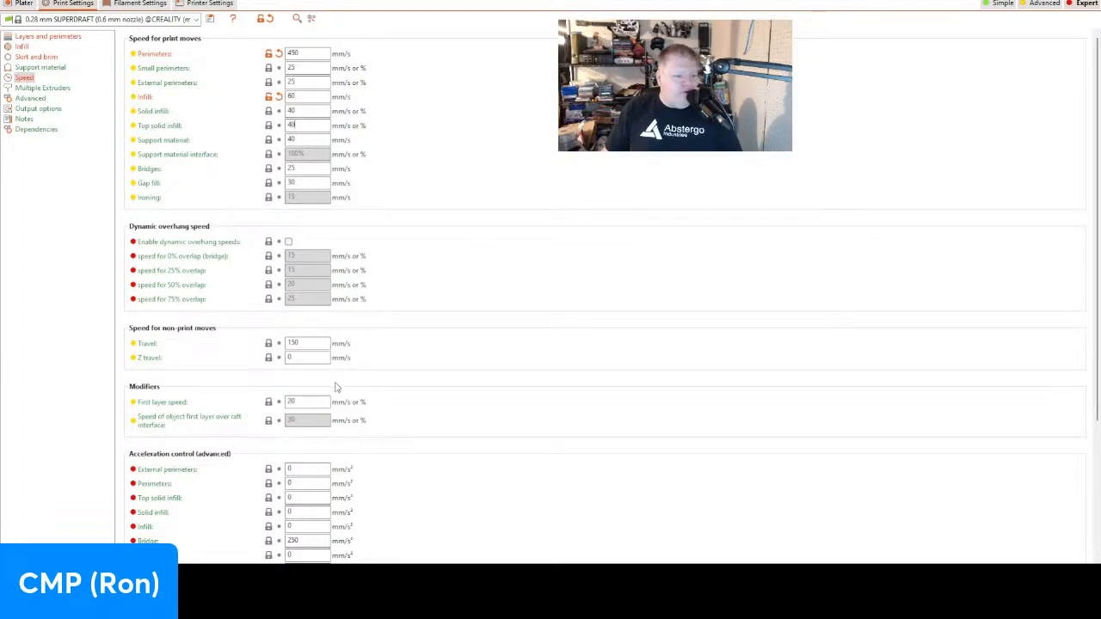
Enable support material generation with auto generated supports turned off, and turn on detection of bridging perimeters.
left_click(34, 88)
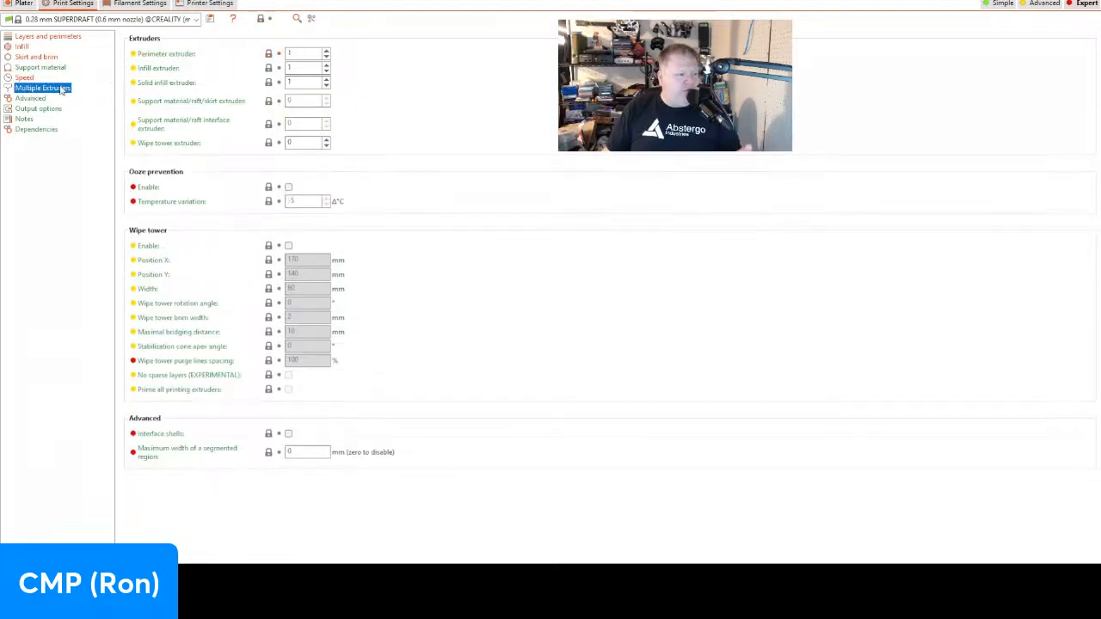
left_click(38, 68)
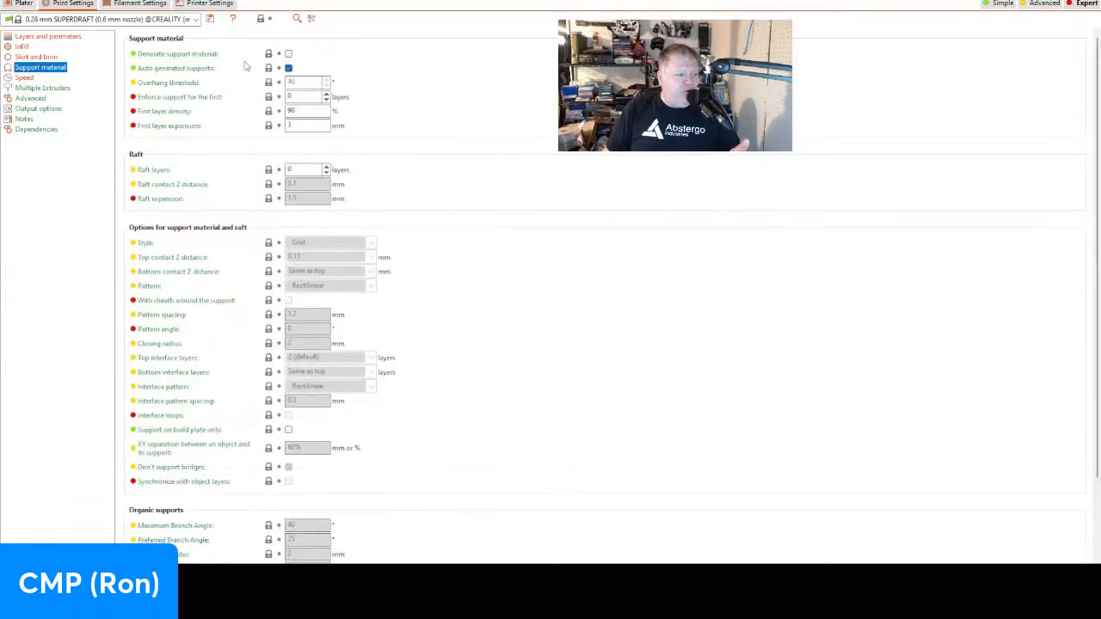
left_click(289, 68)
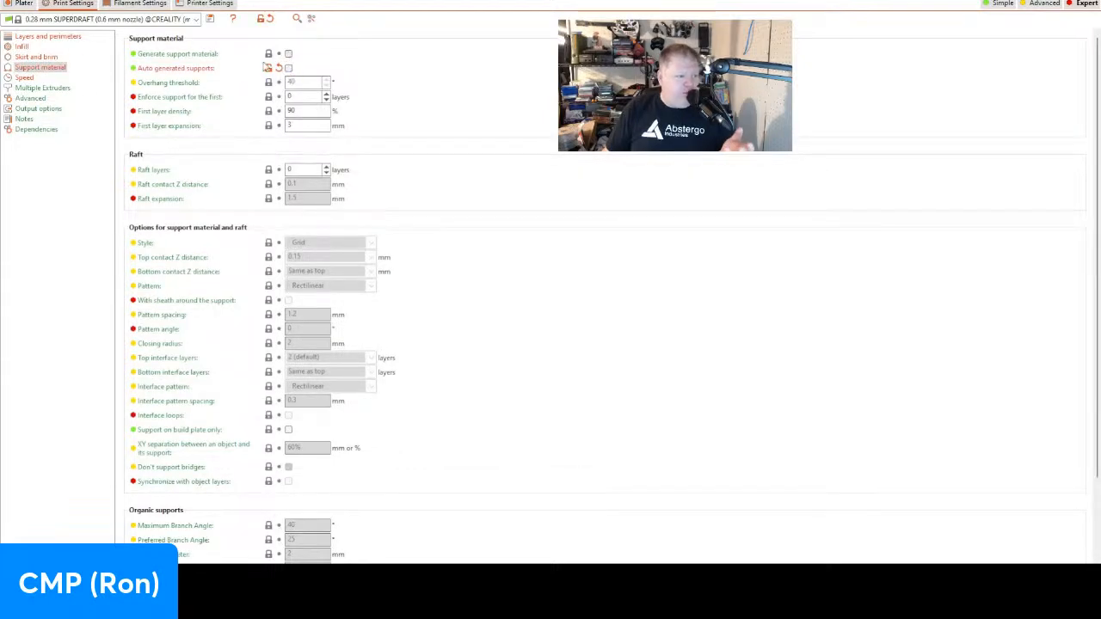
left_click(288, 55)
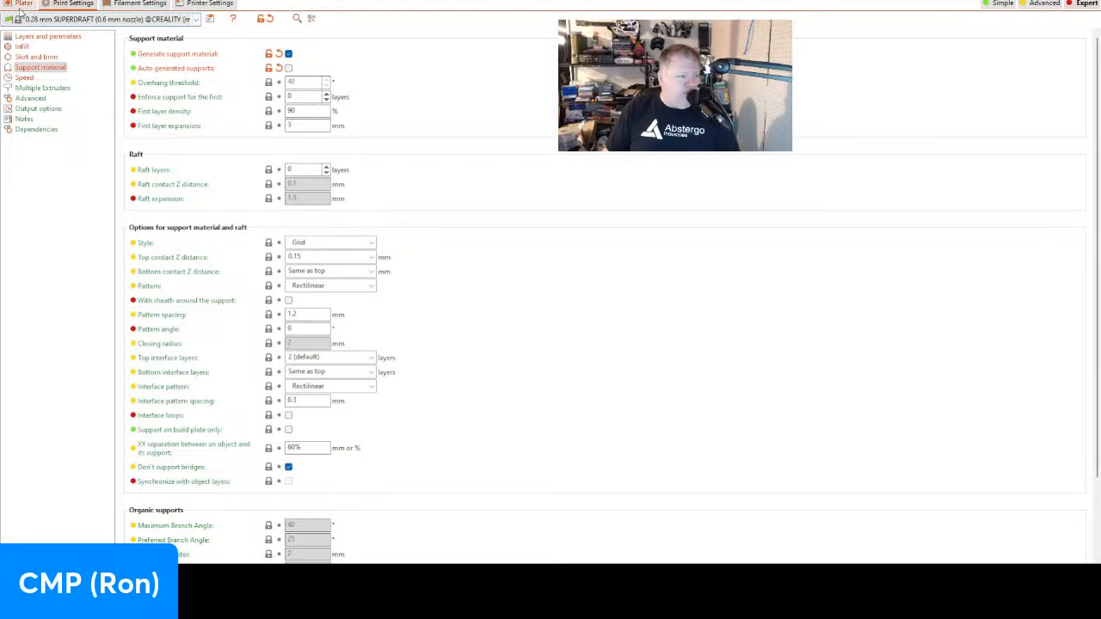
left_click(41, 38)
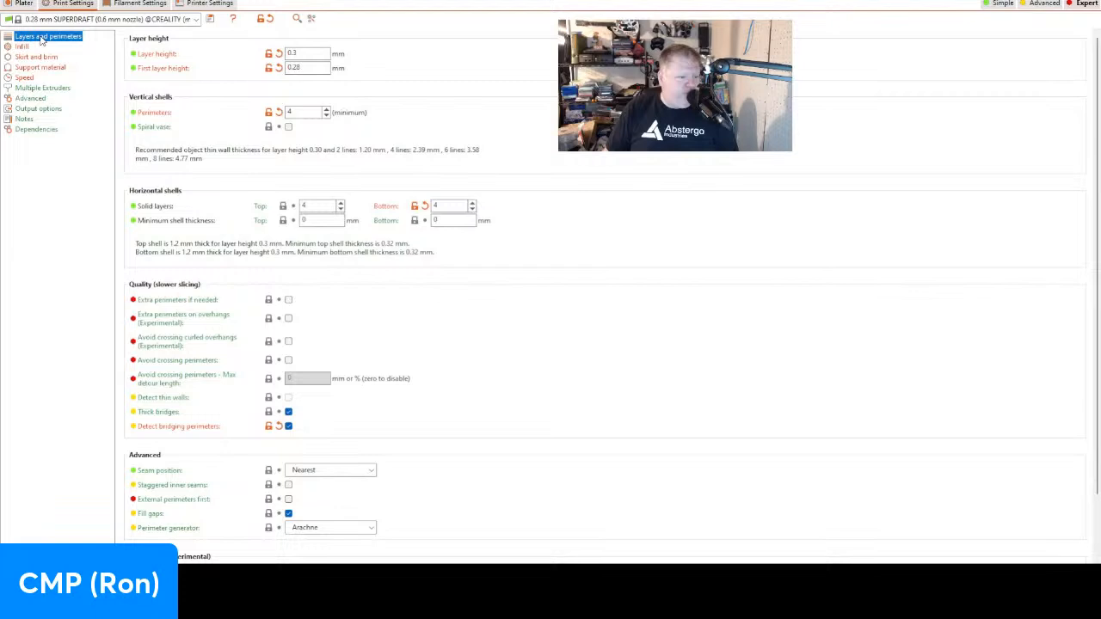
Choose the Filaments.ca PLA preset and set its cooling to disable the fan for the first 3 layers, with full fan speed at layer 6.
left_click(128, 6)
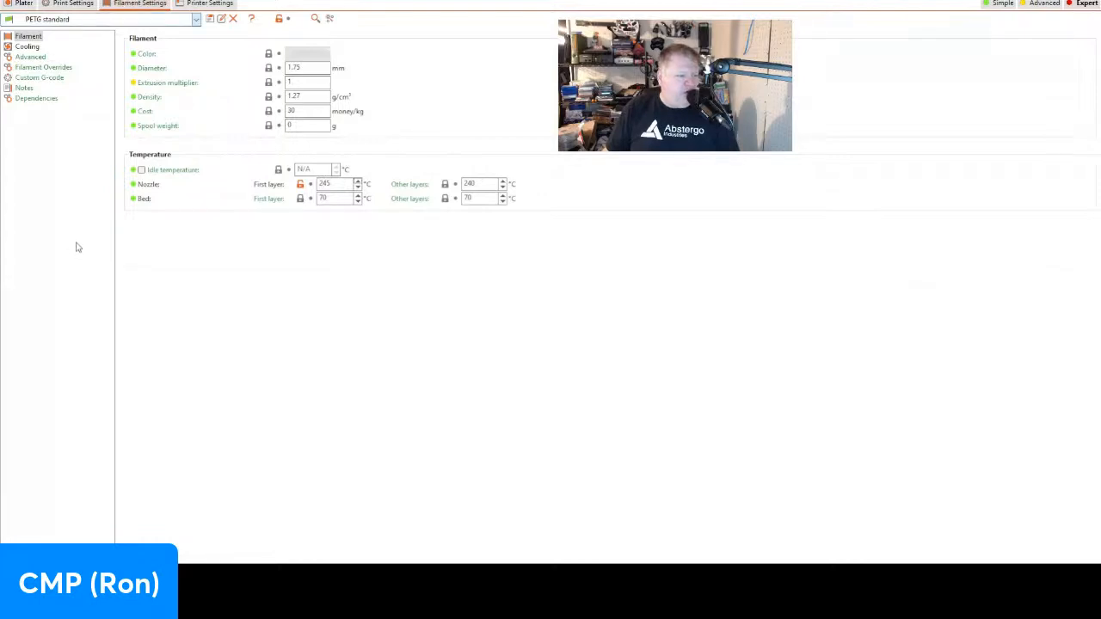
key("Down")
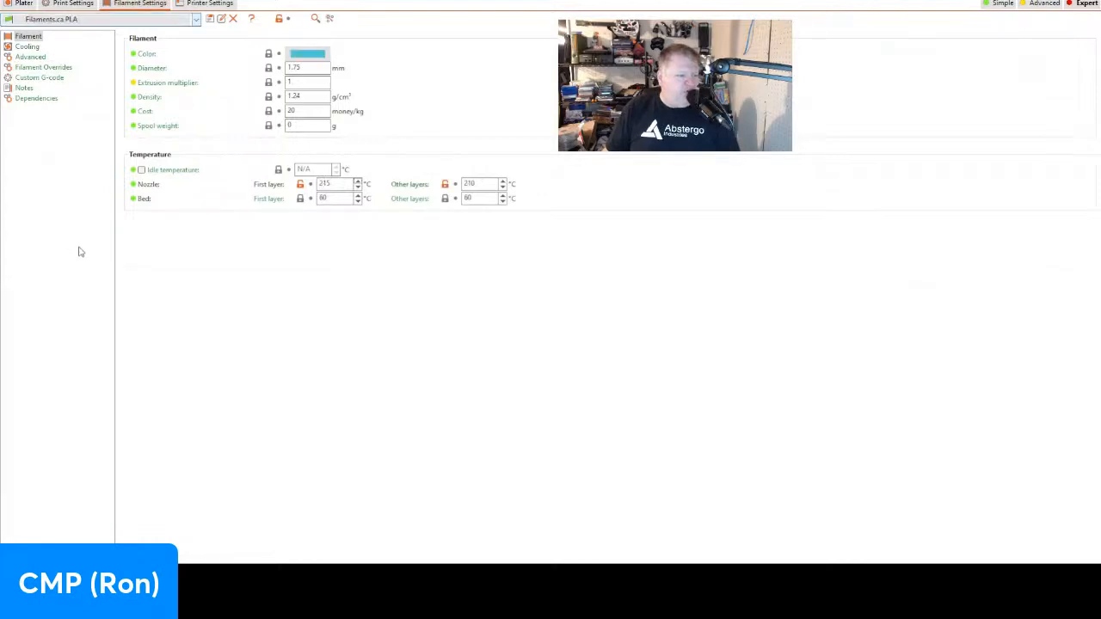
left_click(28, 47)
left_click(294, 194)
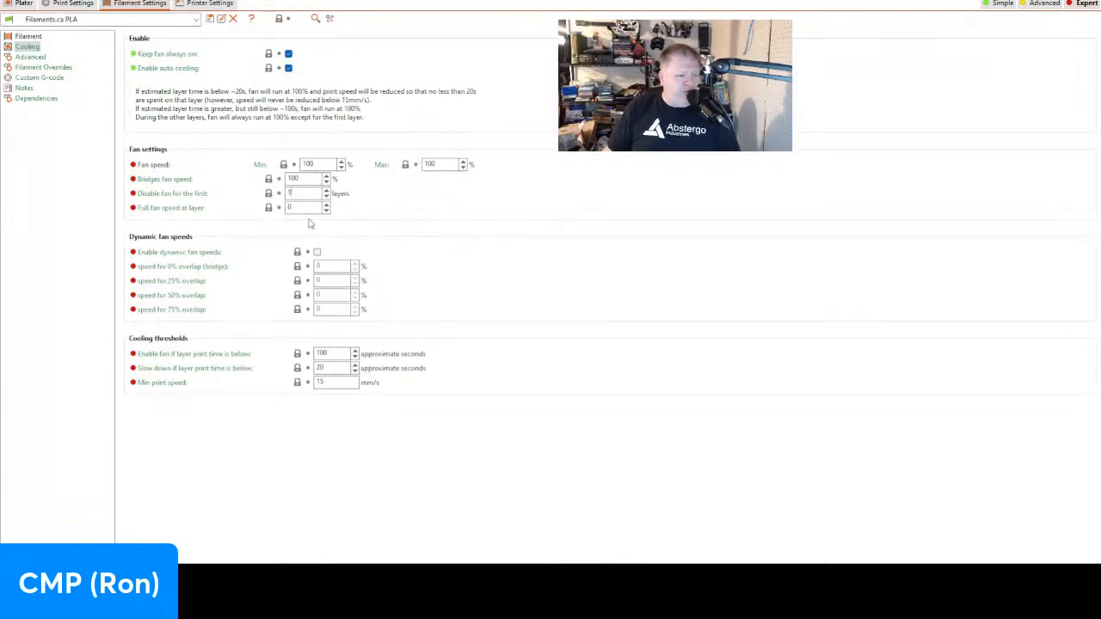
key("BackSpace")
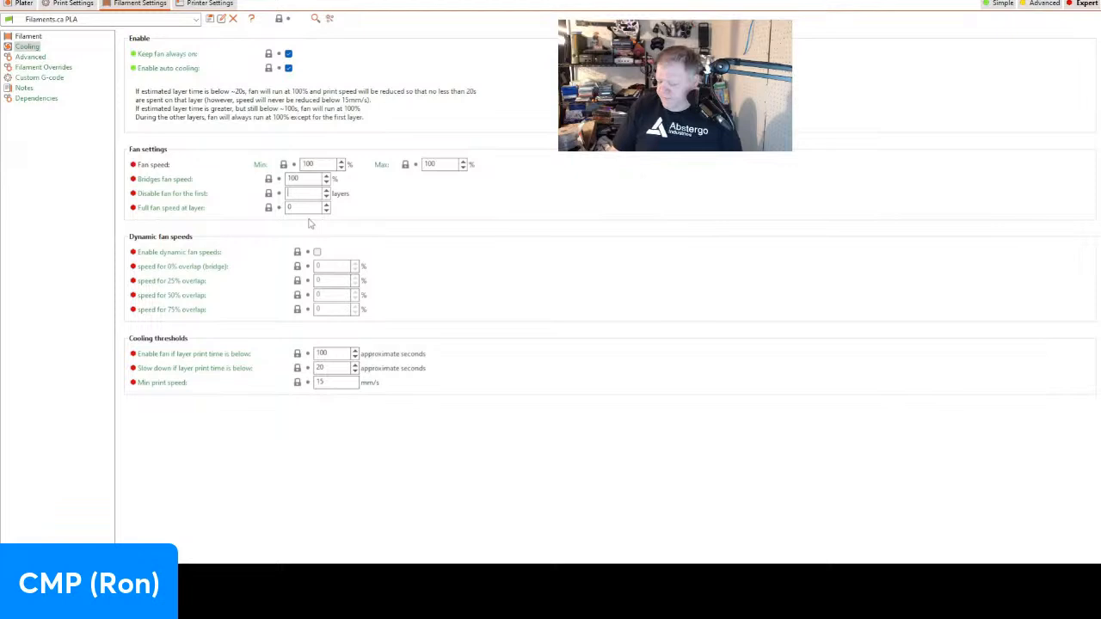
type("3")
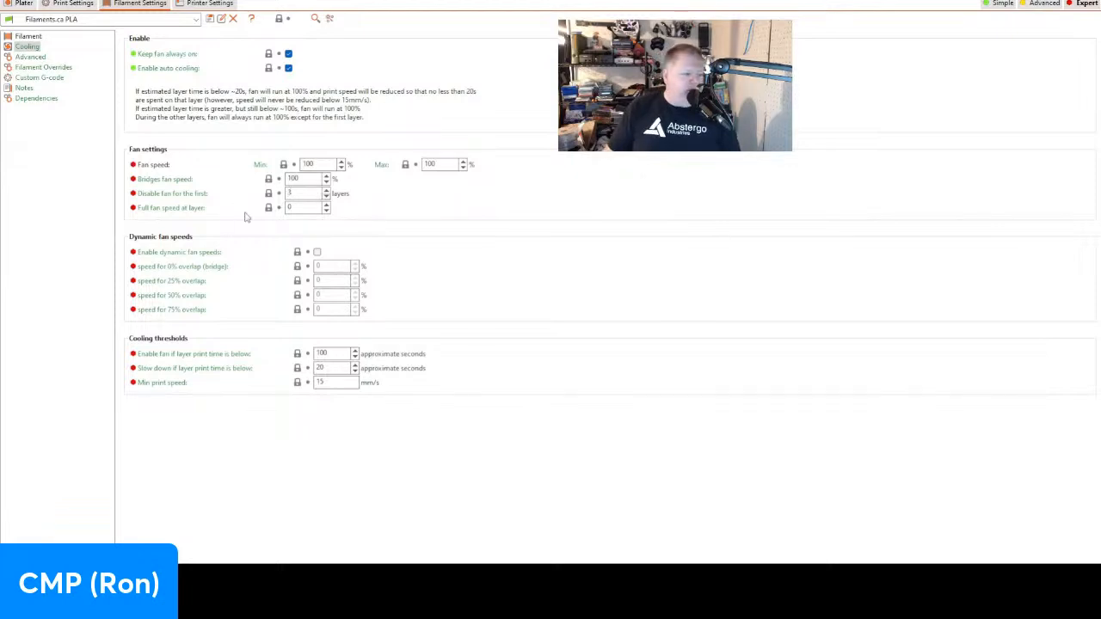
left_click(295, 232)
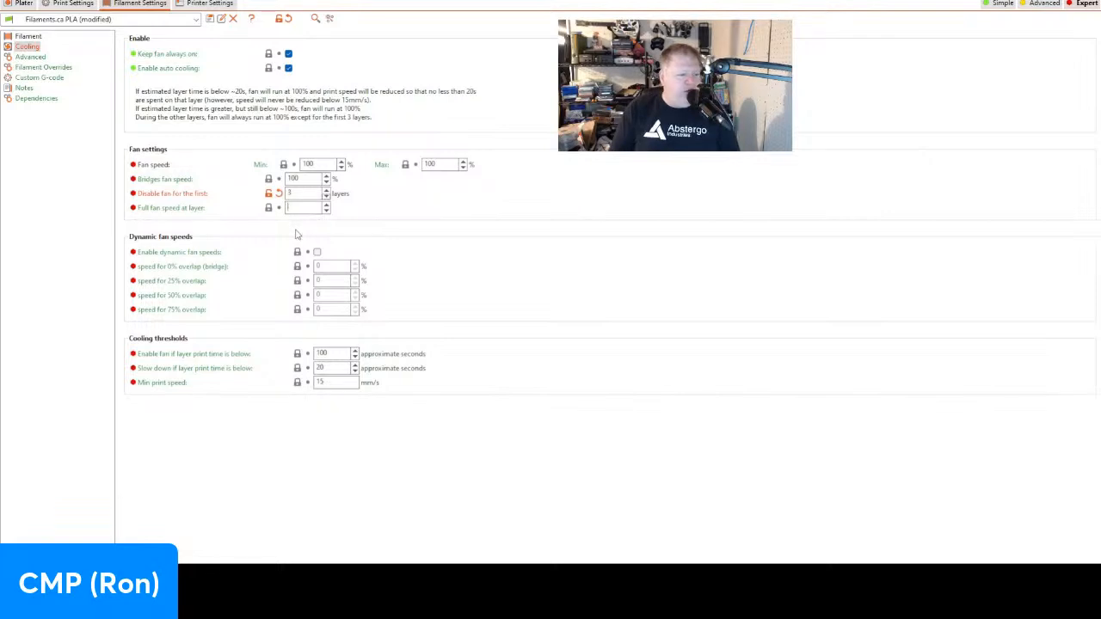
type("6")
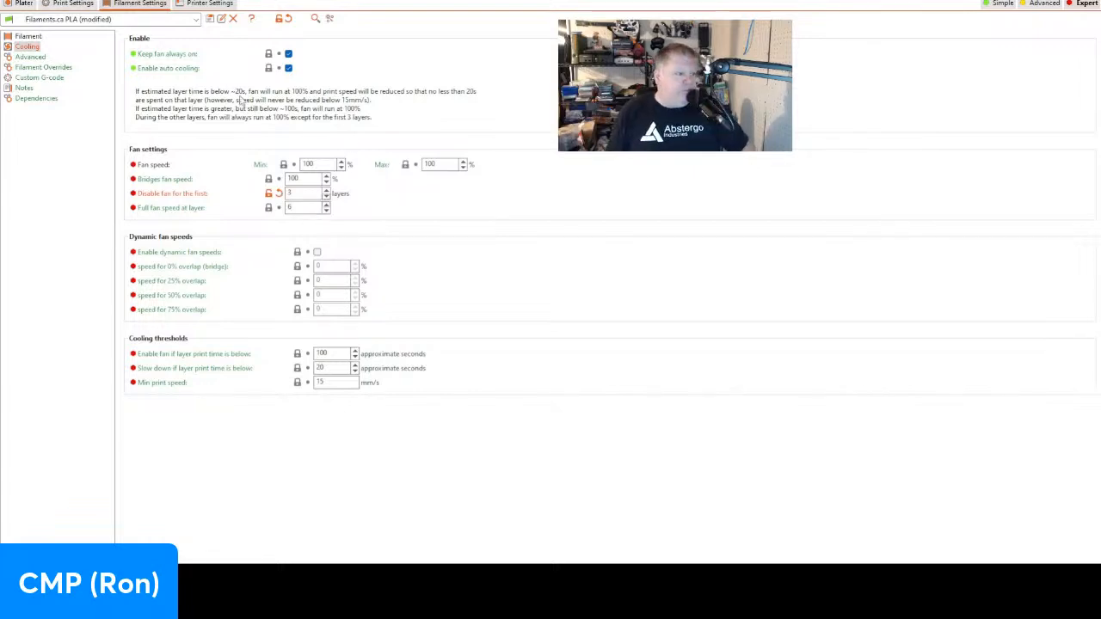
Add the line "G29 ; probe" after the home all axis line in the printer's start G-code.
left_click(197, 4)
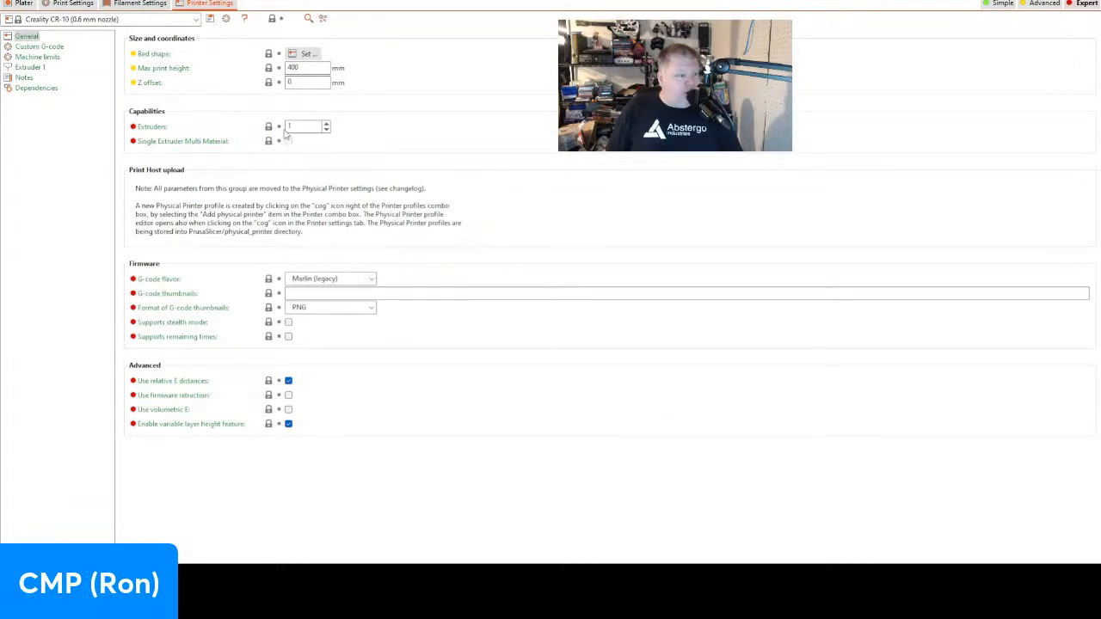
left_click(40, 48)
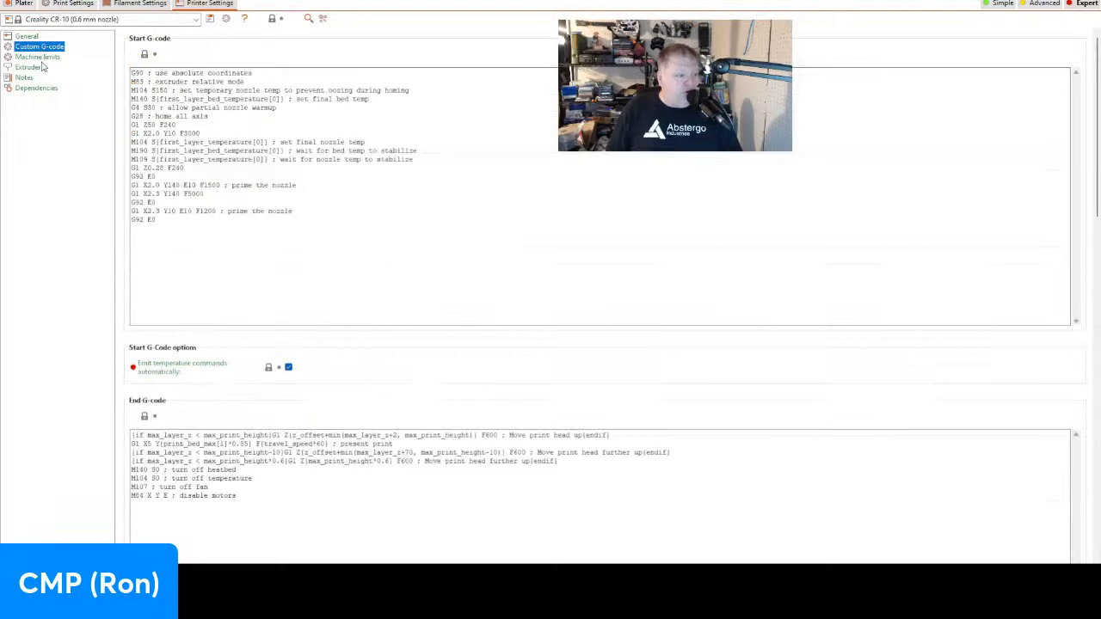
left_click(42, 56)
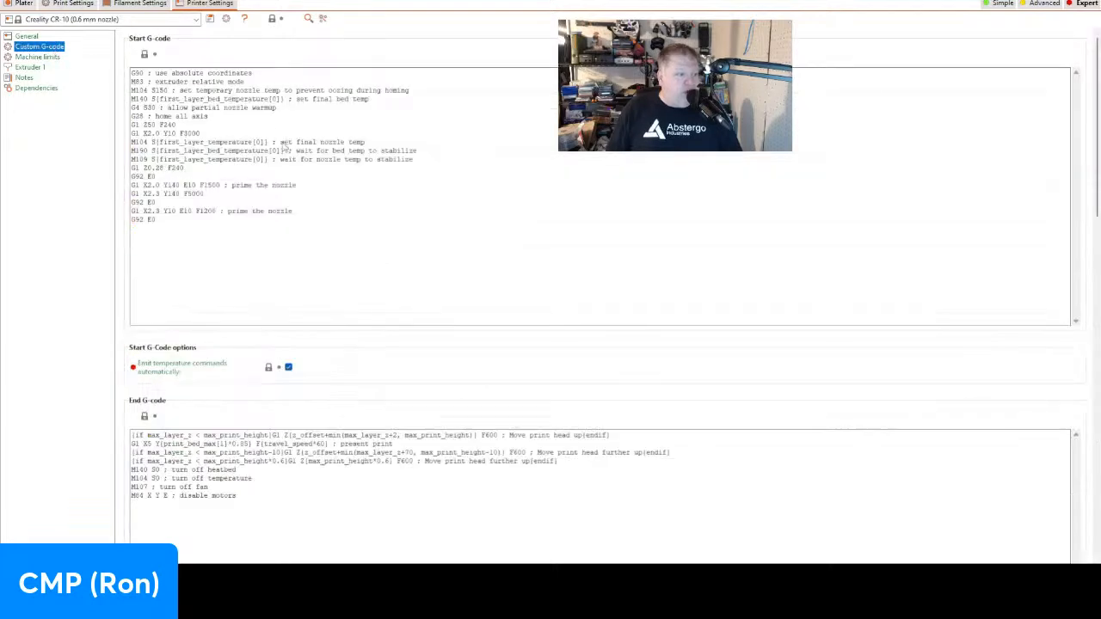
left_click(225, 118)
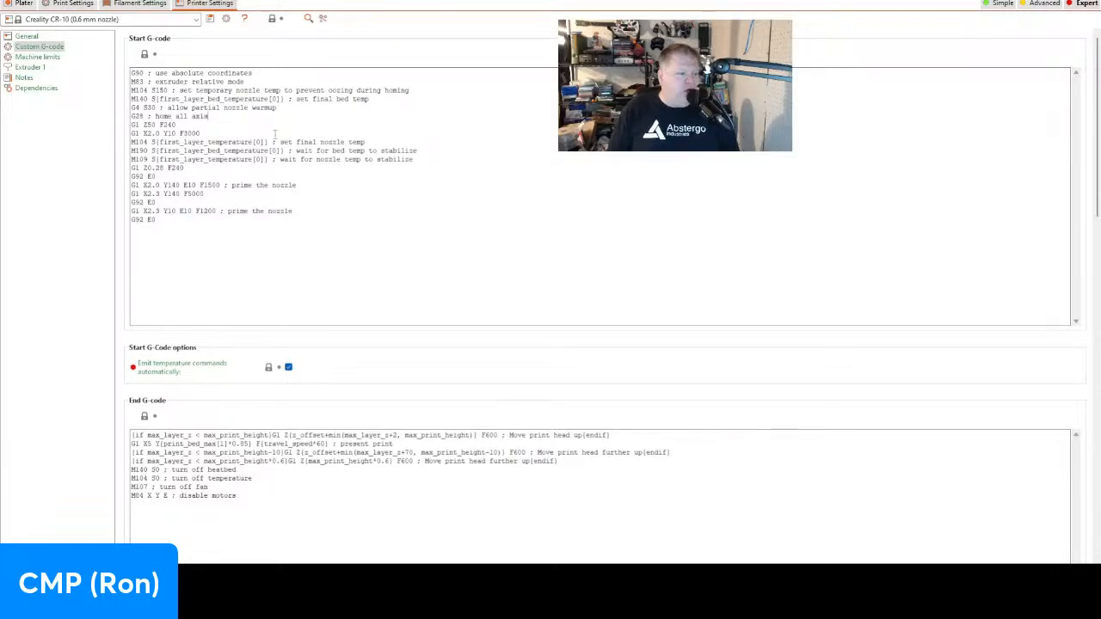
key("Return")
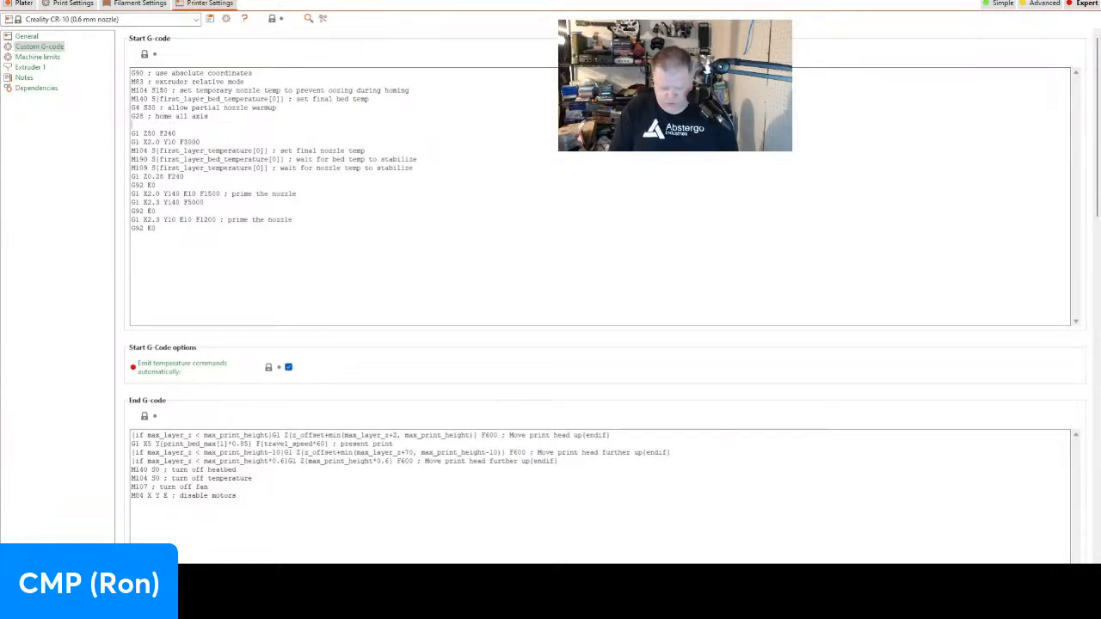
type("G29")
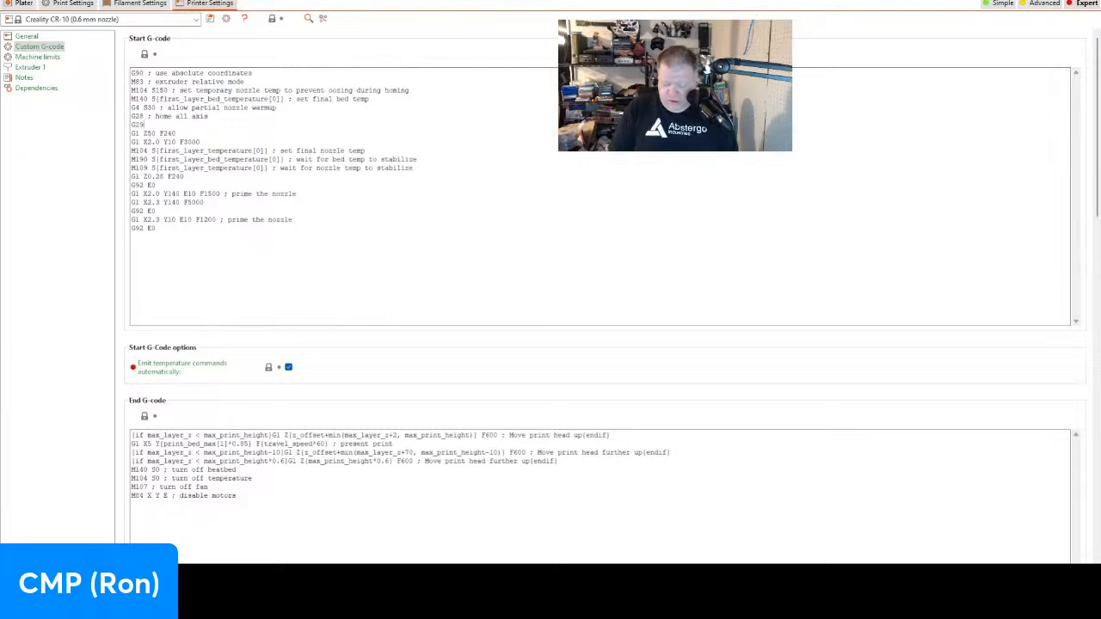
type(": probe")
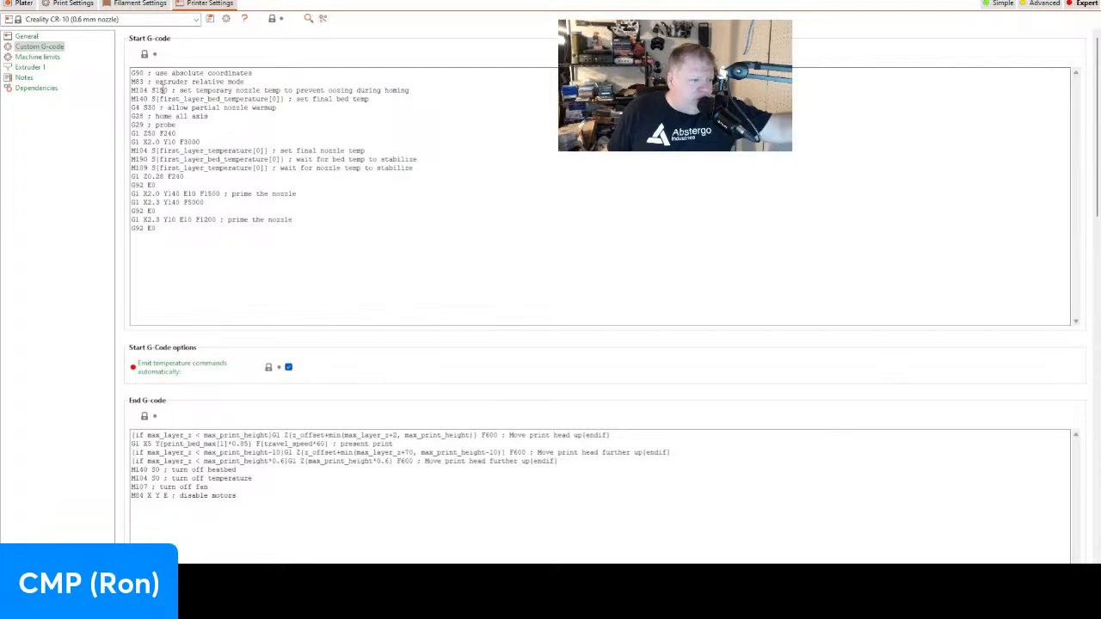
Change the temporary nozzle temperature in the start G-code's M104 line to S170.
key("BackSpace")
key("BackSpace")
key("BackSpace")
type("[")
type("70")
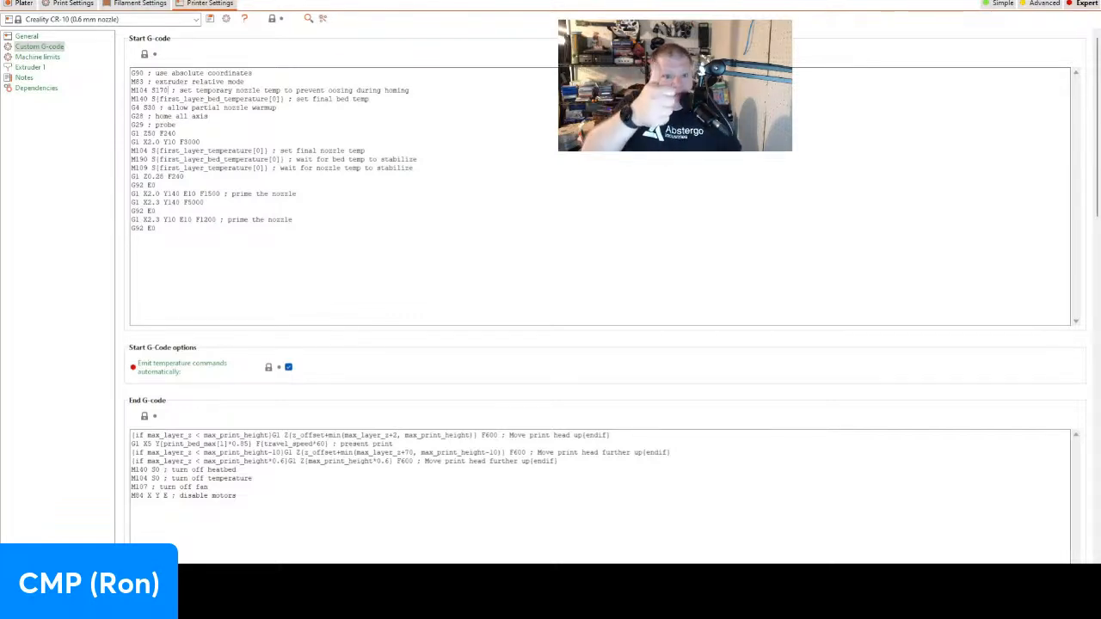
Slice the plate and inspect the toolpath preview of the table and feet.
left_click(21, 4)
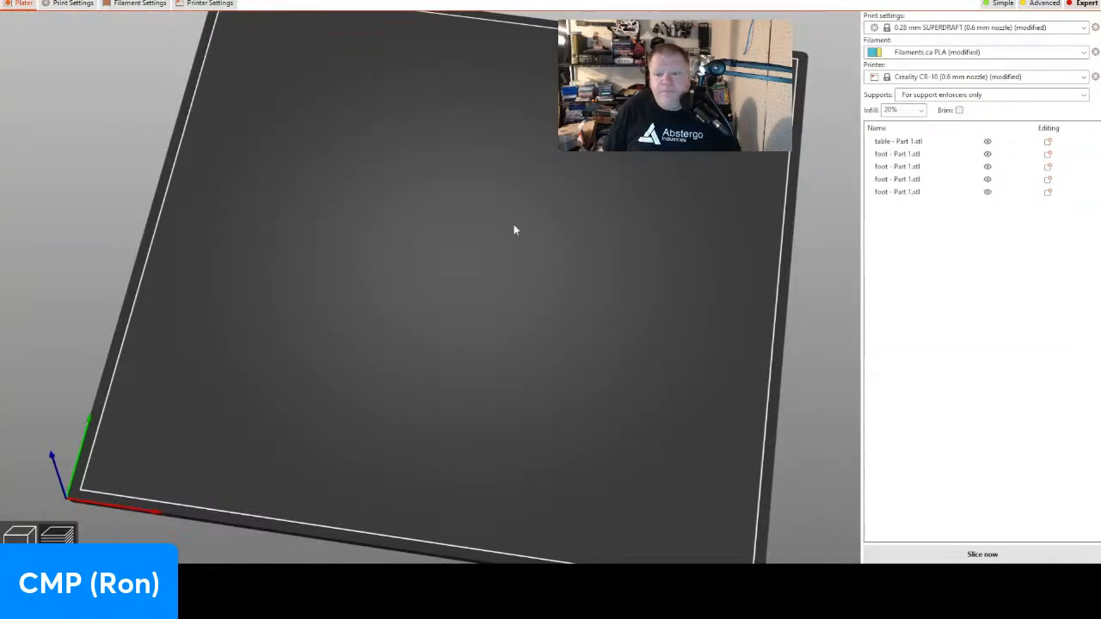
left_click(1016, 555)
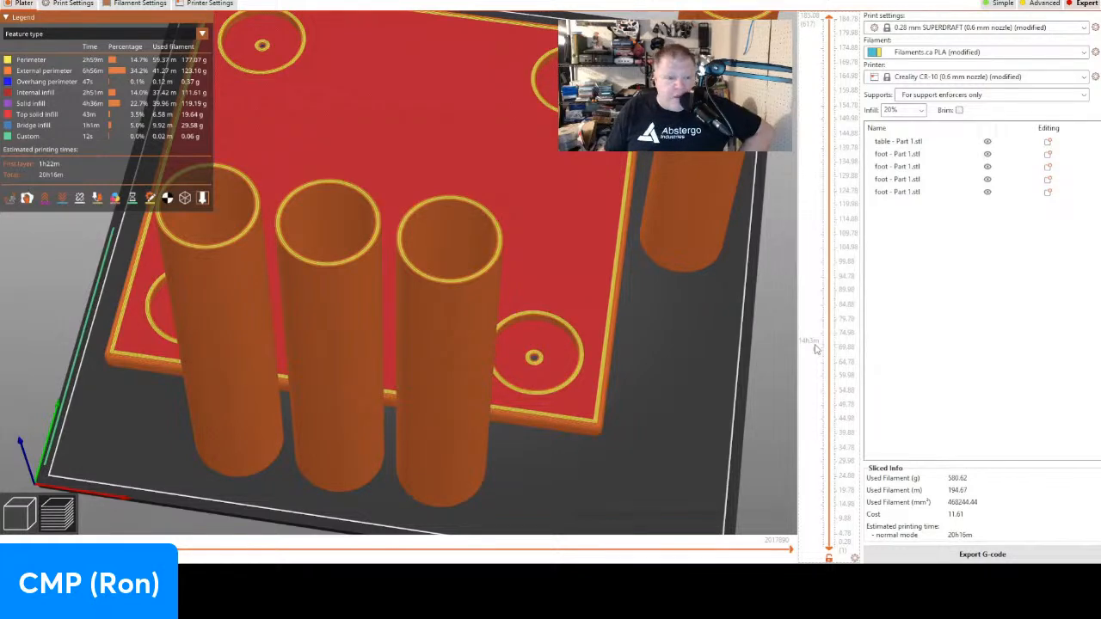
right_click_drag(679, 460, 693, 440)
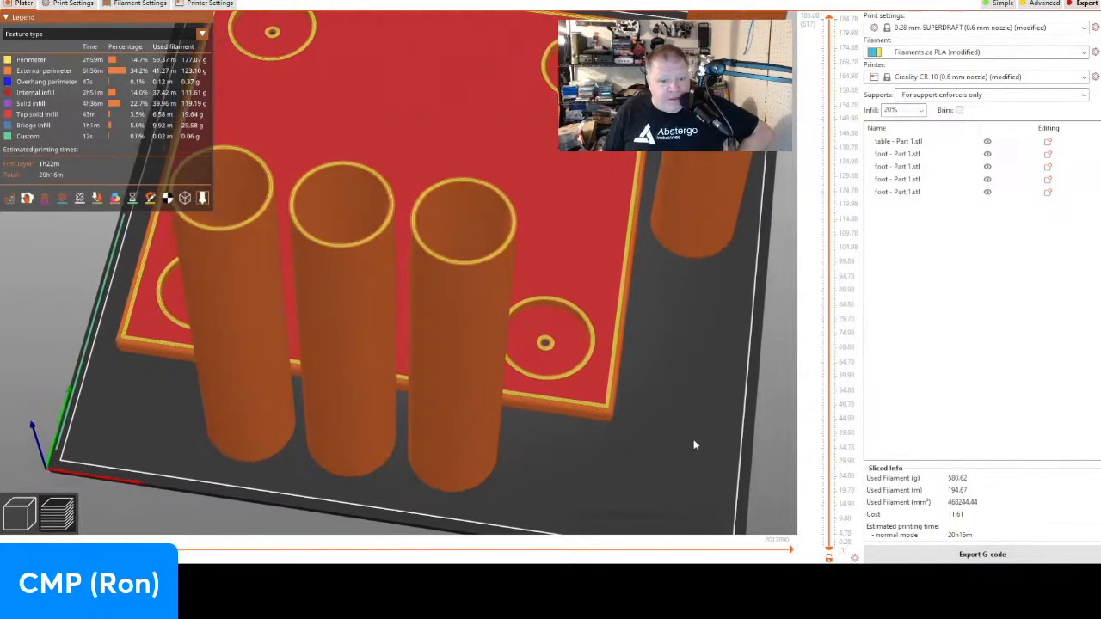
left_click_drag(689, 455, 591, 424)
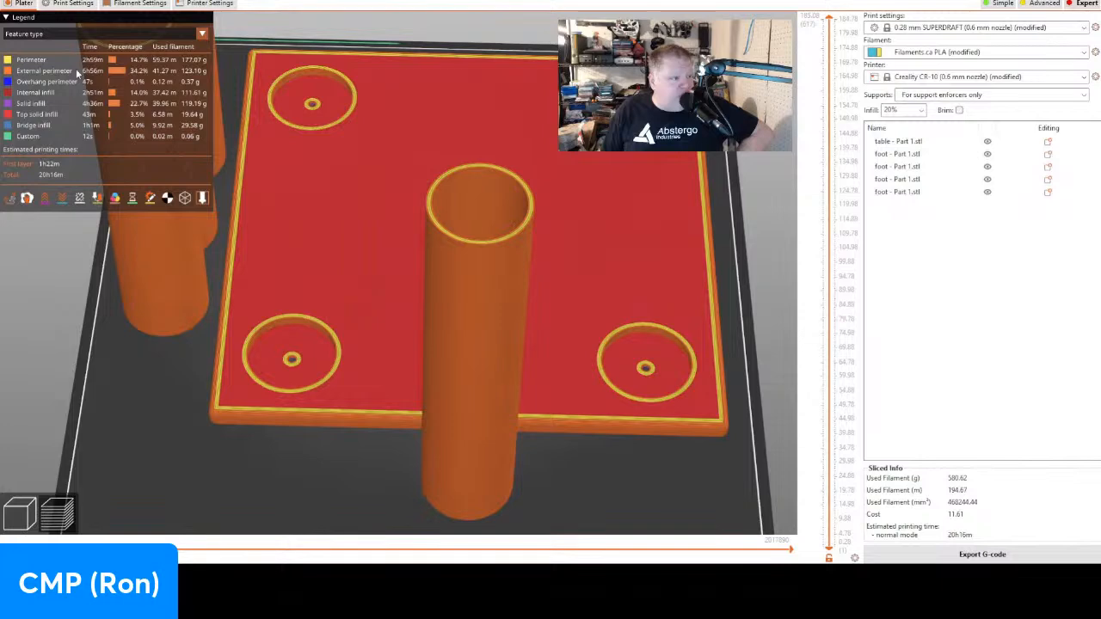
Return to the 3D editor, select all the parts, auto-arrange them on the bed, and slice the plate again.
key("Tab")
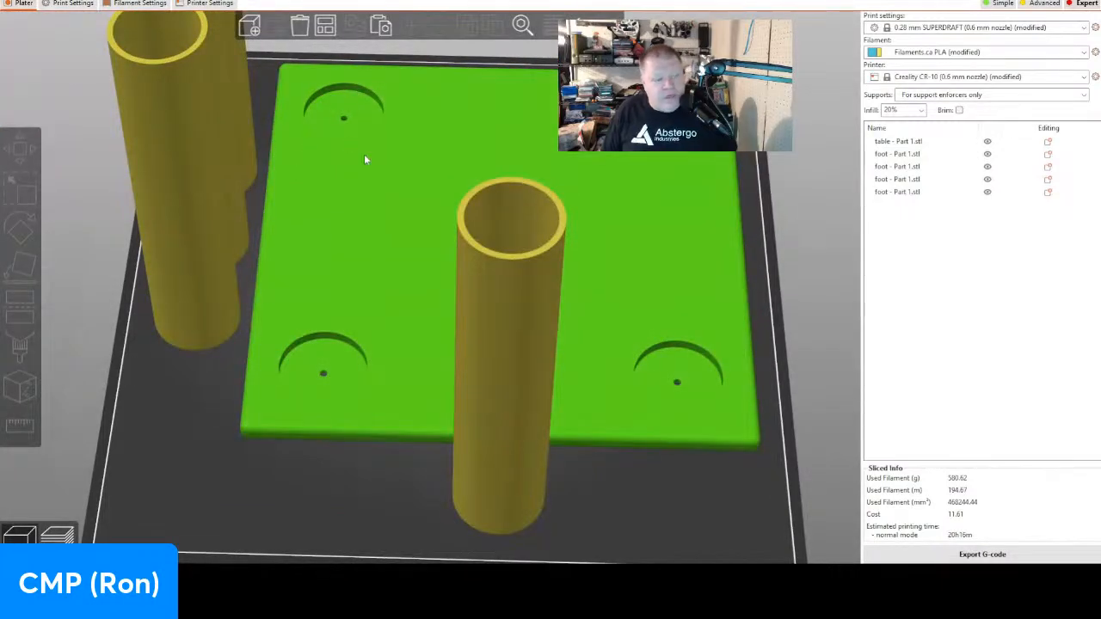
left_click(914, 142)
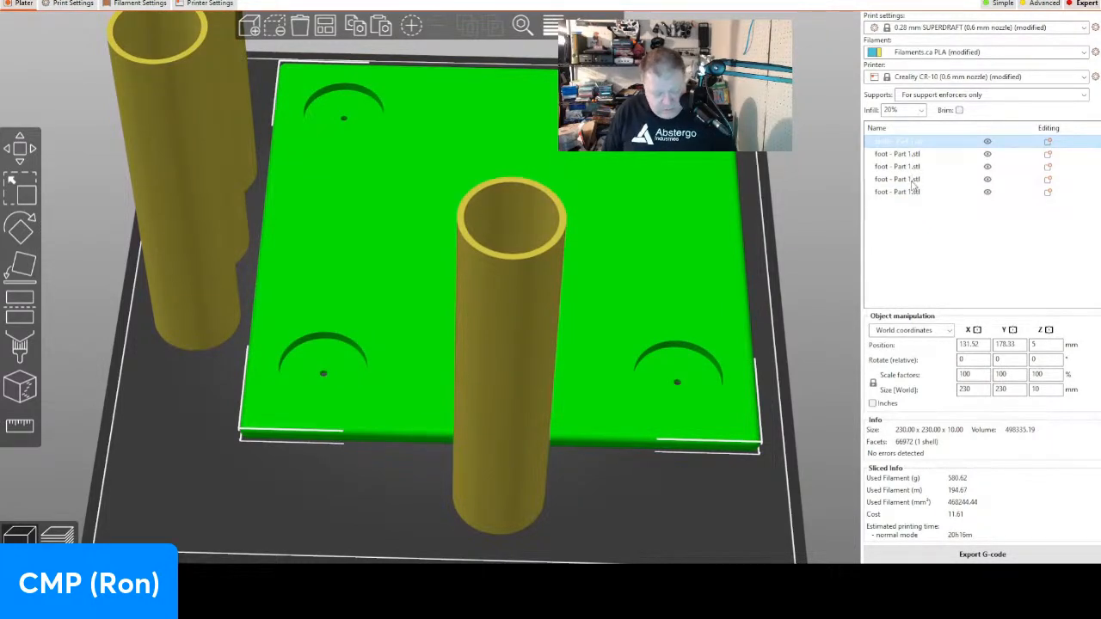
key("ctrl+a")
left_click(330, 24)
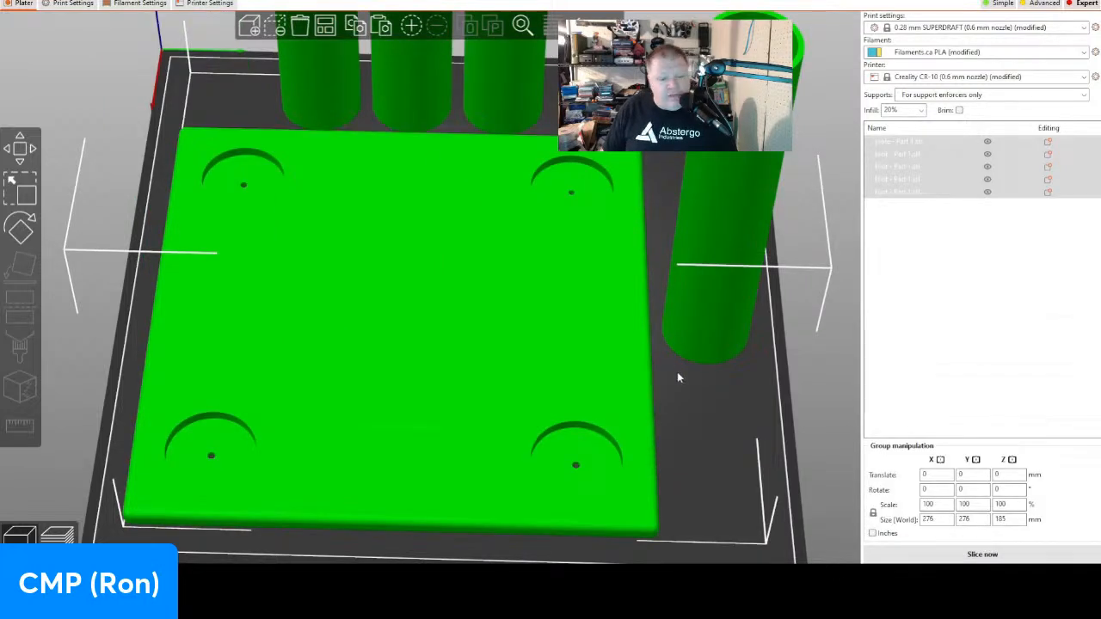
mouse_move(682, 376)
middle_mouse_down()
mouse_move(679, 366)
mouse_move(680, 395)
middle_mouse_up()
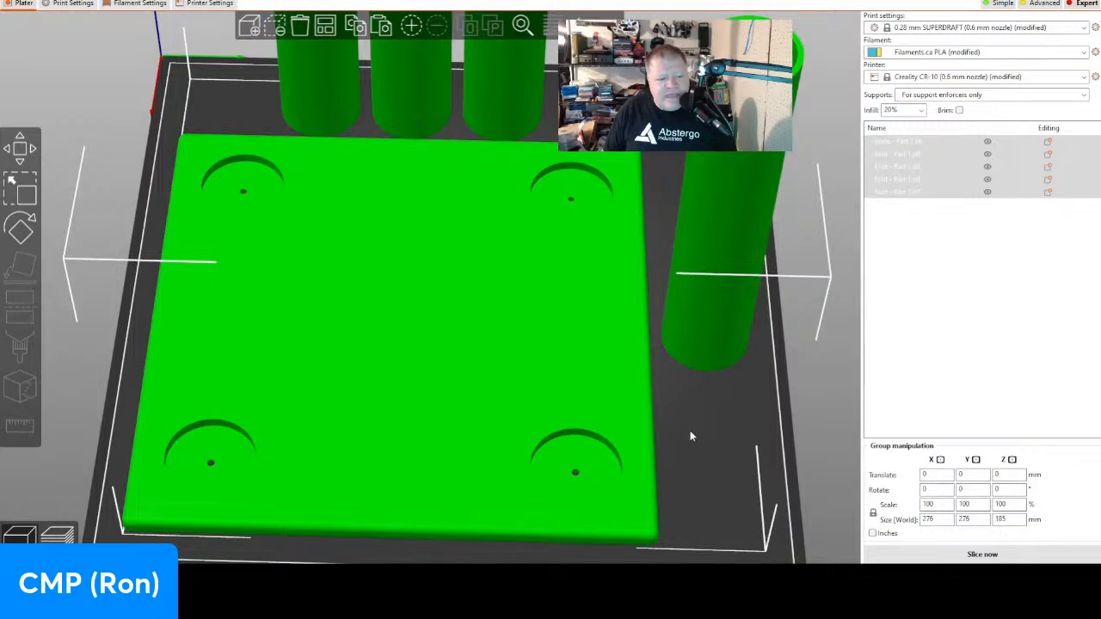
middle_click_drag(694, 437, 687, 423)
mouse_move(686, 423)
left_mouse_down()
mouse_move(700, 421)
mouse_move(708, 393)
mouse_move(700, 408)
left_mouse_up()
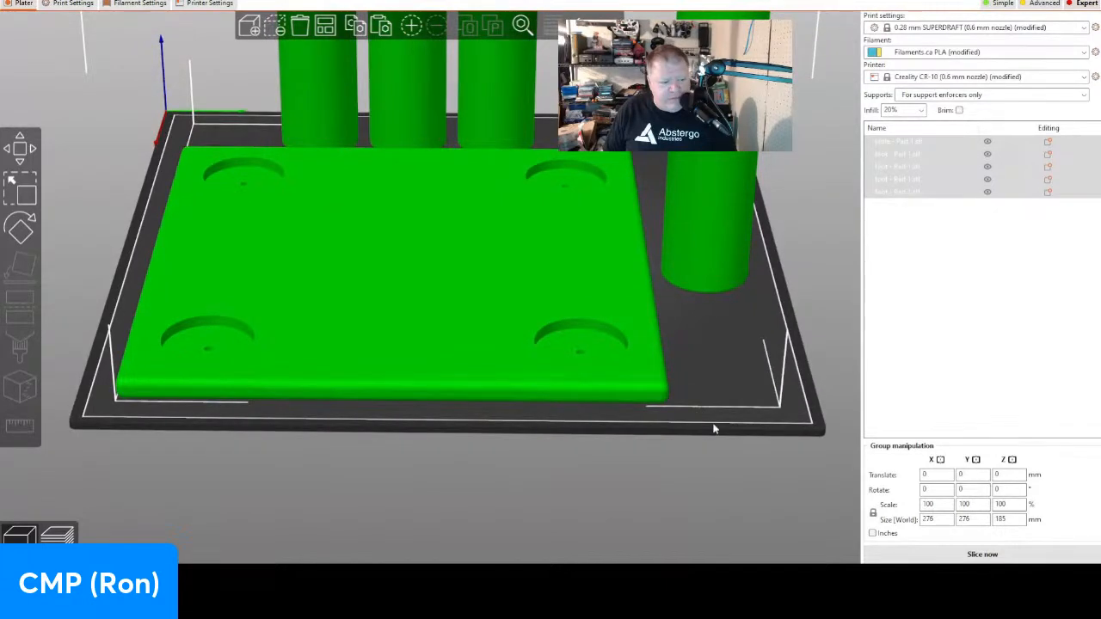
left_click(983, 555)
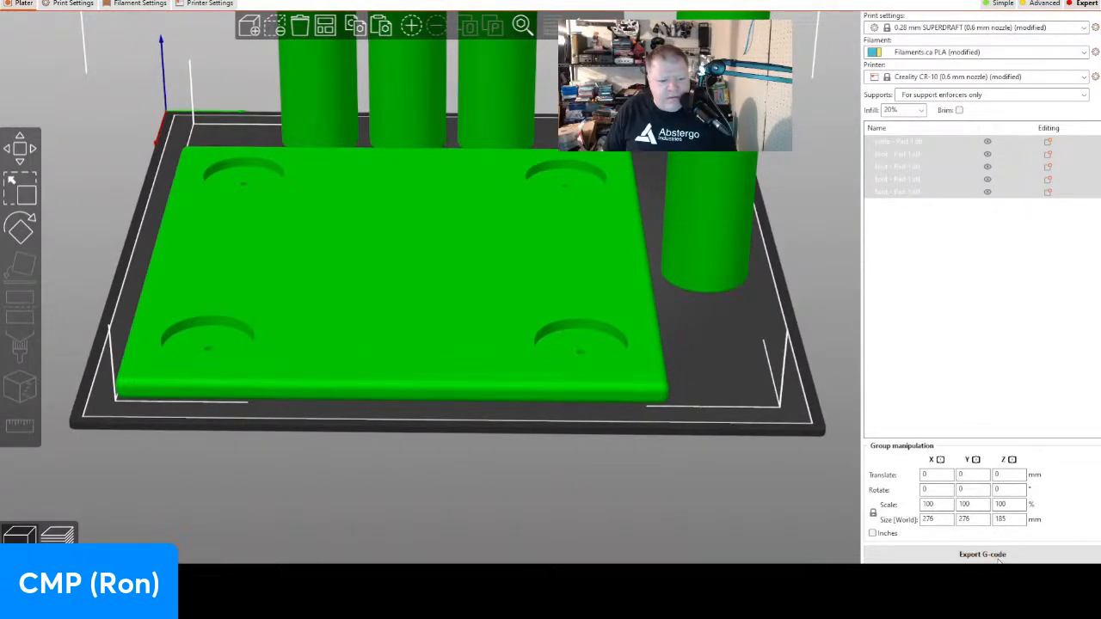